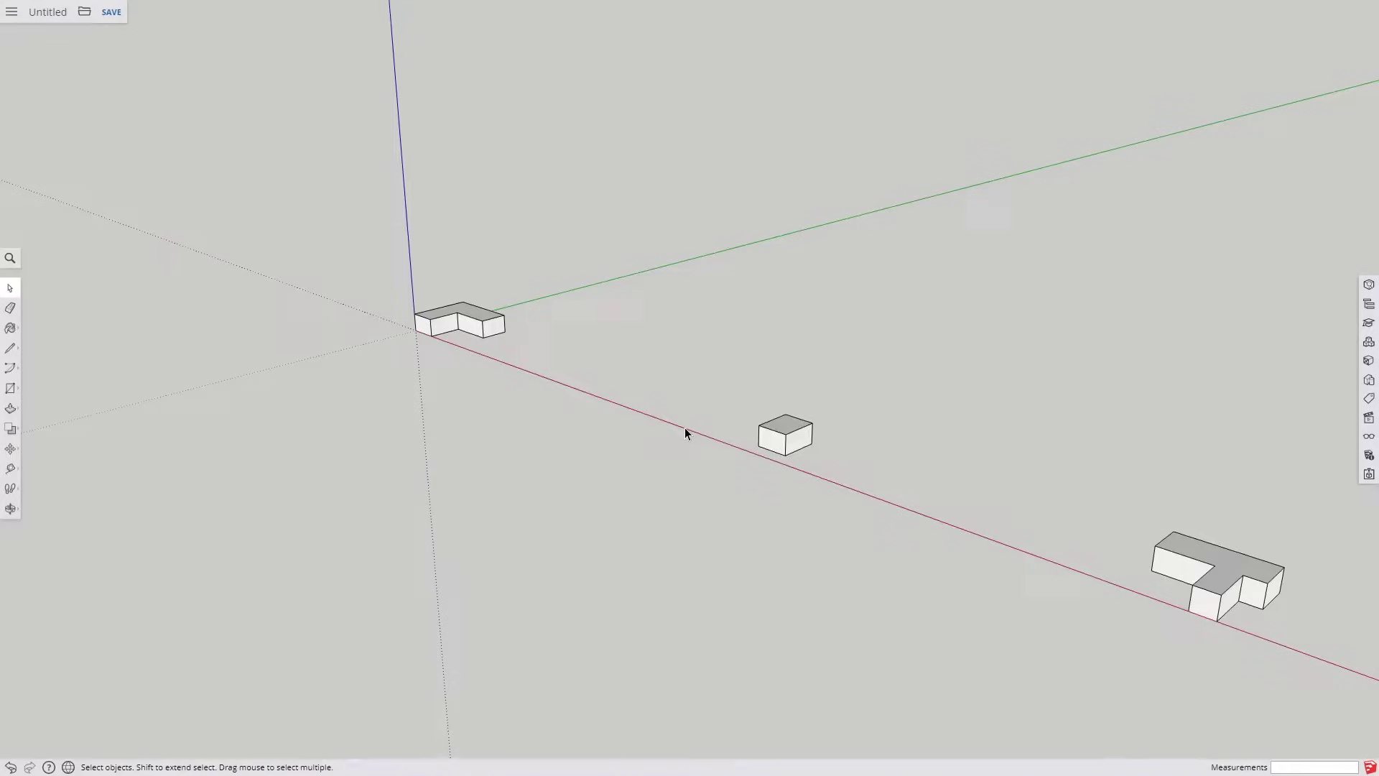
# Orbit around the L-shaped massing and clear the group's selection
pyautogui.scroll(5, 469, 322)
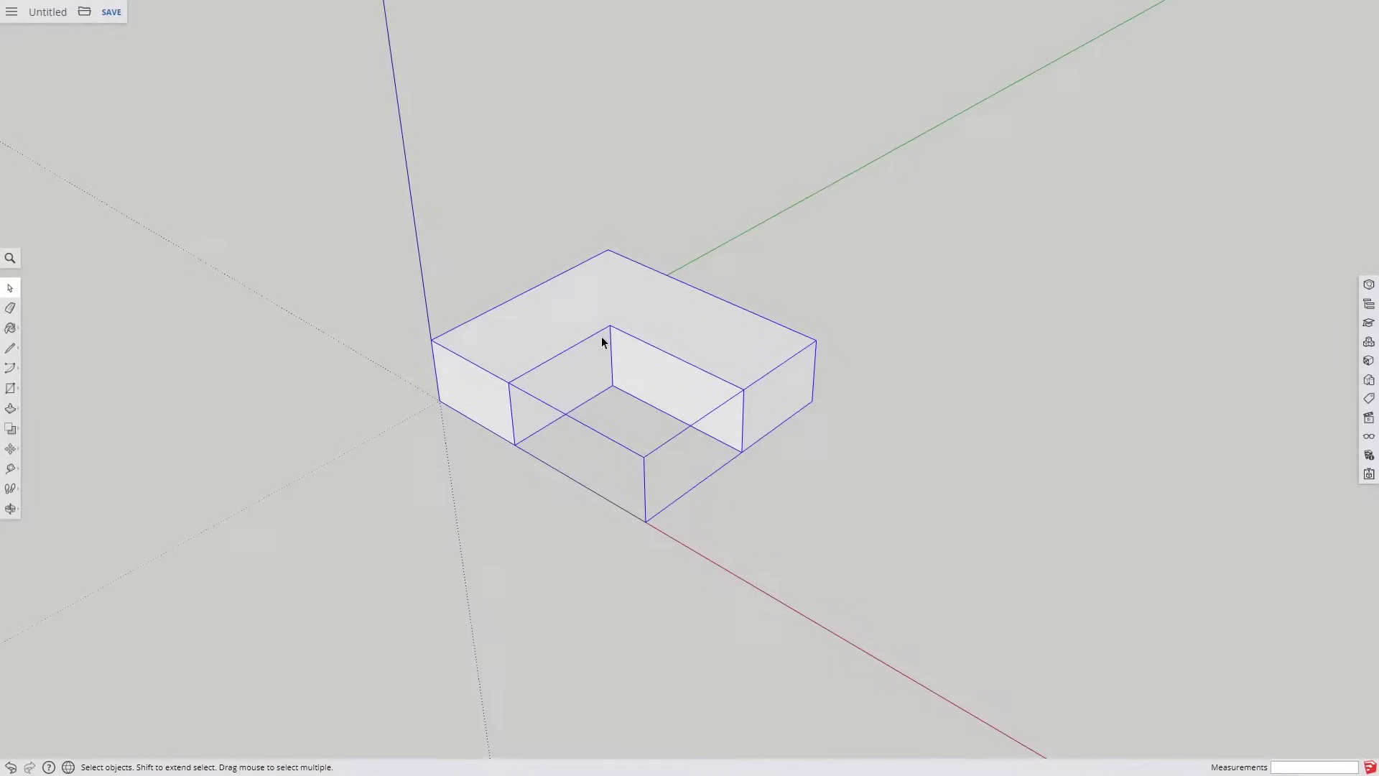
pyautogui.moveTo(591, 308); pyautogui.dragTo(558, 323, button='middle')
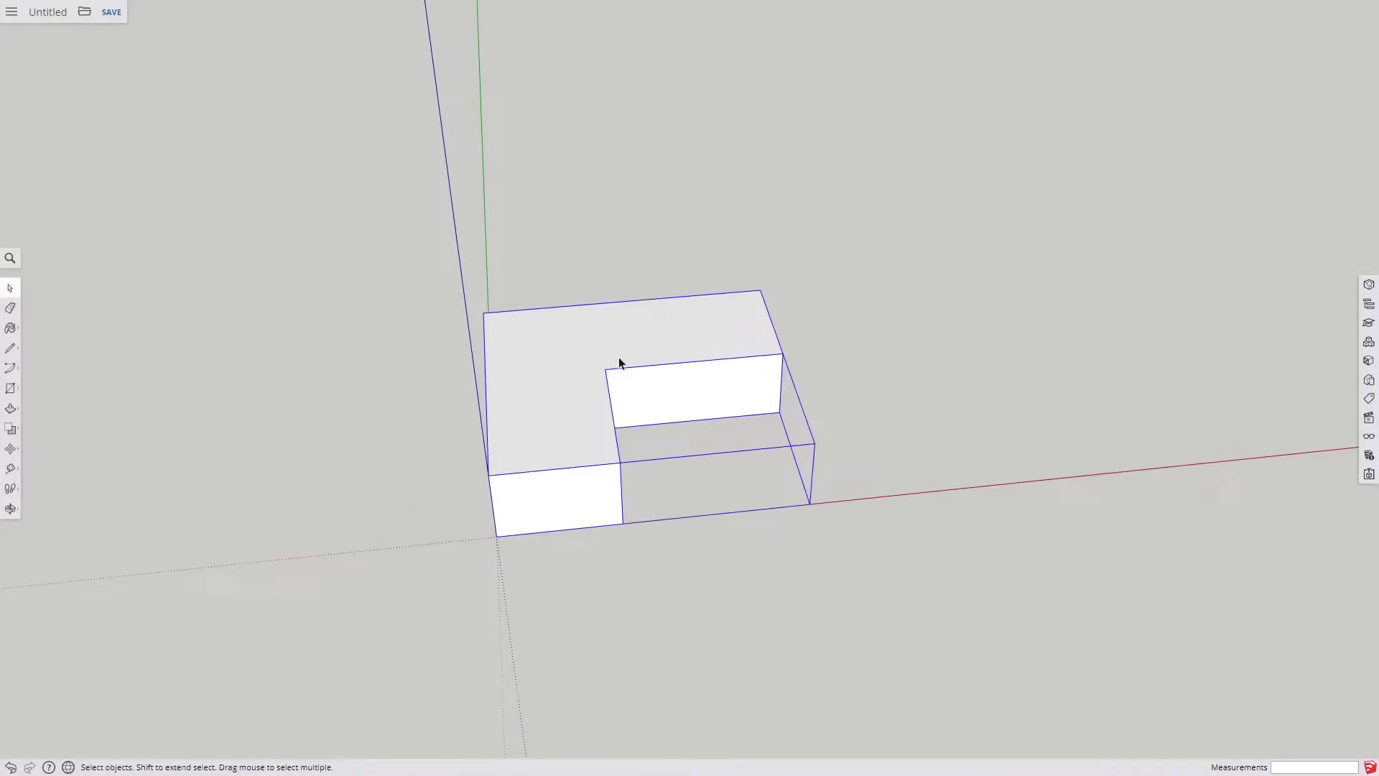
pyautogui.moveTo(620, 362)
pyautogui.mouseDown(button='middle')
pyautogui.moveTo(960, 320)
pyautogui.moveTo(609, 364)
pyautogui.mouseUp(button='middle')
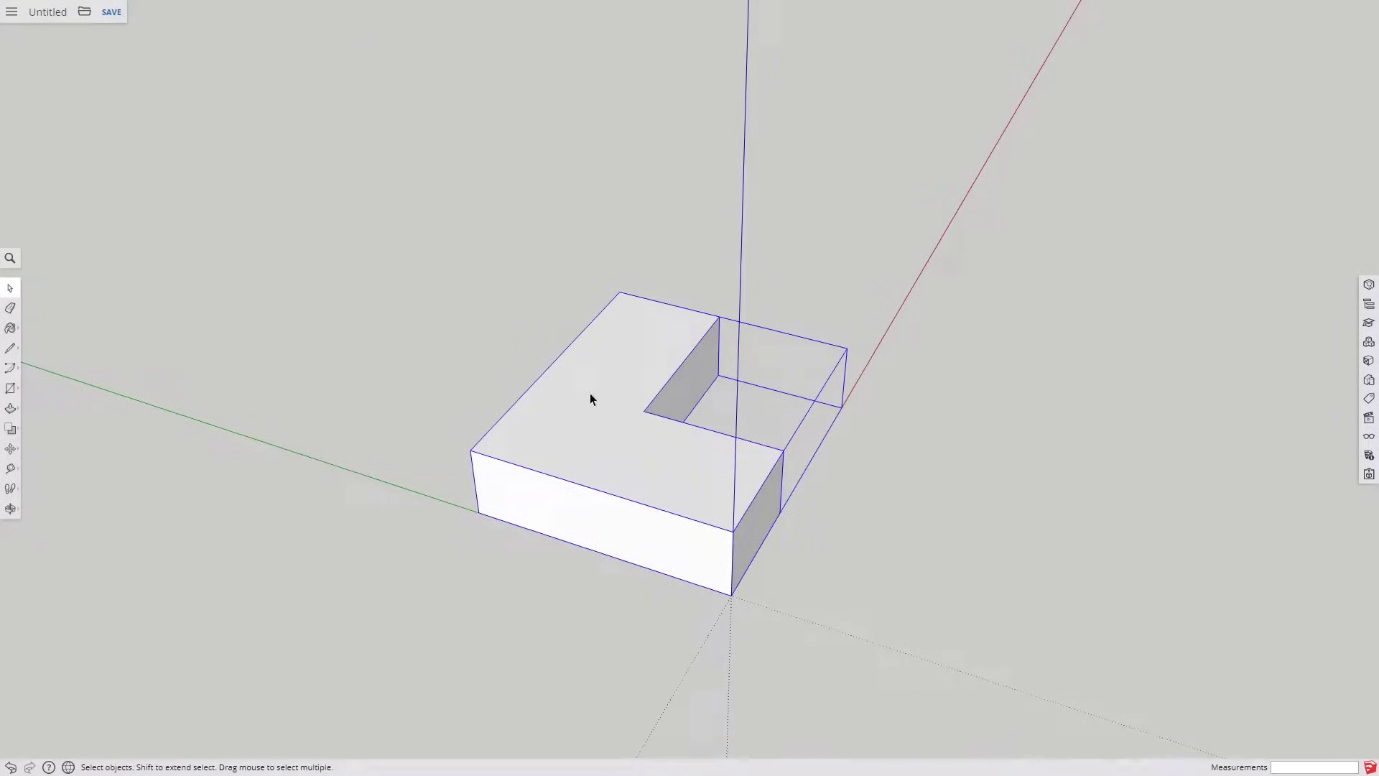
pyautogui.moveTo(840, 480); pyautogui.dragTo(603, 413, button='middle')
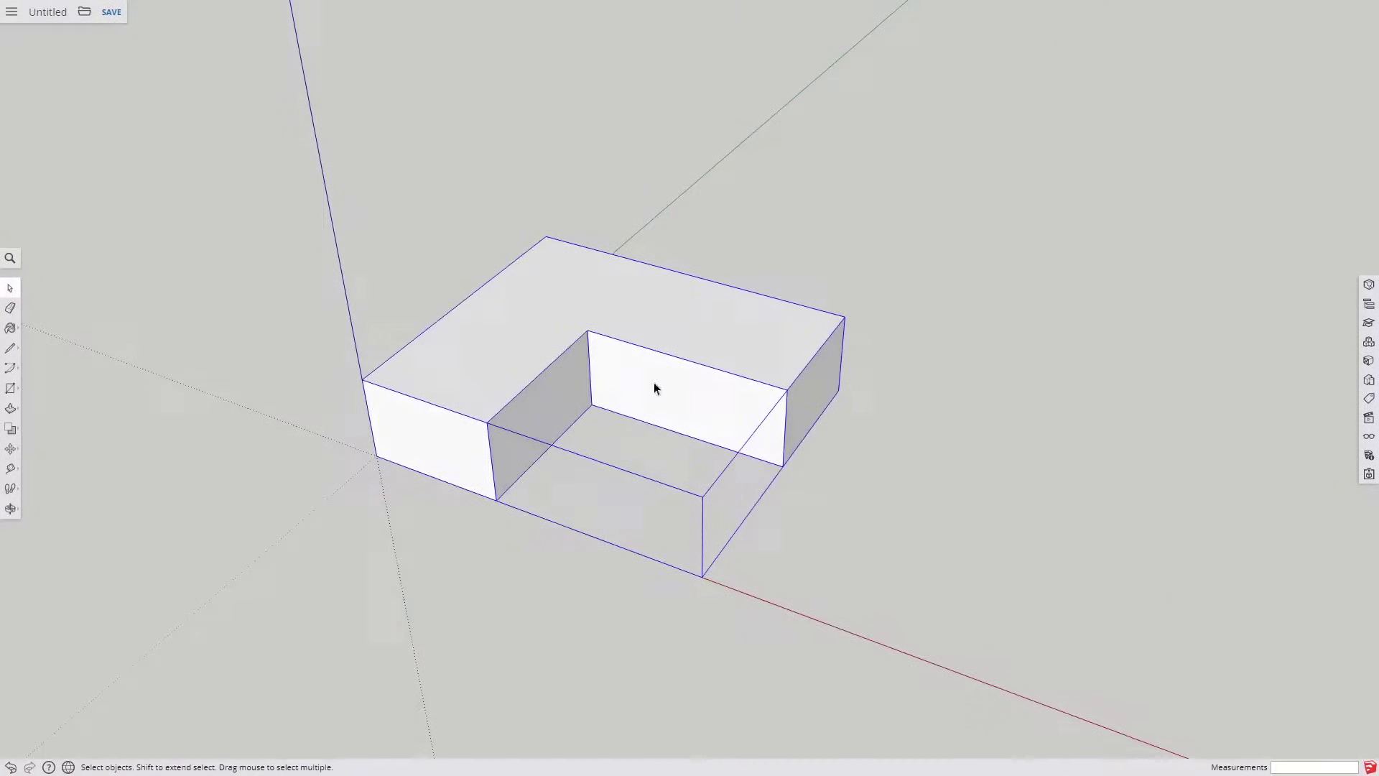
pyautogui.moveTo(984, 305); pyautogui.dragTo(773, 323, button='middle')
pyautogui.moveTo(845, 365); pyautogui.dragTo(734, 342, button='middle')
pyautogui.click(909, 273)
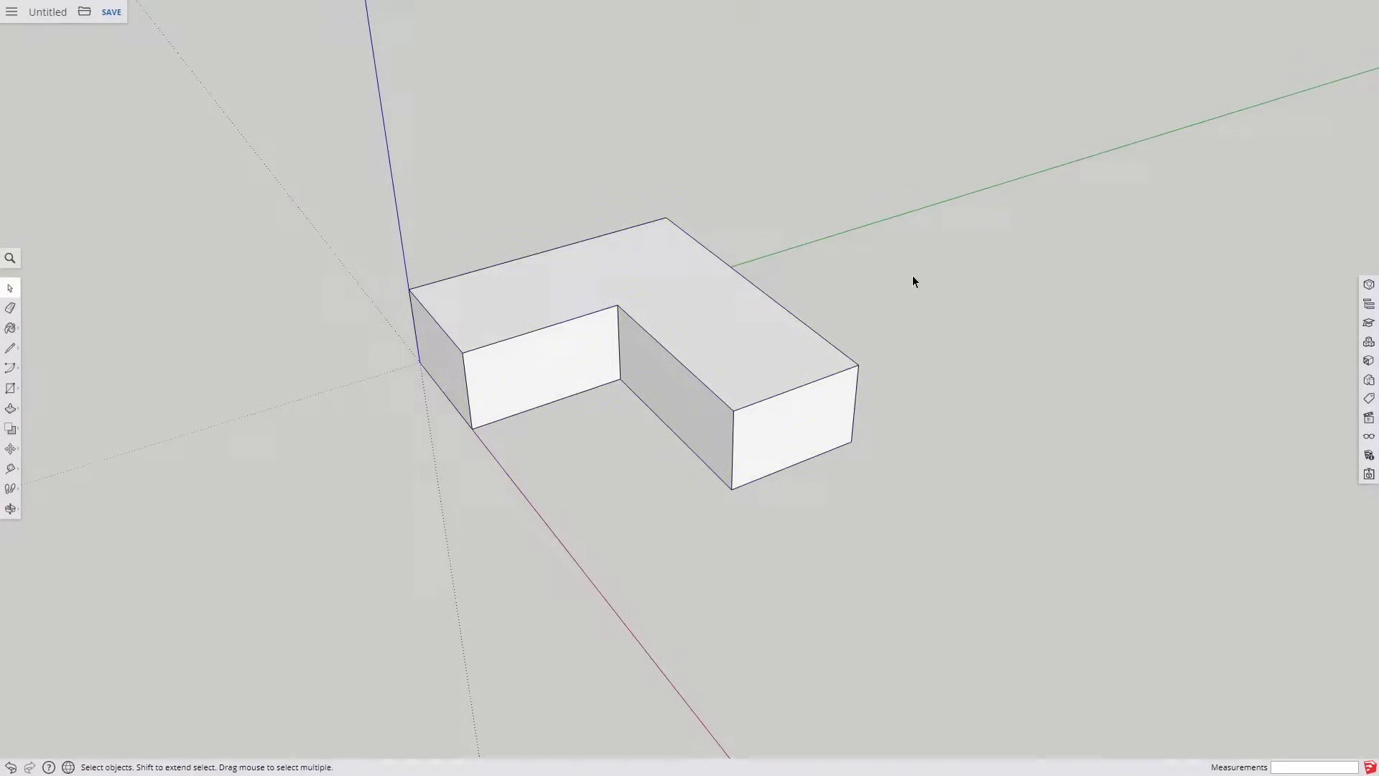
pyautogui.click(669, 296)
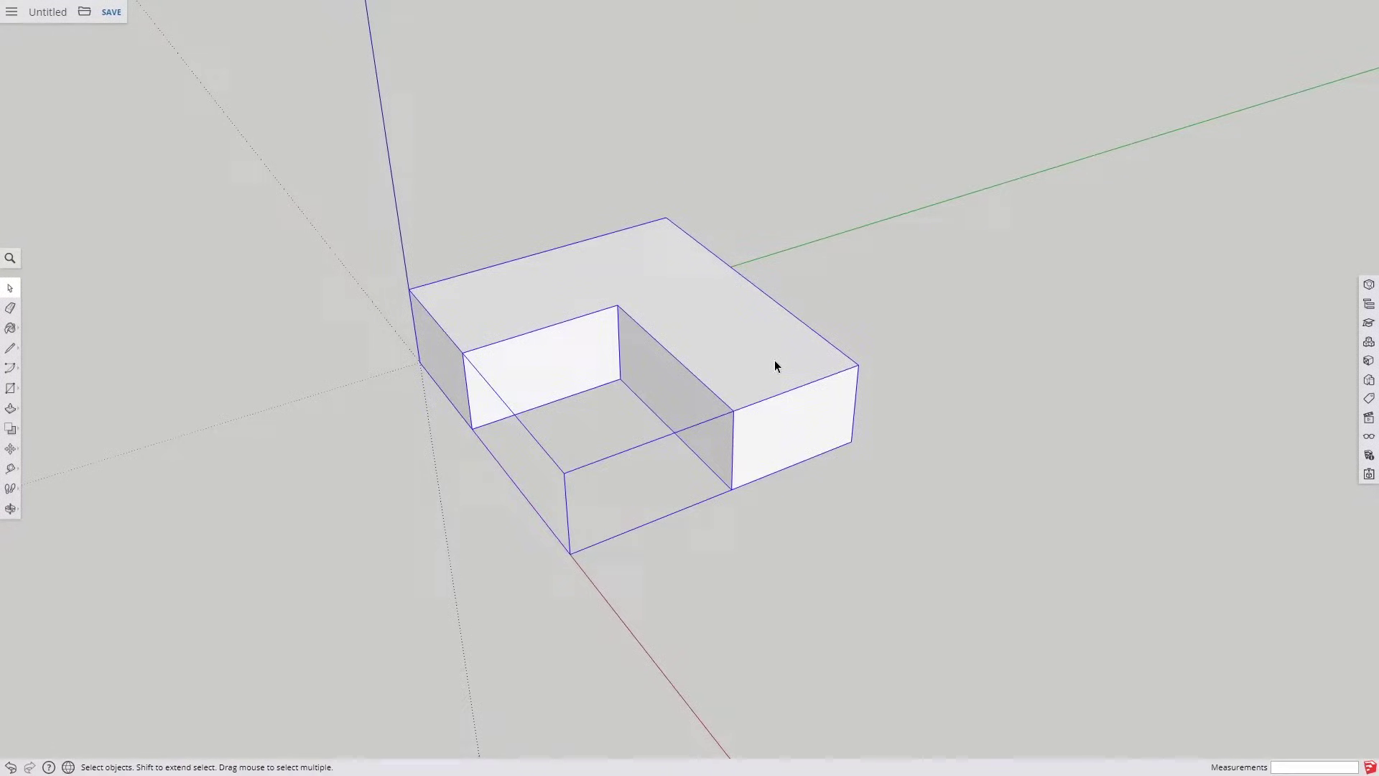
pyautogui.click(917, 276)
pyautogui.scroll(3, 889, 361)
# Draw a vertical edge of length 4 up from the end wall's top corner
pyautogui.press('l')
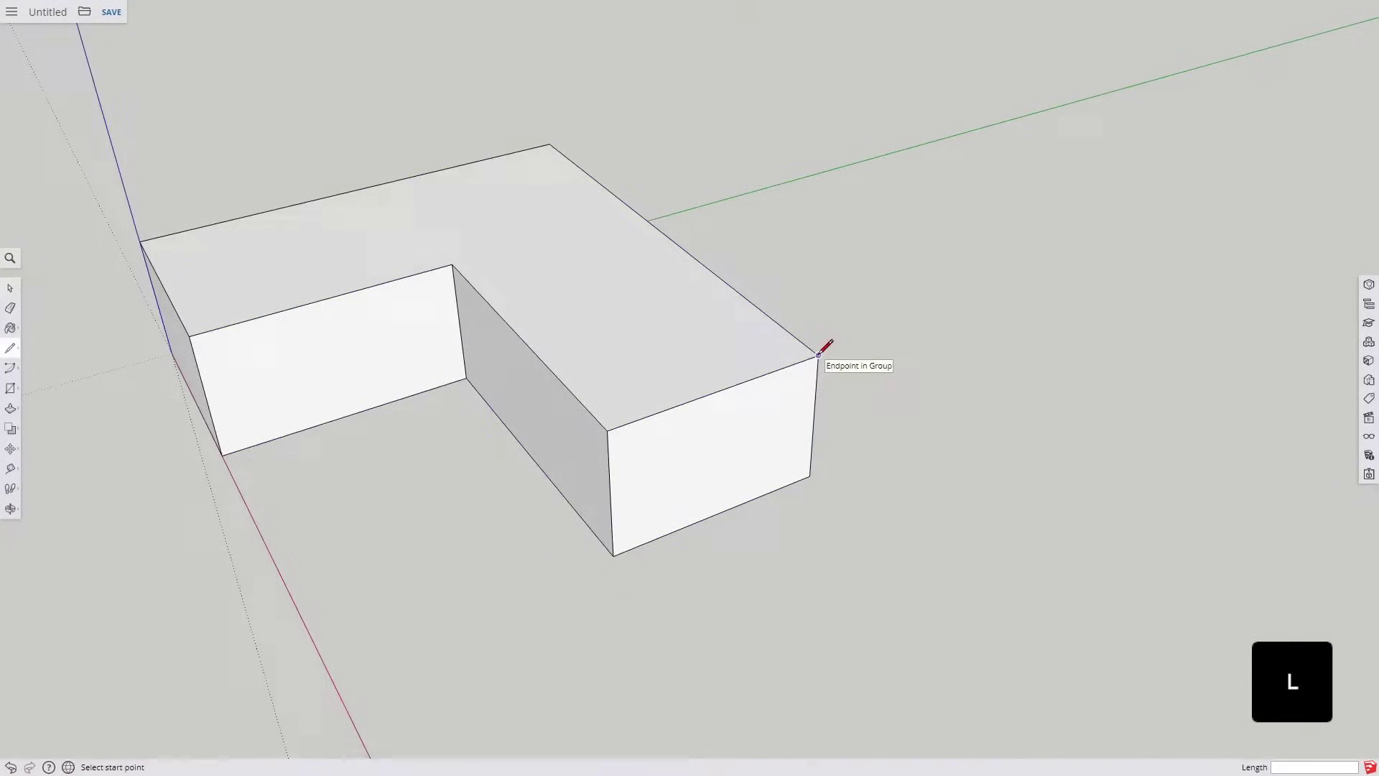
pyautogui.click(819, 354)
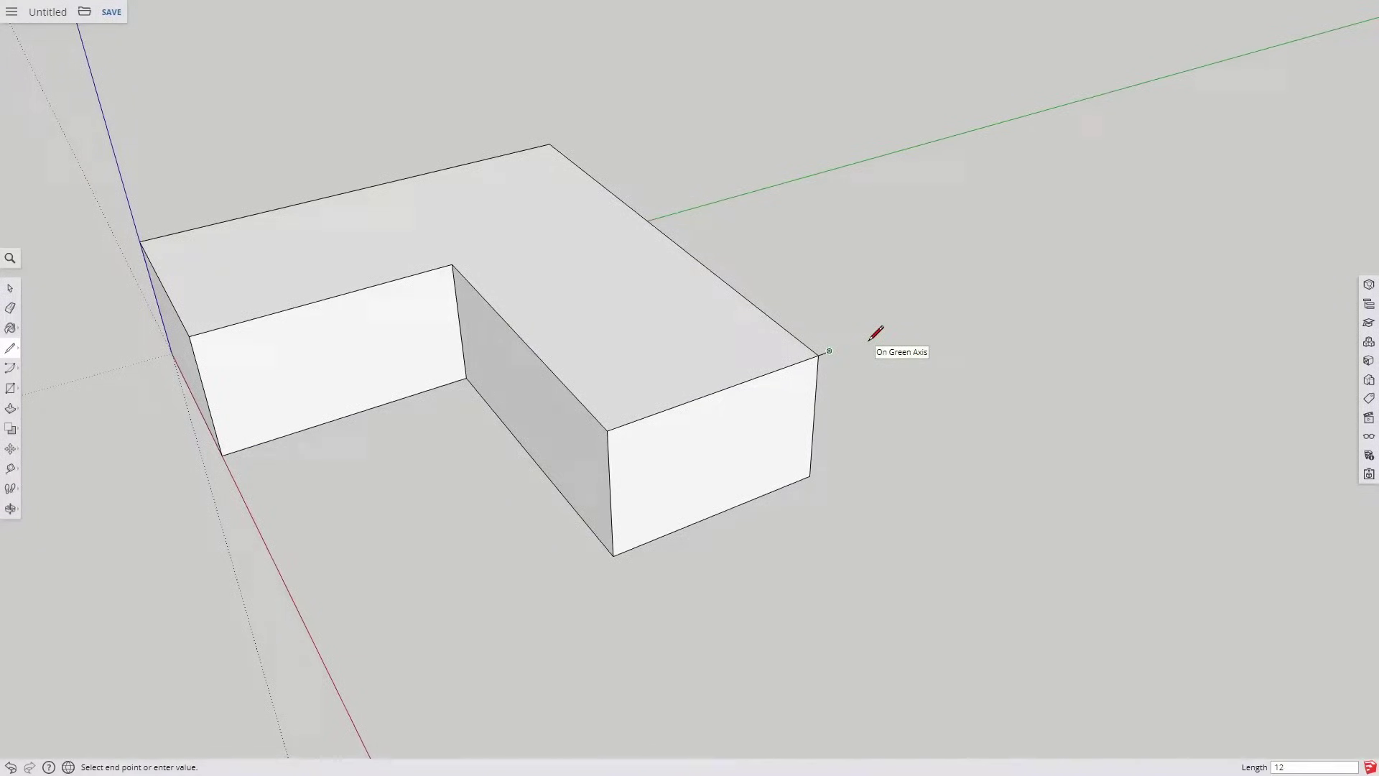
pyautogui.scroll(2, 870, 338)
pyautogui.scroll(-2, 786, 330)
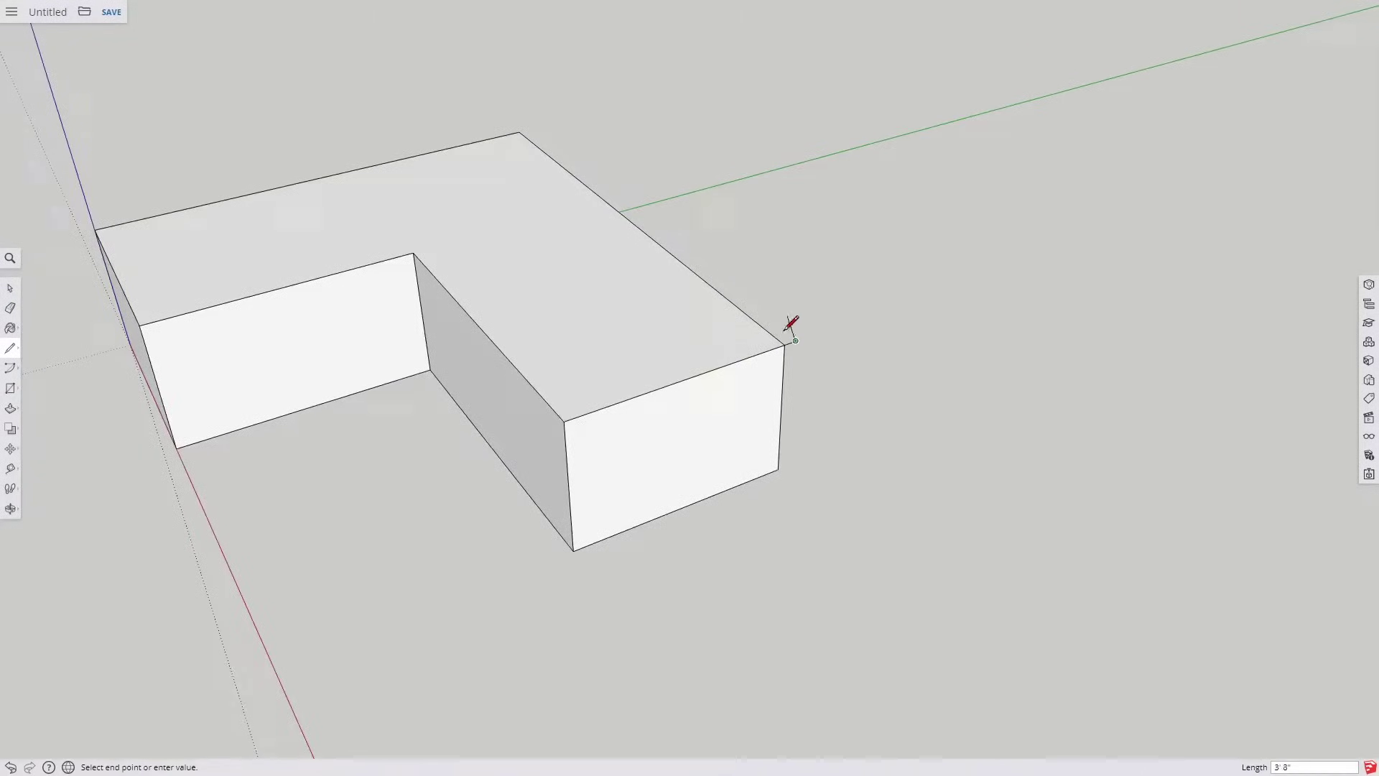
pyautogui.press('Escape')
pyautogui.click(559, 421)
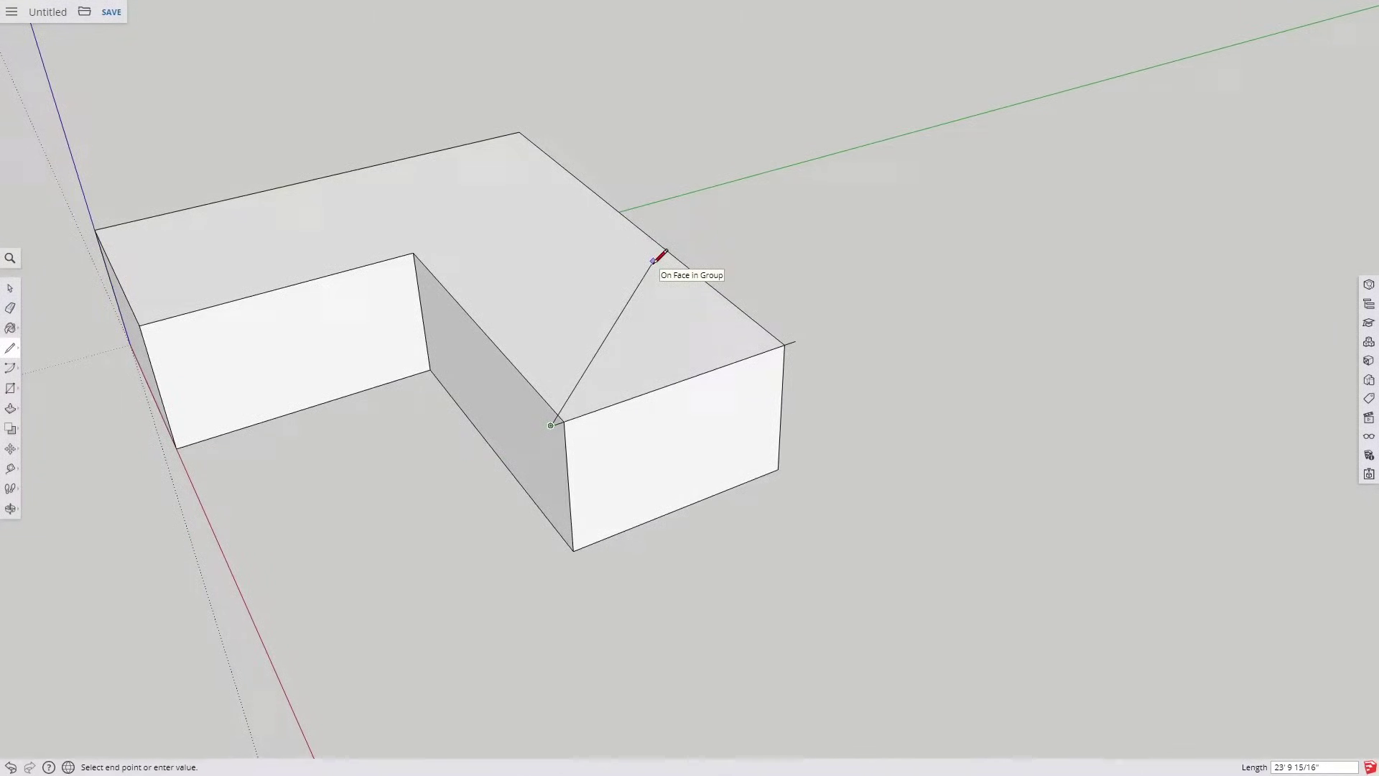
pyautogui.scroll(3, 797, 320)
pyautogui.press('Escape')
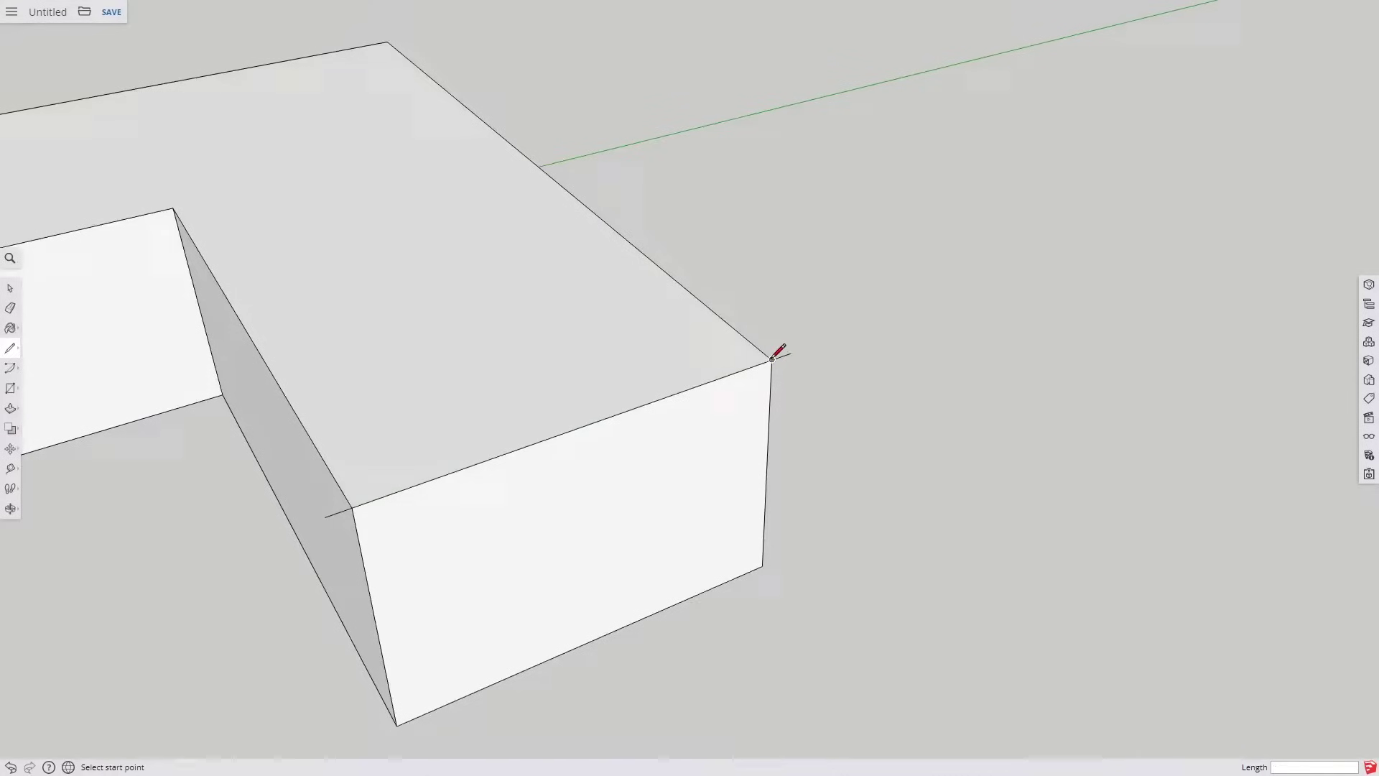
pyautogui.click(773, 358)
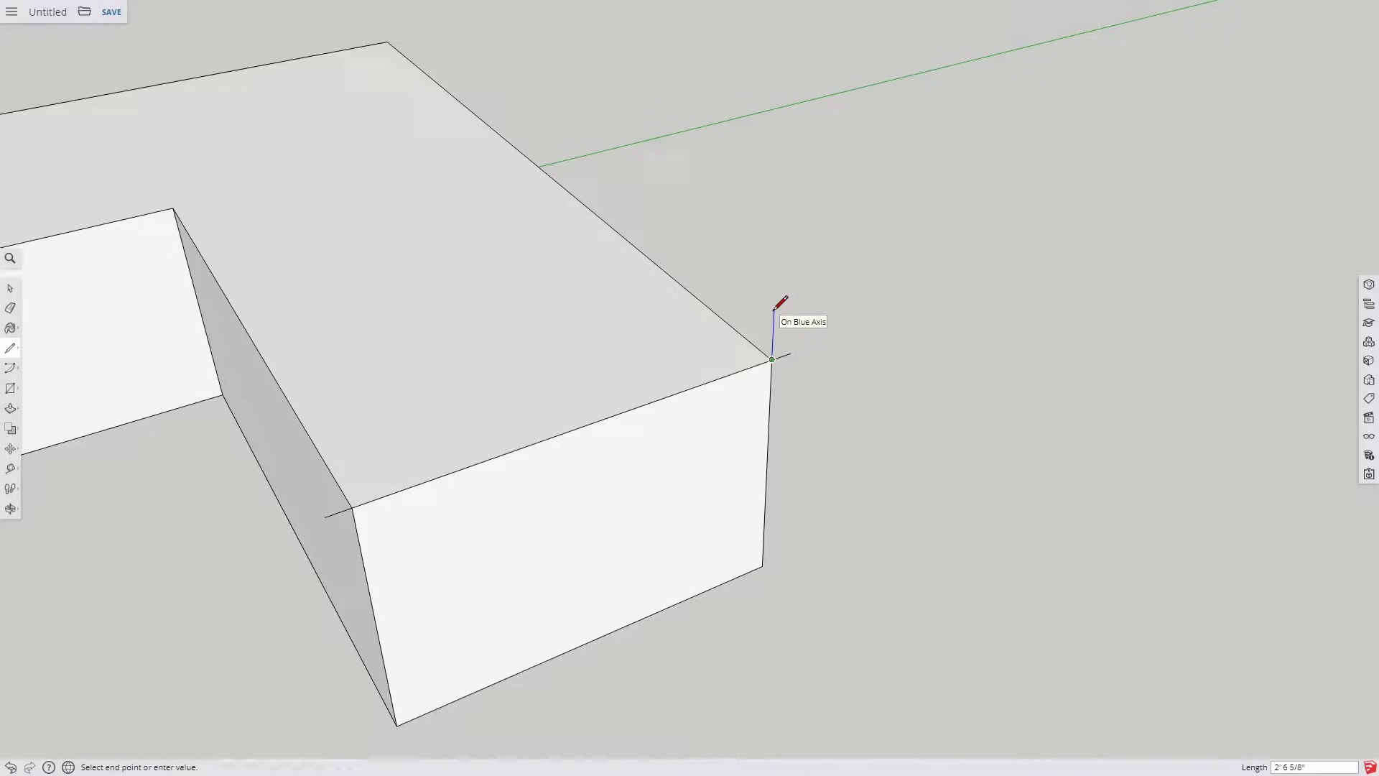
pyautogui.write('4')
pyautogui.press('Return')
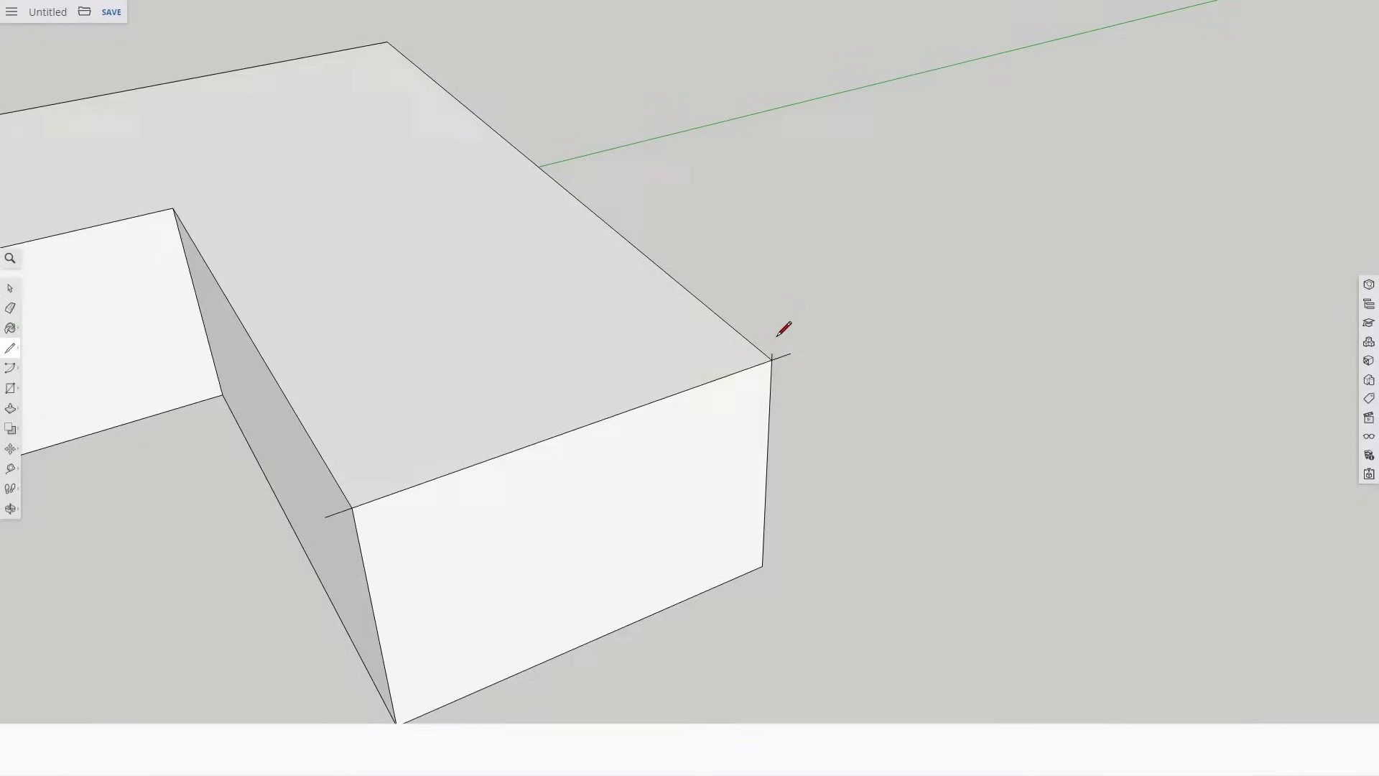
# Orbit to face the end wall and start an edge at its other top corner
pyautogui.scroll(2, 797, 348)
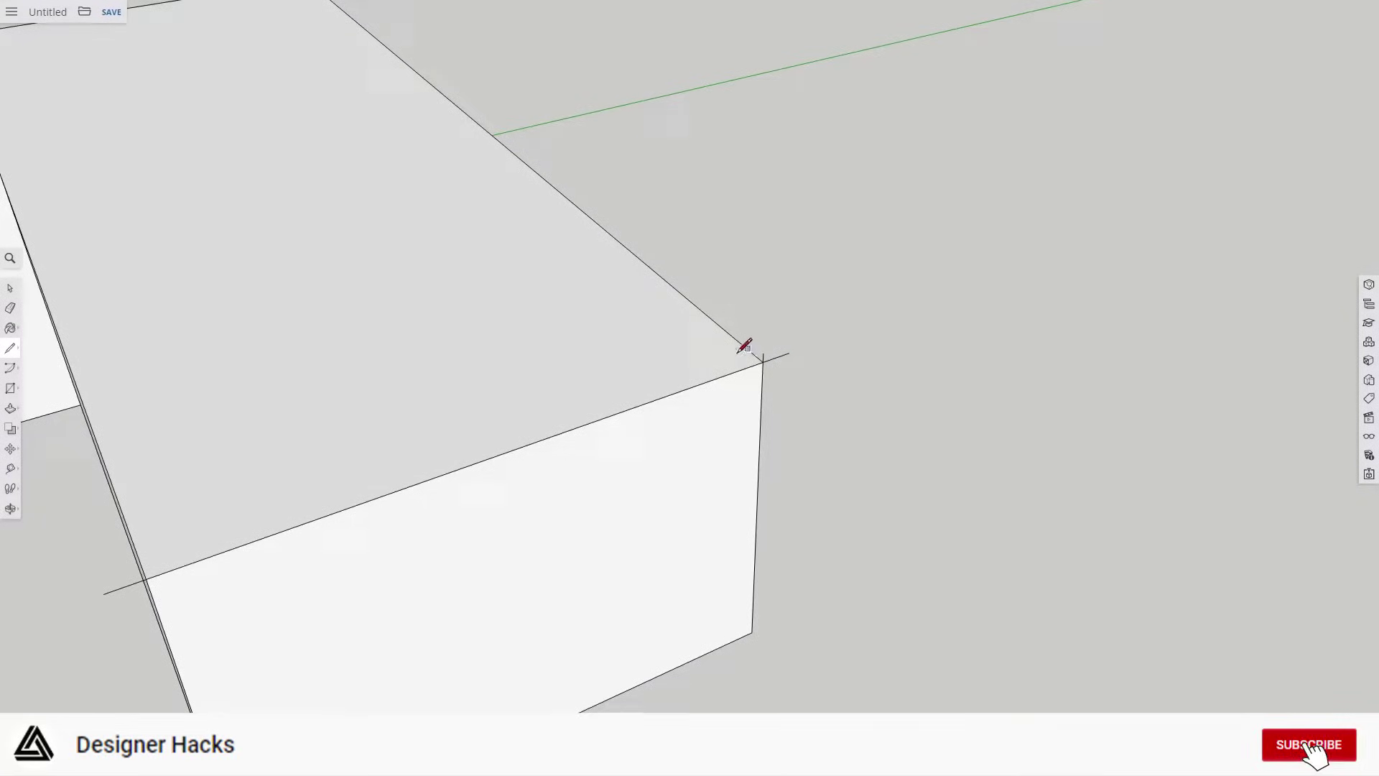
pyautogui.scroll(-1, 655, 363)
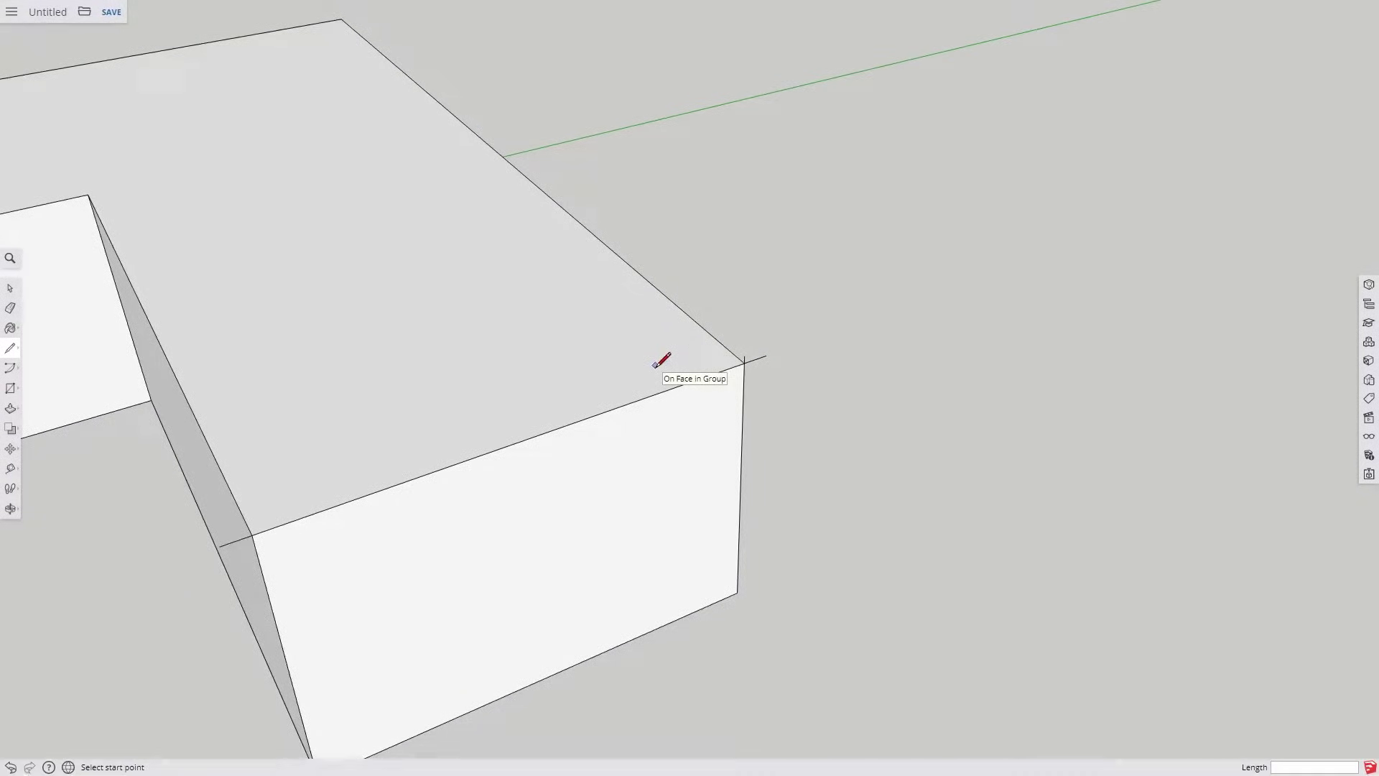
pyautogui.moveTo(431, 373); pyautogui.dragTo(591, 348, button='middle')
pyautogui.click(454, 502)
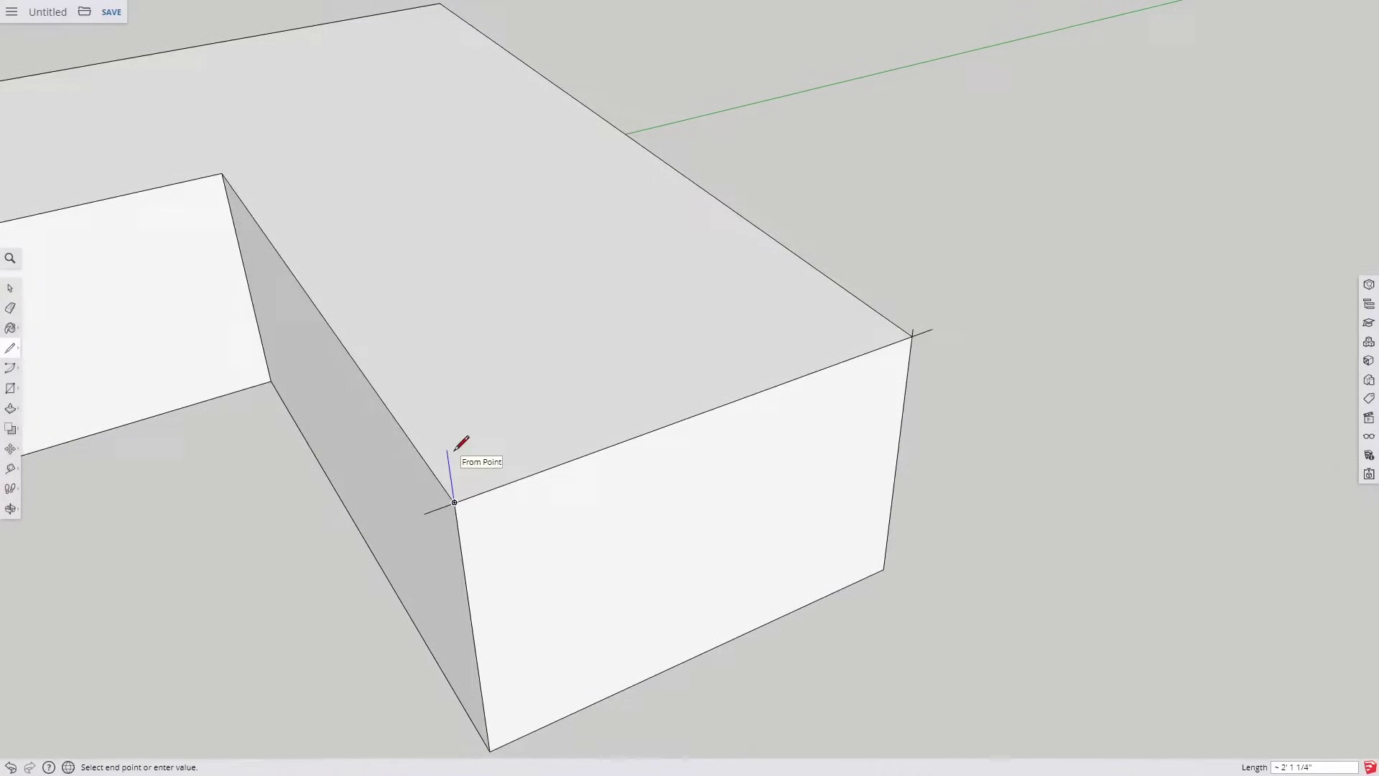
# Draw Shift-locked sloped edges from the wall corners to the stub's top, closing the gable triangle
pyautogui.press('Escape')
pyautogui.press('l')
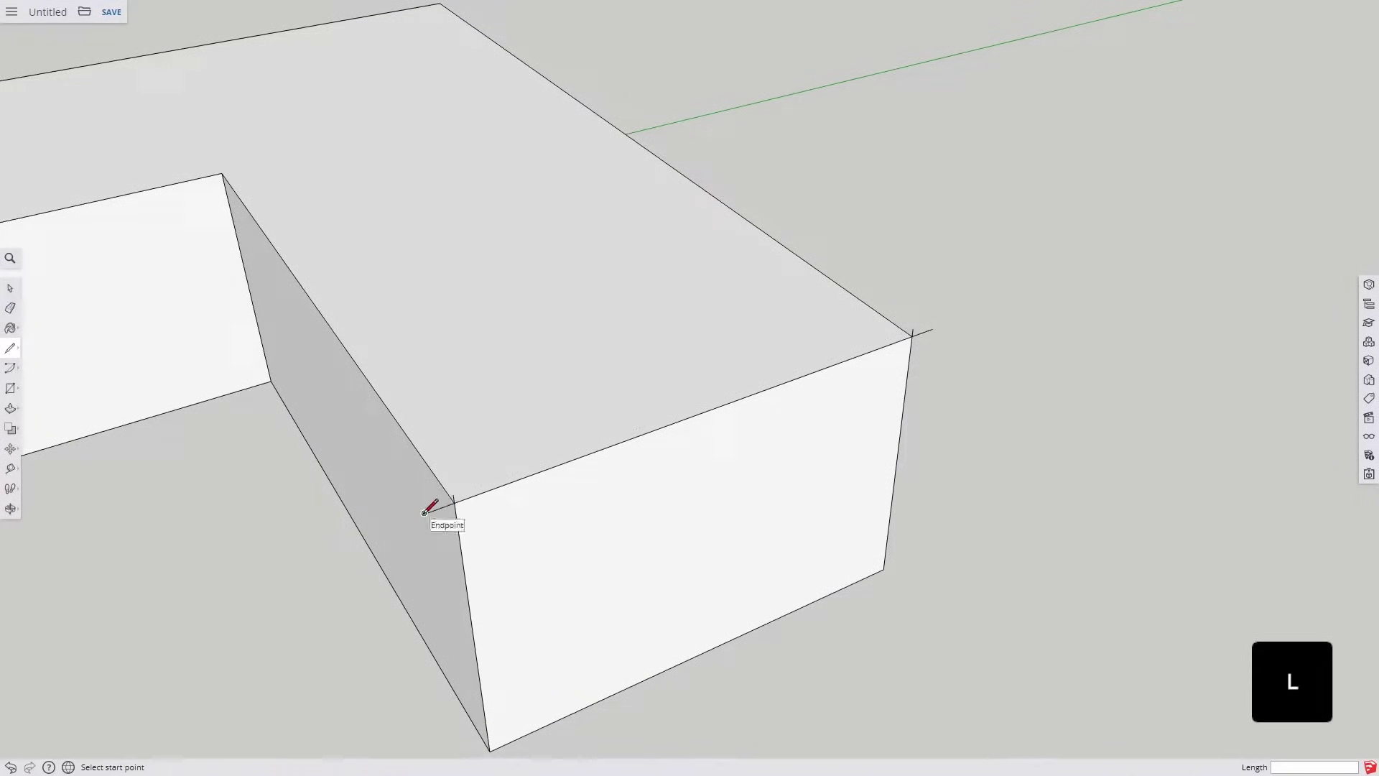
pyautogui.click(425, 512)
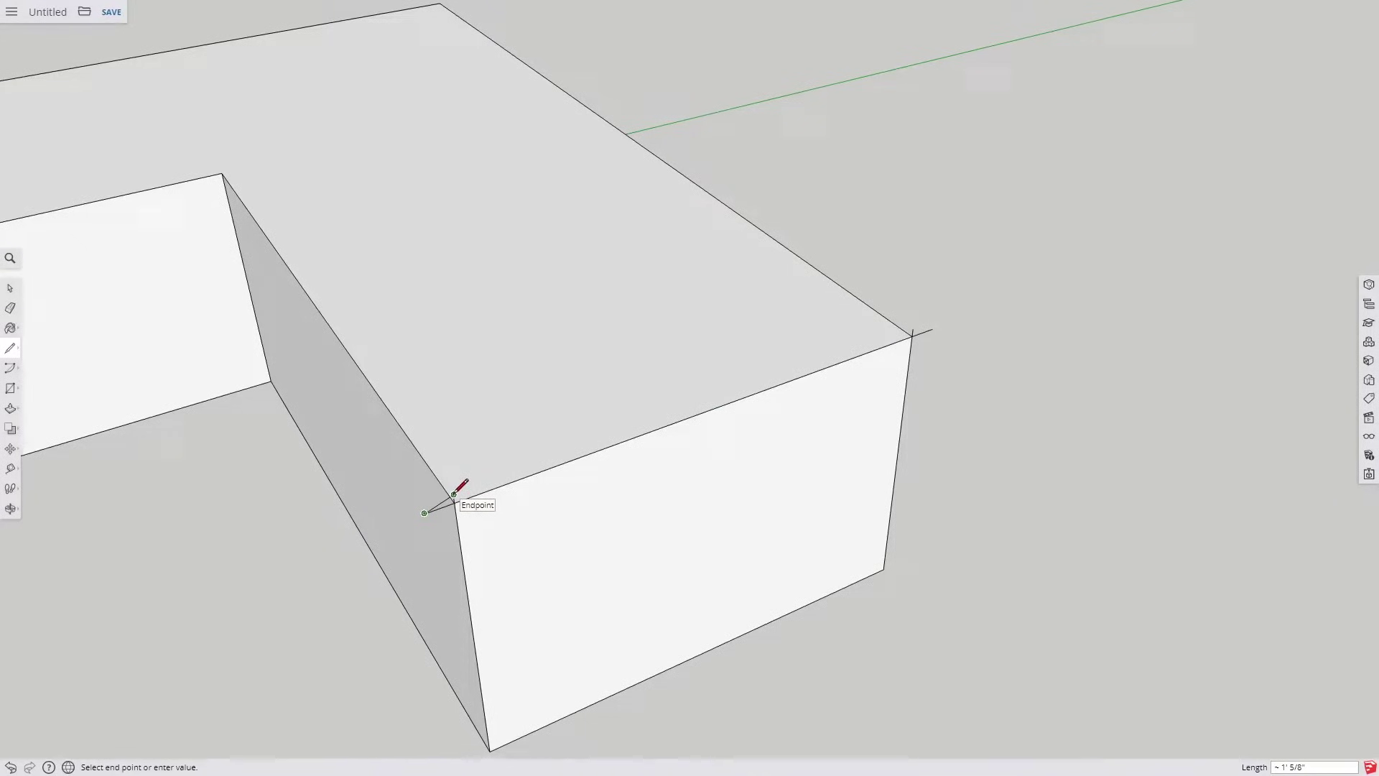
pyautogui.press('shift')
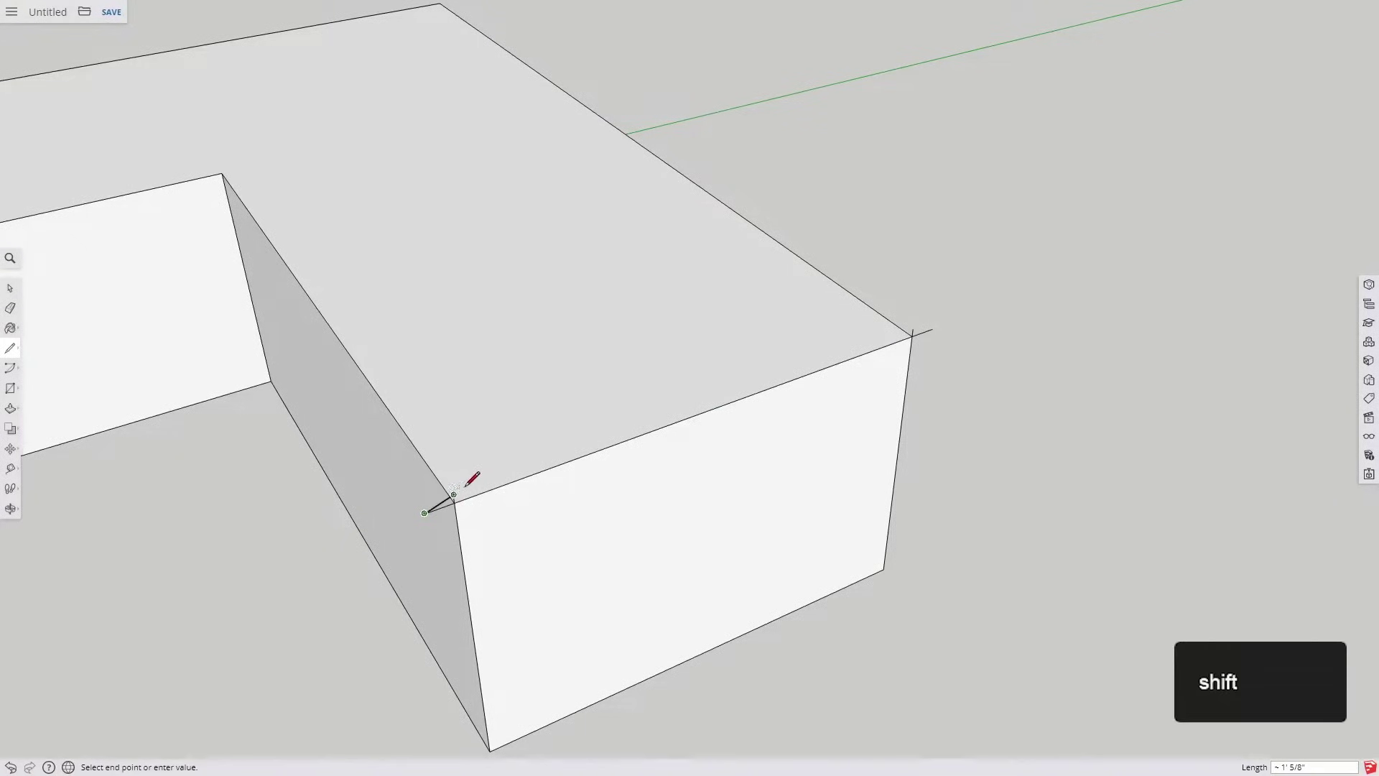
pyautogui.click(1271, 181)
pyautogui.press('Escape')
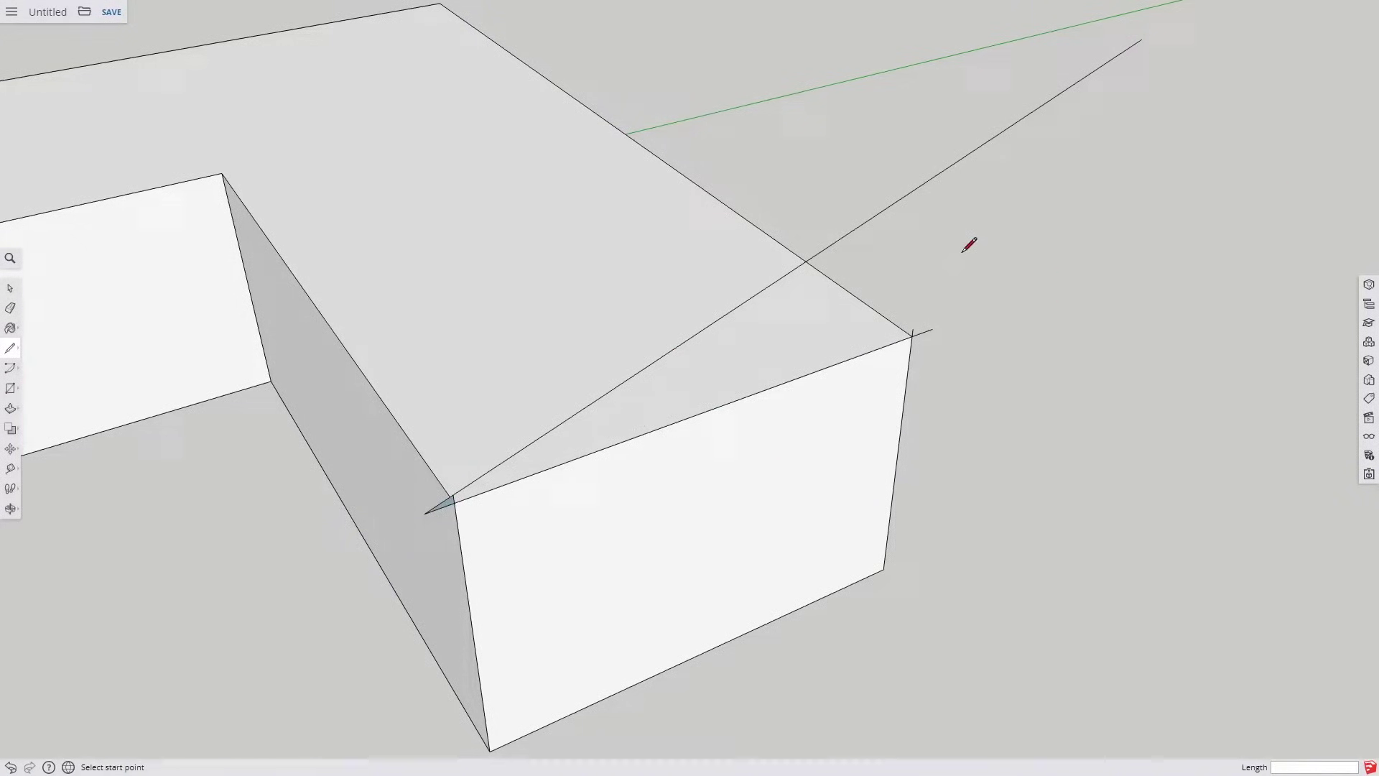
pyautogui.click(932, 328)
pyautogui.click(431, 280)
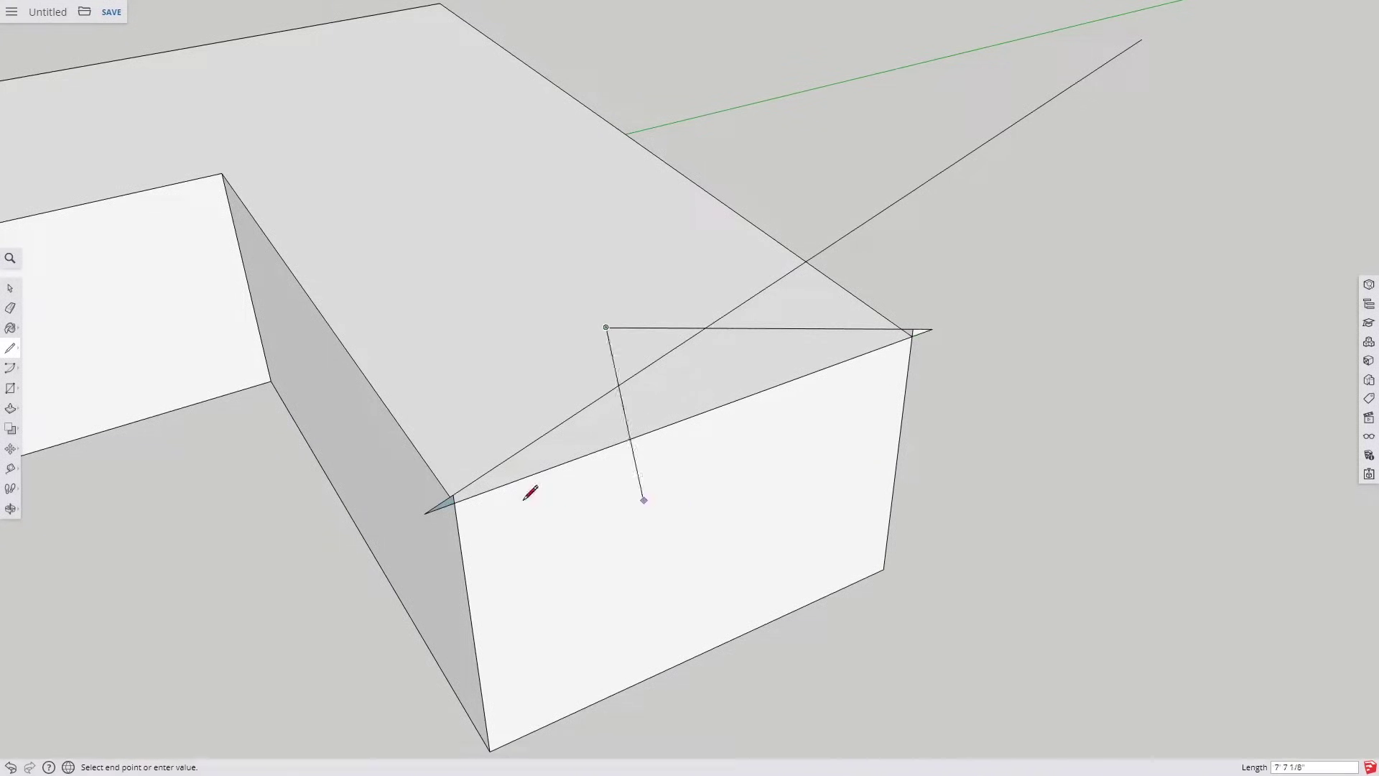
pyautogui.press('Escape')
pyautogui.click(455, 501)
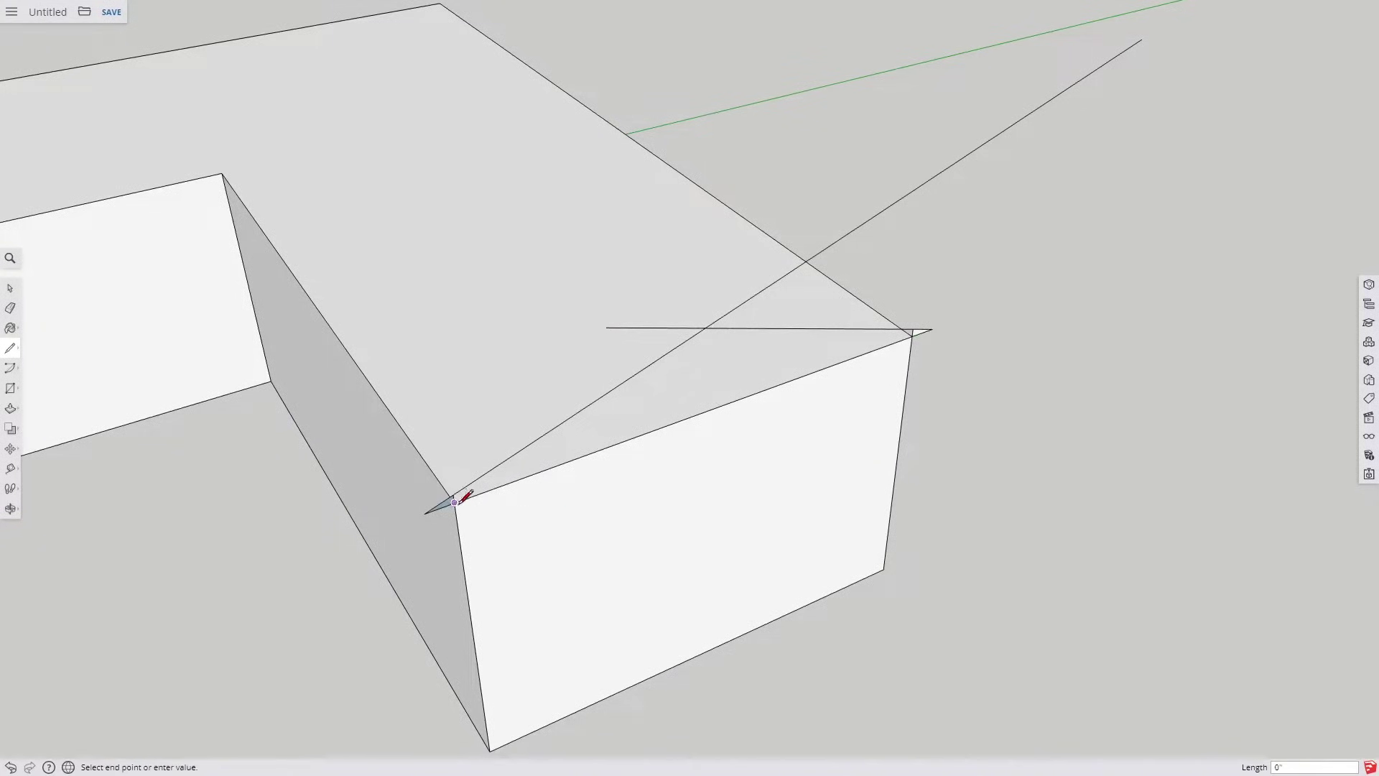
pyautogui.click(931, 329)
pyautogui.scroll(3, 433, 552)
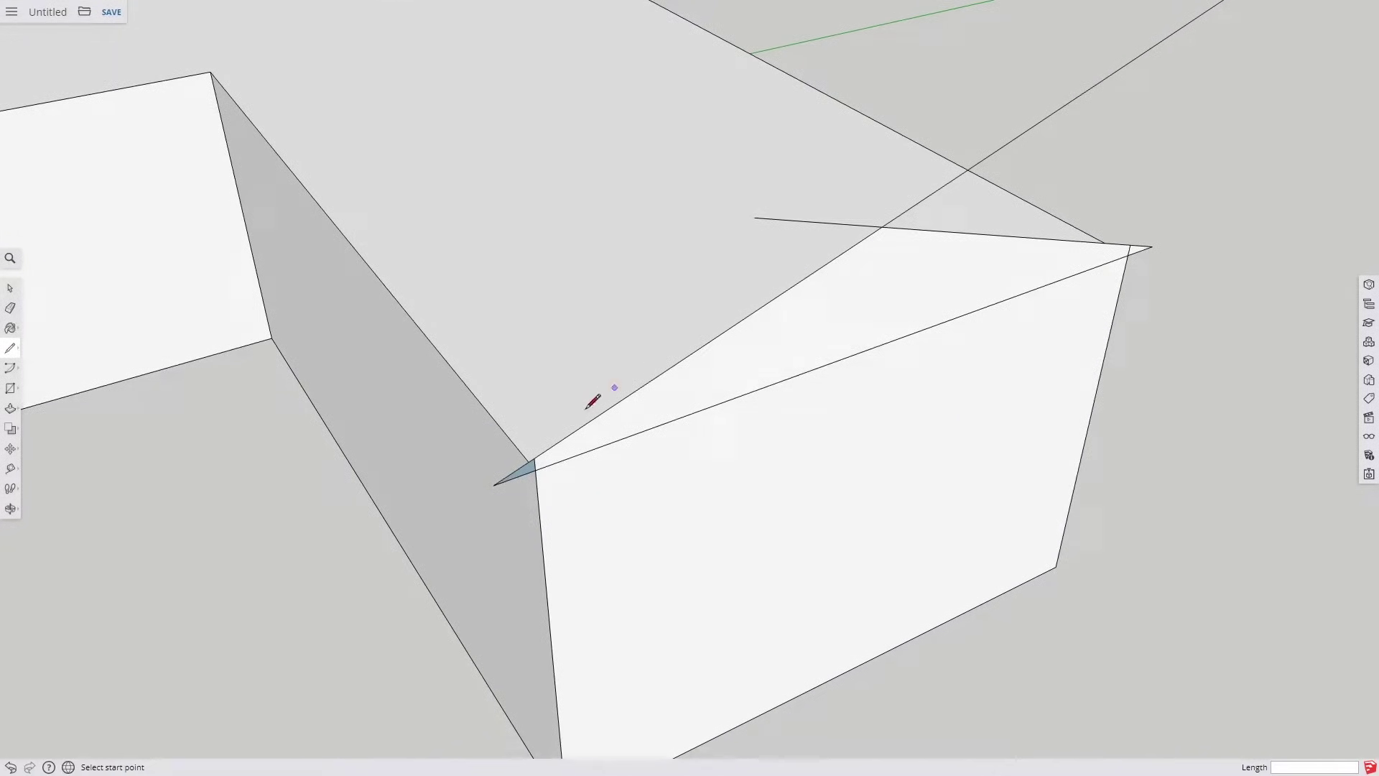
# Erase the stray edge at the wall corner and orbit to a lower, frontal view
pyautogui.press('e')
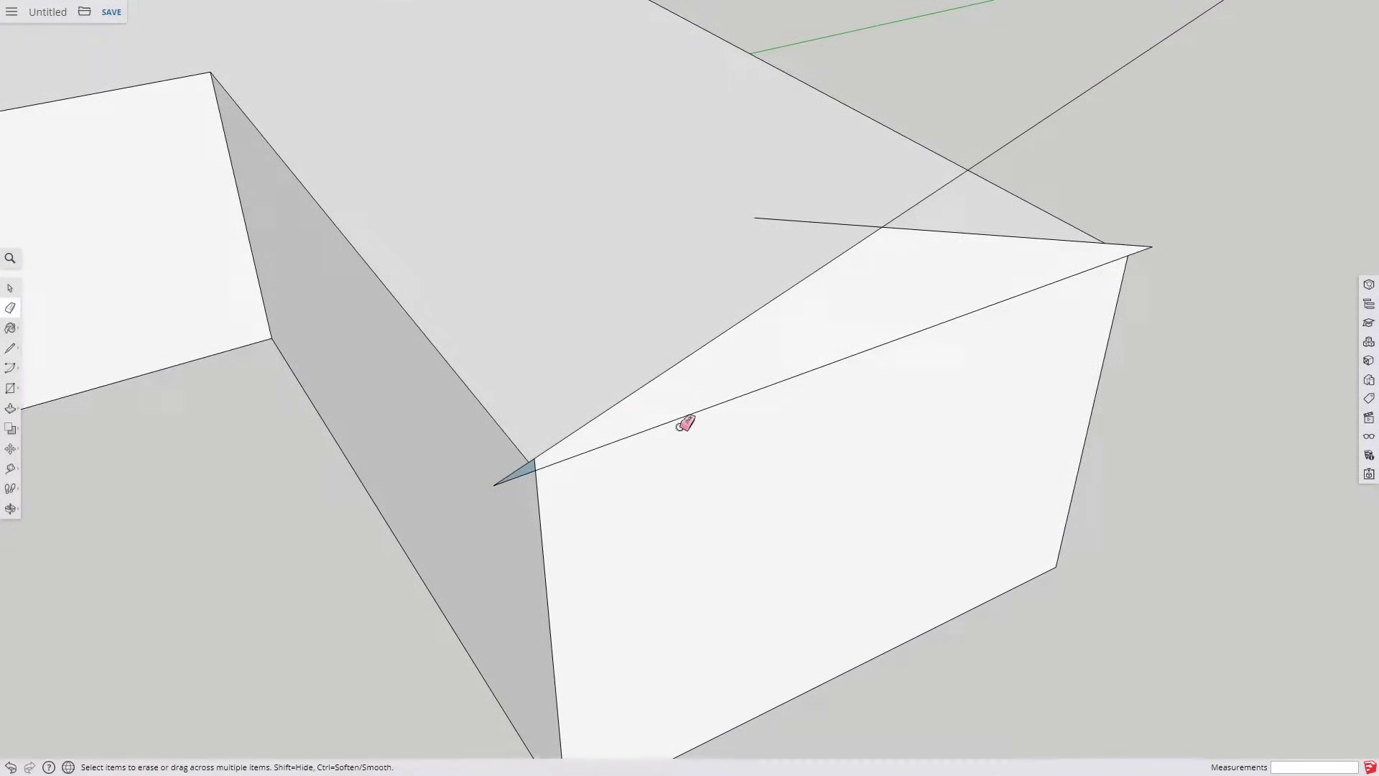
pyautogui.scroll(1, 531, 460)
pyautogui.scroll(-2, 535, 459)
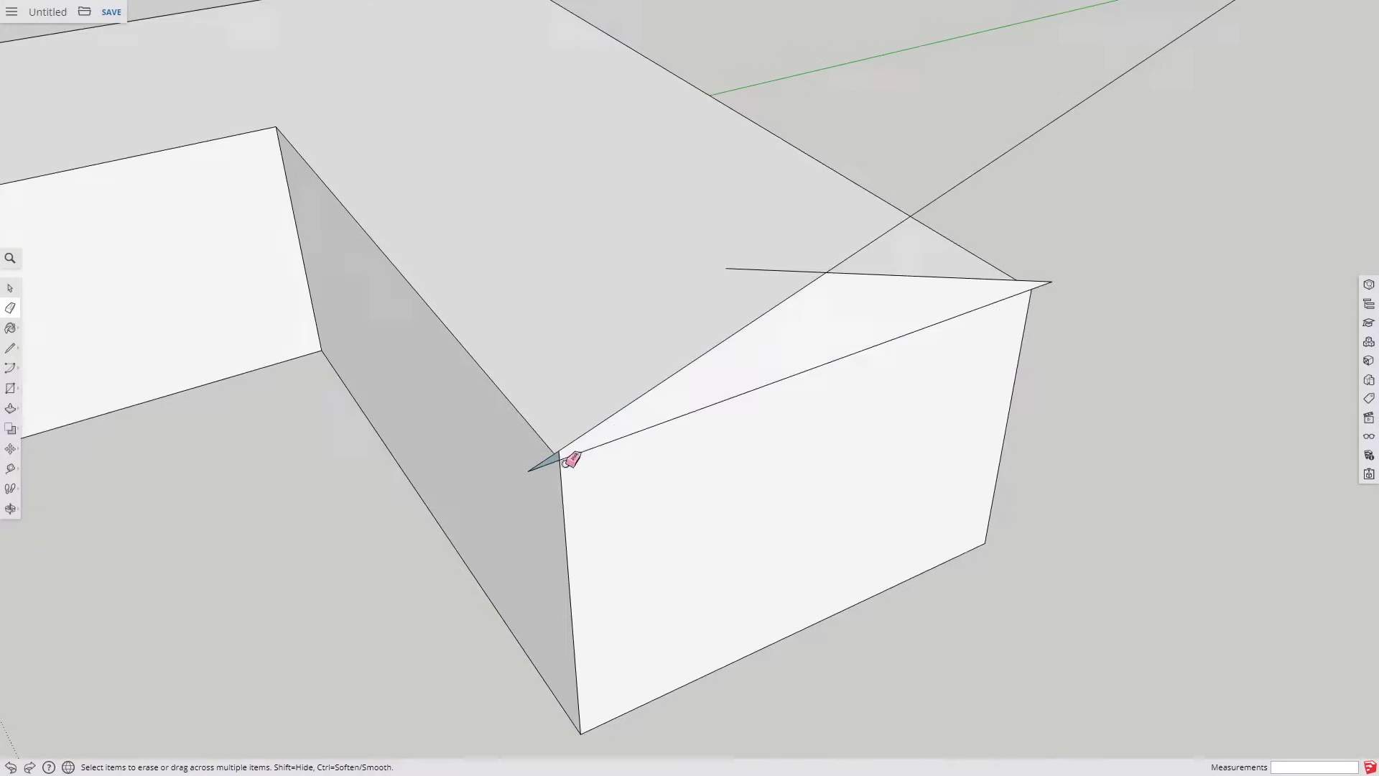
pyautogui.scroll(3, 553, 454)
pyautogui.click(569, 455)
pyautogui.scroll(-3, 713, 407)
pyautogui.scroll(-5, 718, 404)
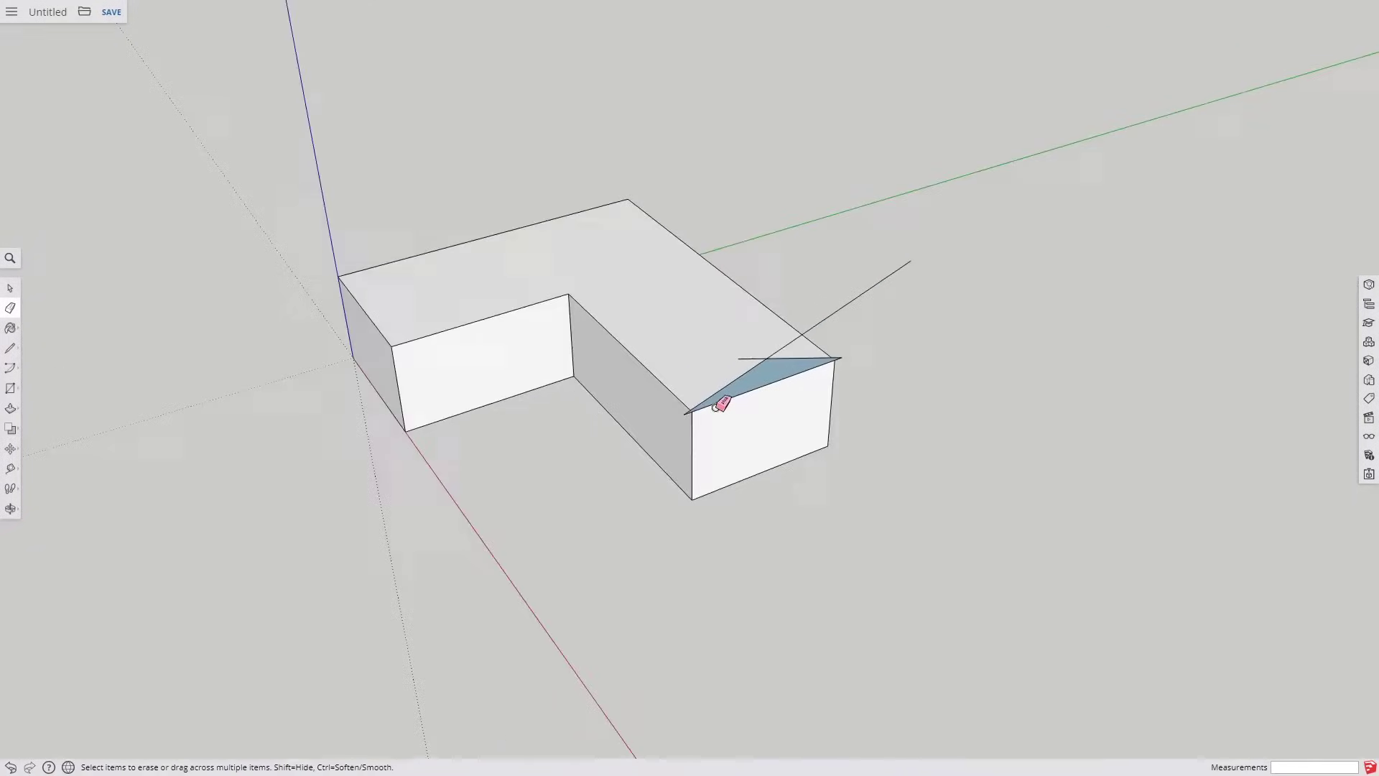
pyautogui.scroll(1, 772, 370)
pyautogui.scroll(3, 754, 335)
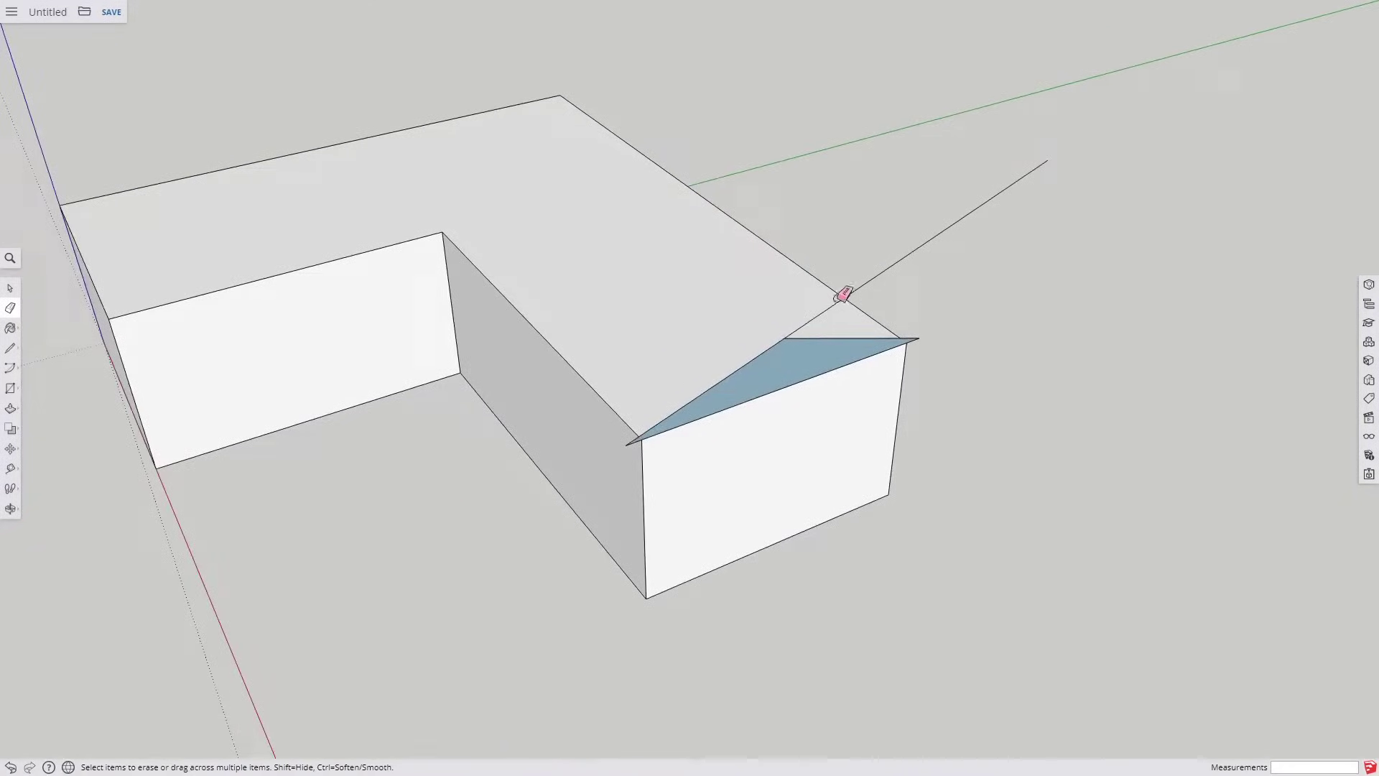
pyautogui.press('o')
pyautogui.moveTo(994, 299); pyautogui.dragTo(304, 452)
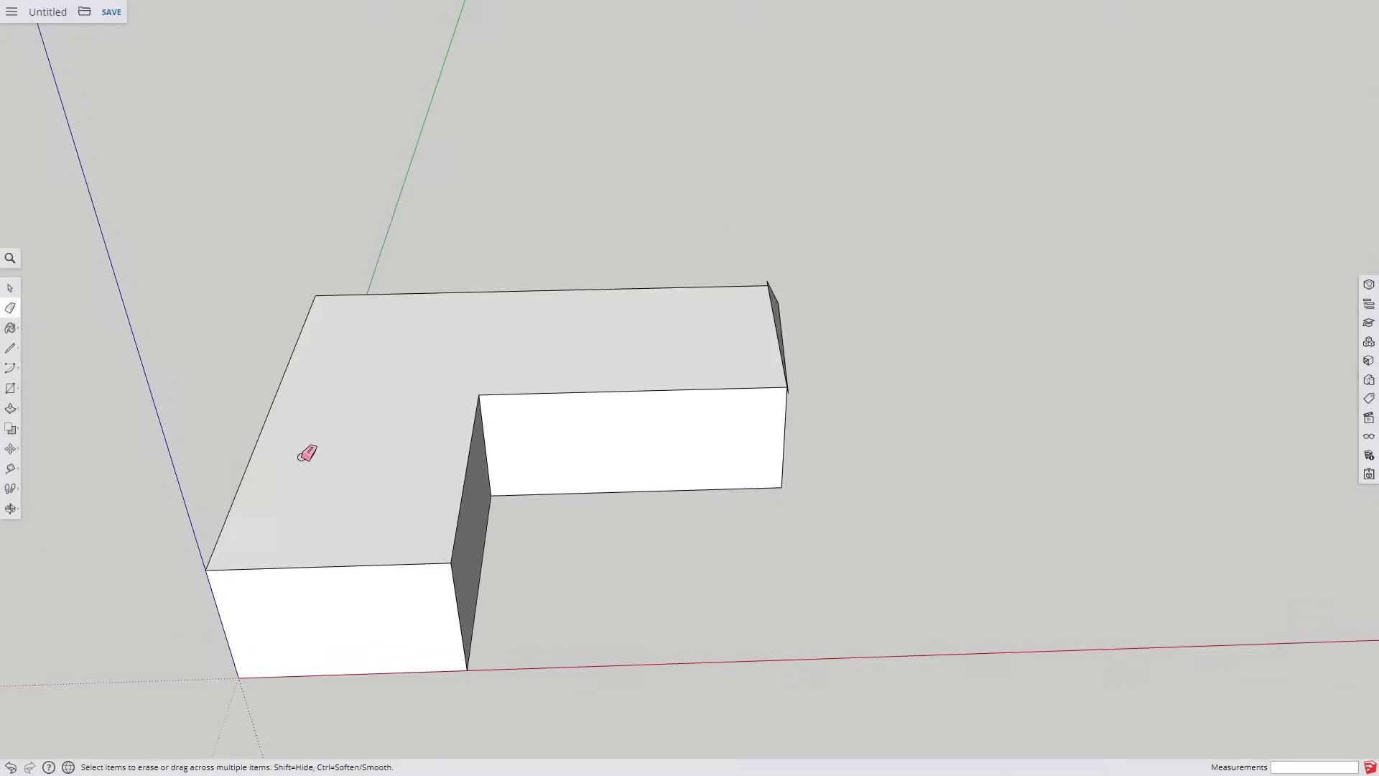
# Draw the Shift-locked centre path along the L's top from the gable peak
pyautogui.press('l')
pyautogui.moveTo(347, 471); pyautogui.dragTo(675, 308, button='middle')
pyautogui.click(670, 311)
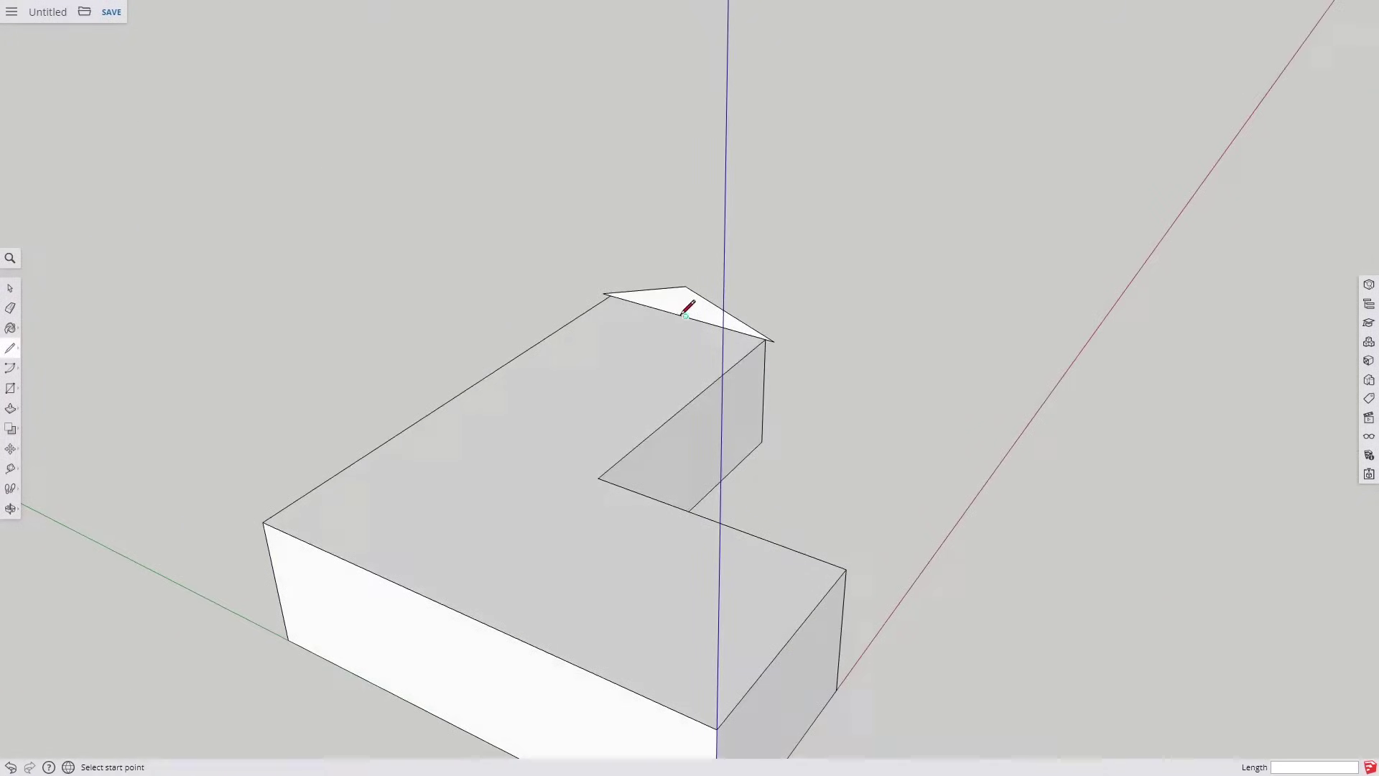
pyautogui.scroll(-3, 675, 313)
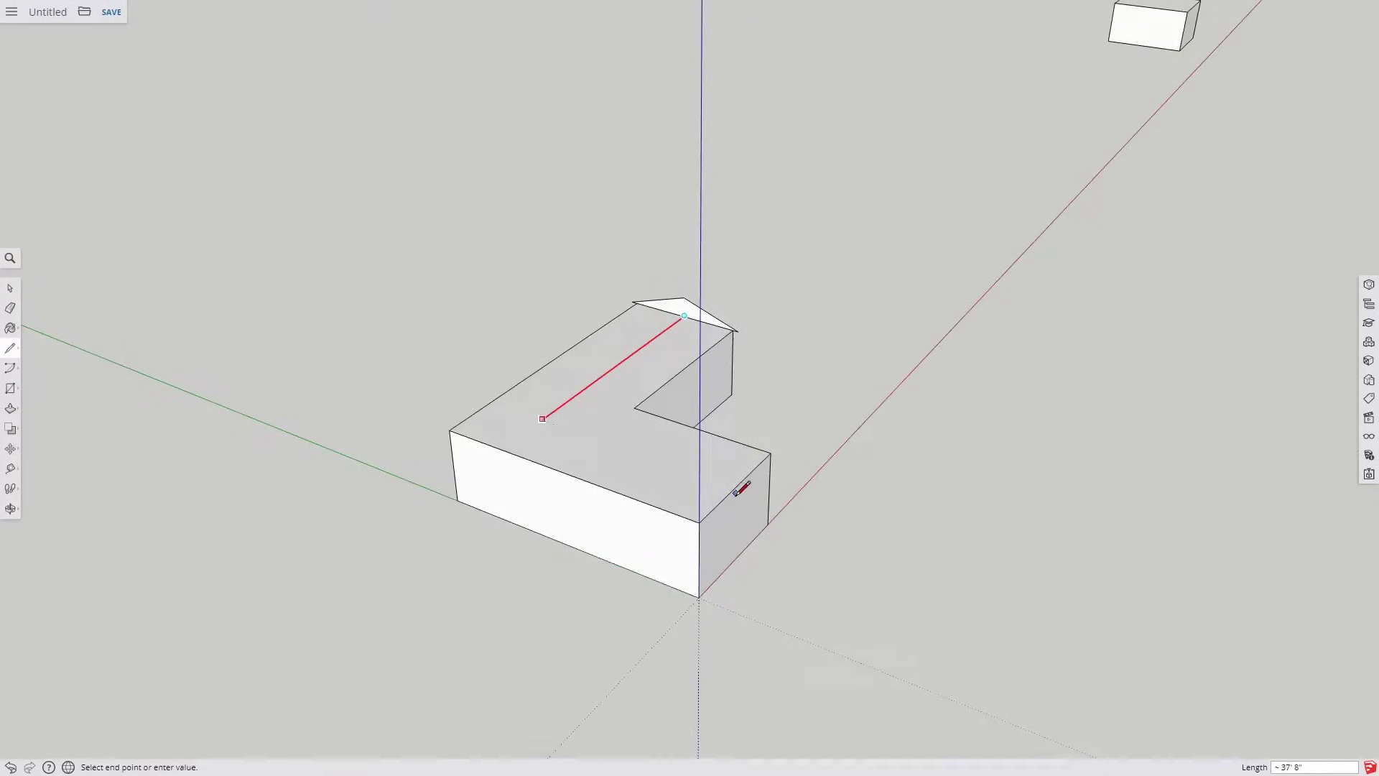
pyautogui.press('shift')
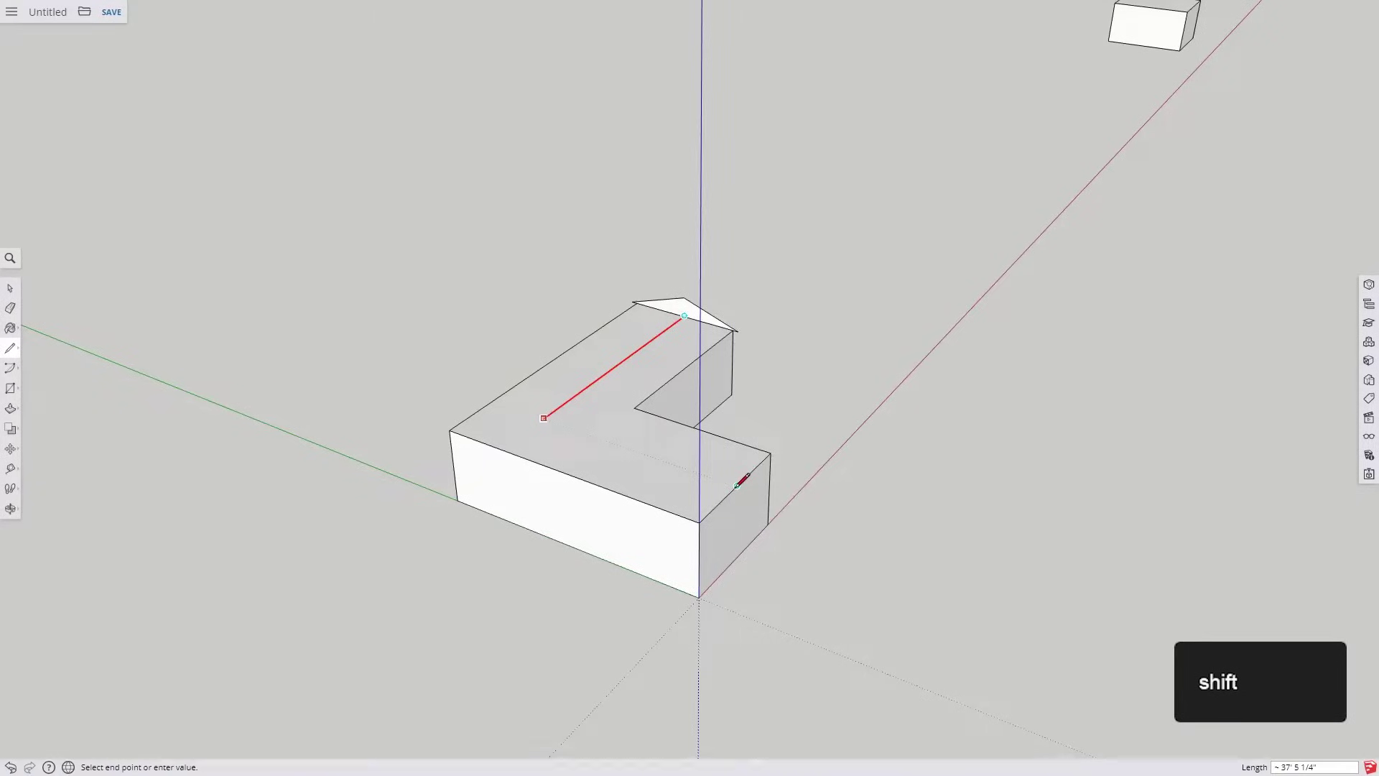
pyautogui.keyDown('shift'); pyautogui.click(739, 482); pyautogui.keyUp('shift')
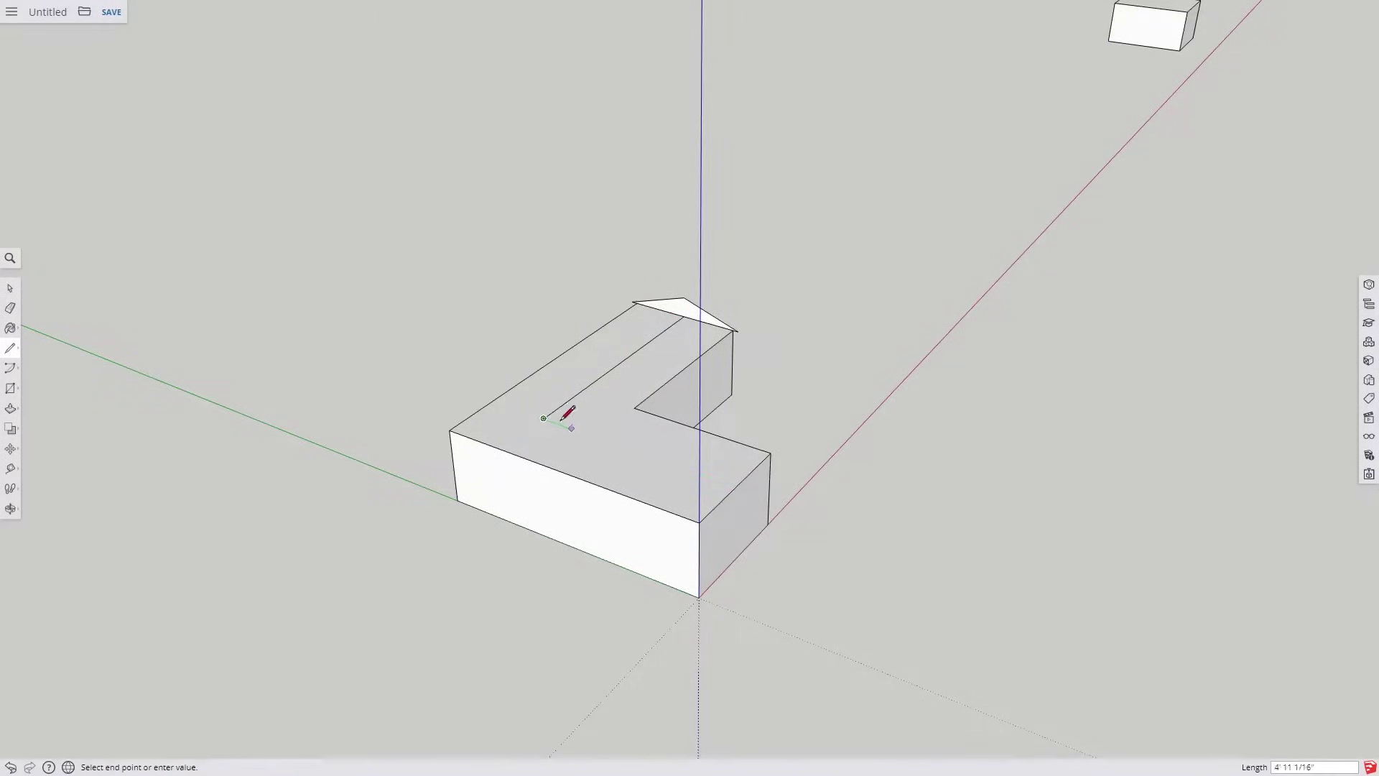
pyautogui.click(737, 485)
pyautogui.press('Escape')
# Select and delete the stray box edges, leaving the path line selected
pyautogui.scroll(2, 687, 475)
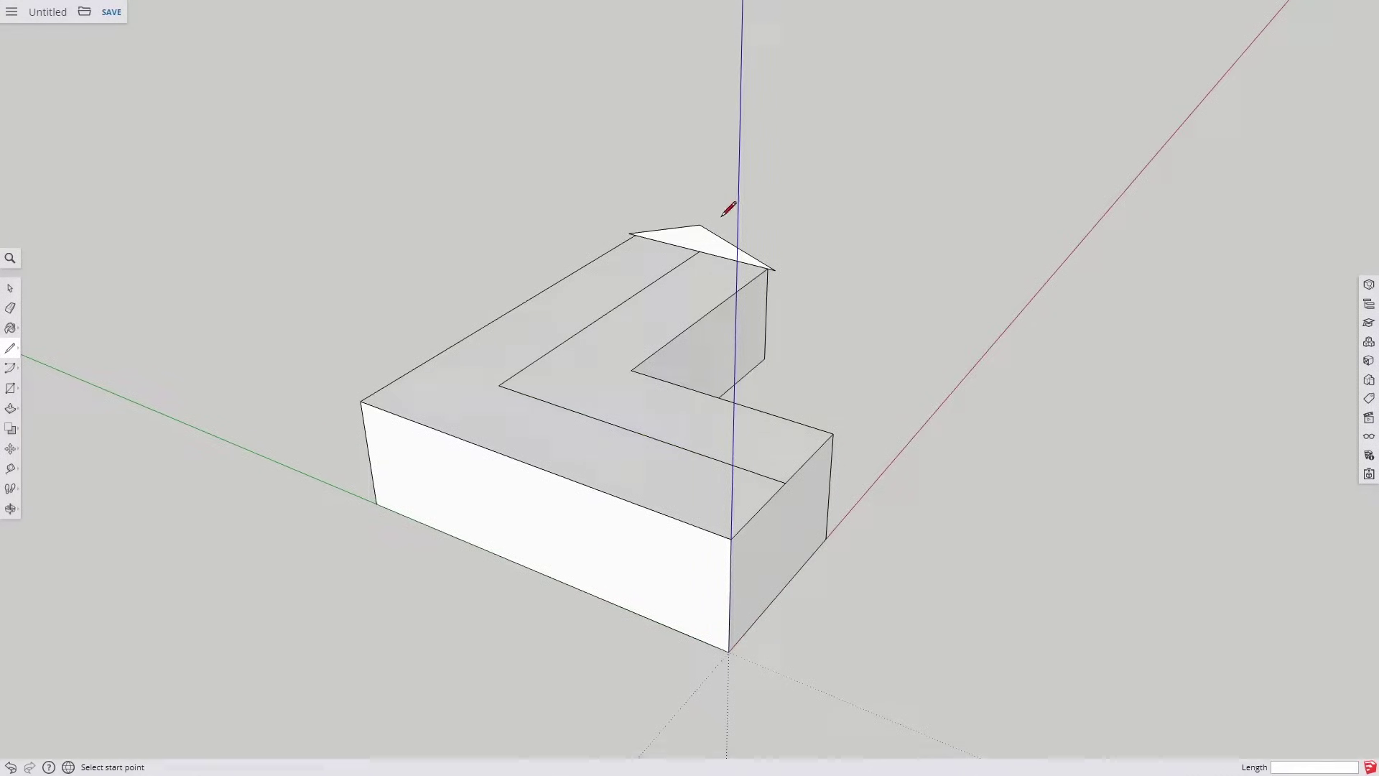
pyautogui.press('space')
pyautogui.click(693, 257)
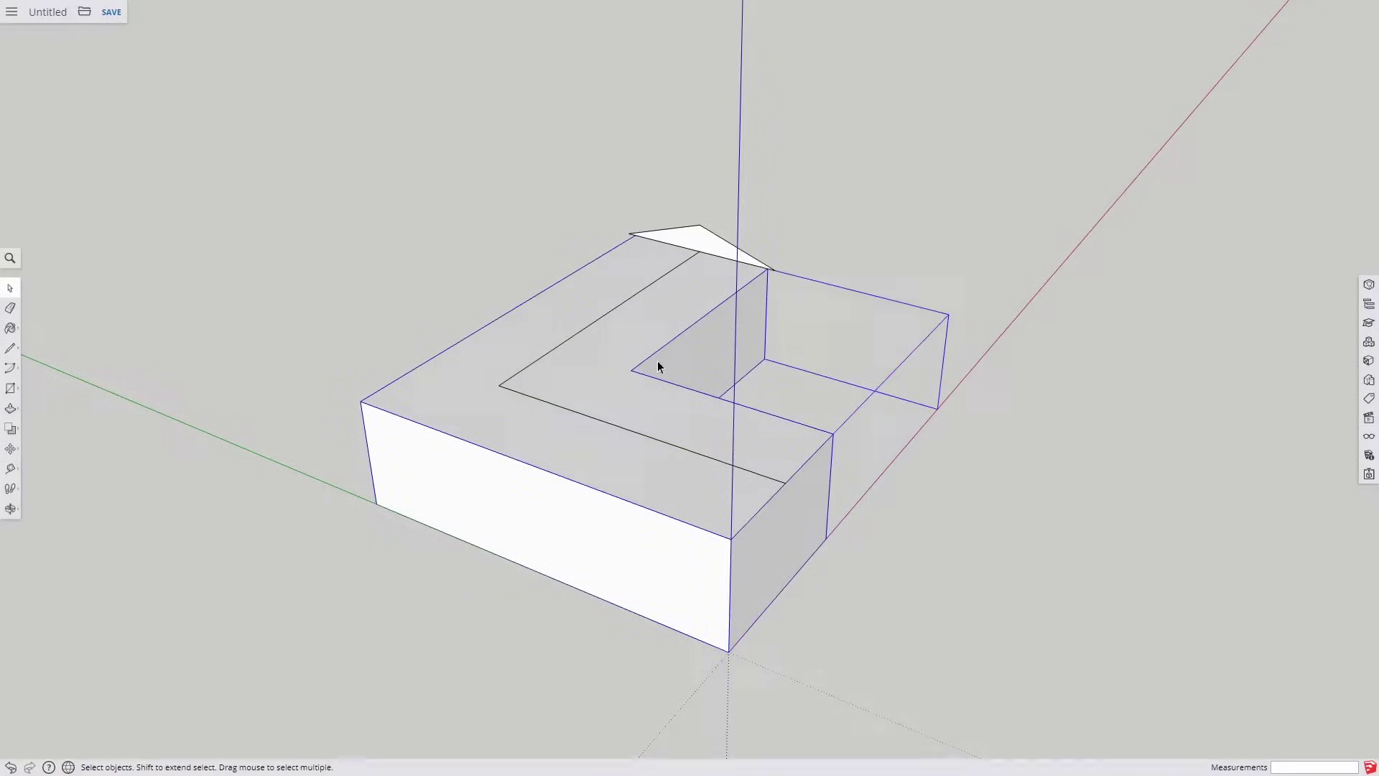
pyautogui.press('Delete')
pyautogui.tripleClick(606, 314)
pyautogui.click(606, 314)
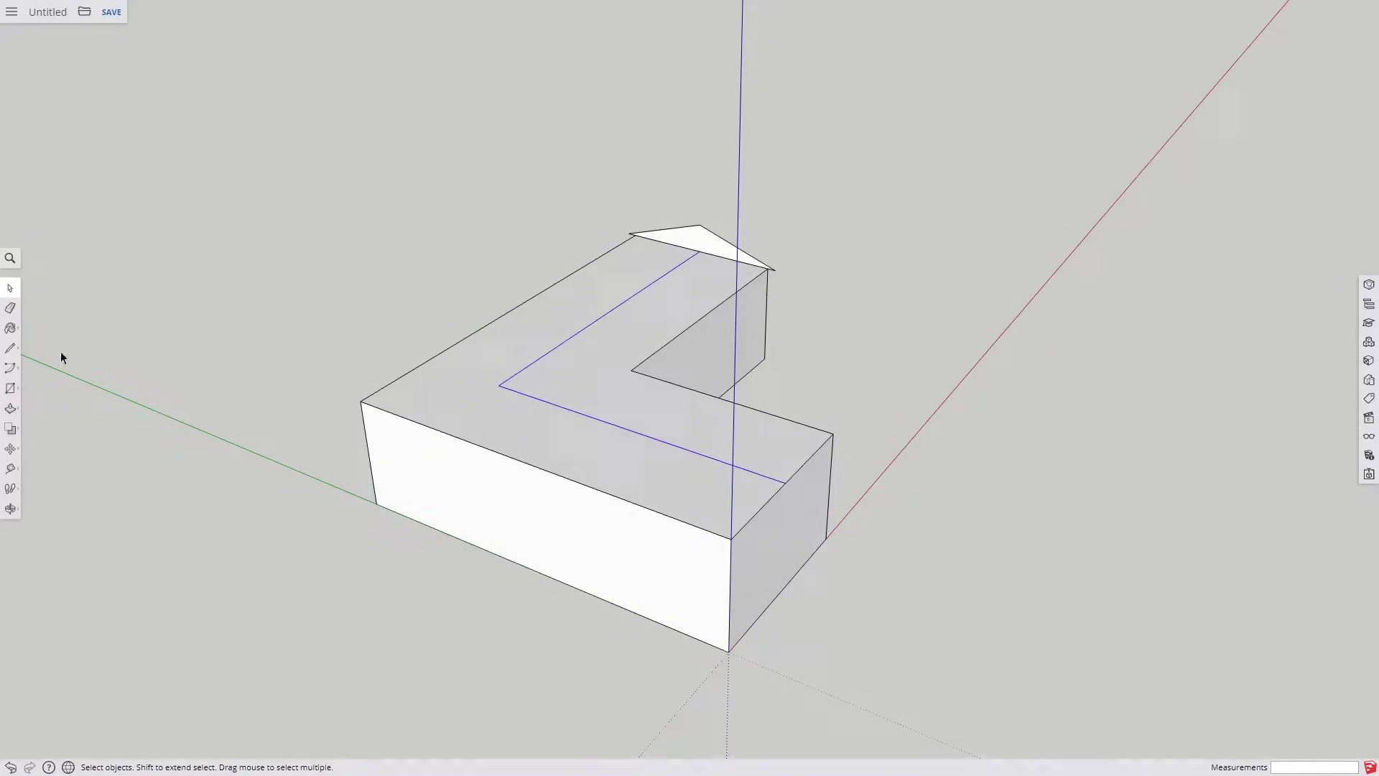
# Sweep the gable triangle along the L path with Follow Me
pyautogui.click(9, 409)
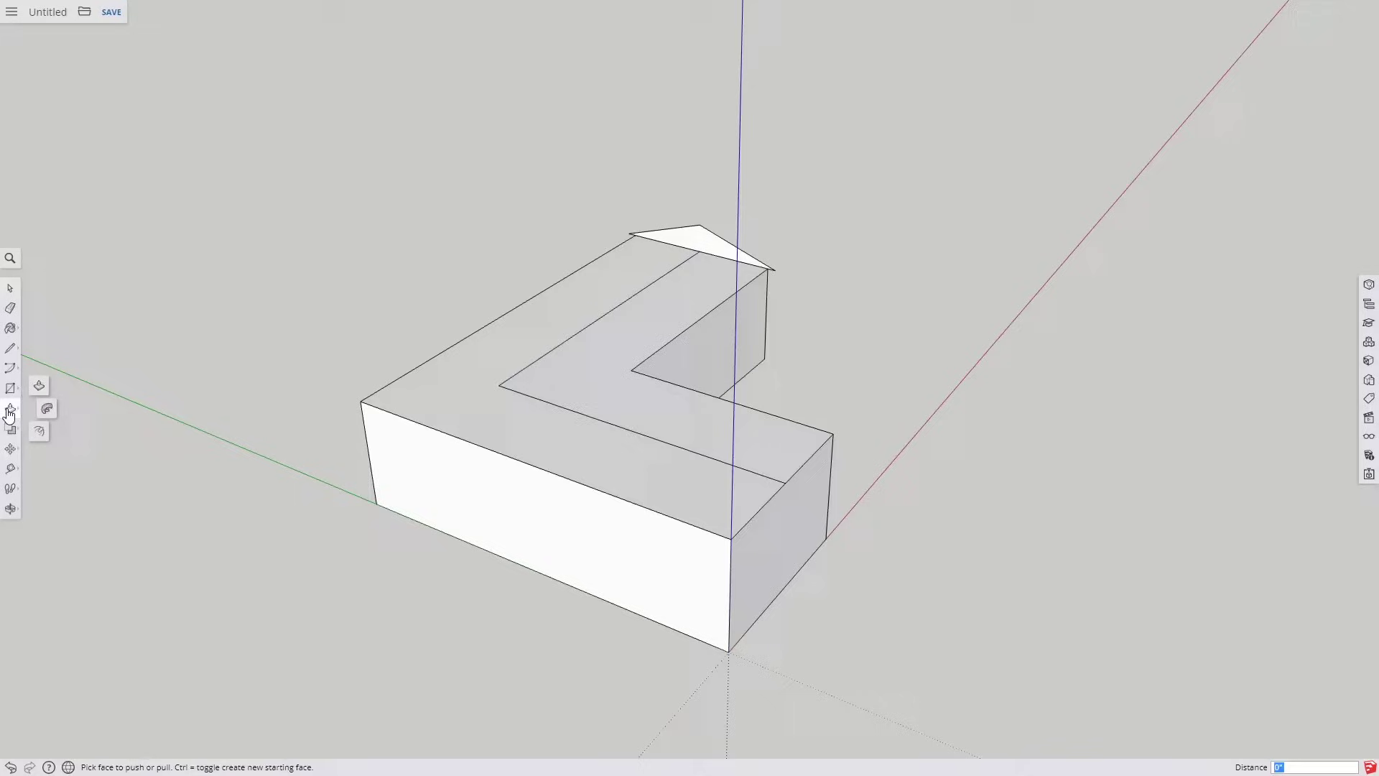
pyautogui.click(47, 409)
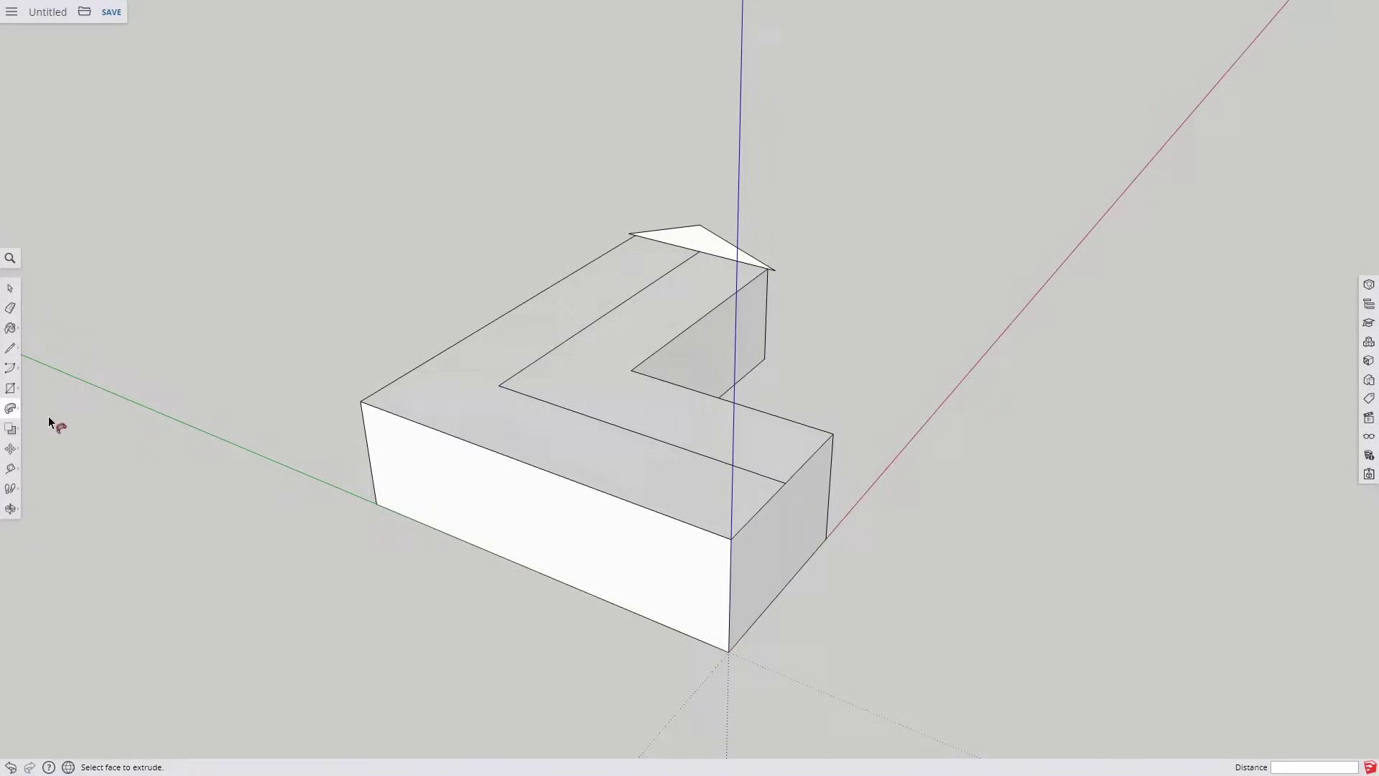
pyautogui.moveTo(714, 256); pyautogui.dragTo(705, 475)
# Select the new roof and reverse its faces so they point outward
pyautogui.moveTo(784, 492); pyautogui.dragTo(794, 486)
pyautogui.press('space')
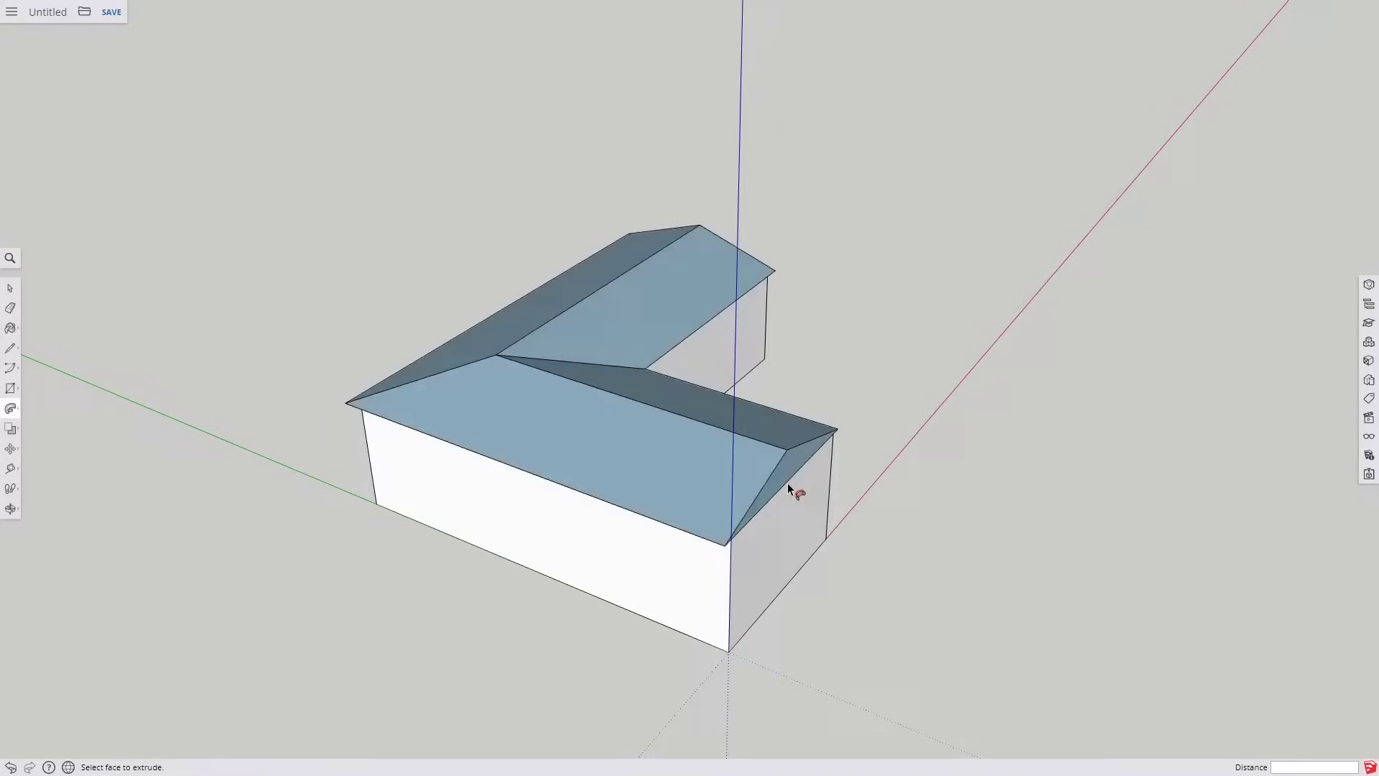
pyautogui.moveTo(794, 486); pyautogui.dragTo(594, 384, button='middle')
pyautogui.rightClick(593, 383)
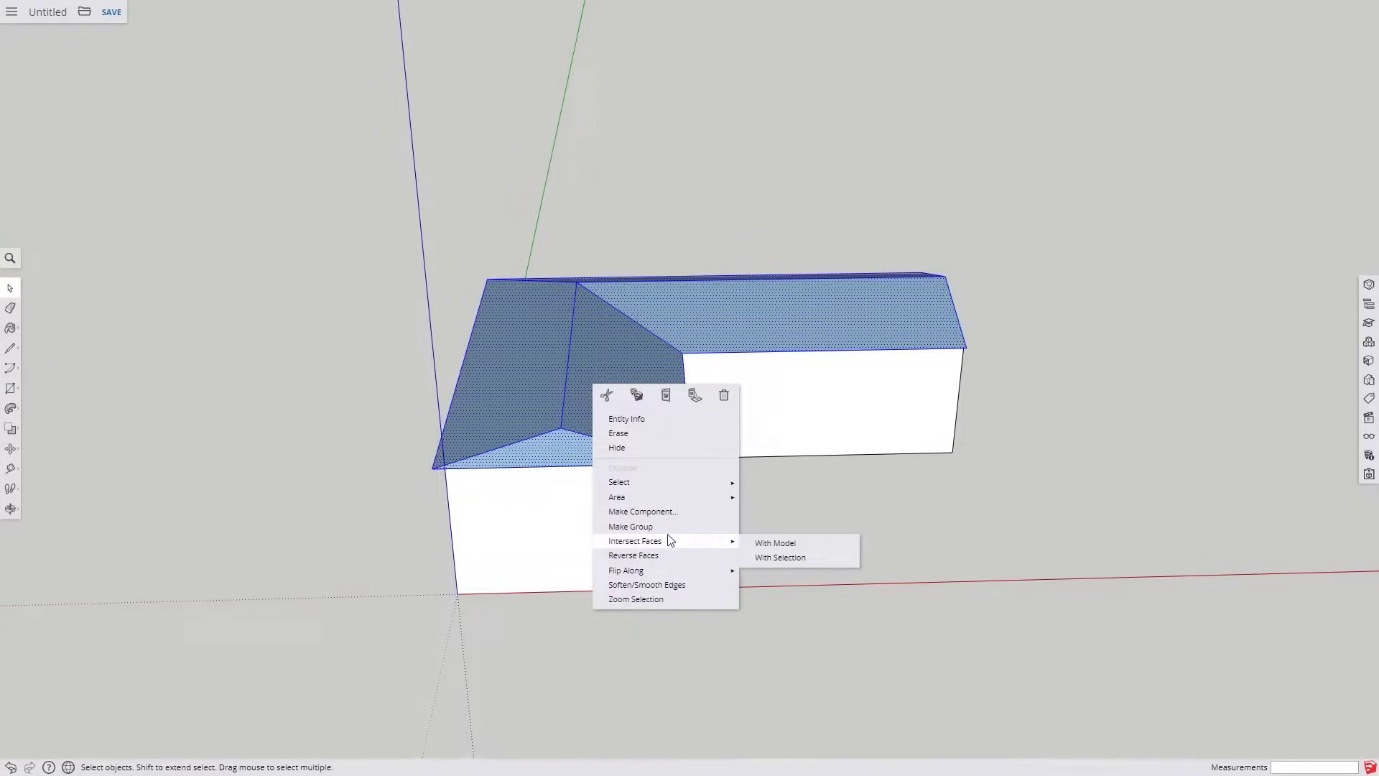
pyautogui.click(680, 553)
pyautogui.moveTo(680, 551); pyautogui.dragTo(342, 364, button='middle')
pyautogui.click(342, 363)
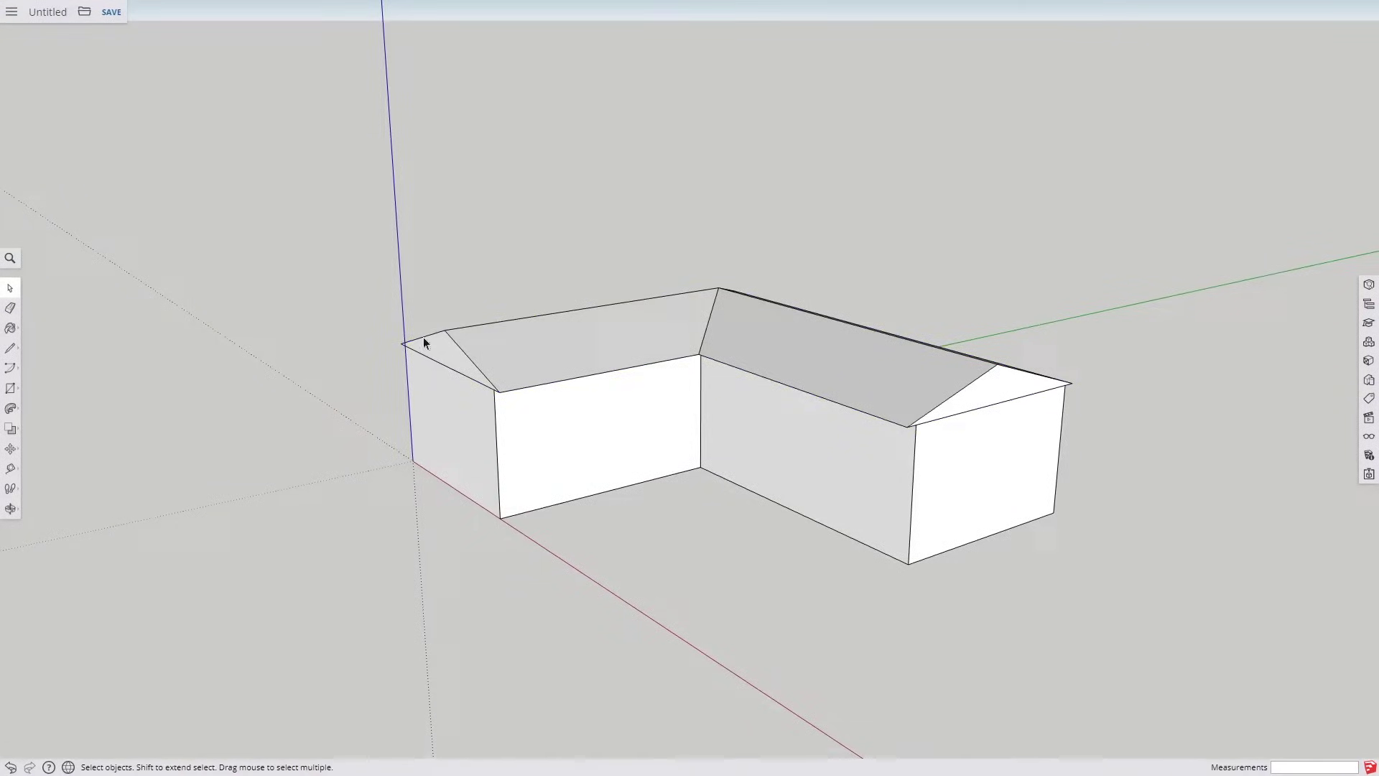
# Draw a Shift-locked guide line from the roof's valley corner up past the ridge
pyautogui.moveTo(424, 342); pyautogui.dragTo(605, 432, button='middle')
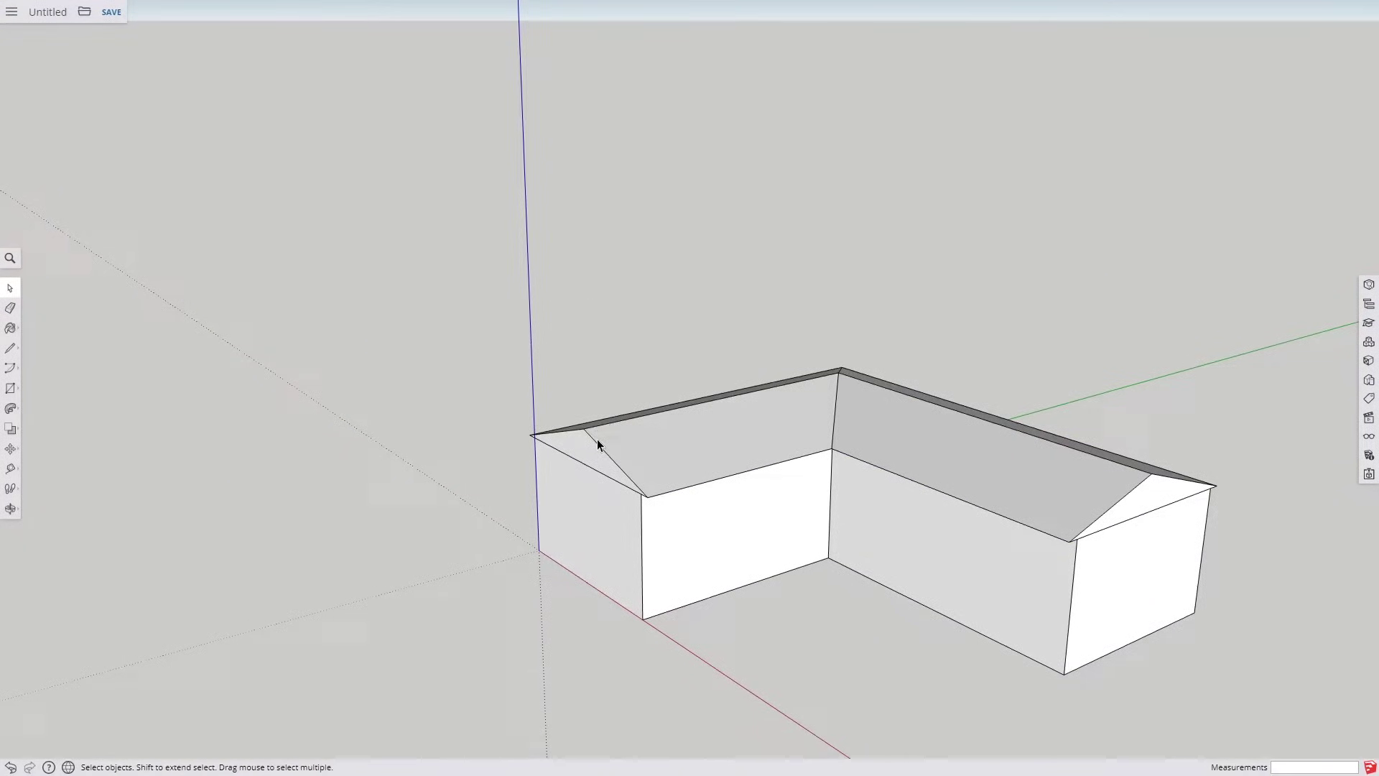
pyautogui.press('l')
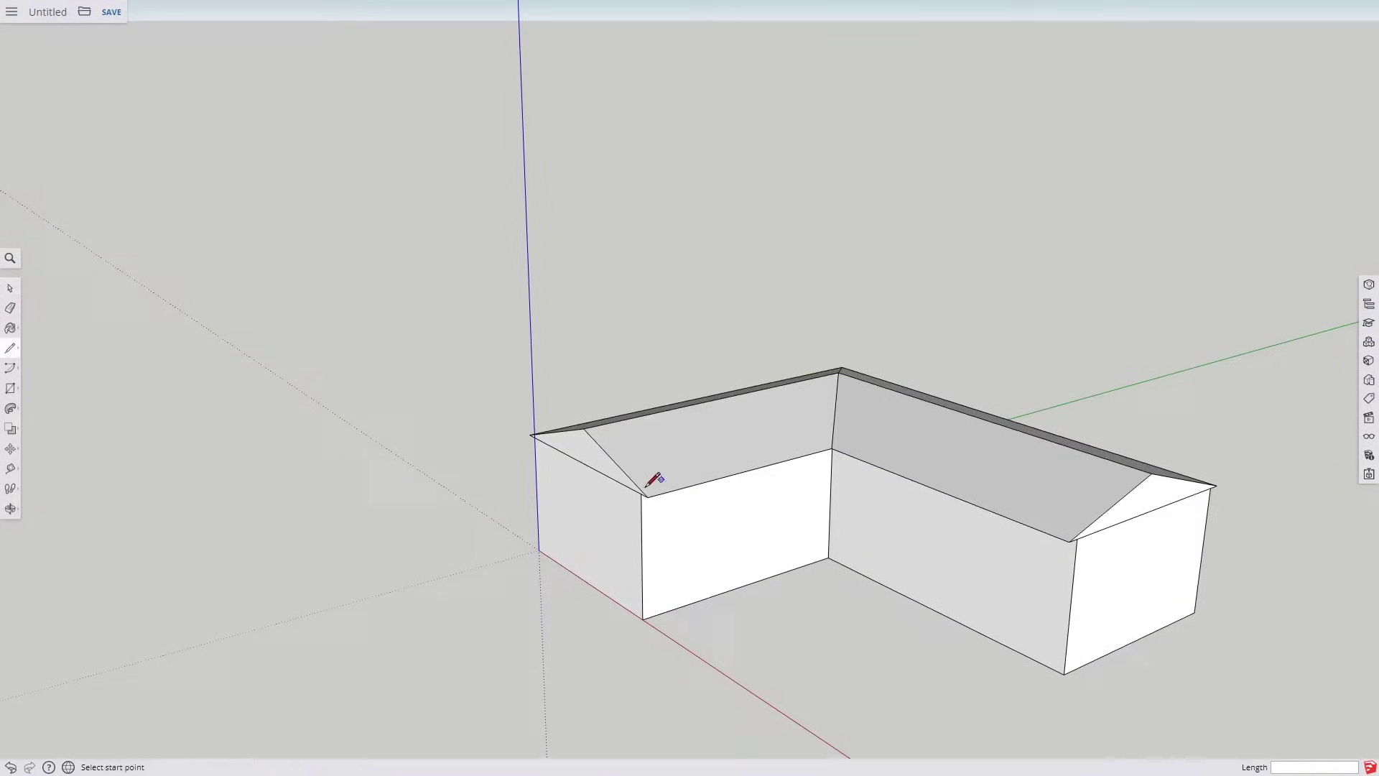
pyautogui.scroll(2, 656, 488)
pyautogui.click(646, 499)
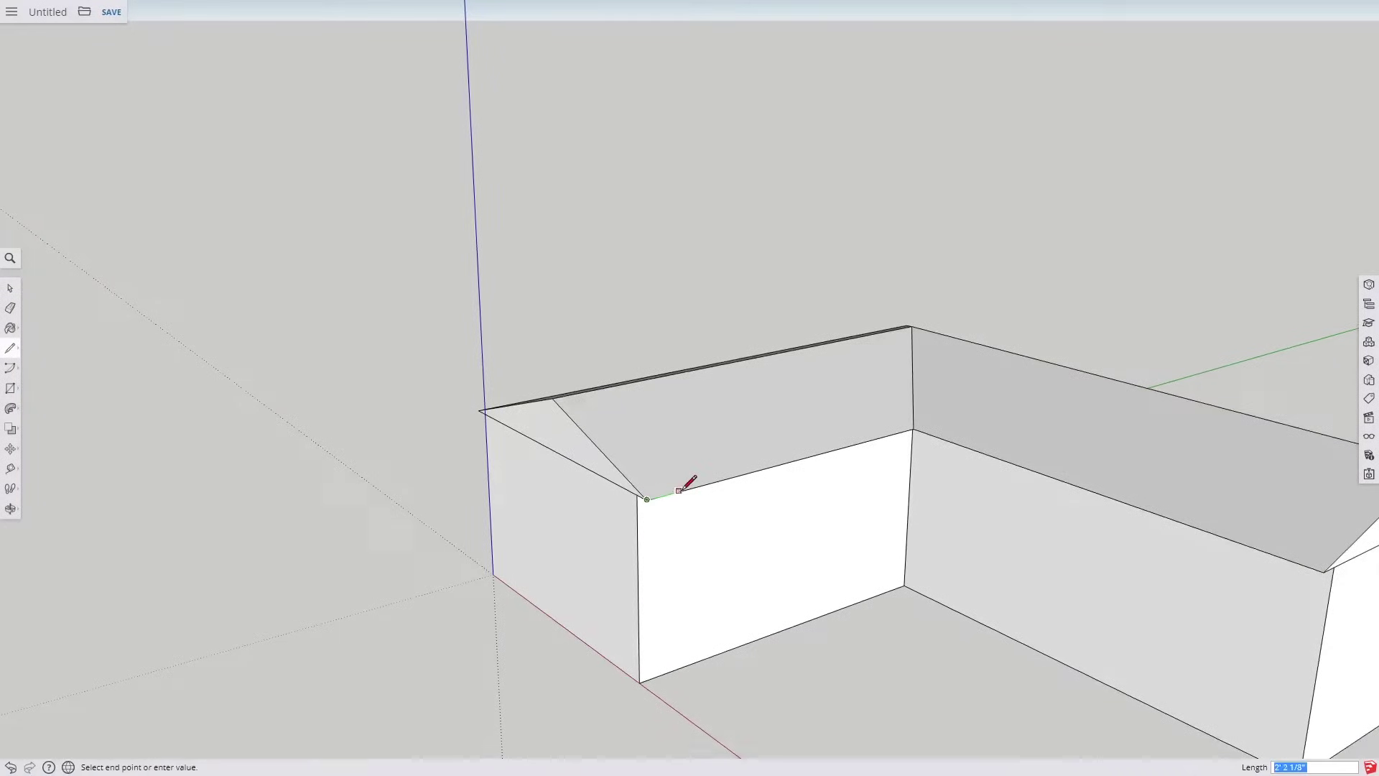
pyautogui.click(682, 489)
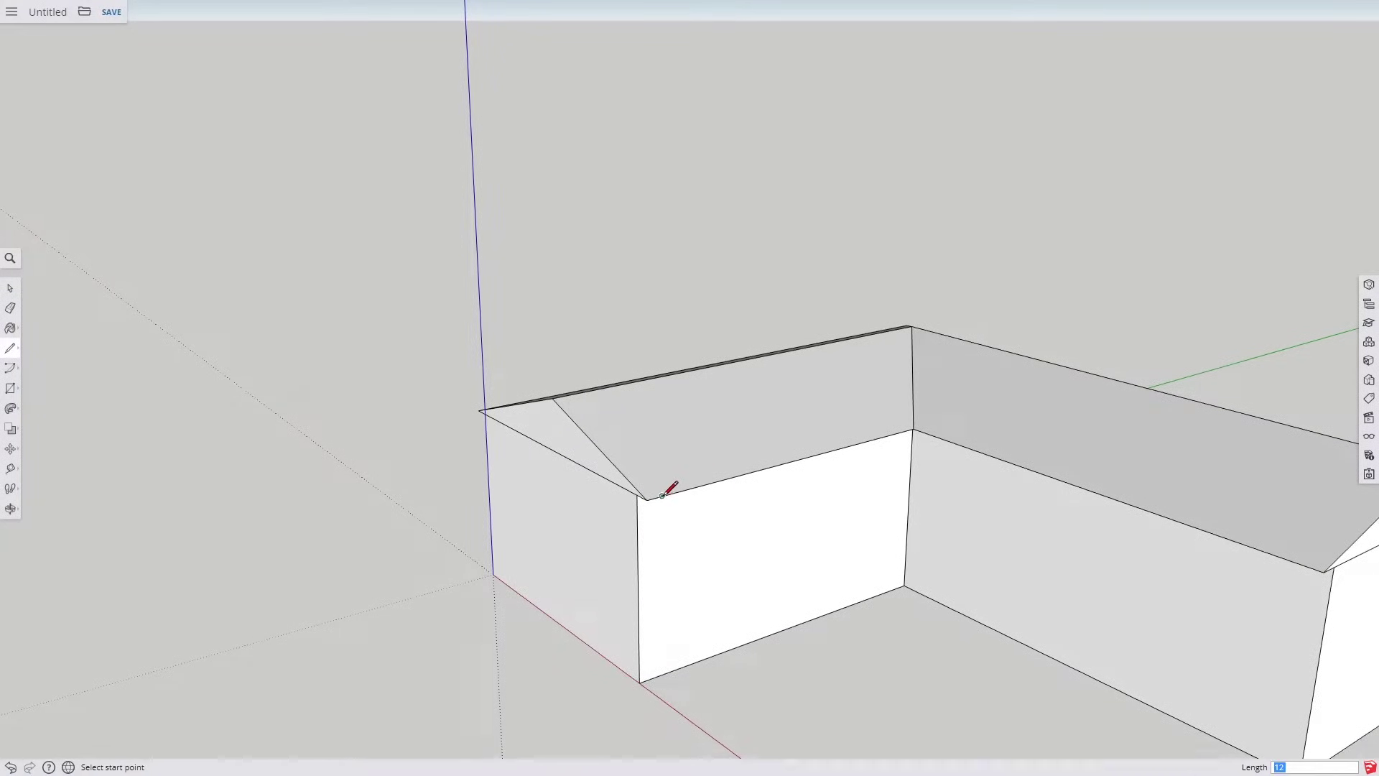
pyautogui.click(662, 496)
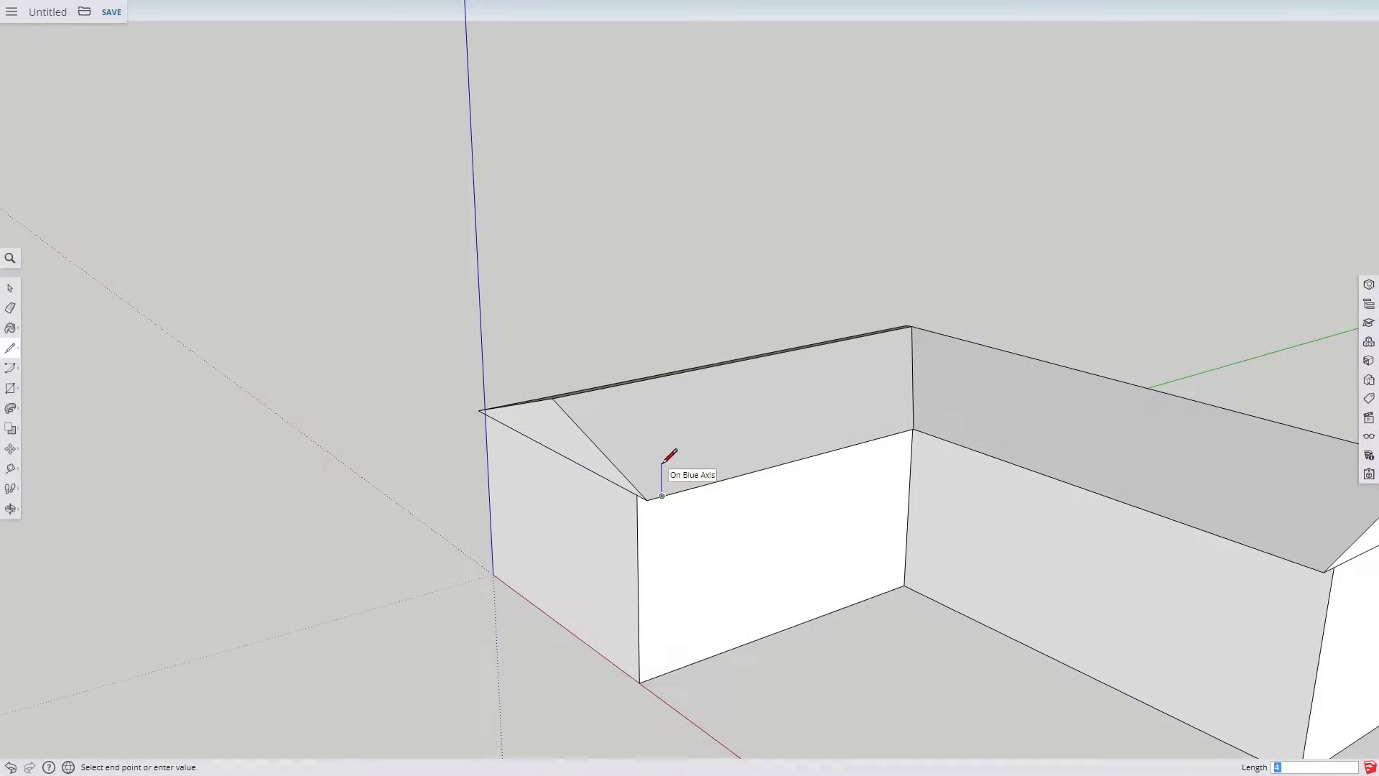
pyautogui.scroll(2, 665, 464)
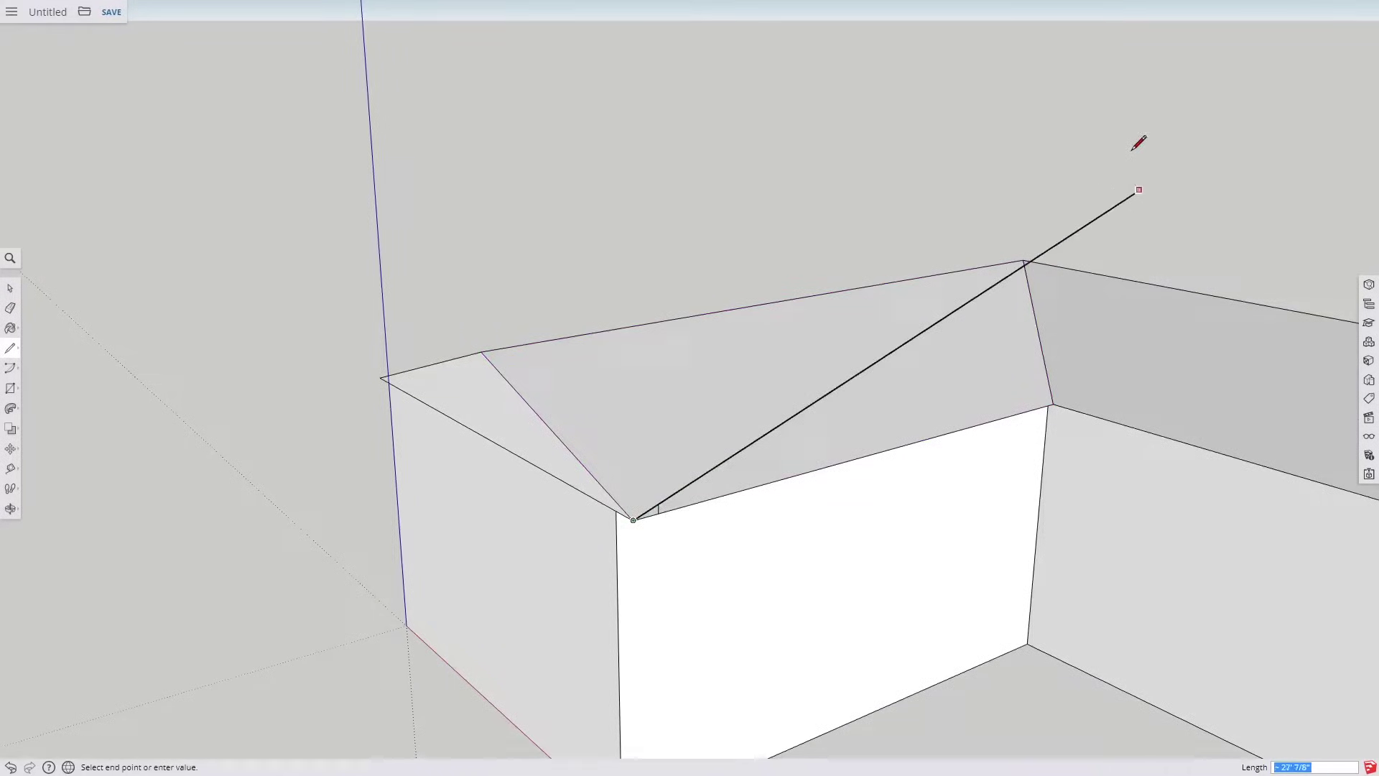
pyautogui.press('shift')
pyautogui.click(1185, 161)
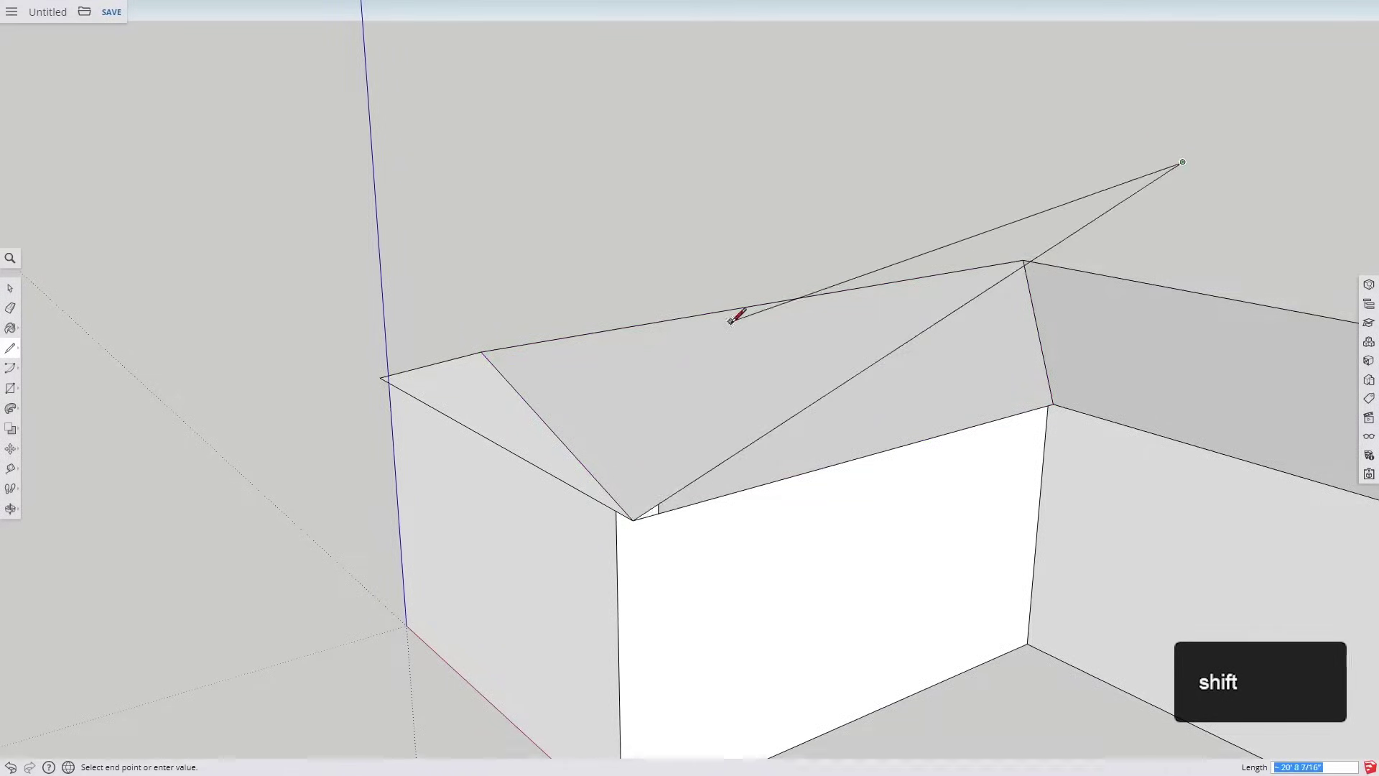
pyautogui.moveTo(739, 311); pyautogui.dragTo(1016, 459, button='middle')
# Draw a helper rectangle from the ridge end, line across it, and erase its outer edge
pyautogui.press('r')
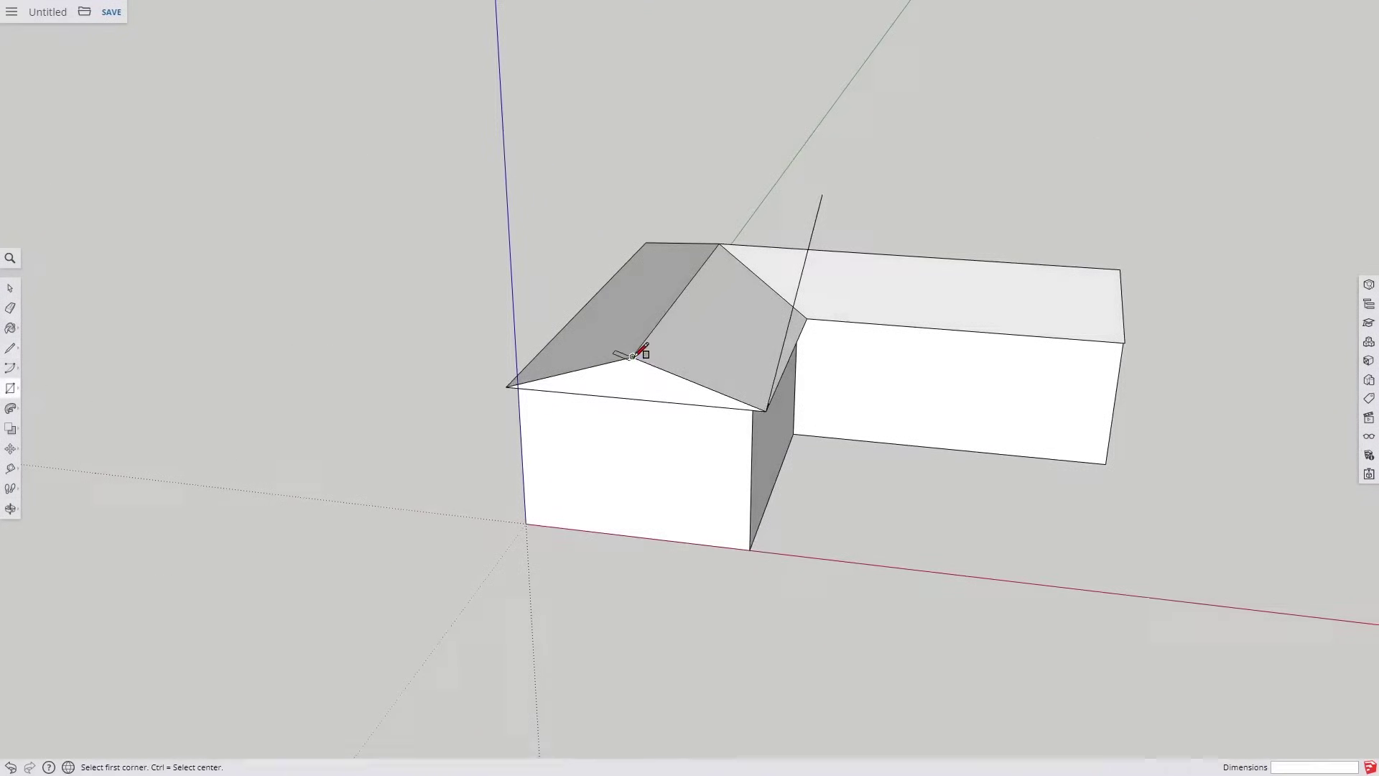
pyautogui.click(633, 356)
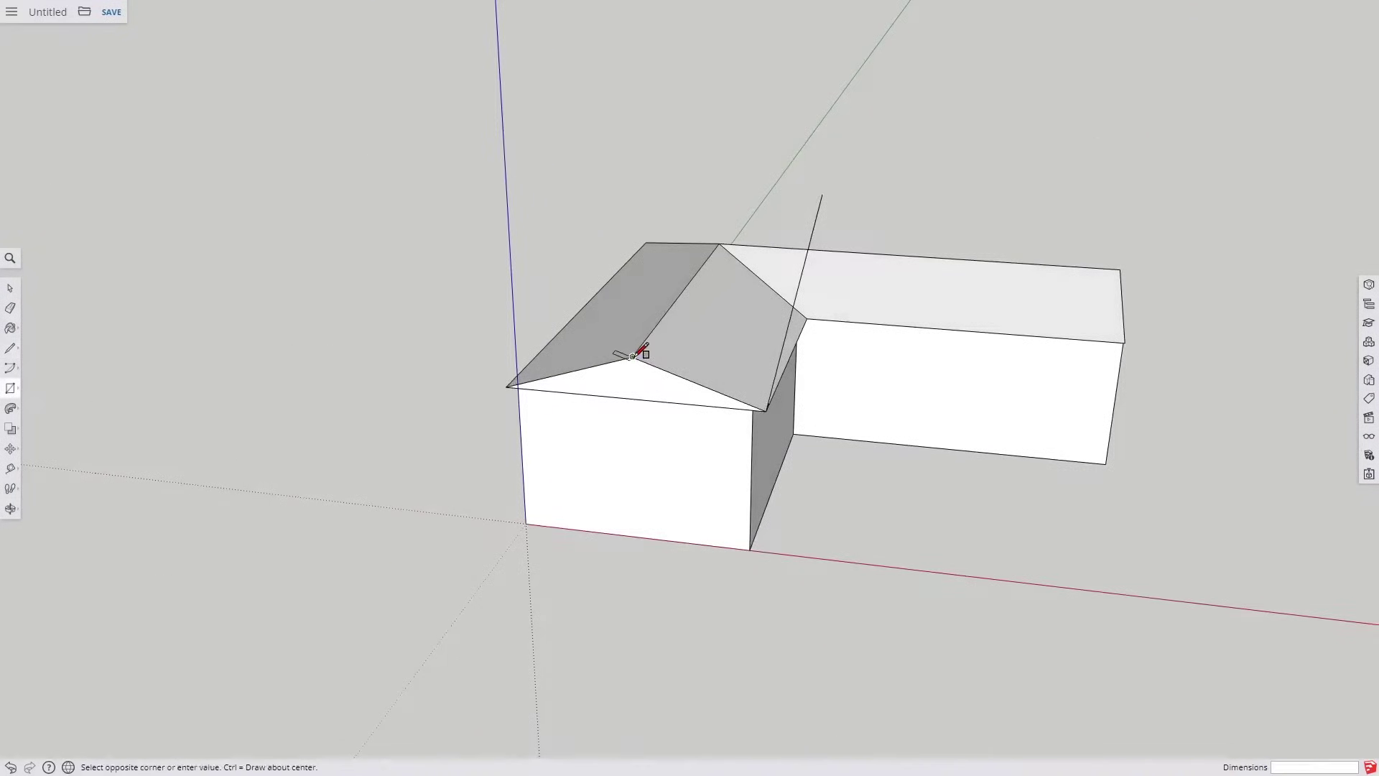
pyautogui.click(1125, 266)
pyautogui.press('l')
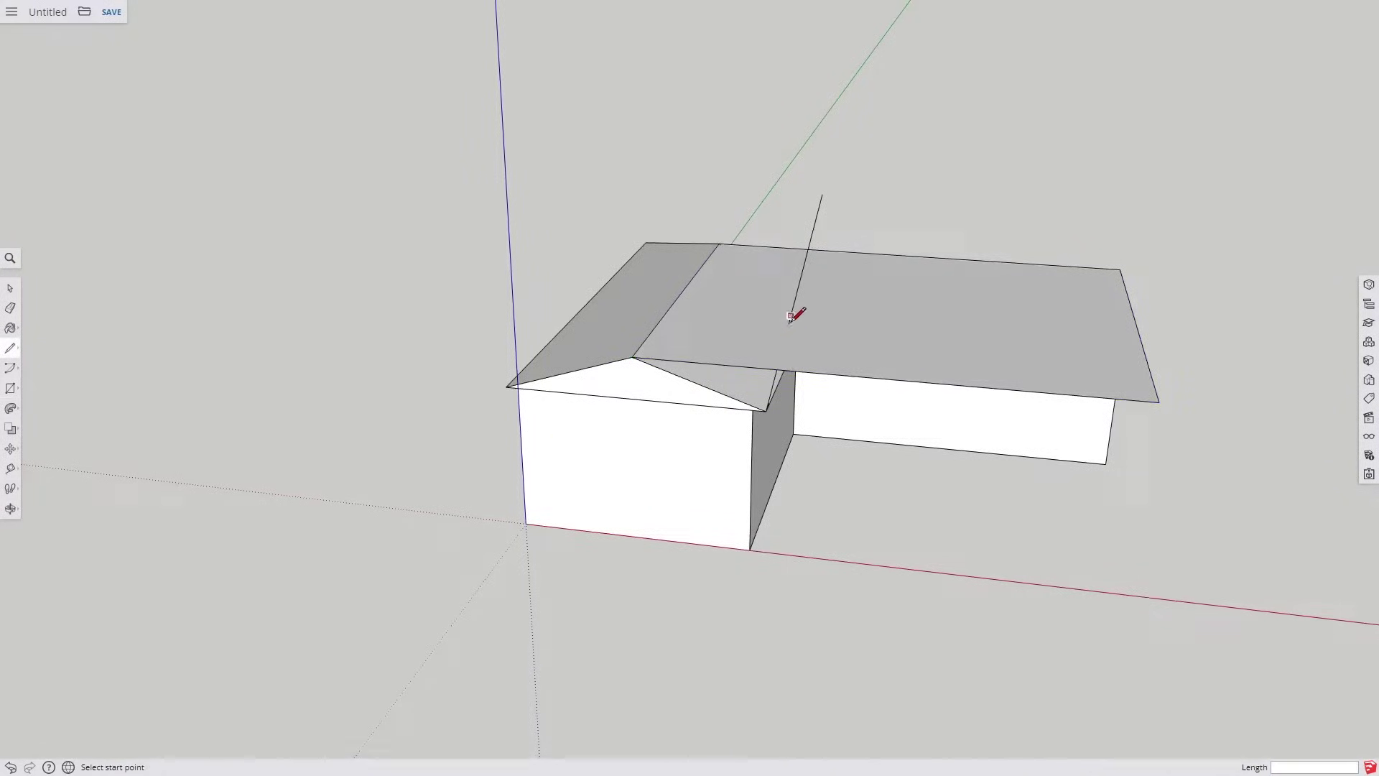
pyautogui.click(789, 322)
pyautogui.click(666, 312)
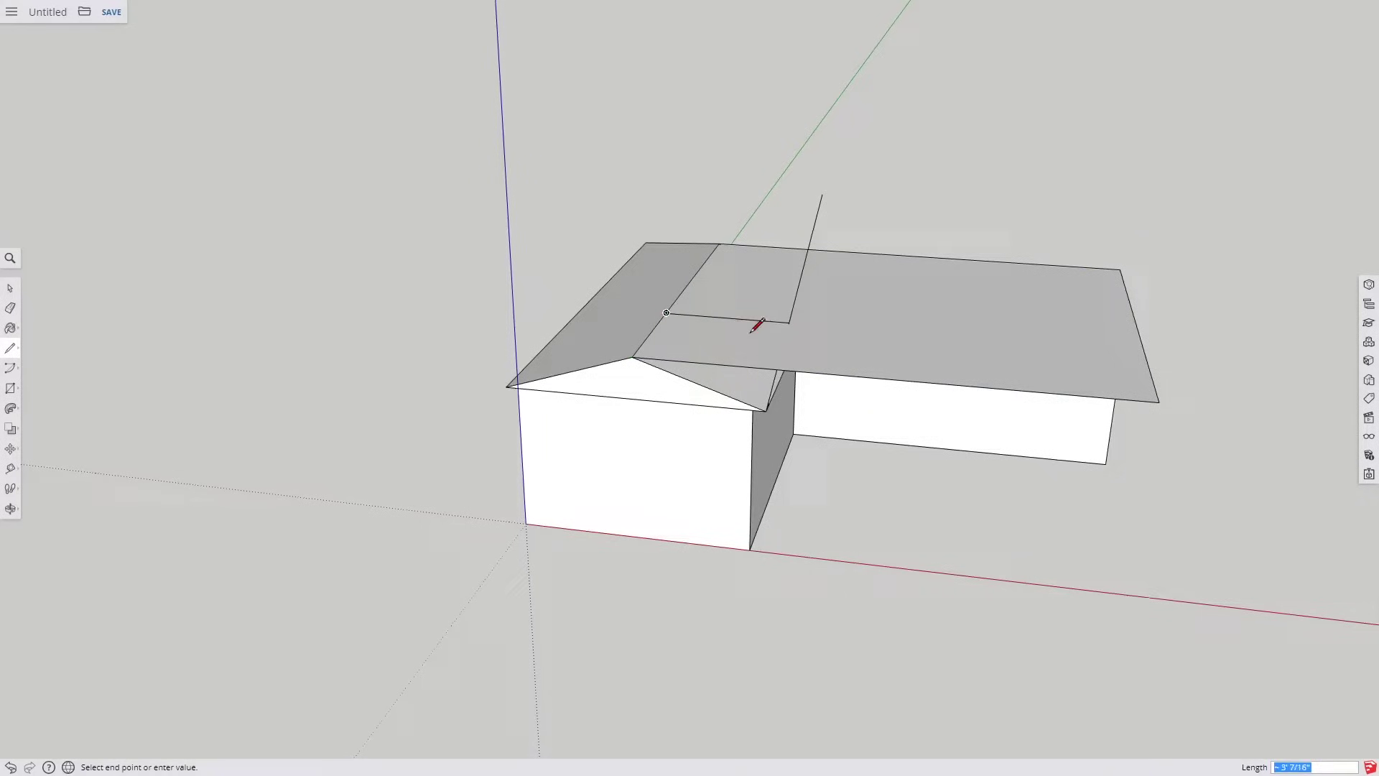
pyautogui.press('e')
pyautogui.click(868, 376)
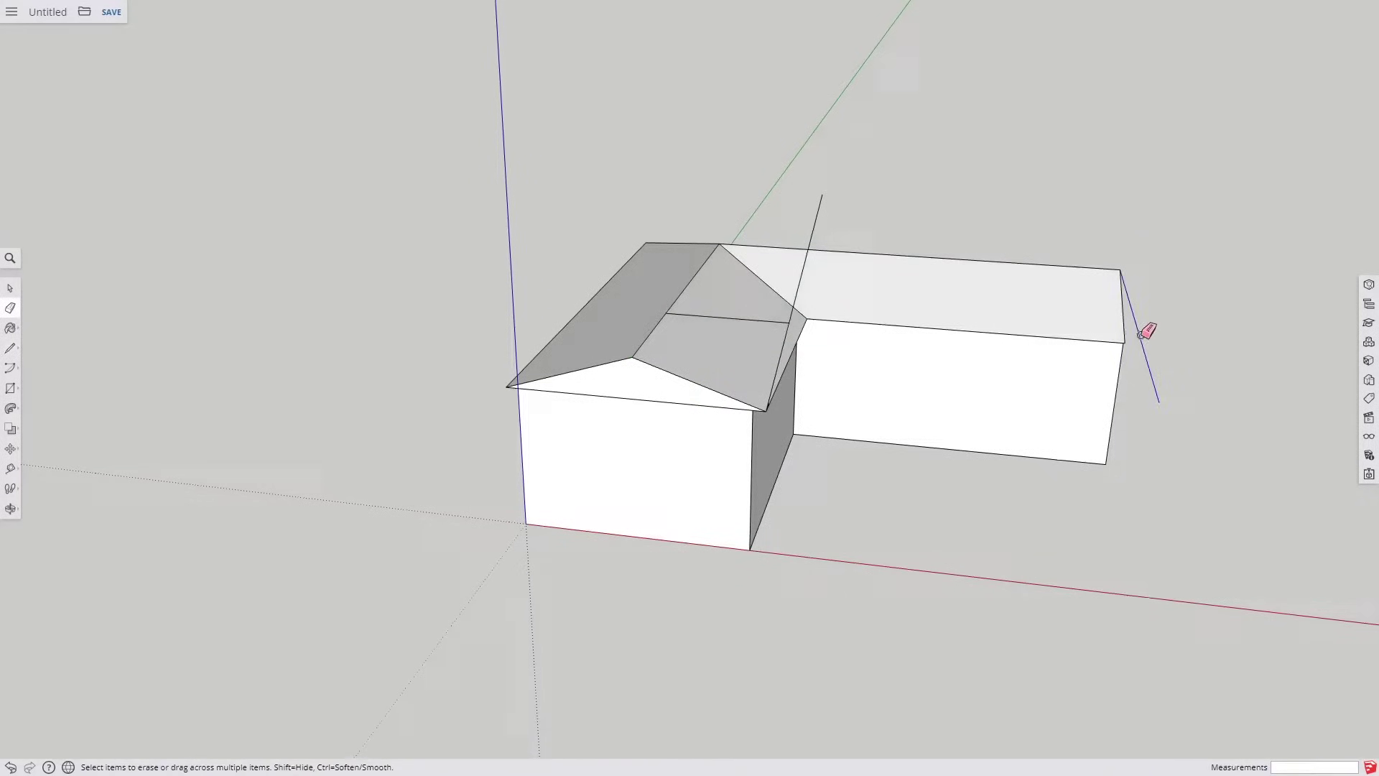
pyautogui.moveTo(844, 348); pyautogui.dragTo(637, 326, button='middle')
pyautogui.press('m')
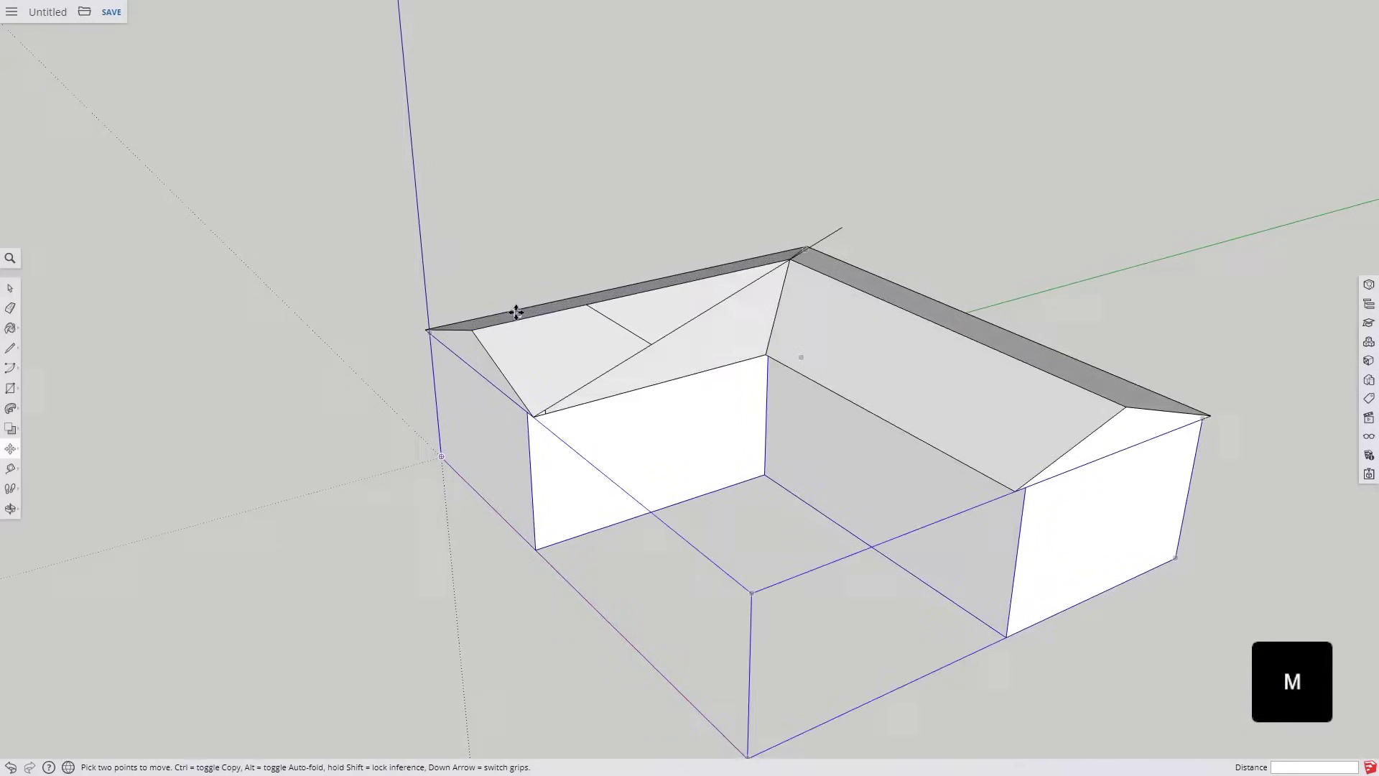
# Slide the ridge-end vertex along the ridge to make the short wing's end hipped
pyautogui.click(477, 335)
pyautogui.click(475, 329)
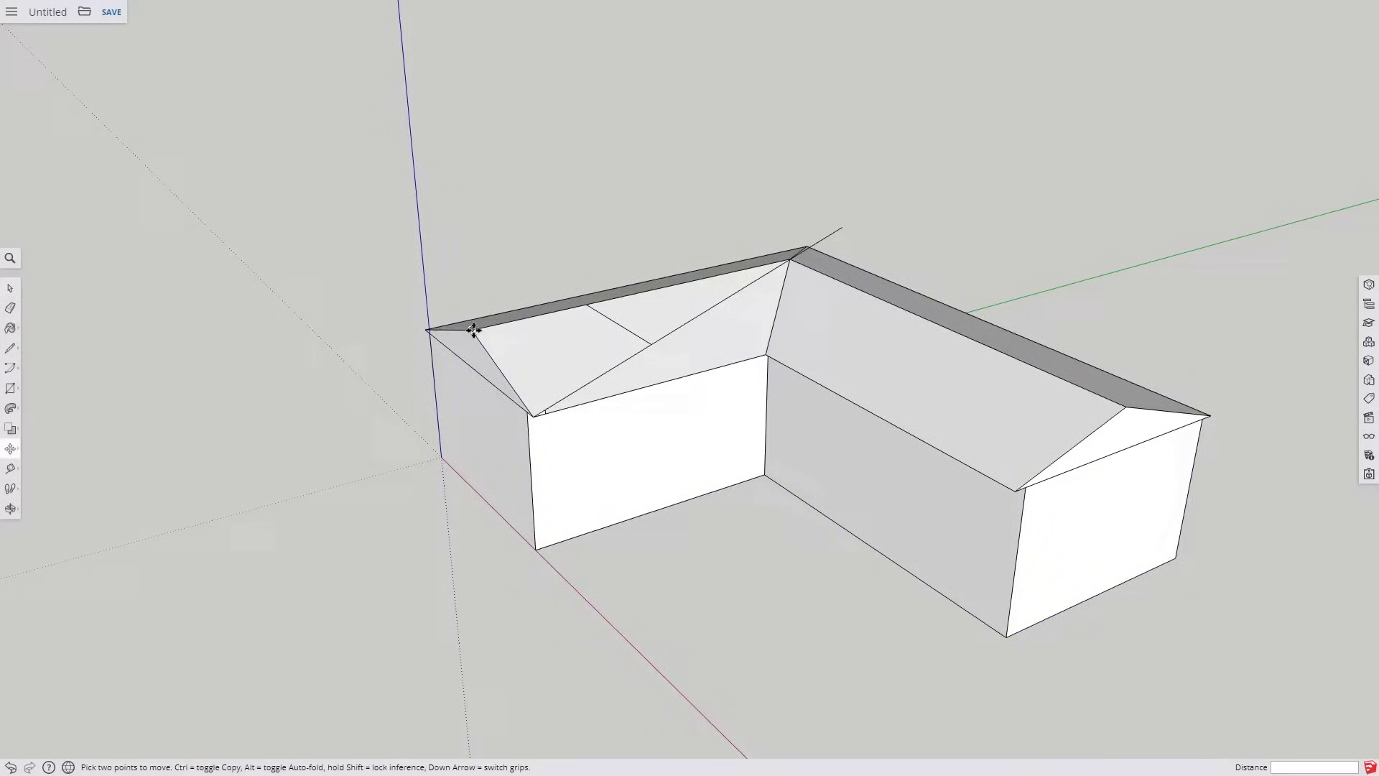
pyautogui.click(474, 329)
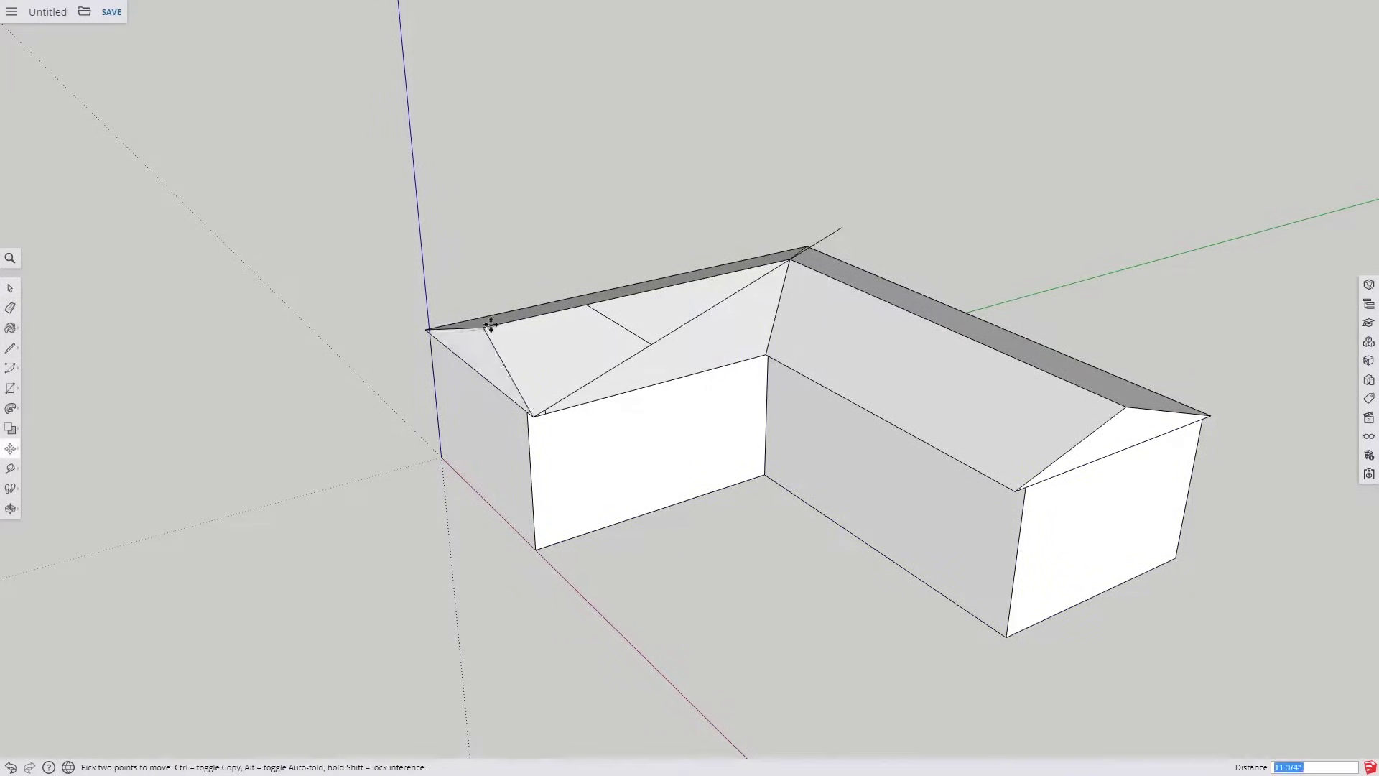
pyautogui.click(585, 303)
# Erase the stray edges near the valley and above the roof
pyautogui.moveTo(680, 357); pyautogui.dragTo(845, 109, button='middle')
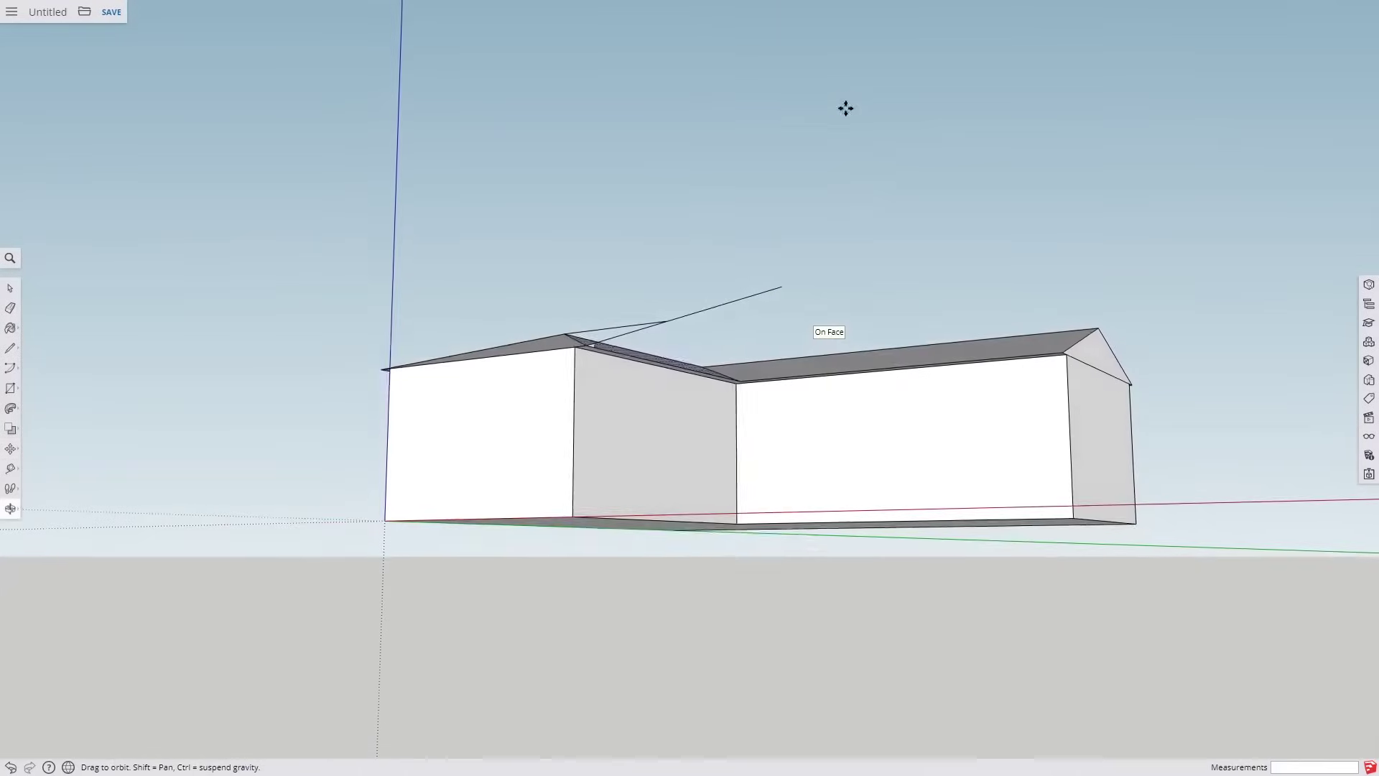
pyautogui.press('e')
pyautogui.click(659, 321)
pyautogui.moveTo(662, 307); pyautogui.dragTo(616, 397, button='middle')
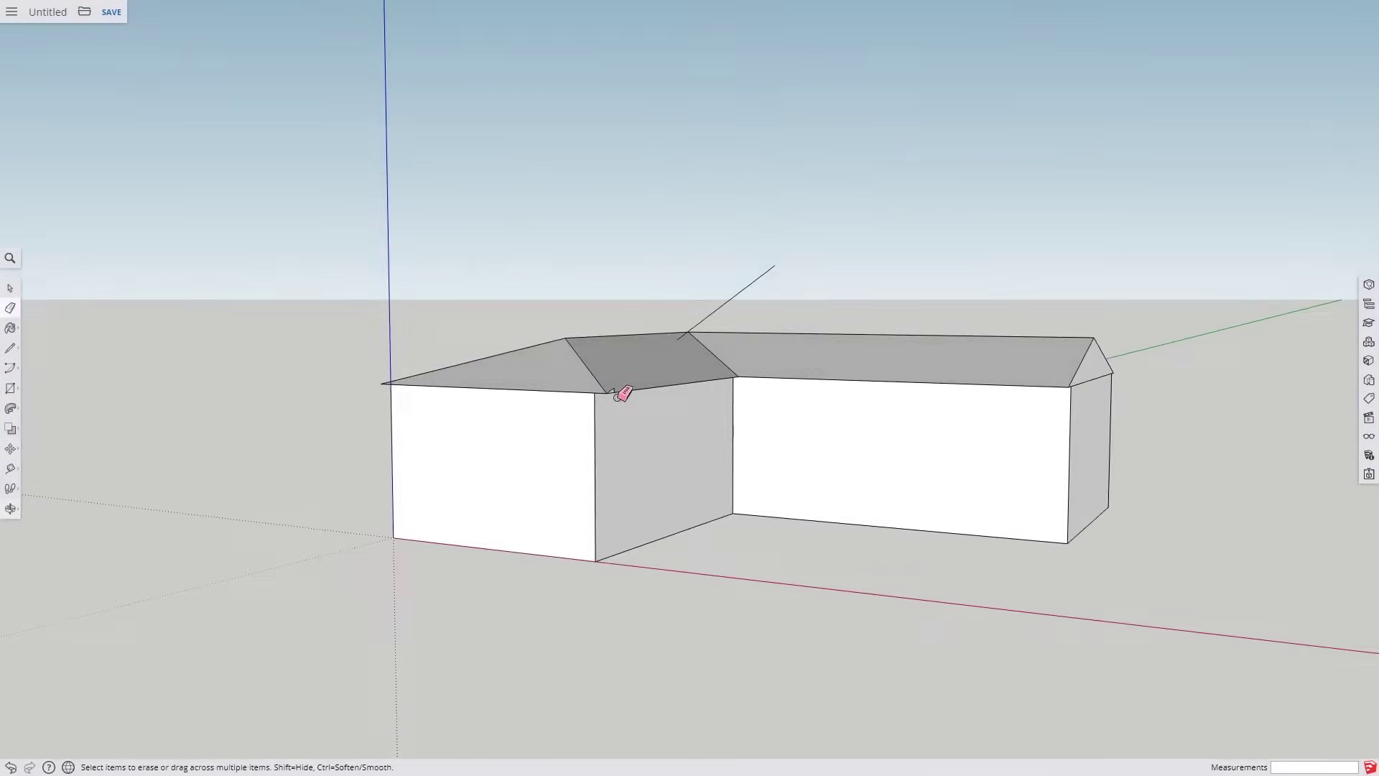
pyautogui.scroll(4, 616, 396)
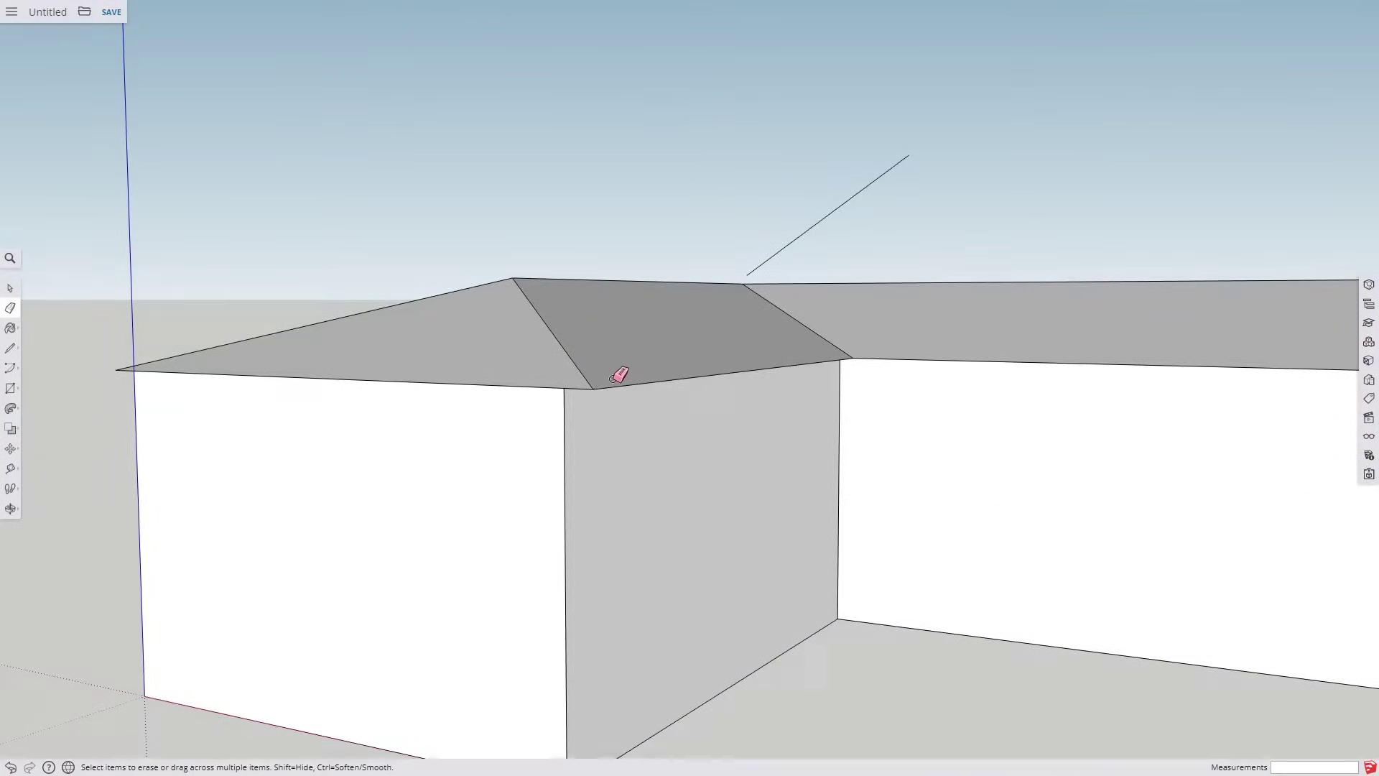
pyautogui.click(768, 259)
pyautogui.moveTo(812, 240)
pyautogui.mouseDown(button='middle')
pyautogui.moveTo(571, 394)
pyautogui.moveTo(360, 237)
pyautogui.moveTo(413, 216)
pyautogui.moveTo(616, 313)
pyautogui.moveTo(418, 443)
pyautogui.mouseUp(button='middle')
pyautogui.scroll(-4, 568, 385)
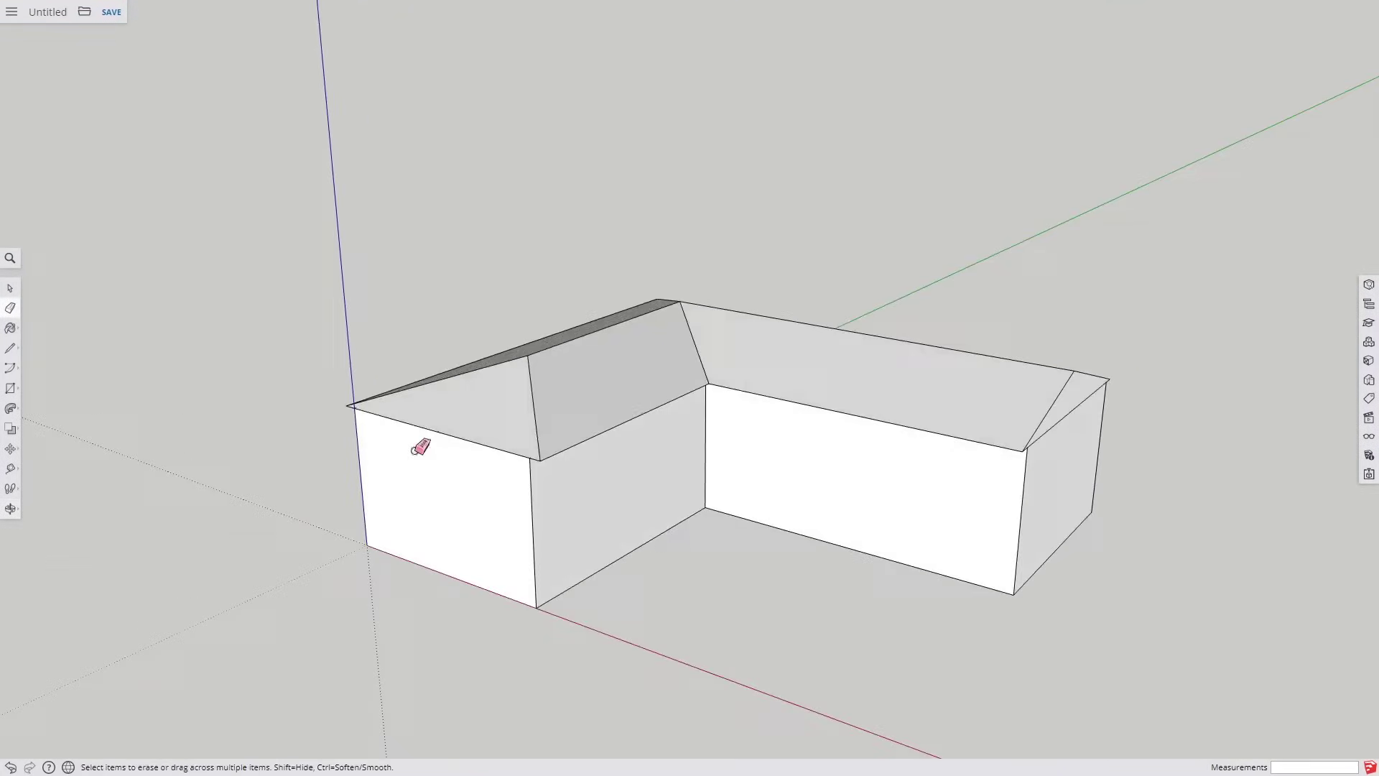
pyautogui.moveTo(558, 410); pyautogui.dragTo(443, 438, button='middle')
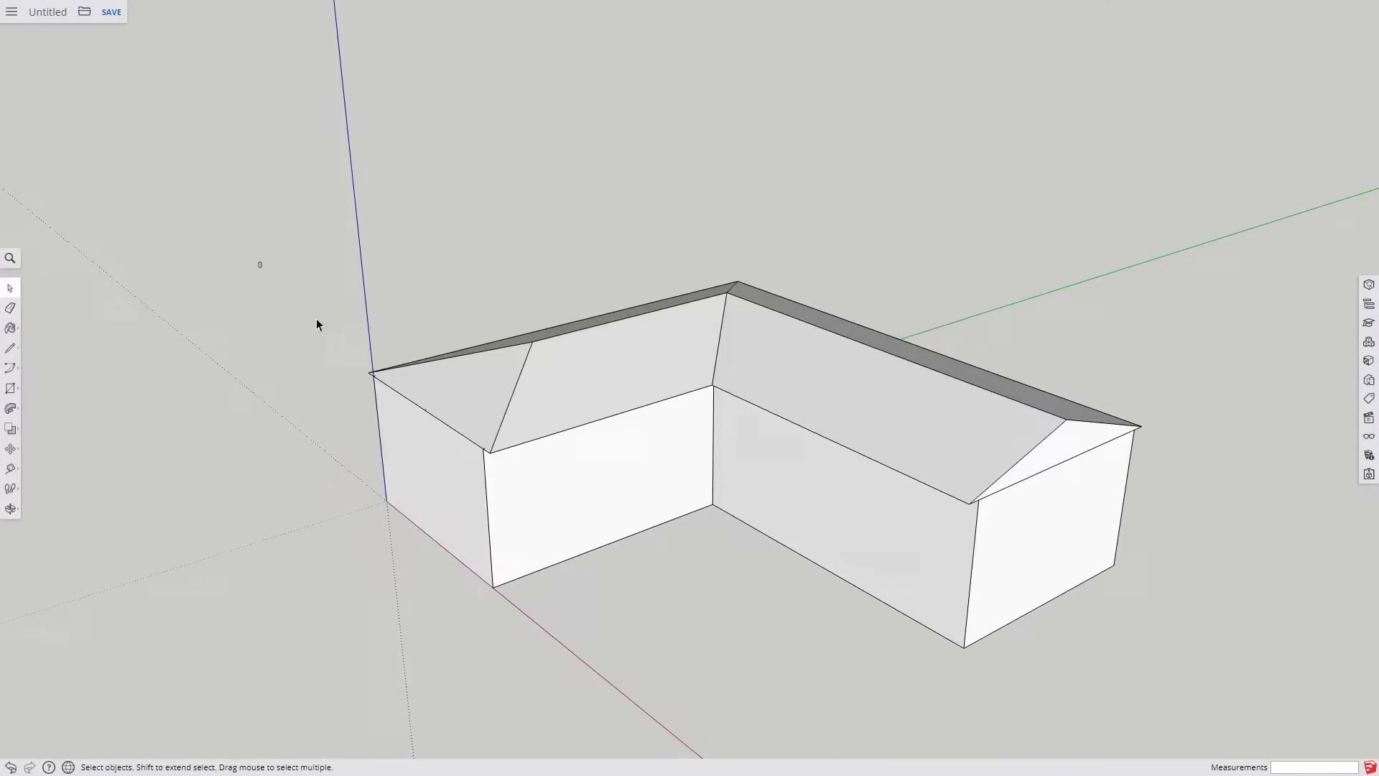
# Move the left hip triangle face out 12 along green to form an eave overhang
pyautogui.click(452, 391)
pyautogui.press('m')
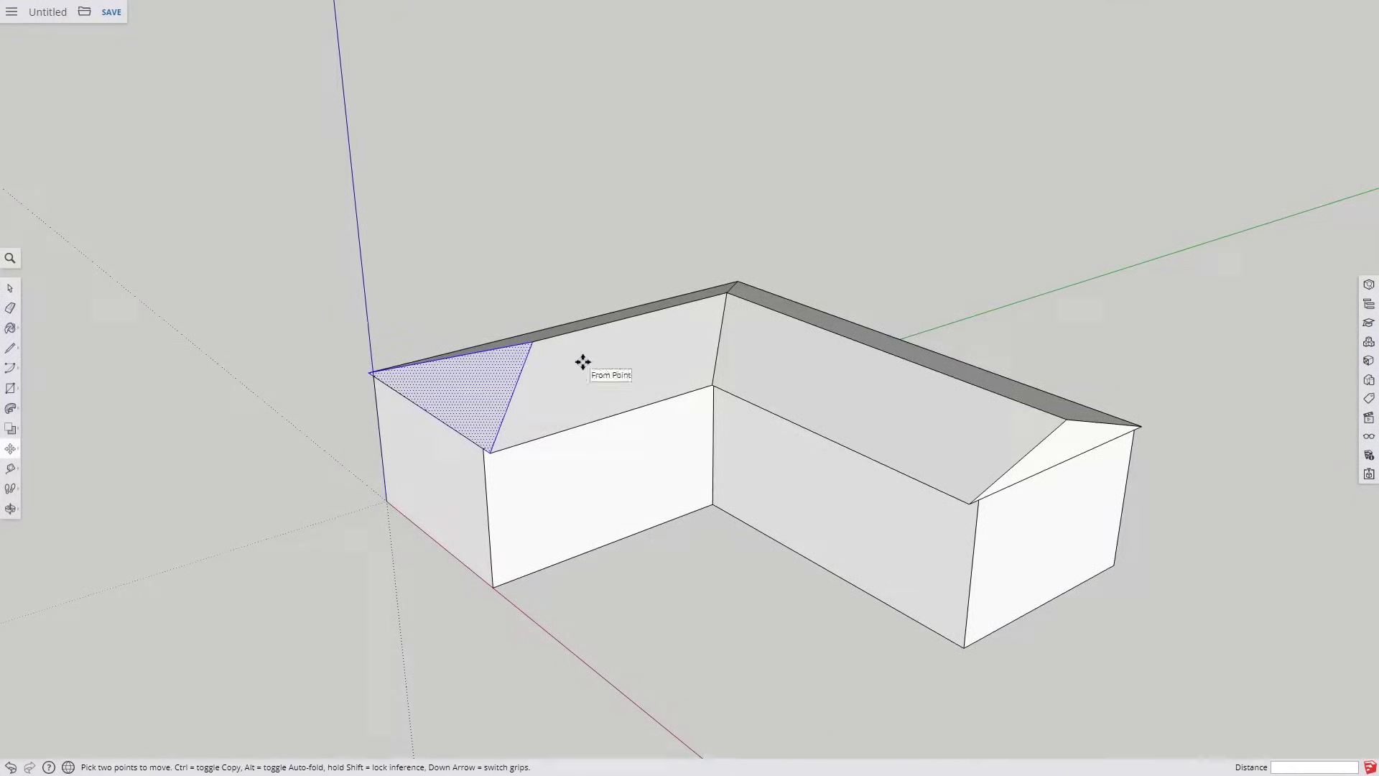
pyautogui.click(582, 364)
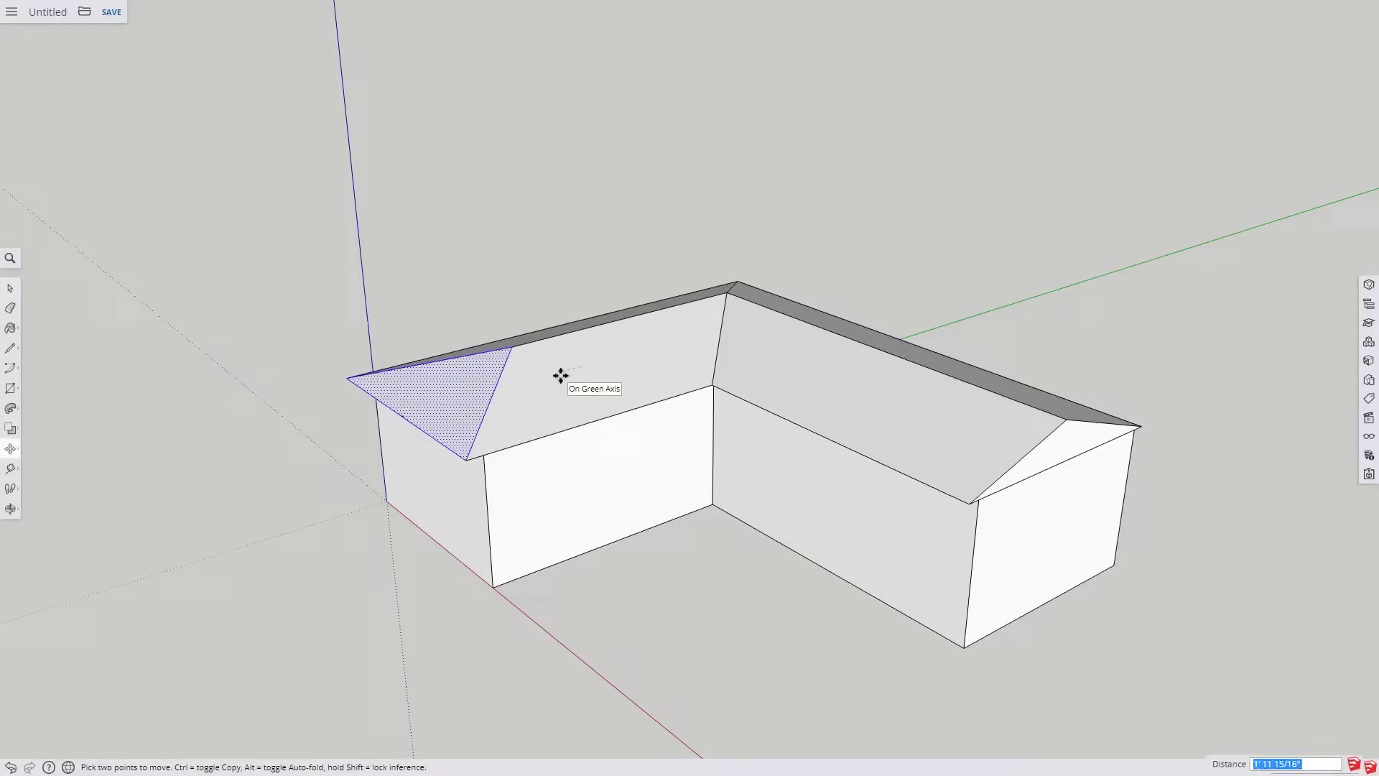
pyautogui.write('12')
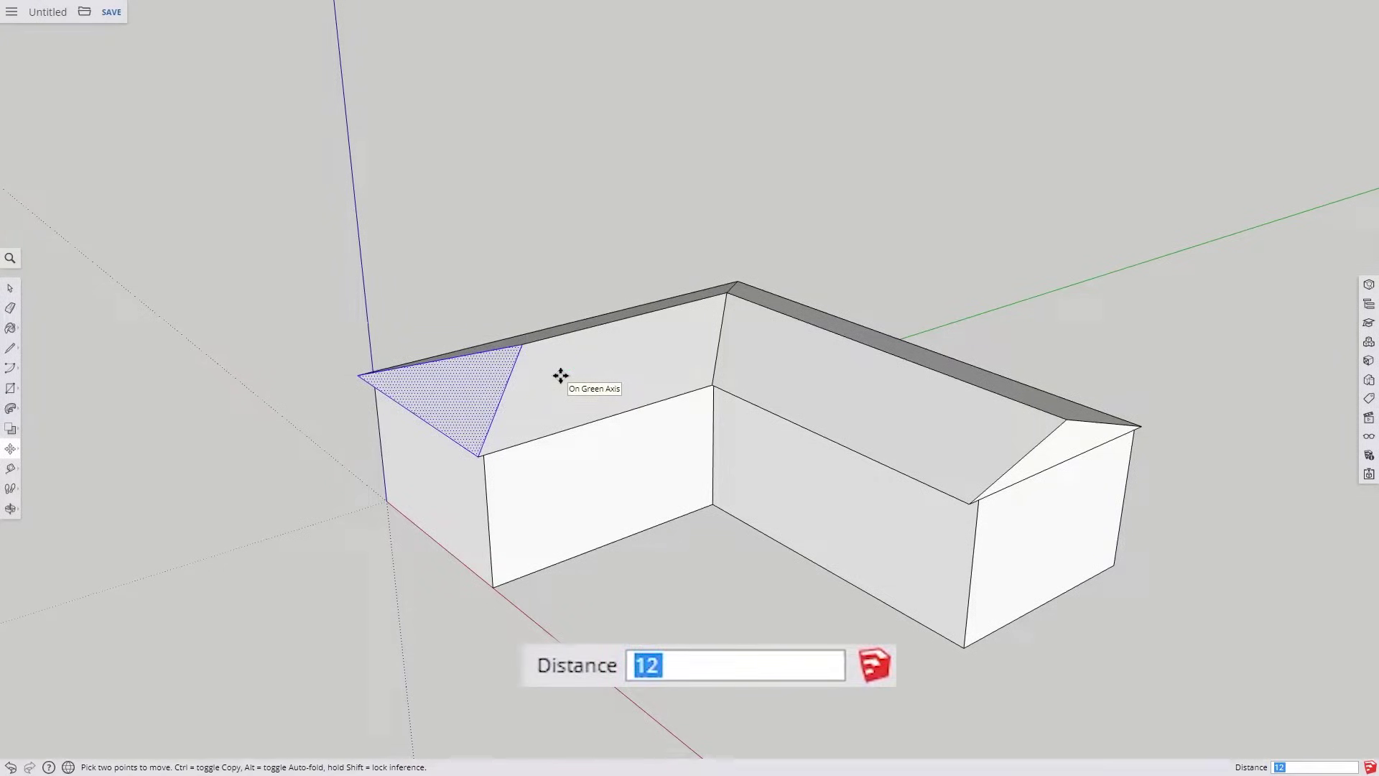
pyautogui.press('Return')
pyautogui.moveTo(582, 382); pyautogui.dragTo(600, 148, button='middle')
pyautogui.scroll(5, 410, 400)
pyautogui.press('space')
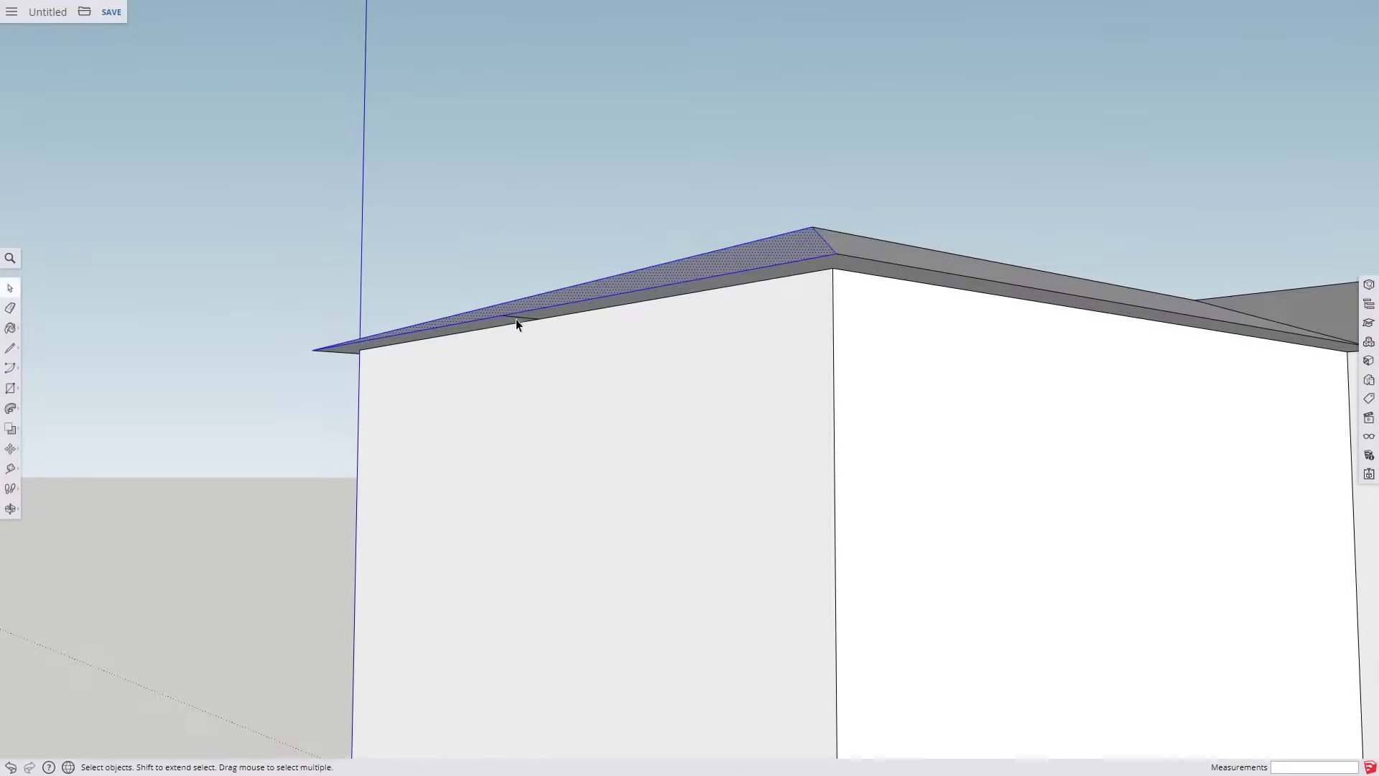
pyautogui.click(517, 319)
# Select the entire connected roof and bring up its context menu
pyautogui.press('e')
pyautogui.moveTo(524, 311)
pyautogui.mouseDown(button='middle')
pyautogui.moveTo(510, 278)
pyautogui.moveTo(656, 467)
pyautogui.mouseUp(button='middle')
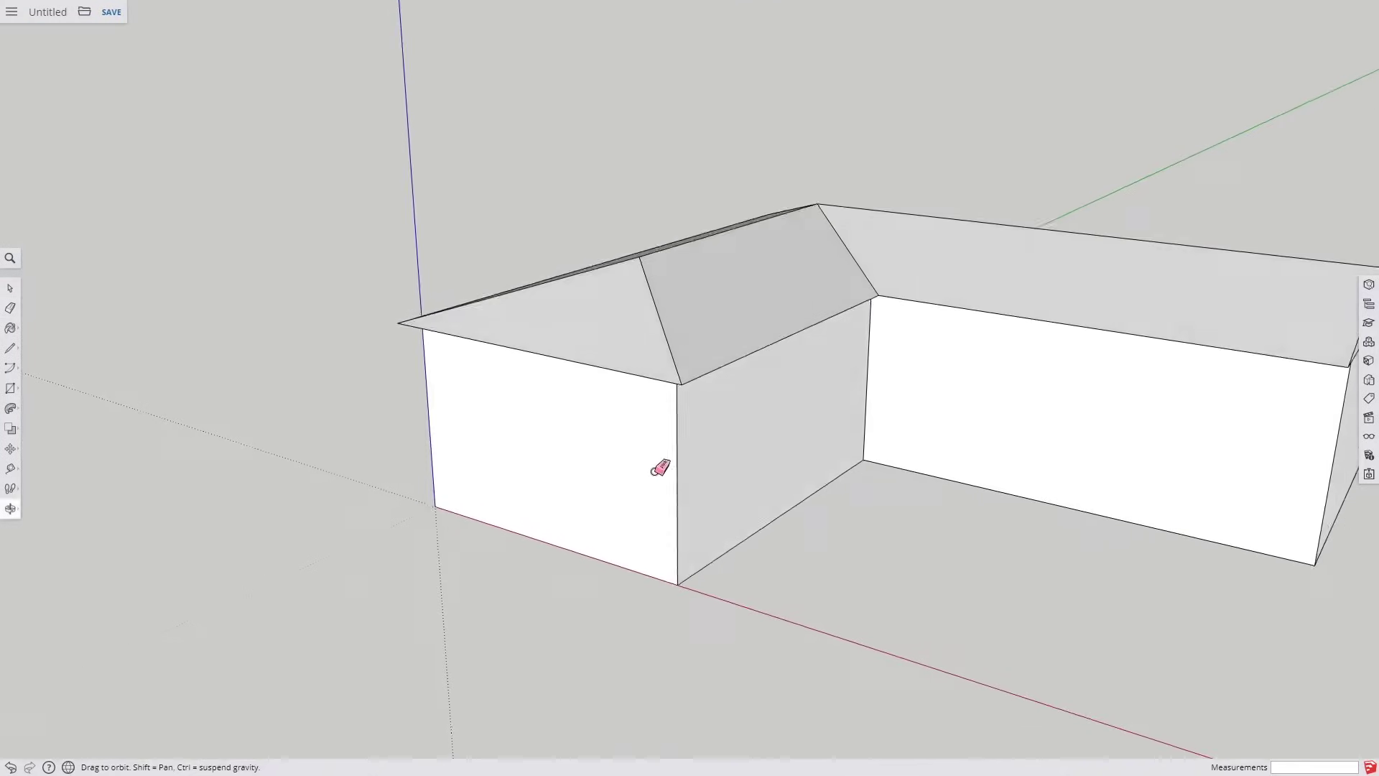
pyautogui.scroll(-3, 797, 372)
pyautogui.press('space')
pyautogui.tripleClick(832, 366)
pyautogui.rightClick(832, 370)
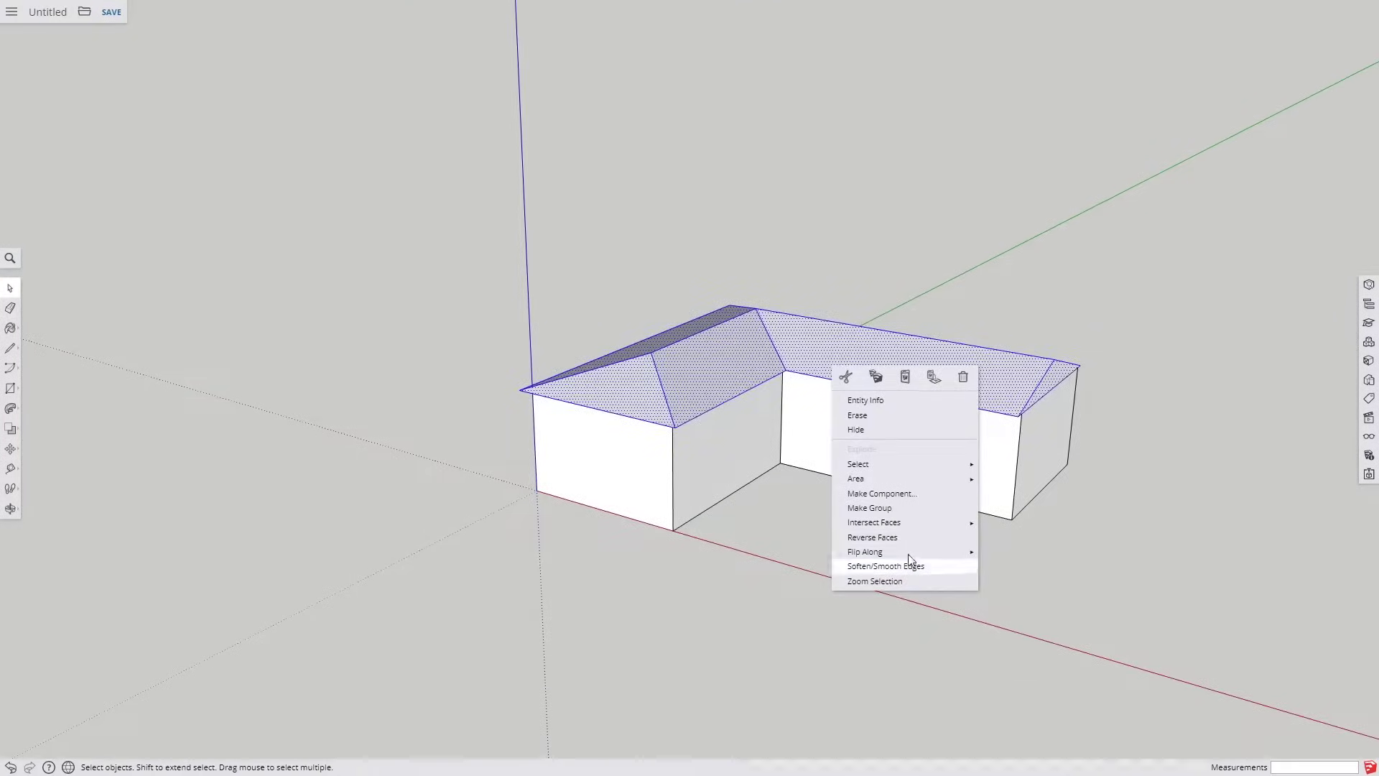
# Make the roof a group and pan over to the separate box
pyautogui.click(909, 510)
pyautogui.scroll(-3, 783, 442)
pyautogui.keyDown('shift'); pyautogui.moveTo(926, 441); pyautogui.dragTo(508, 347, button='middle'); pyautogui.keyUp('shift')
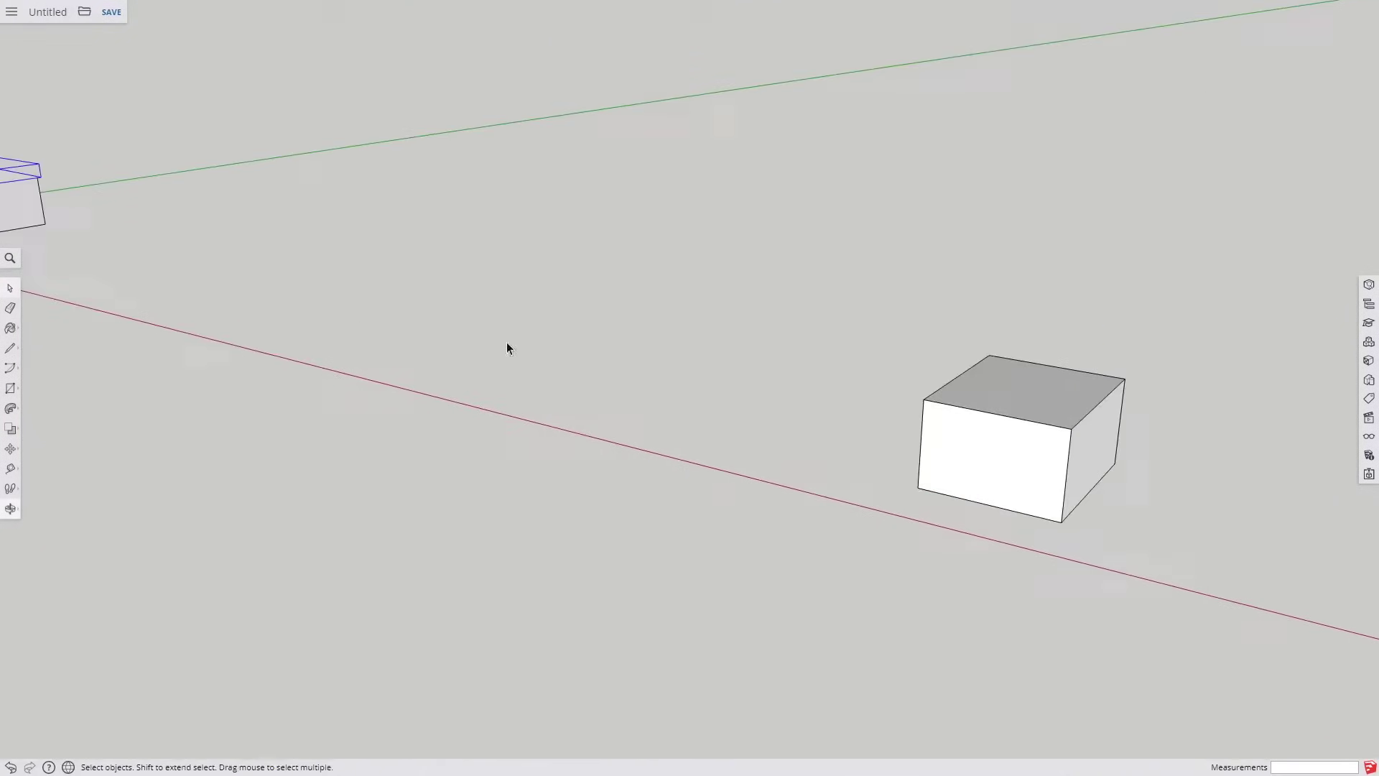
pyautogui.scroll(-3, 994, 387)
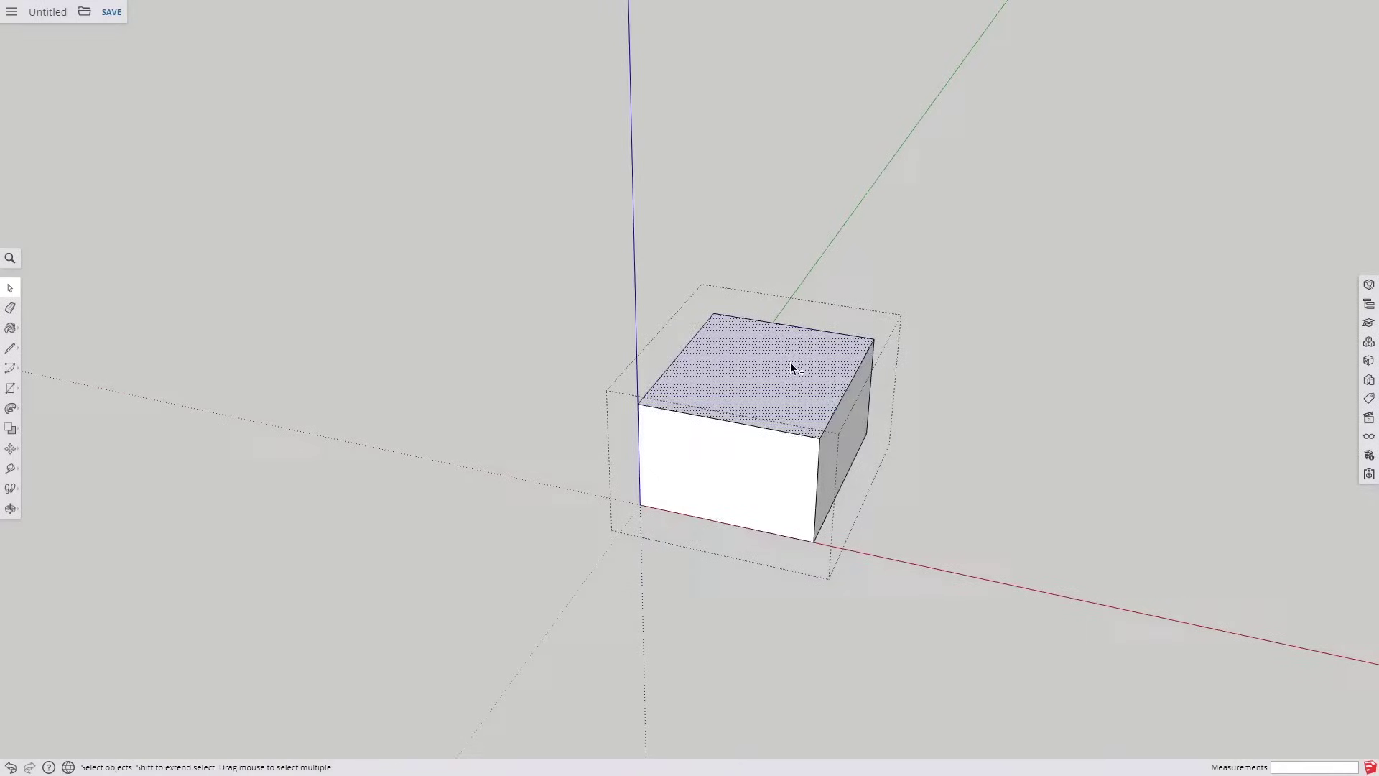
# Copy the box's top face and paste it in place outside the group
pyautogui.hotkey('ctrl', 'c')
pyautogui.click(943, 263)
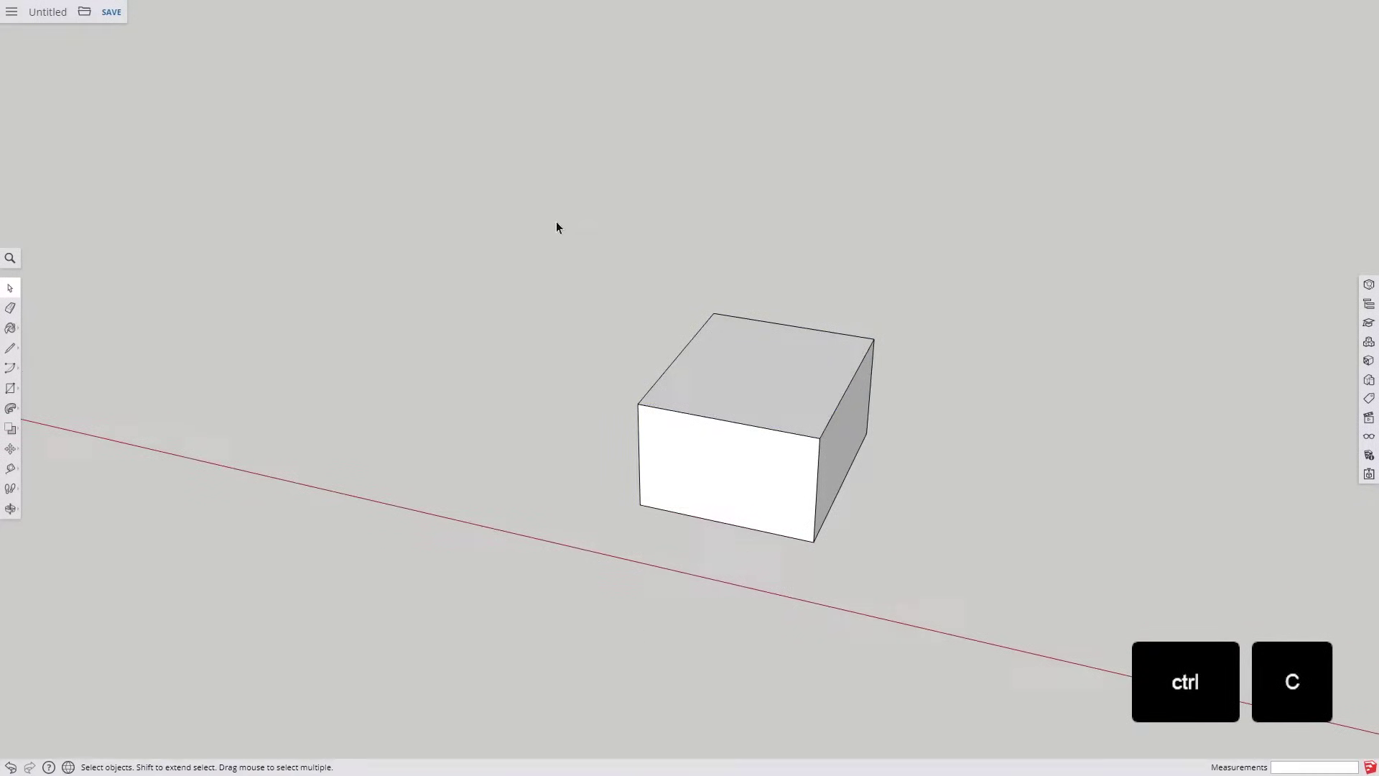
pyautogui.rightClick(643, 234)
pyautogui.click(659, 236)
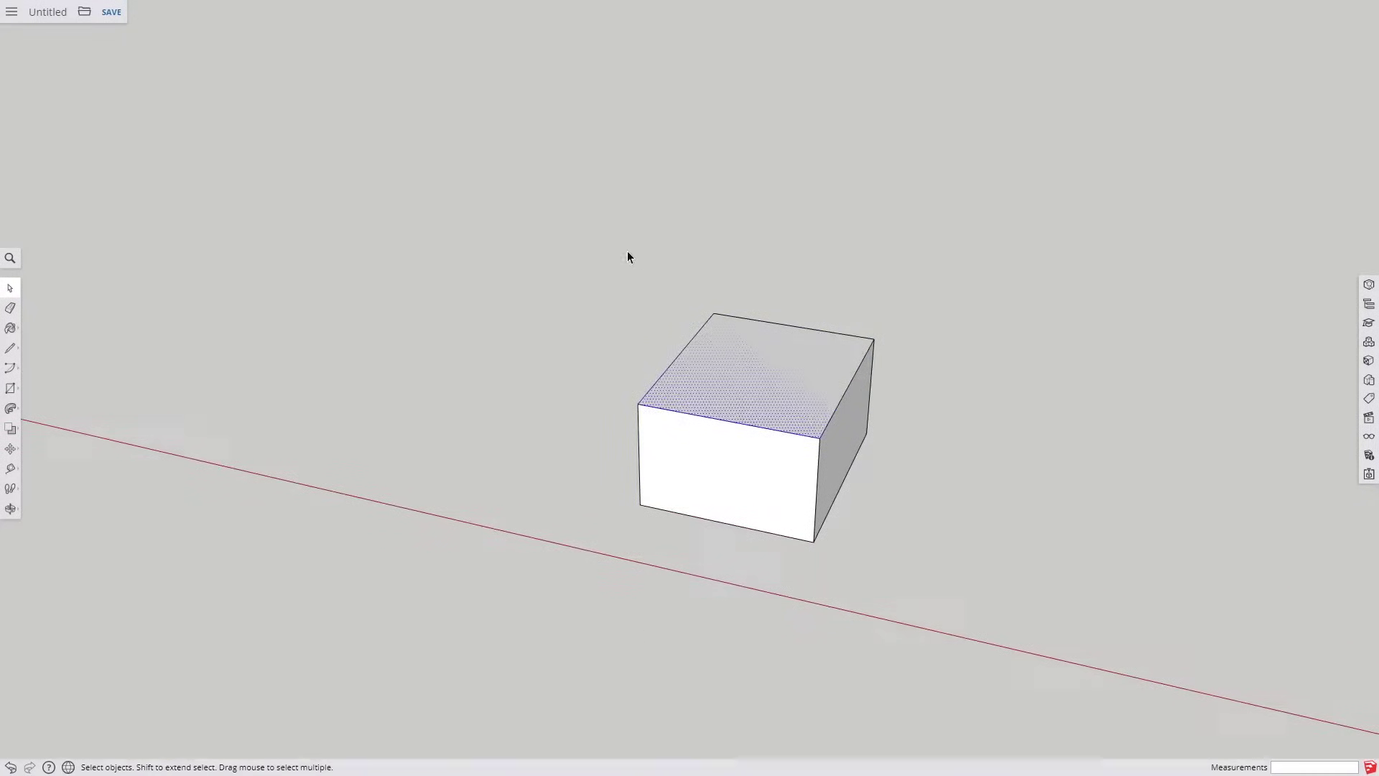
# Offset the pasted top face's outline outward by 16
pyautogui.click(11, 408)
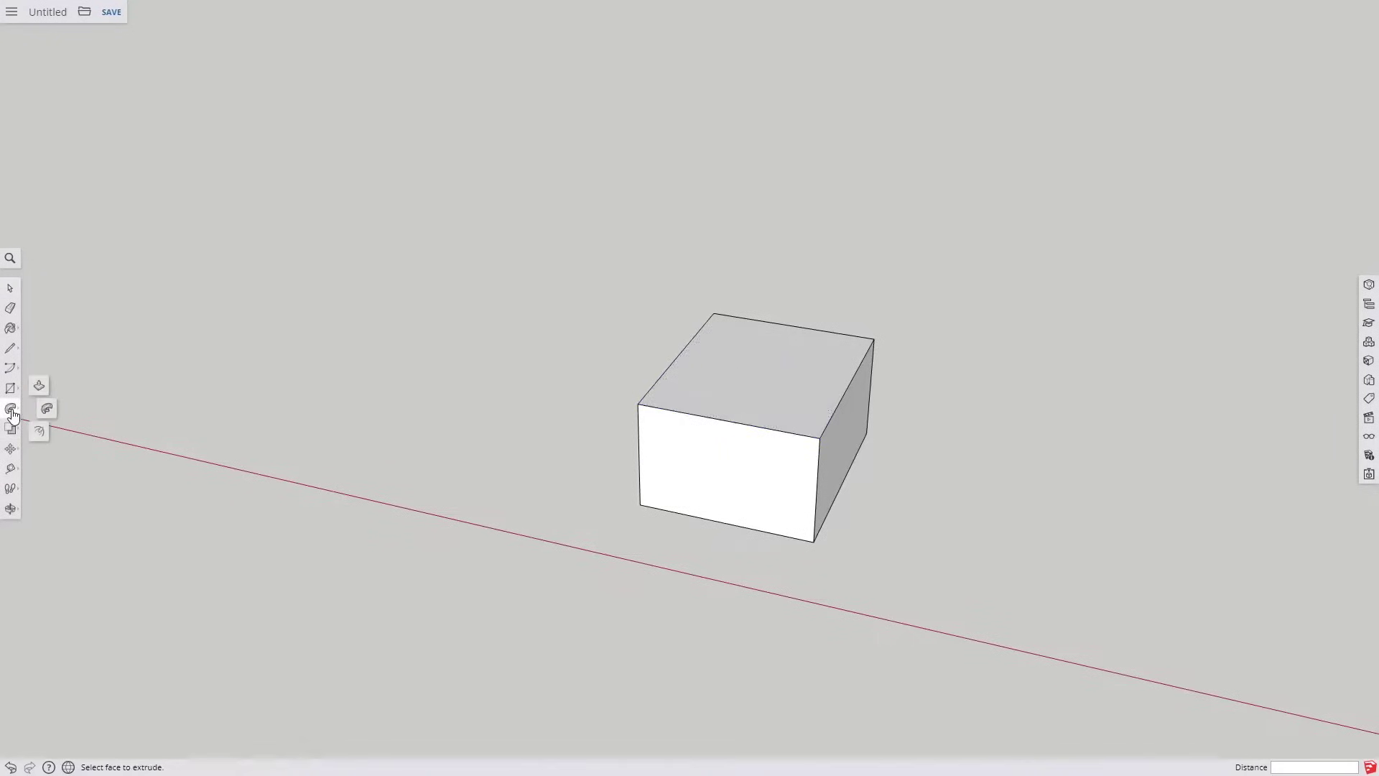
pyautogui.click(38, 431)
pyautogui.click(867, 352)
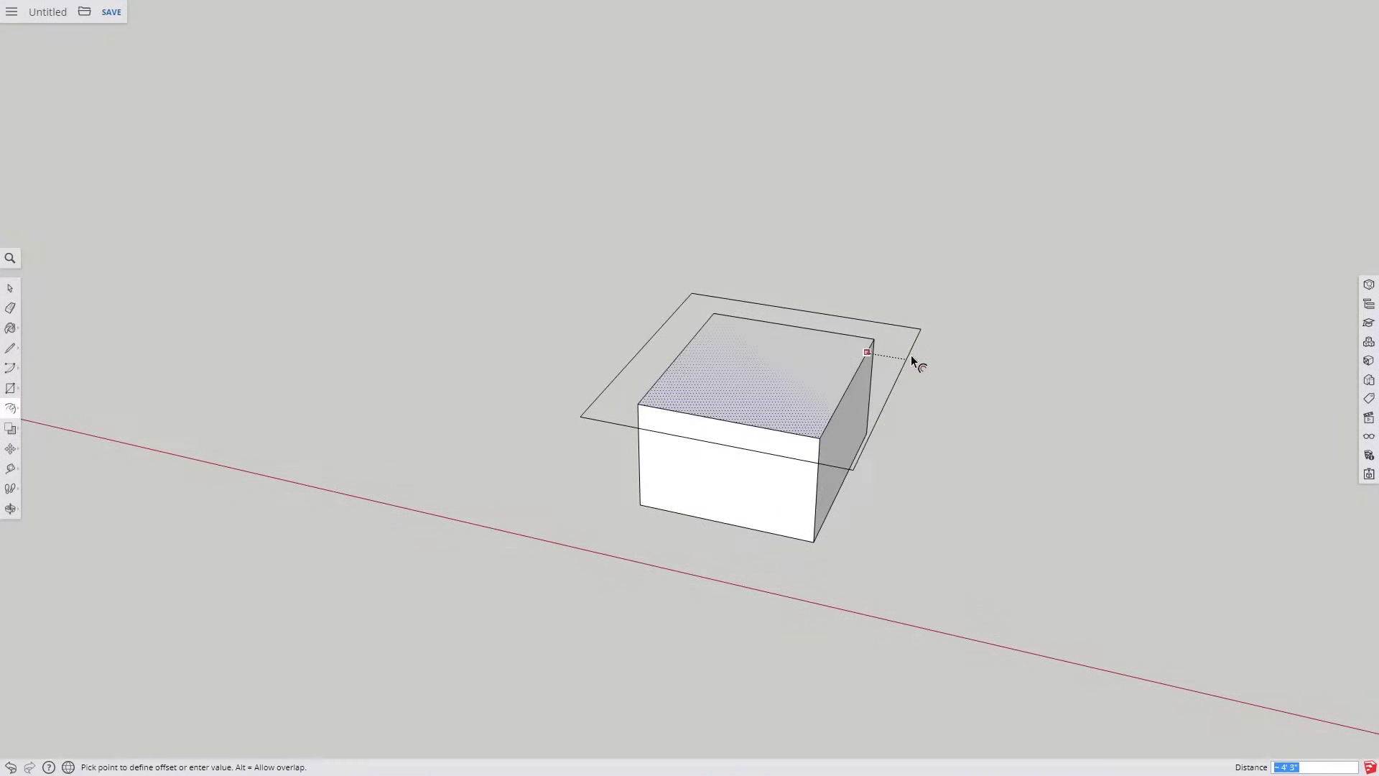
pyautogui.write('16')
pyautogui.press('Return')
# Select the top face together with its new overhang ring
pyautogui.press('space')
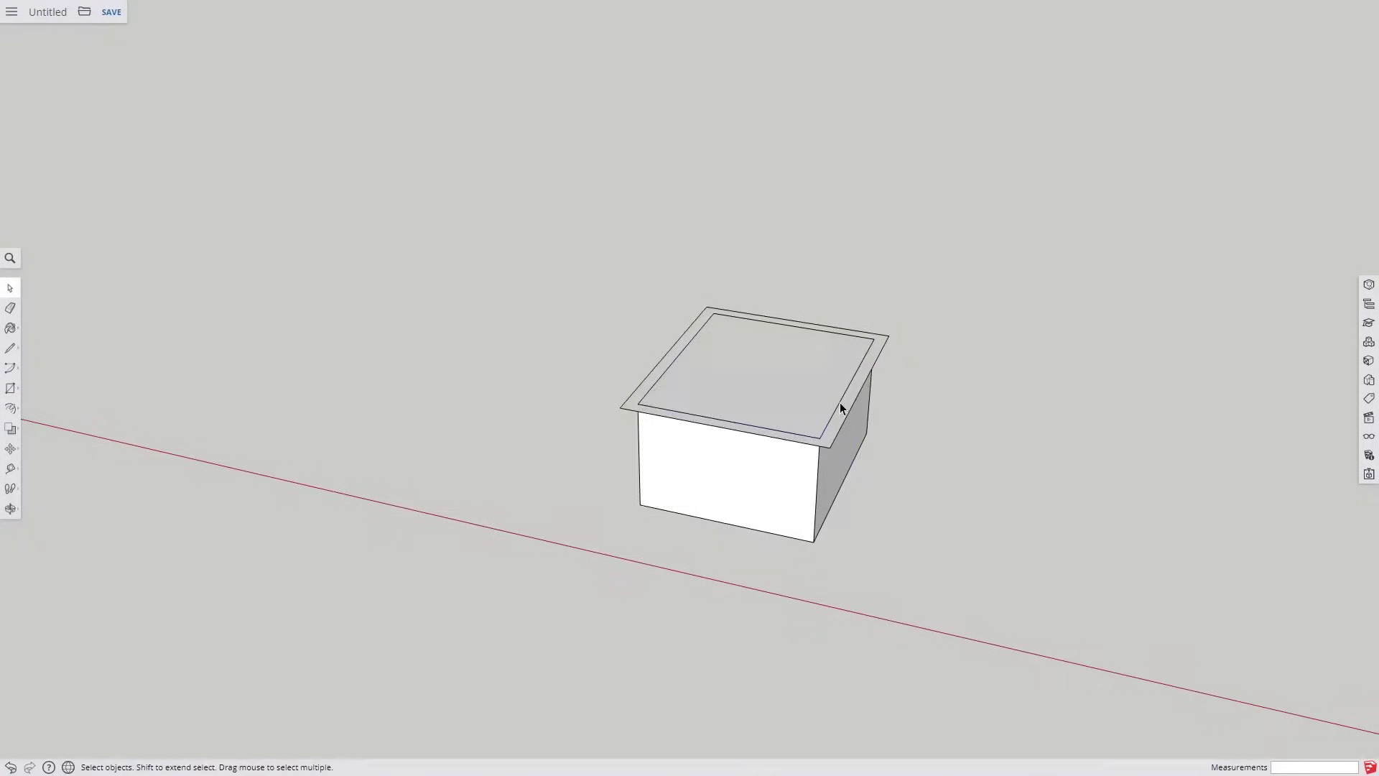
pyautogui.scroll(3, 632, 407)
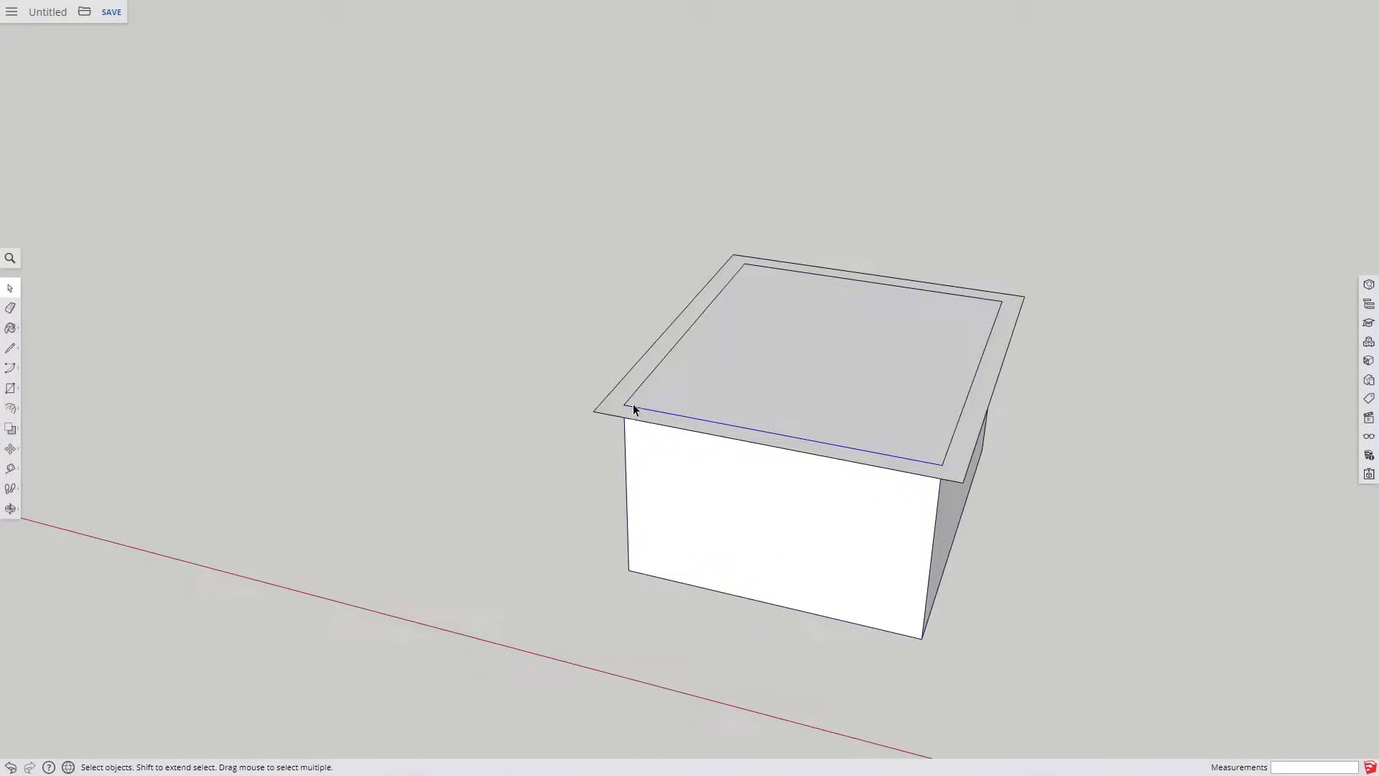
pyautogui.click(832, 303)
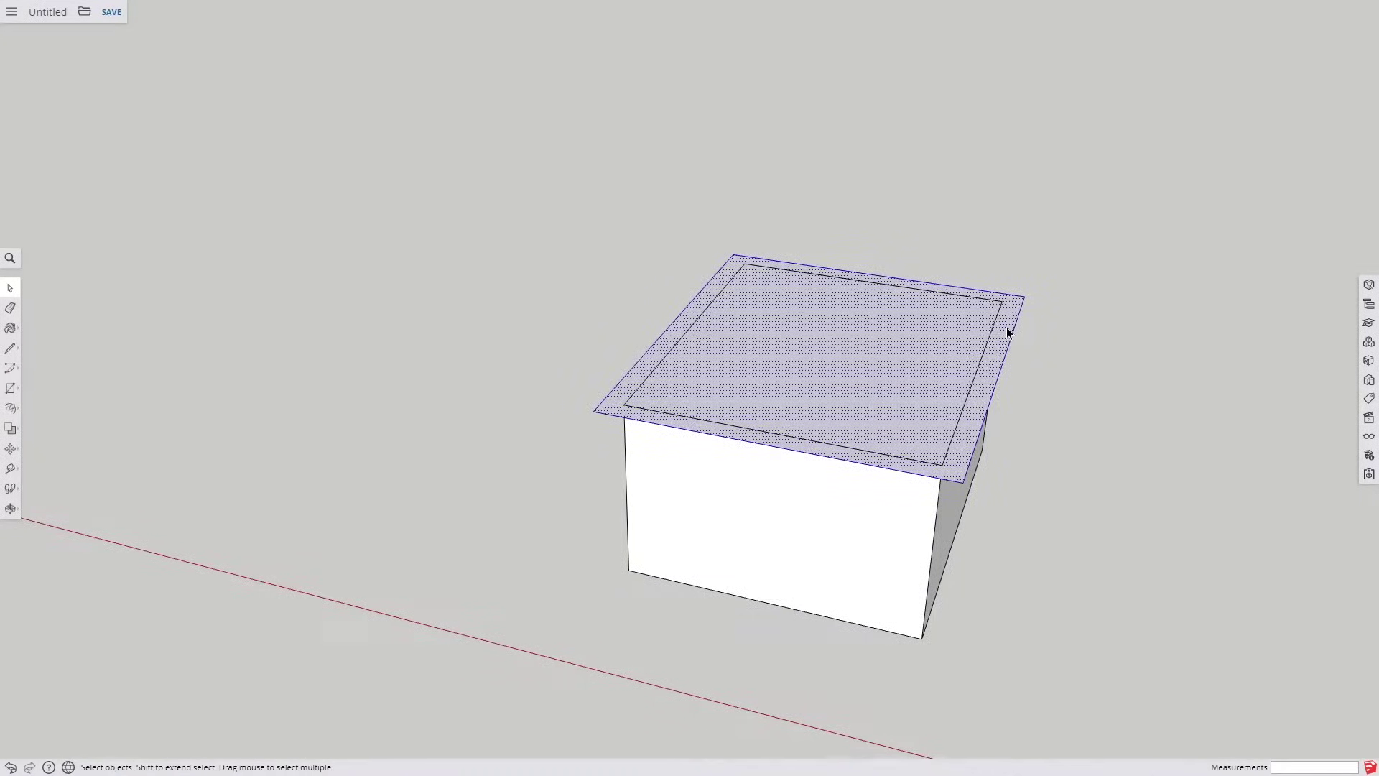
pyautogui.press('m')
pyautogui.press('space')
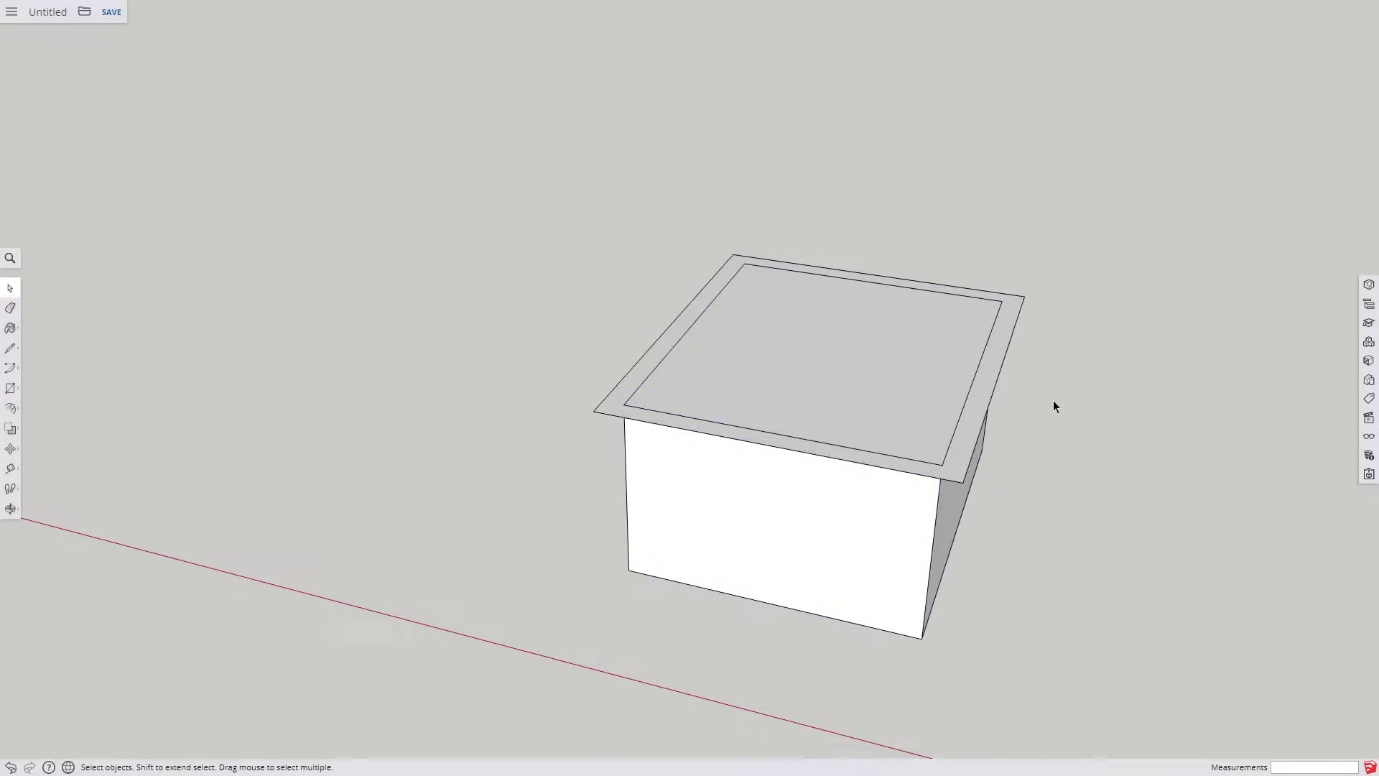
pyautogui.click(1009, 328)
pyautogui.scroll(-3, 1008, 316)
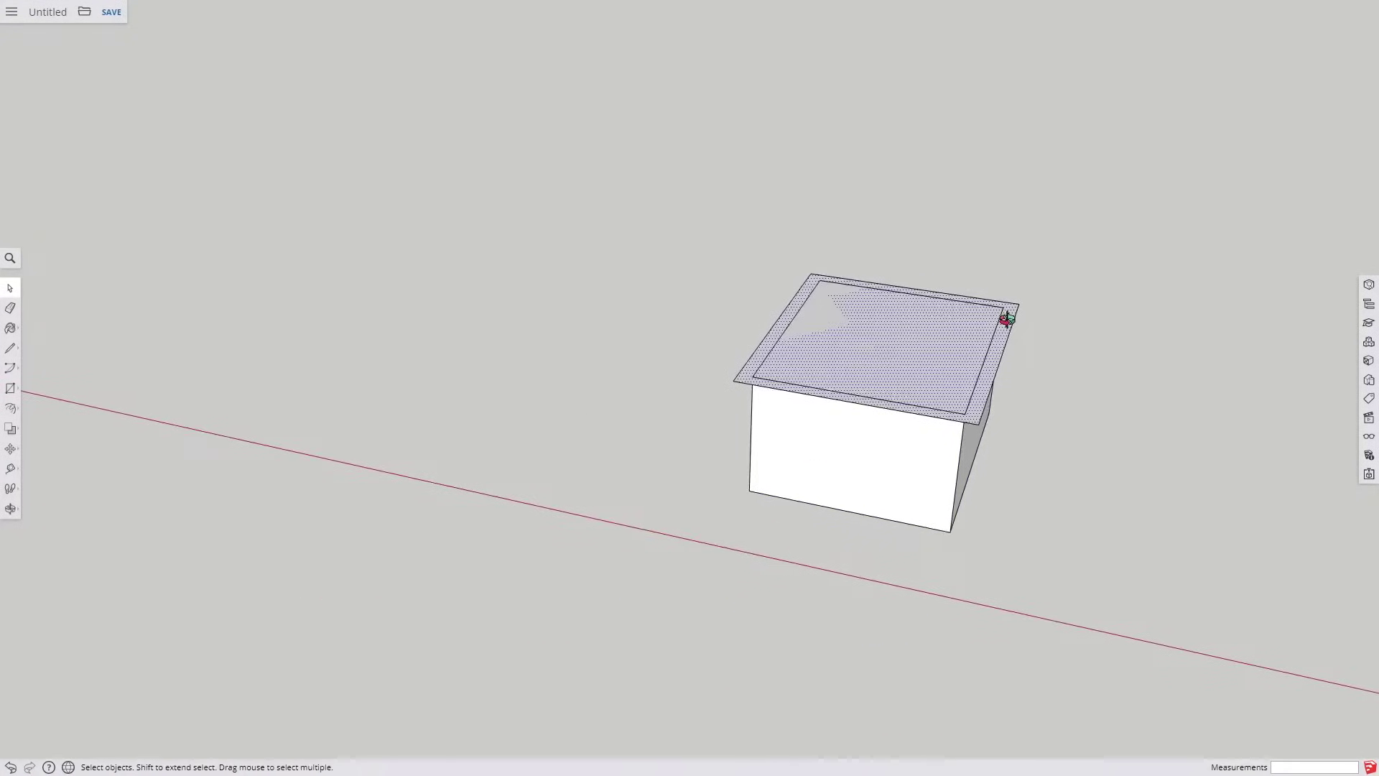
# Draw a diagonal across the inner rectangle and a line from its midpoint to the outer edge's midpoint
pyautogui.moveTo(1016, 323)
pyautogui.keyDown('shift'); pyautogui.mouseDown(button='middle')
pyautogui.moveTo(824, 334)
pyautogui.moveTo(871, 349)
pyautogui.moveTo(1003, 338)
pyautogui.moveTo(883, 329)
pyautogui.mouseUp(button='middle'); pyautogui.keyUp('shift')
pyautogui.scroll(2, 772, 342)
pyautogui.press('l')
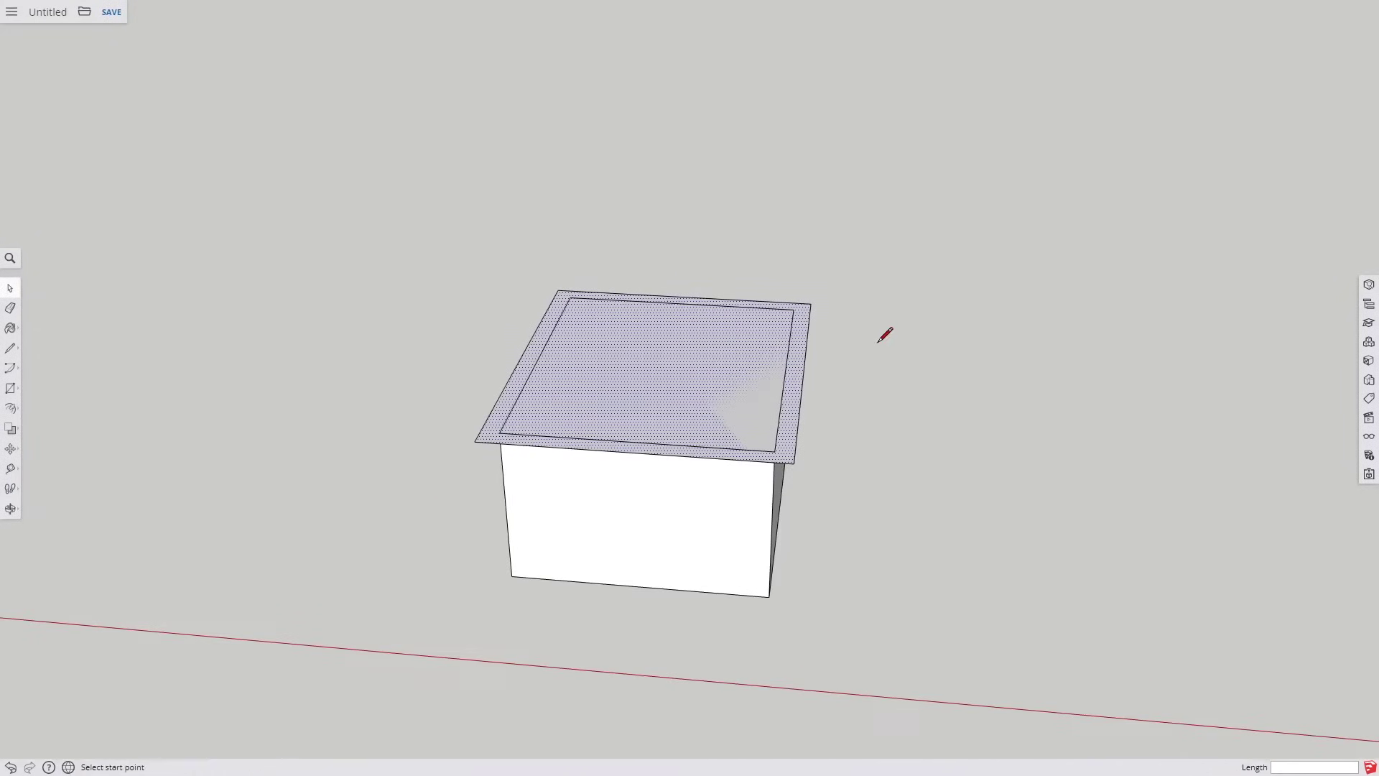
pyautogui.scroll(4, 802, 462)
pyautogui.scroll(-2, 783, 394)
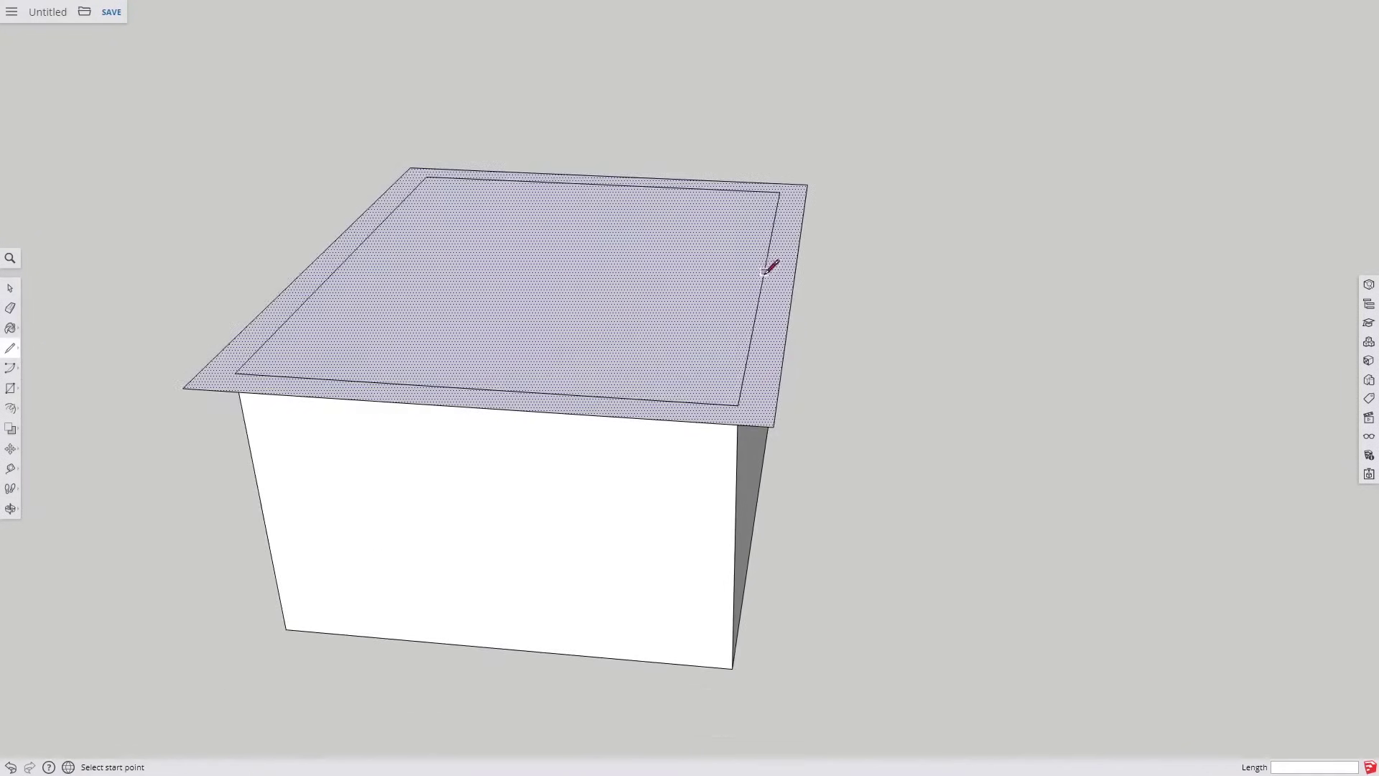
pyautogui.click(780, 191)
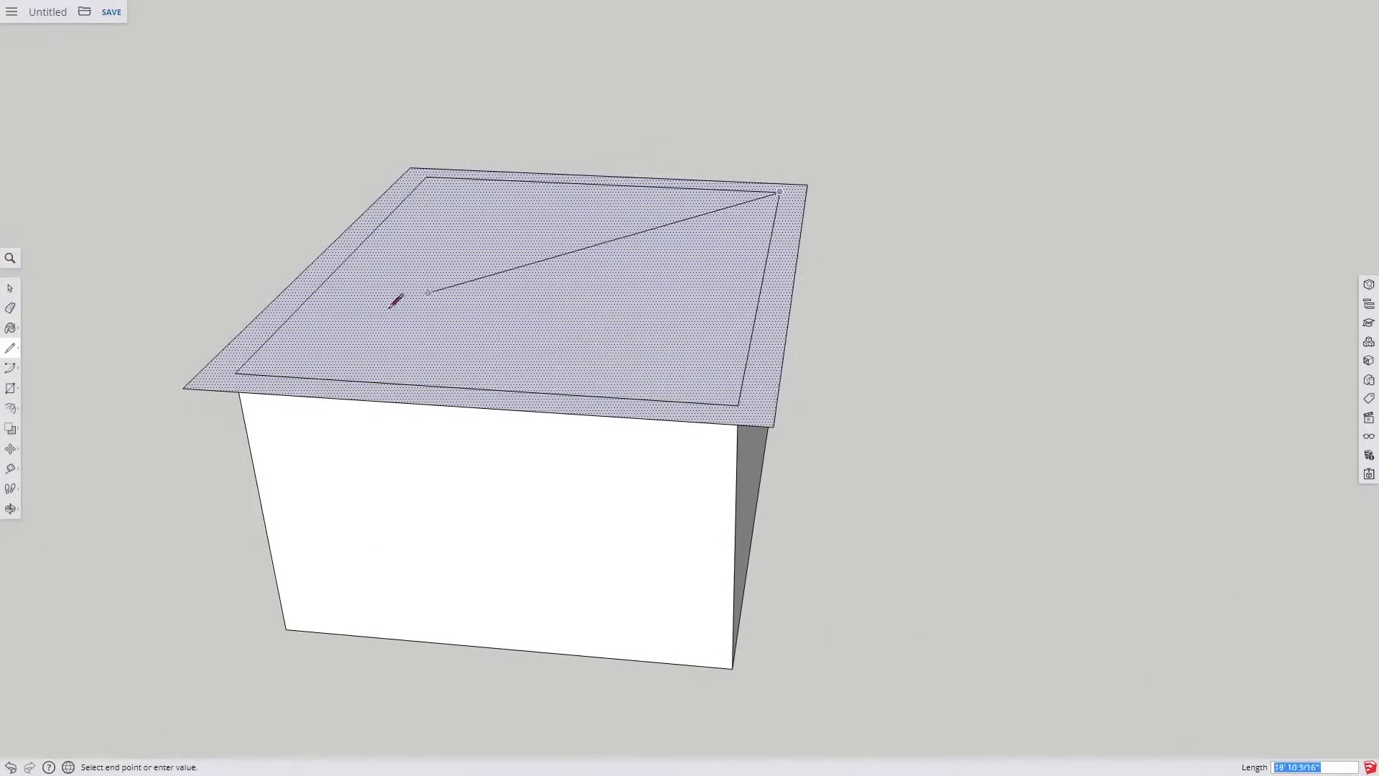
pyautogui.click(235, 373)
pyautogui.press('Escape')
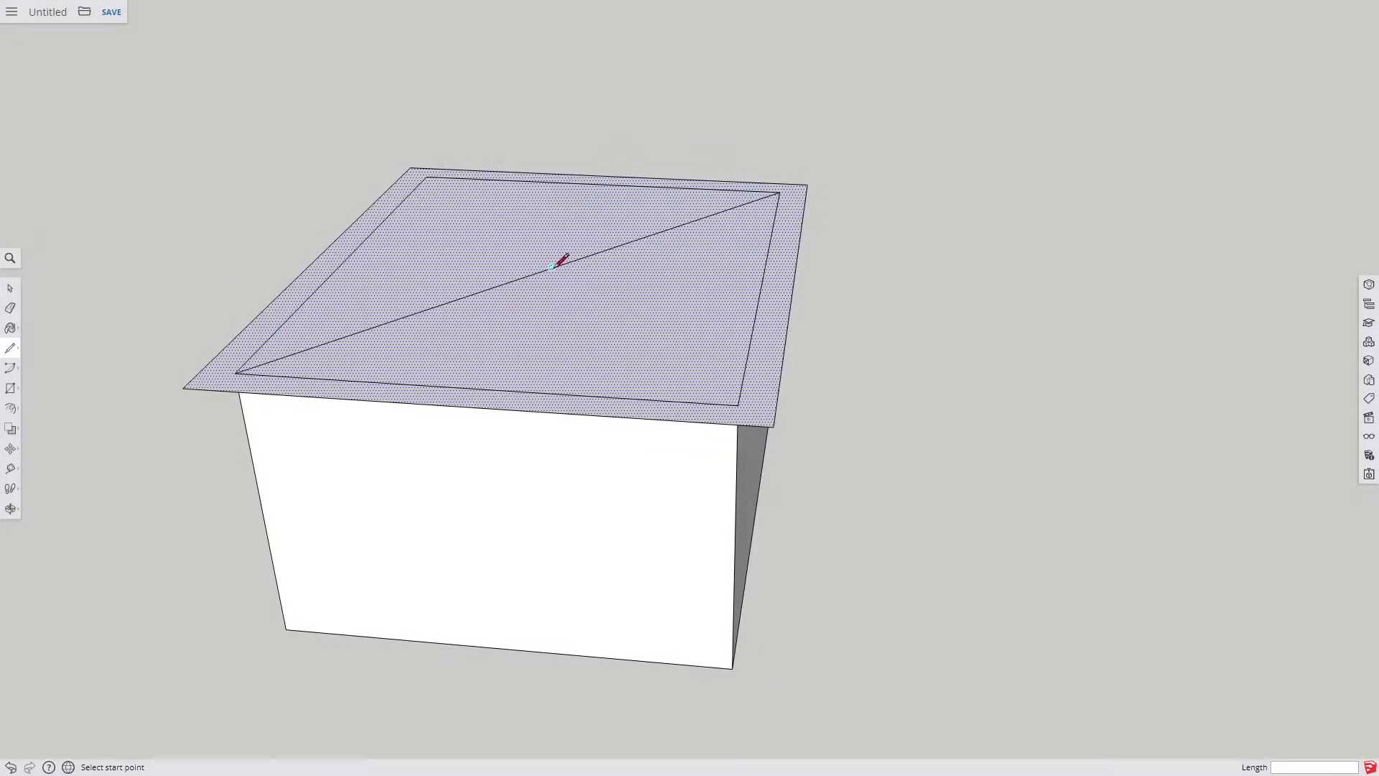
pyautogui.click(552, 267)
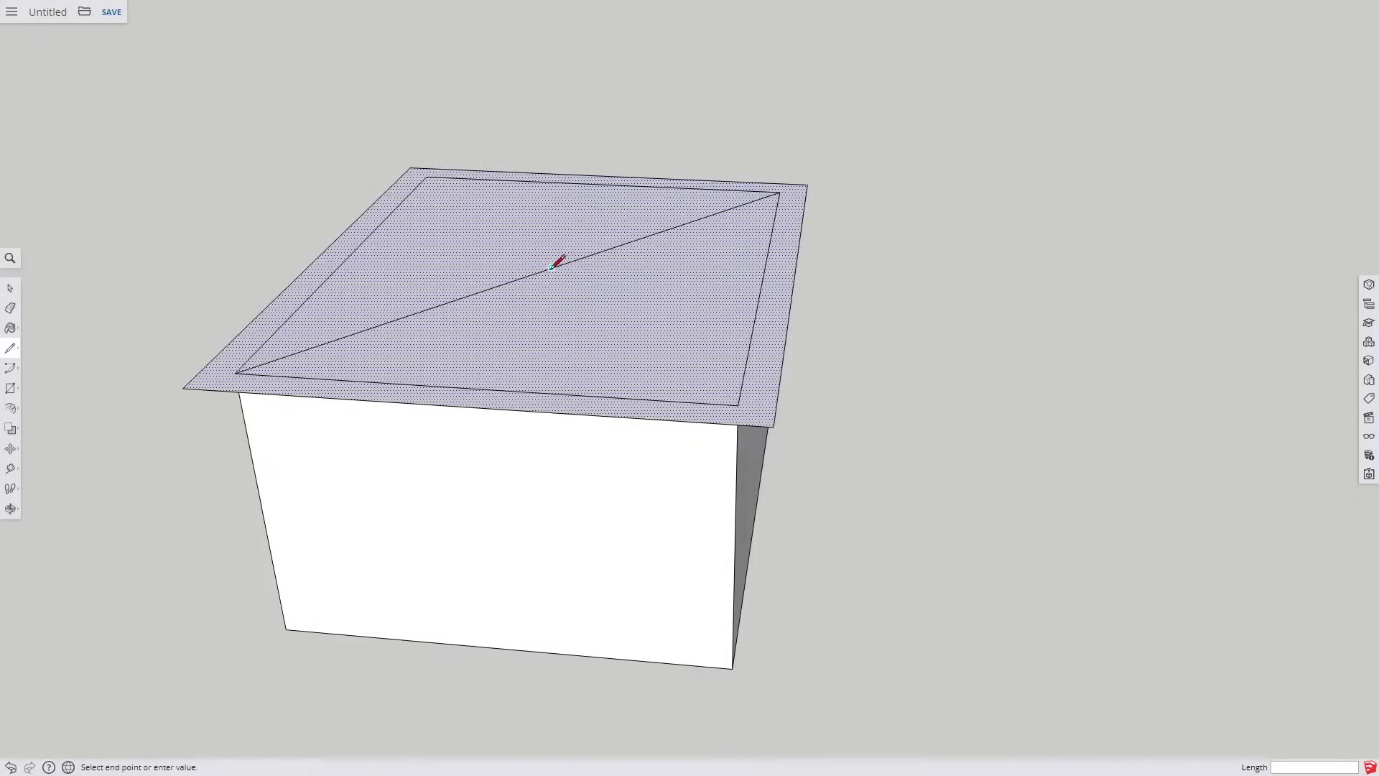
pyautogui.click(795, 279)
pyautogui.scroll(3, 794, 280)
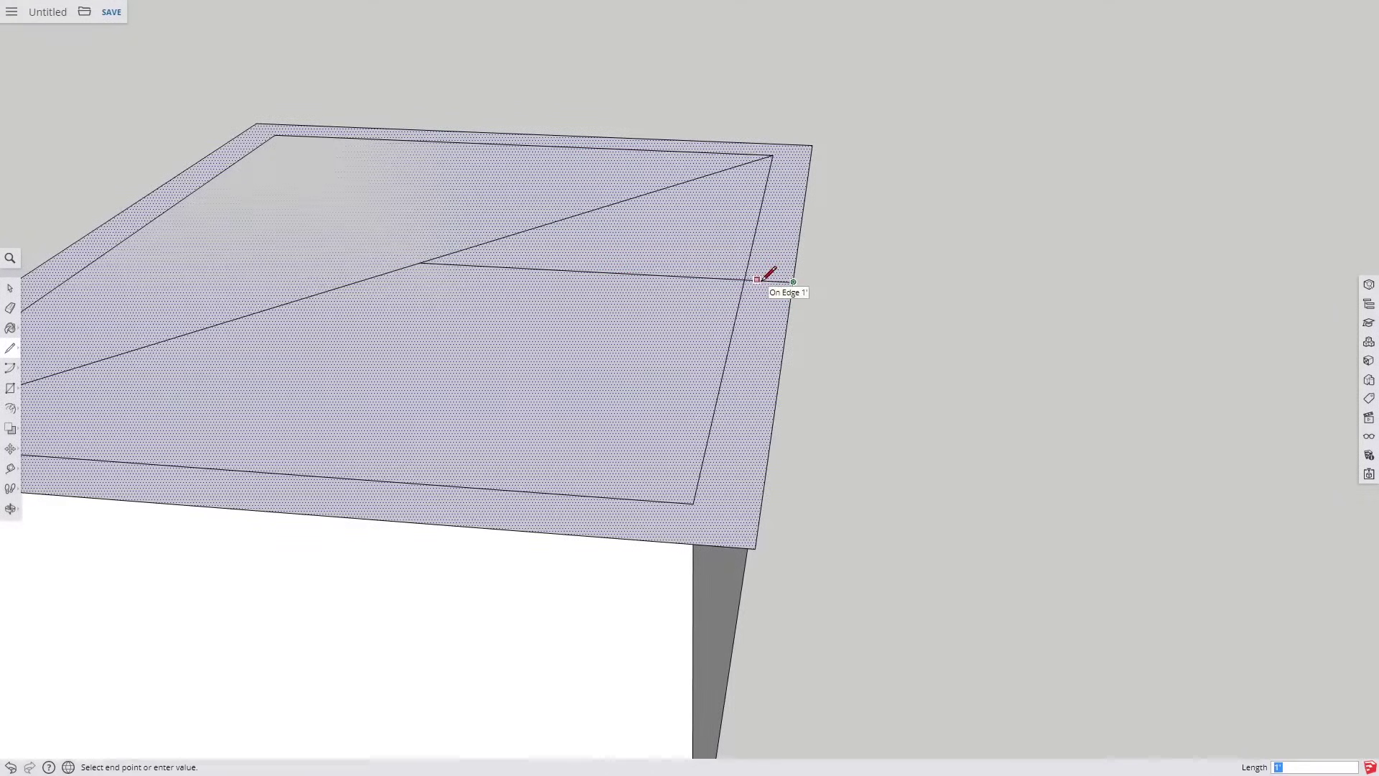
pyautogui.click(764, 279)
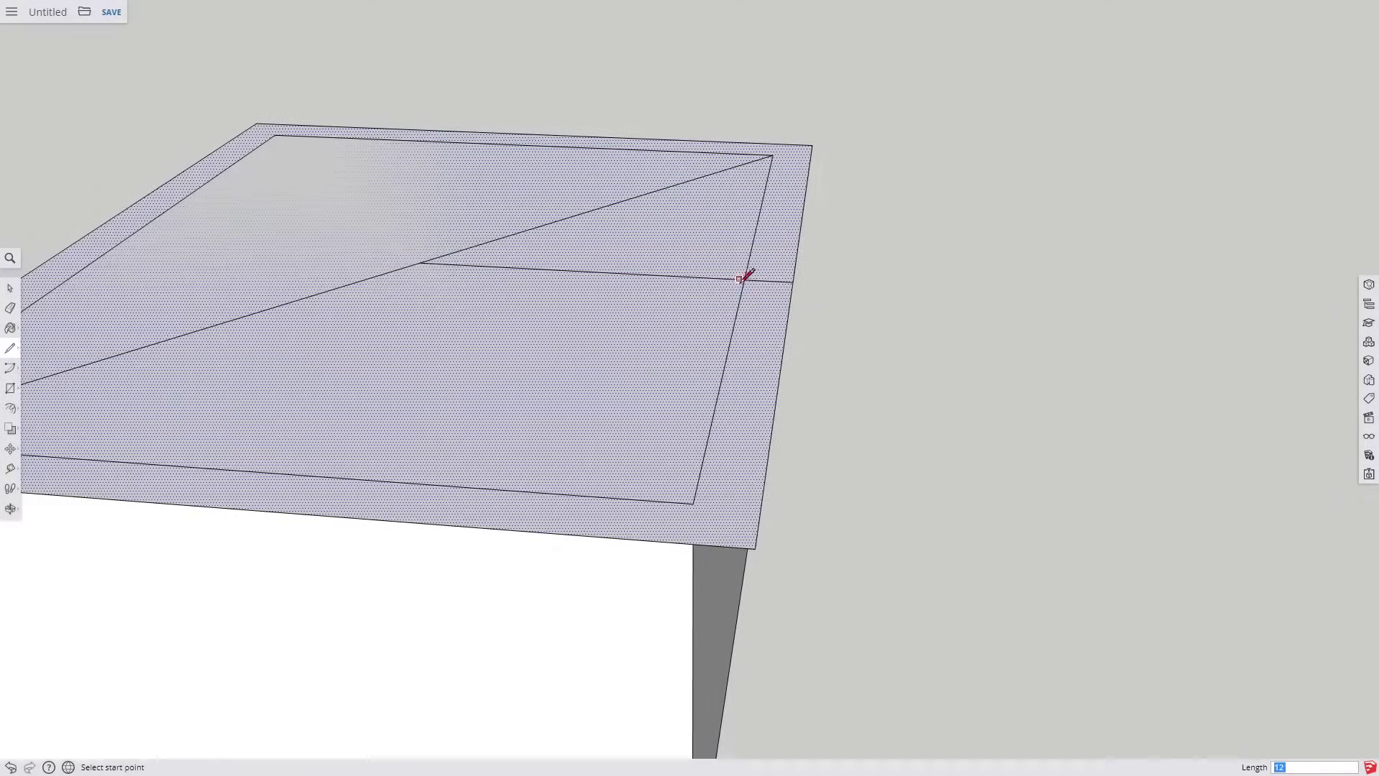
# Draw a vertical edge and a 12-long sloped line, then close the triangular roof-pitch face
pyautogui.click(763, 280)
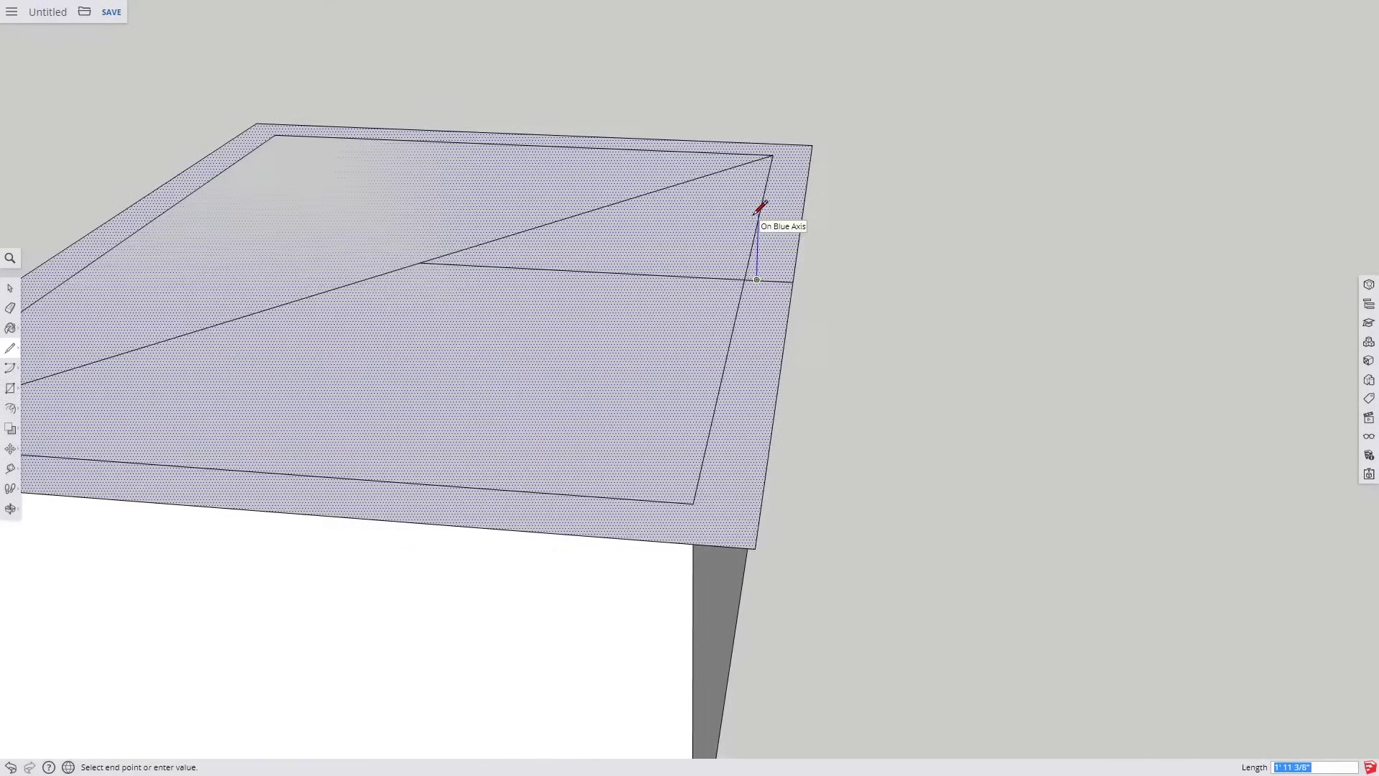
pyautogui.click(757, 263)
pyautogui.click(793, 281)
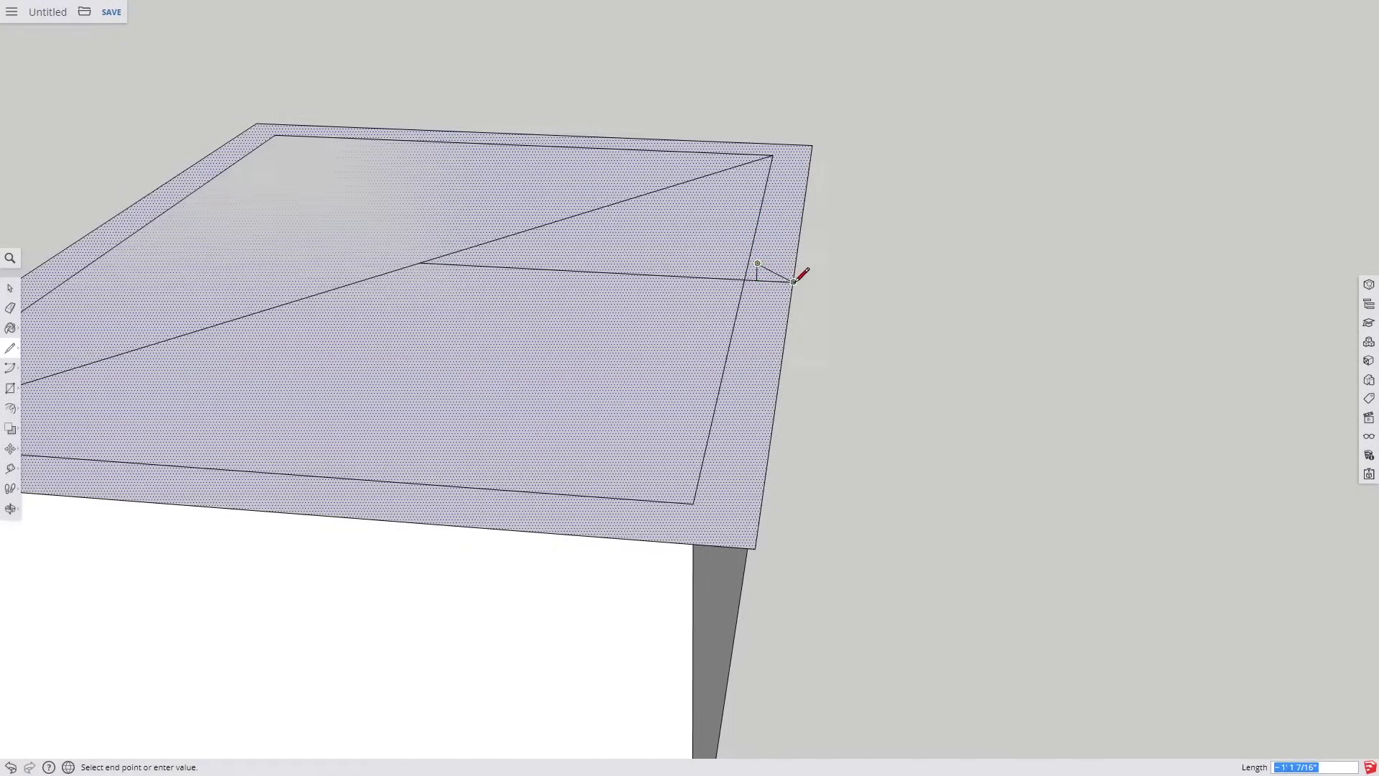
pyautogui.click(793, 281)
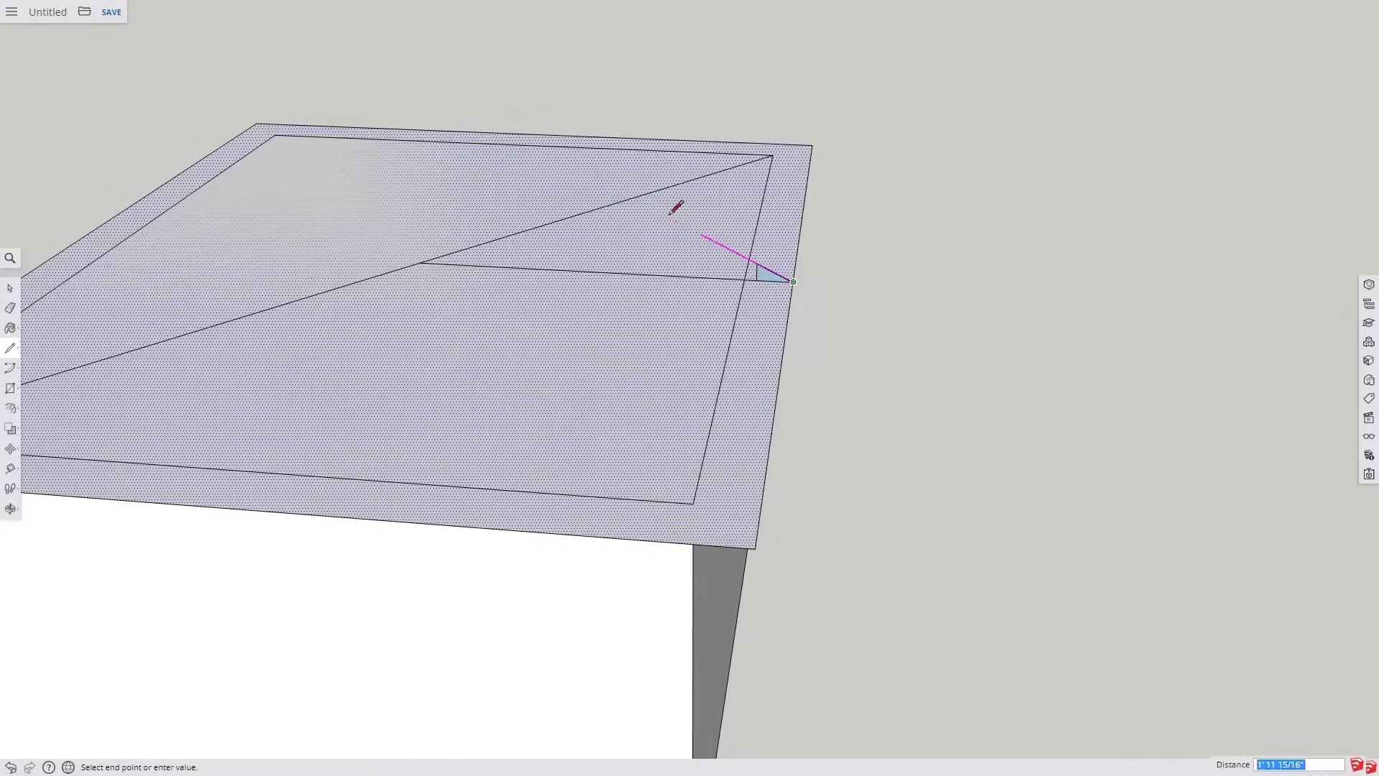
pyautogui.write('12')
pyautogui.press('Return')
pyautogui.click(421, 262)
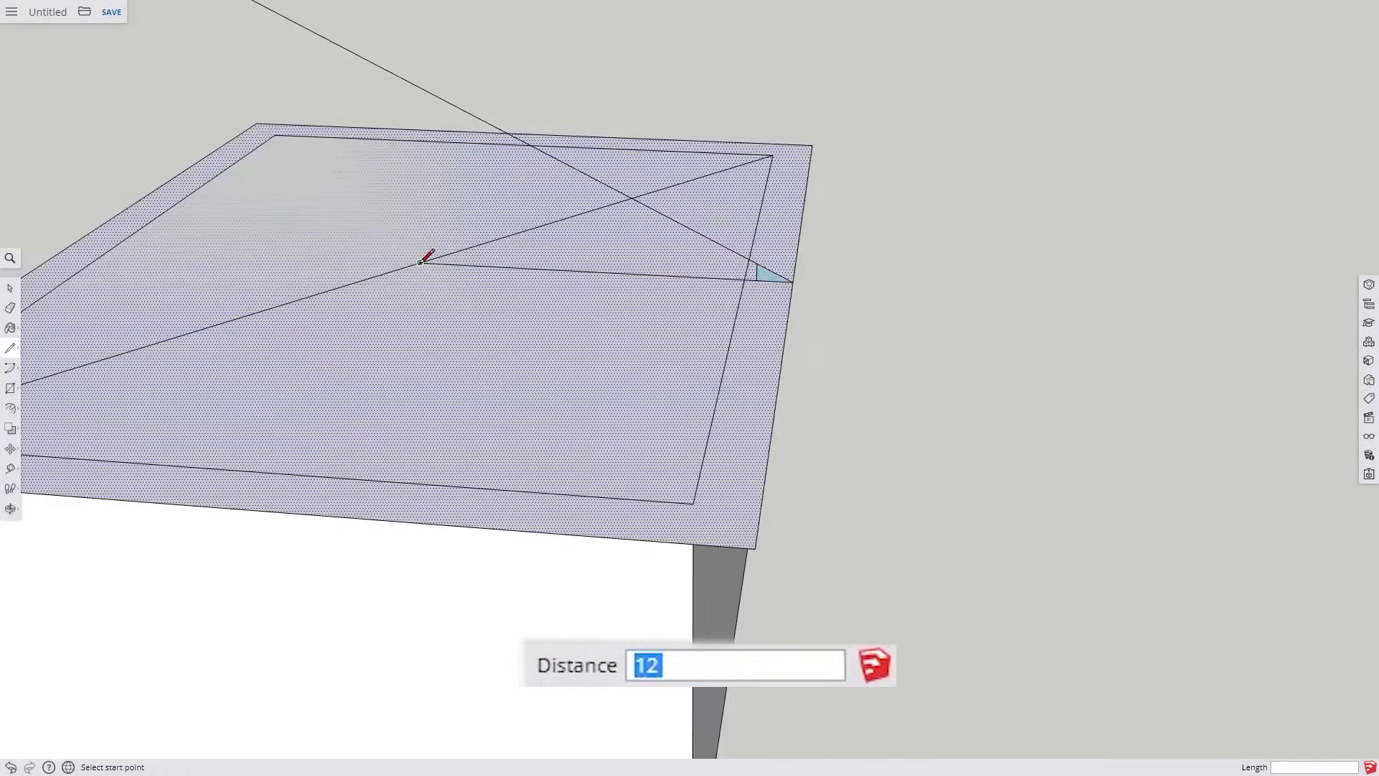
pyautogui.scroll(-5, 423, 262)
pyautogui.click(402, 82)
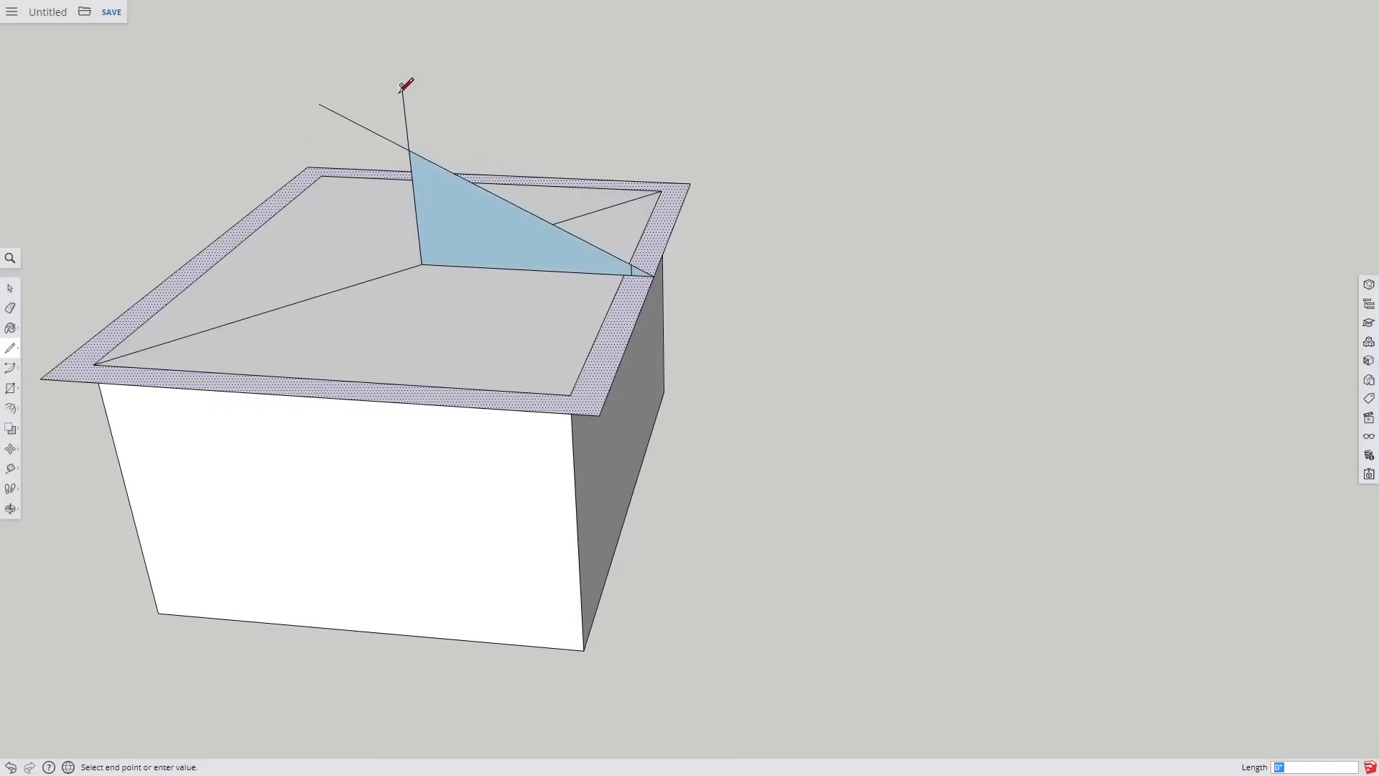
# Erase the stray vertical edge and delete the construction edges, including the diagonal, around the triangle
pyautogui.scroll(6, 406, 89)
pyautogui.press('e')
pyautogui.scroll(-5, 388, 158)
pyautogui.click(369, 158)
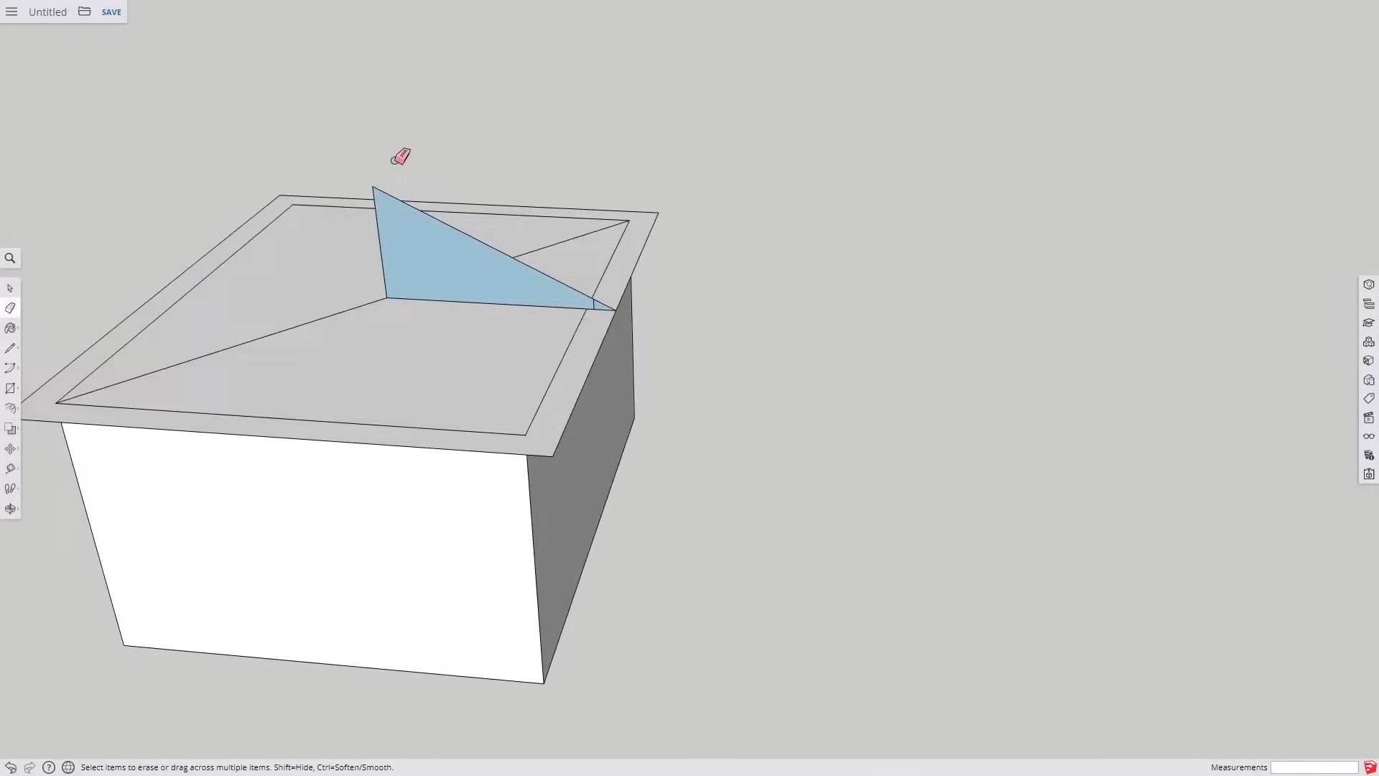
pyautogui.press('e')
pyautogui.scroll(3, 593, 321)
pyautogui.scroll(-5, 597, 266)
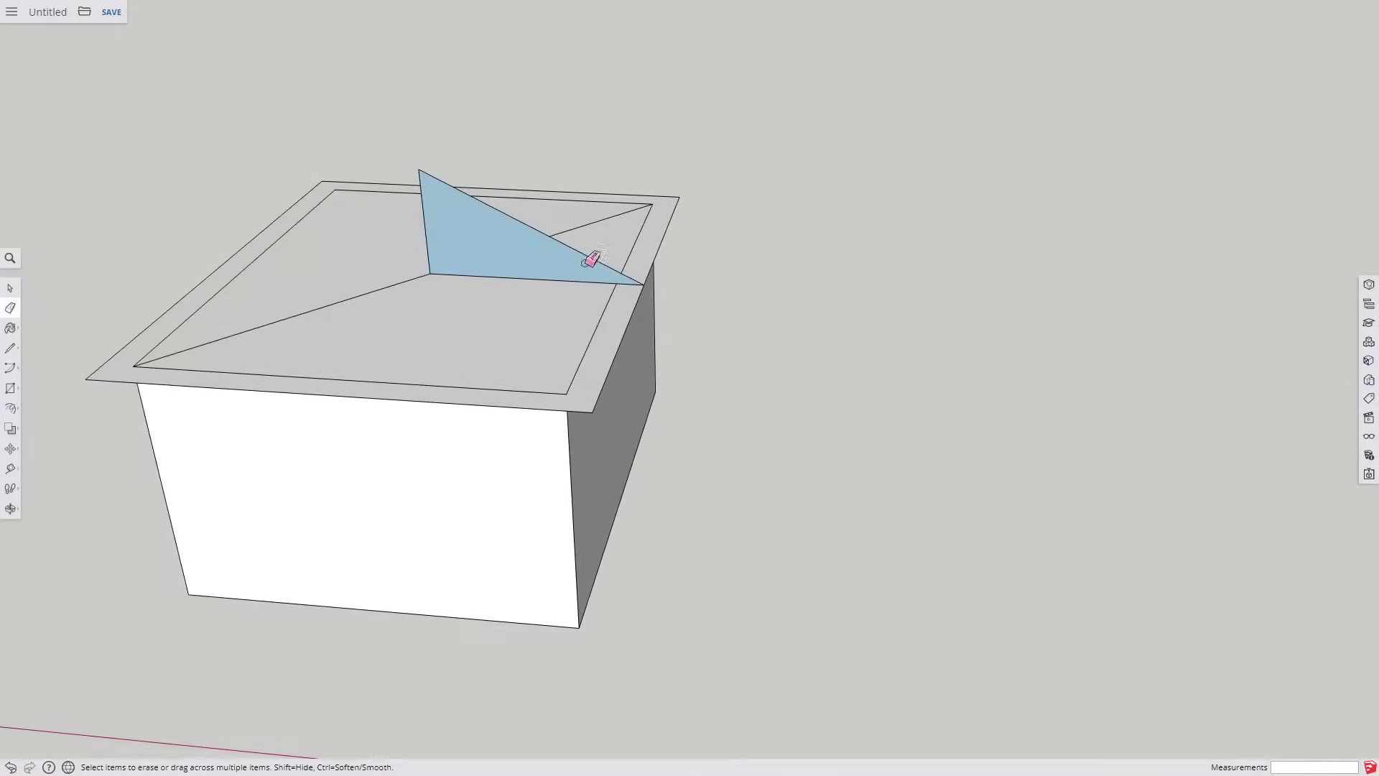
pyautogui.moveTo(591, 255); pyautogui.dragTo(579, 321, button='middle')
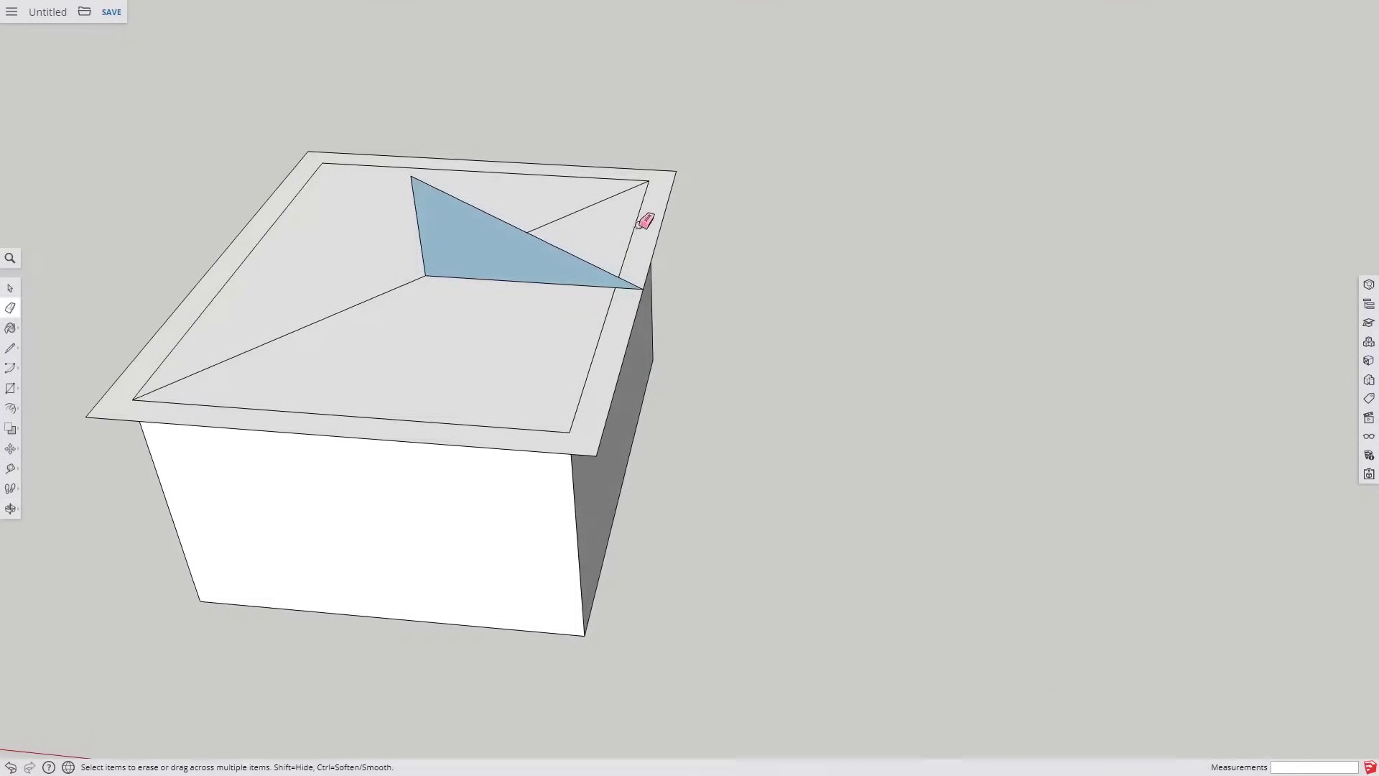
pyautogui.press('space')
pyautogui.click(617, 199)
pyautogui.press('Delete')
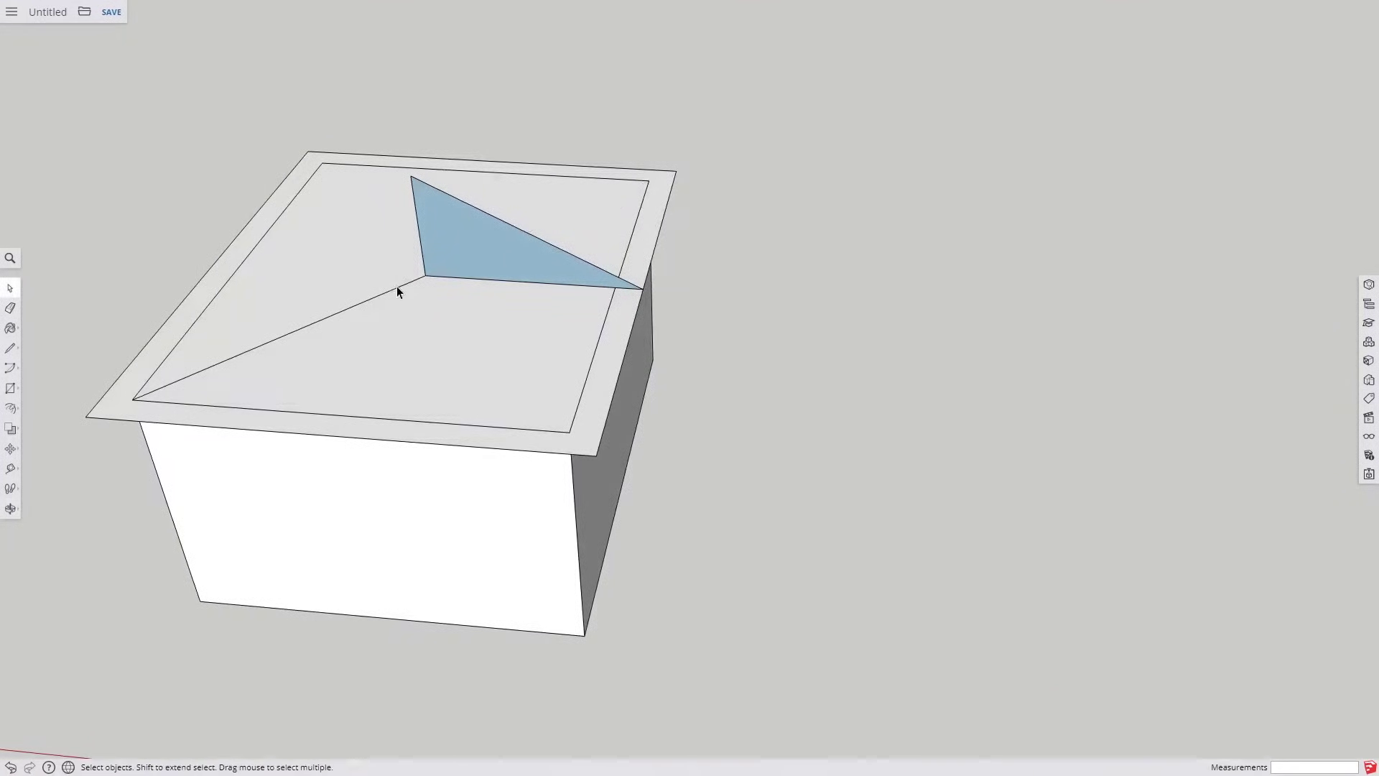
pyautogui.click(398, 287)
pyautogui.press('Delete')
# Sweep the triangle around the top face with Follow Me to form a hip roof
pyautogui.moveTo(492, 249); pyautogui.dragTo(636, 324, button='middle')
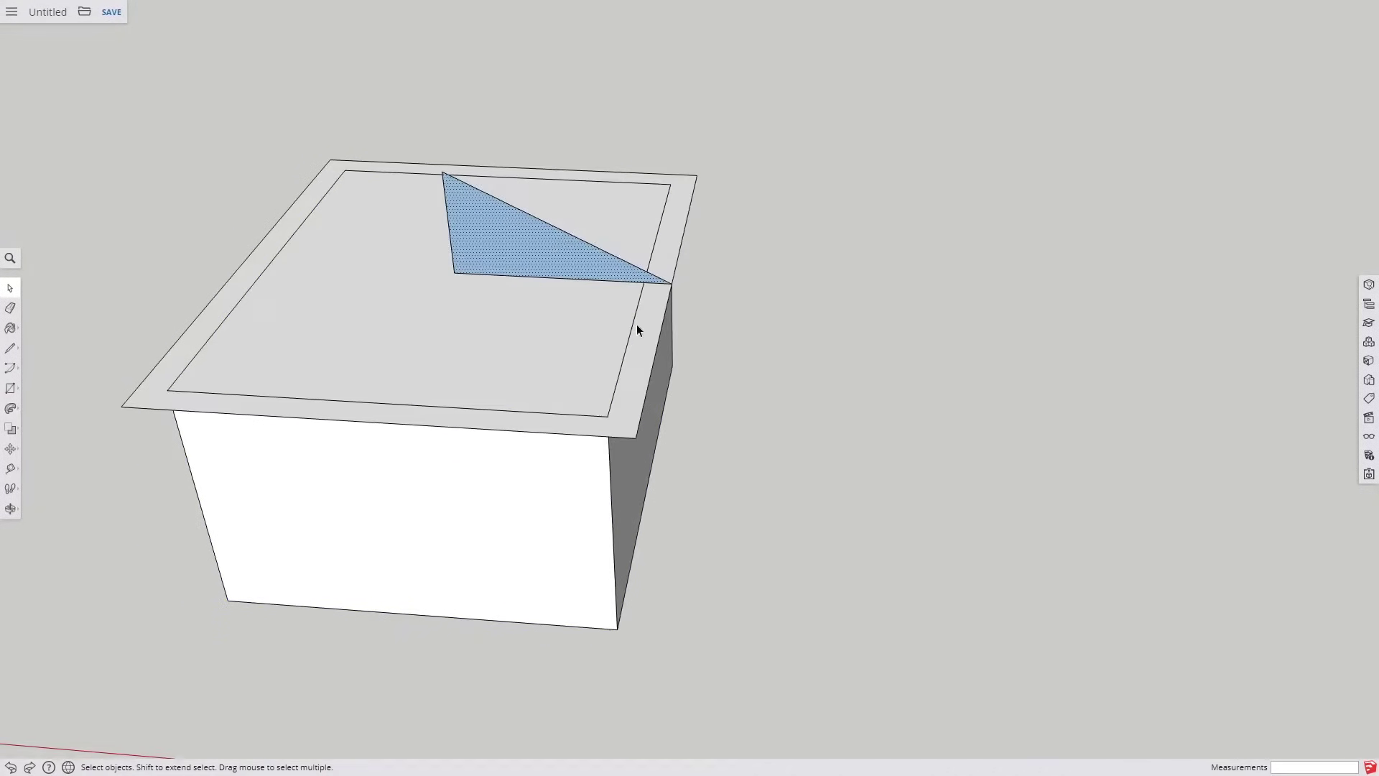
pyautogui.click(637, 309)
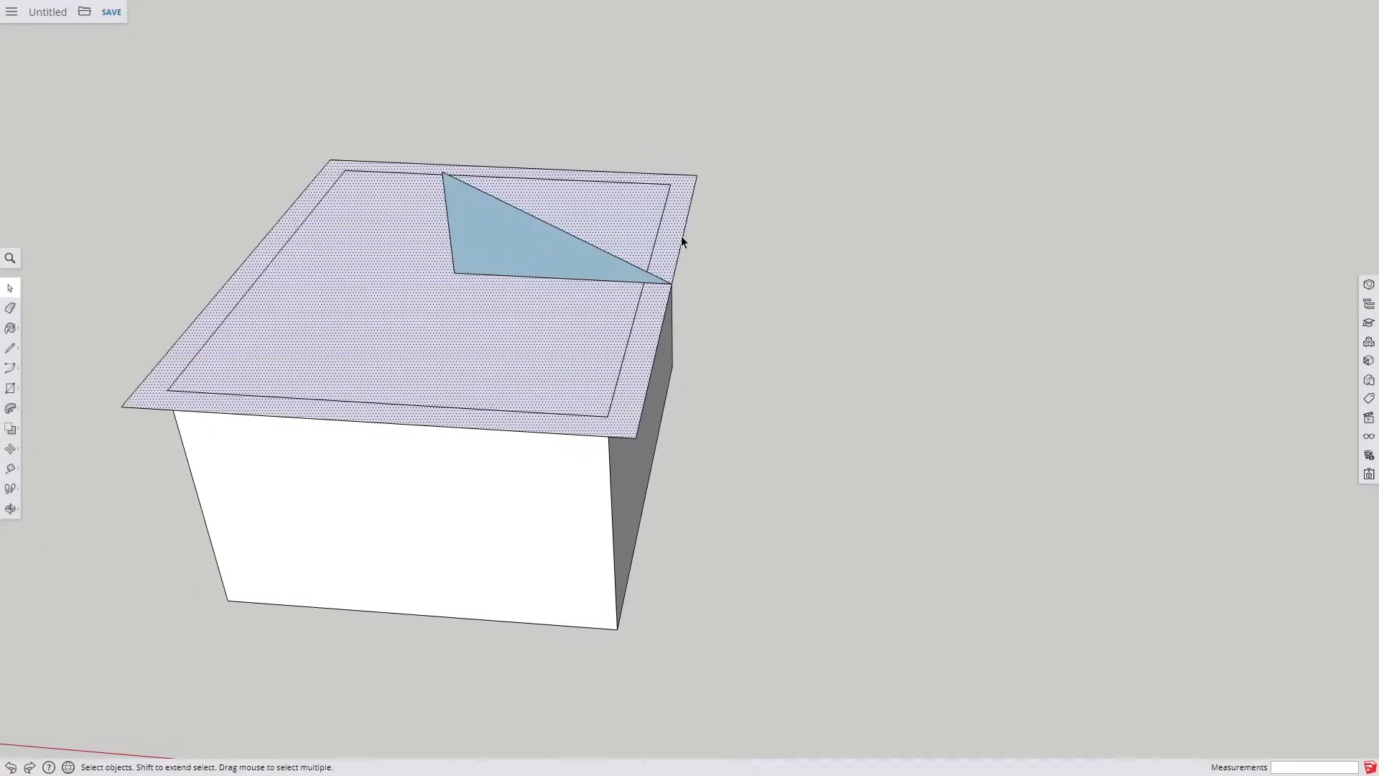
pyautogui.click(12, 413)
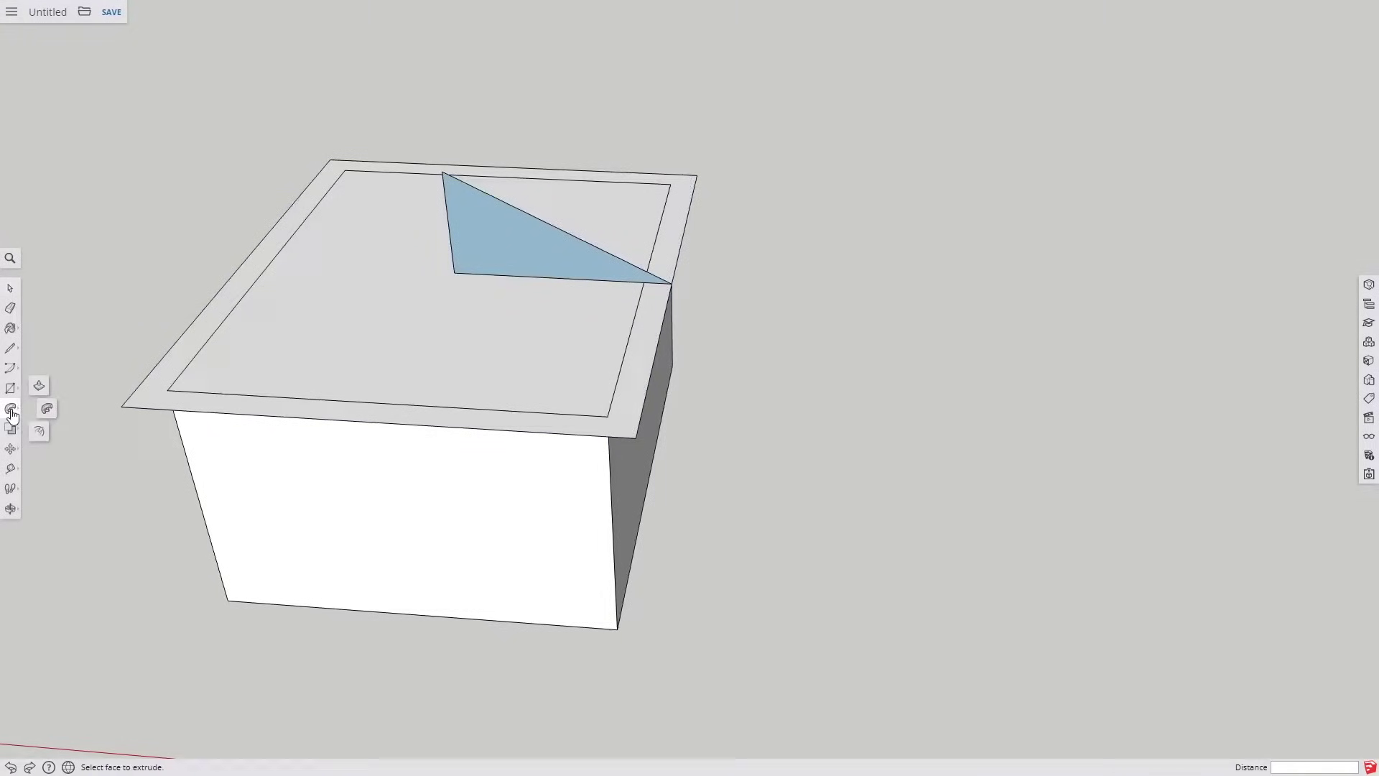
pyautogui.click(53, 416)
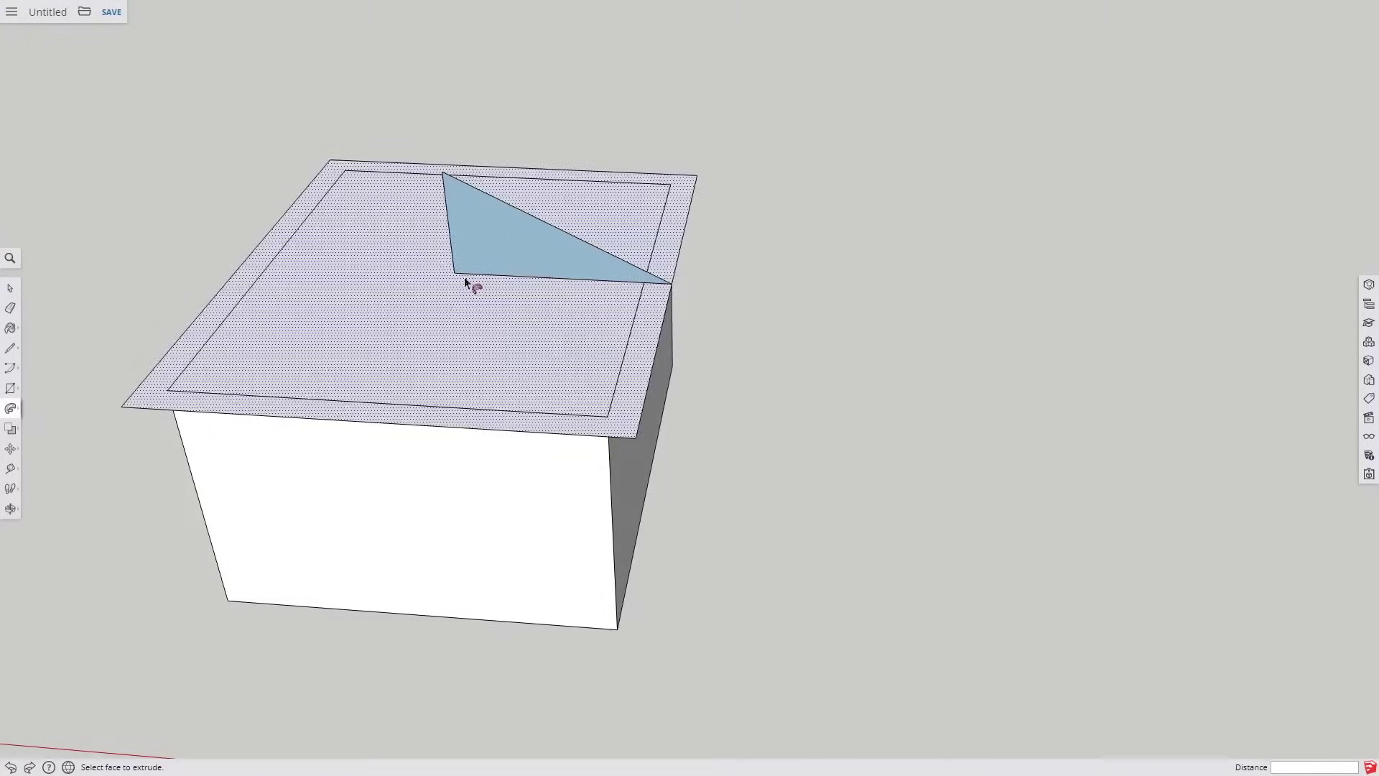
pyautogui.click(514, 242)
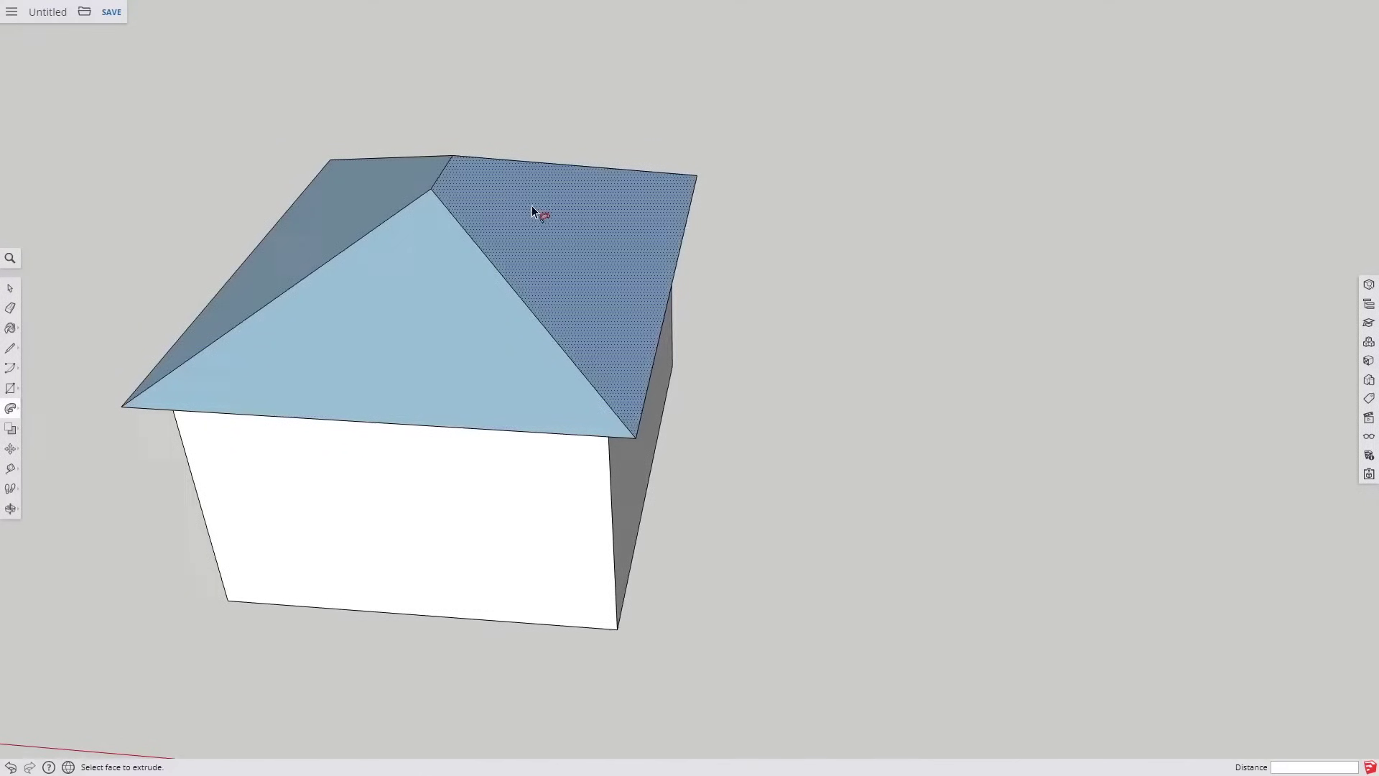
# Reverse the roof faces so they face outward and group the roof as one object
pyautogui.press('space')
pyautogui.click(532, 208)
pyautogui.rightClick(532, 209)
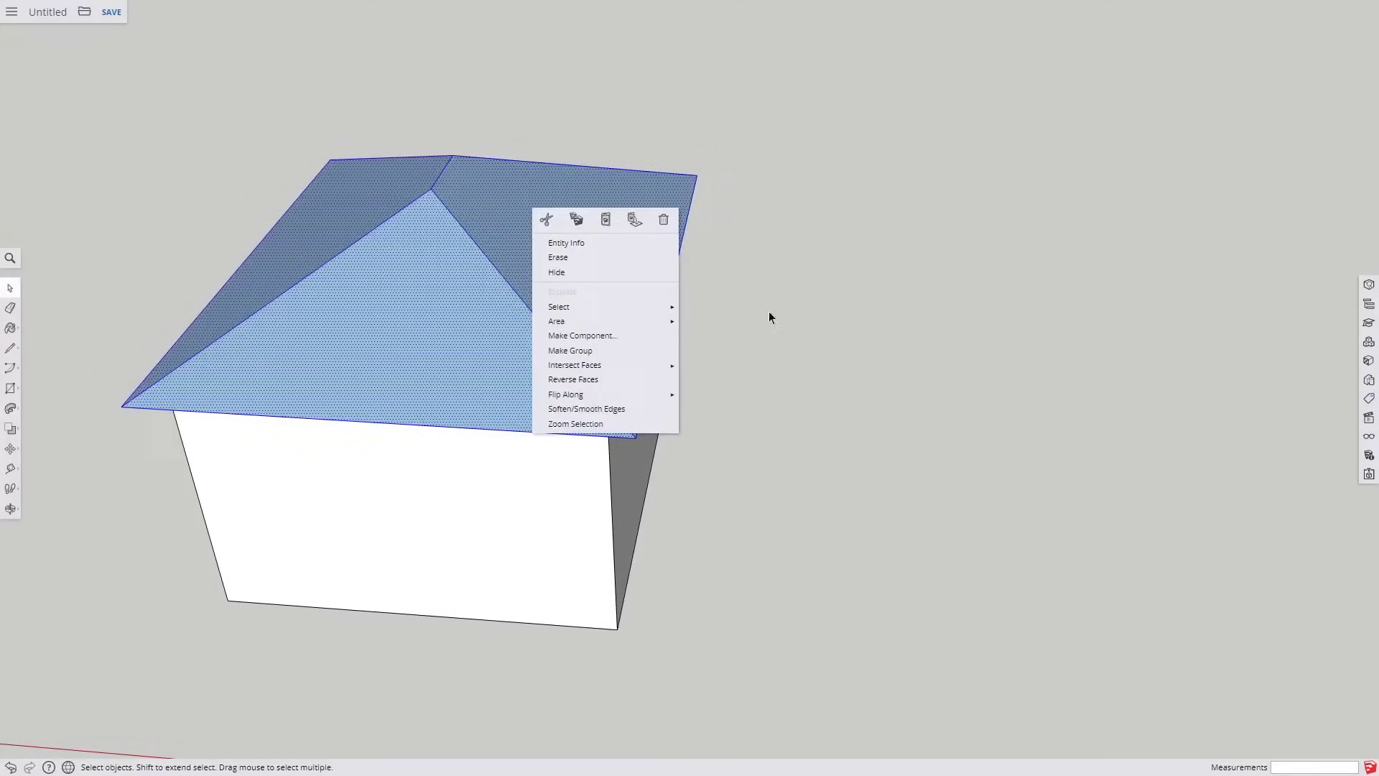
pyautogui.click(630, 379)
pyautogui.rightClick(566, 253)
pyautogui.click(651, 395)
pyautogui.scroll(-10, 840, 239)
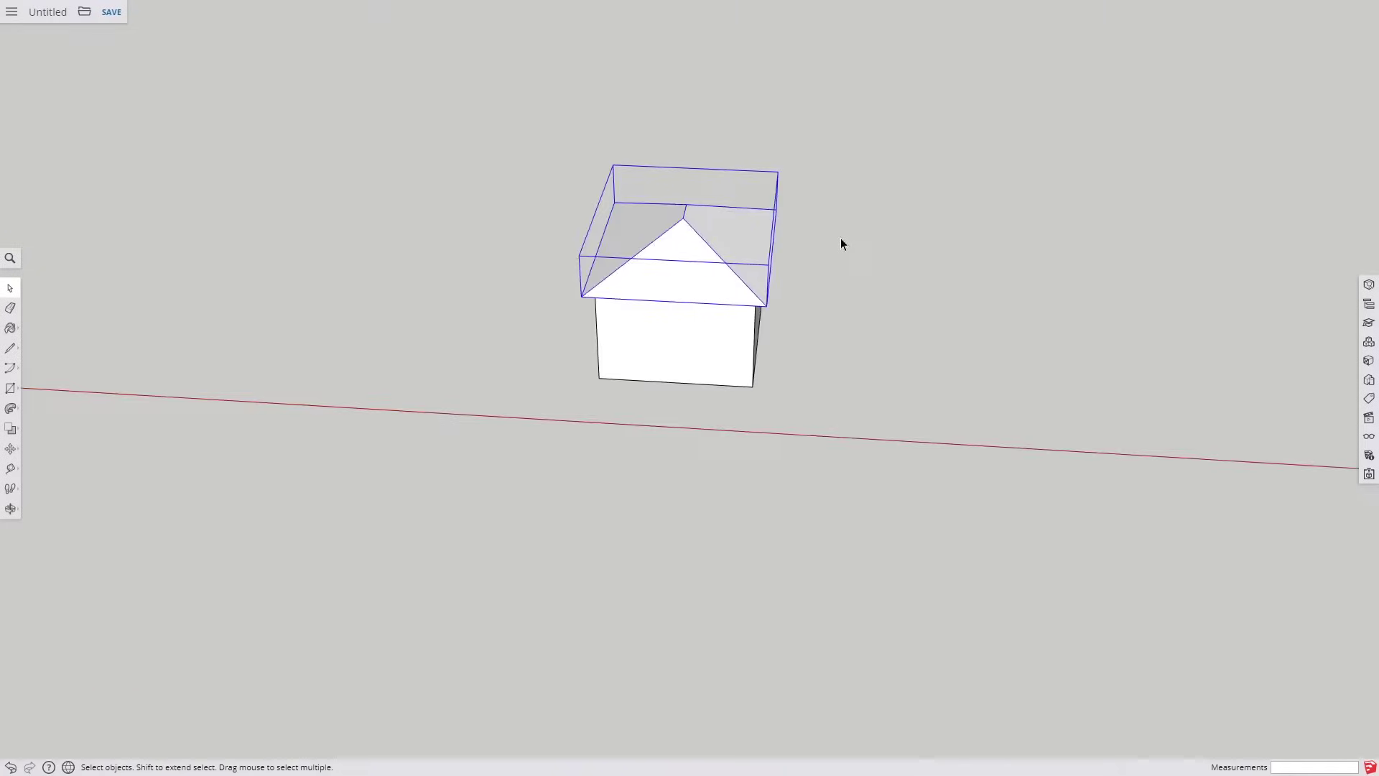
pyautogui.click(198, 206)
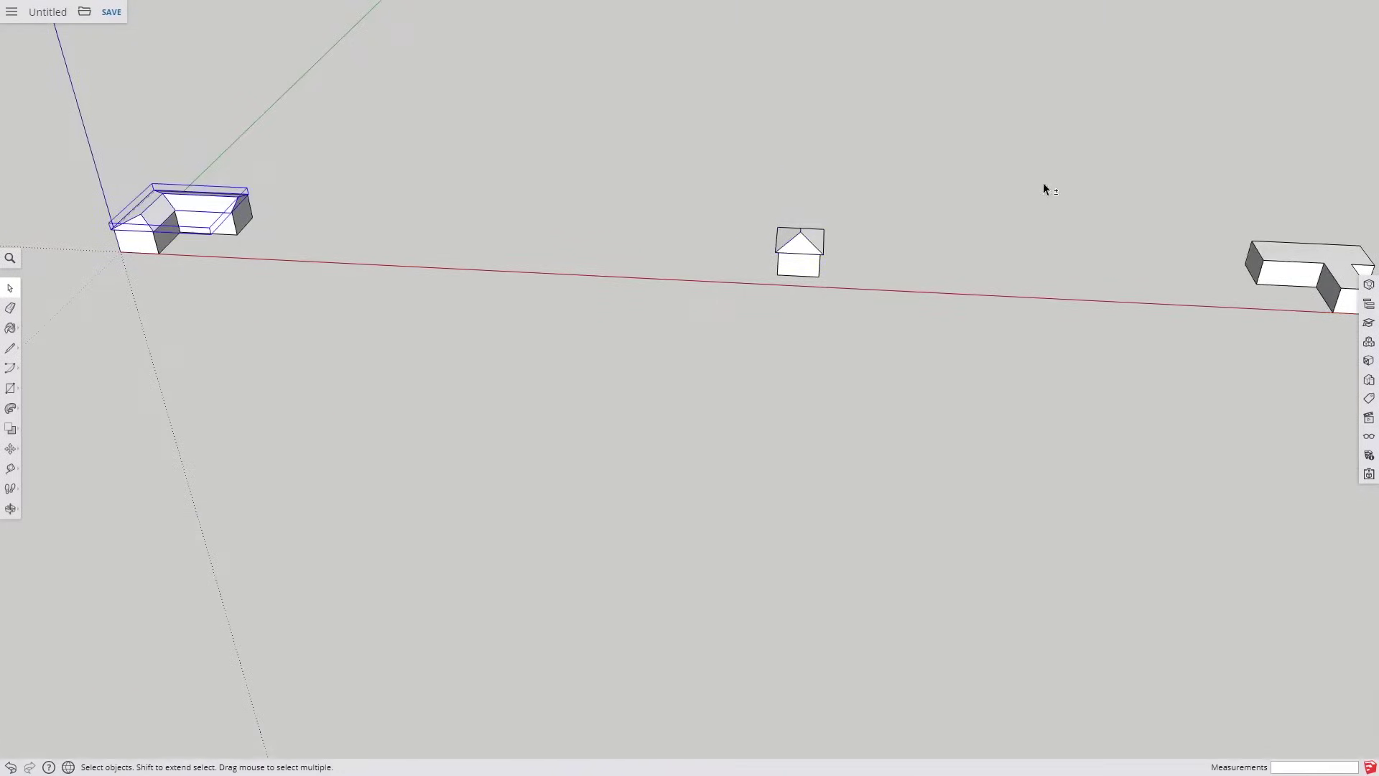
# Bring the T-shaped building into view and select its top face
pyautogui.keyDown('shift'); pyautogui.moveTo(1043, 187); pyautogui.dragTo(649, 280, button='middle'); pyautogui.keyUp('shift')
pyautogui.scroll(4, 699, 259)
pyautogui.keyDown('shift'); pyautogui.moveTo(347, 227); pyautogui.dragTo(632, 295, button='middle'); pyautogui.keyUp('shift')
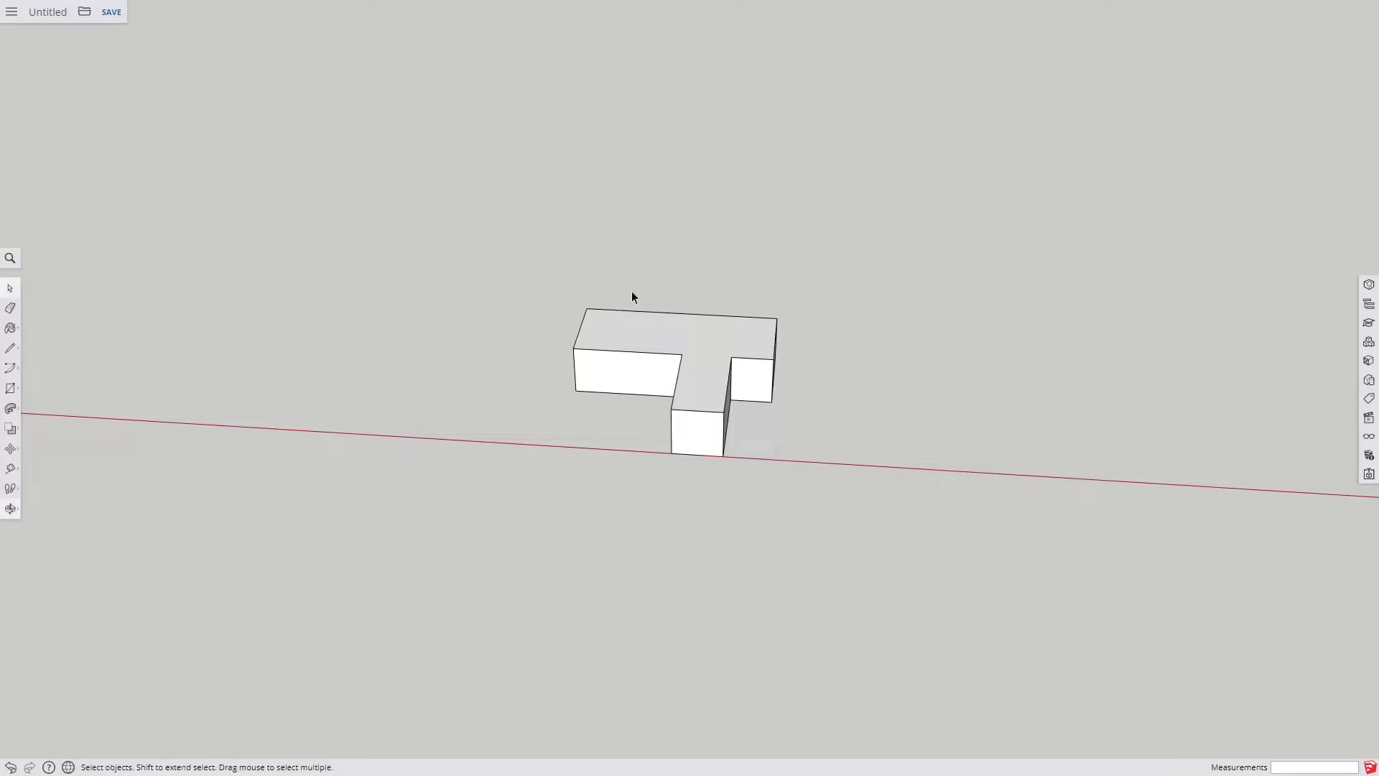
pyautogui.scroll(3, 658, 336)
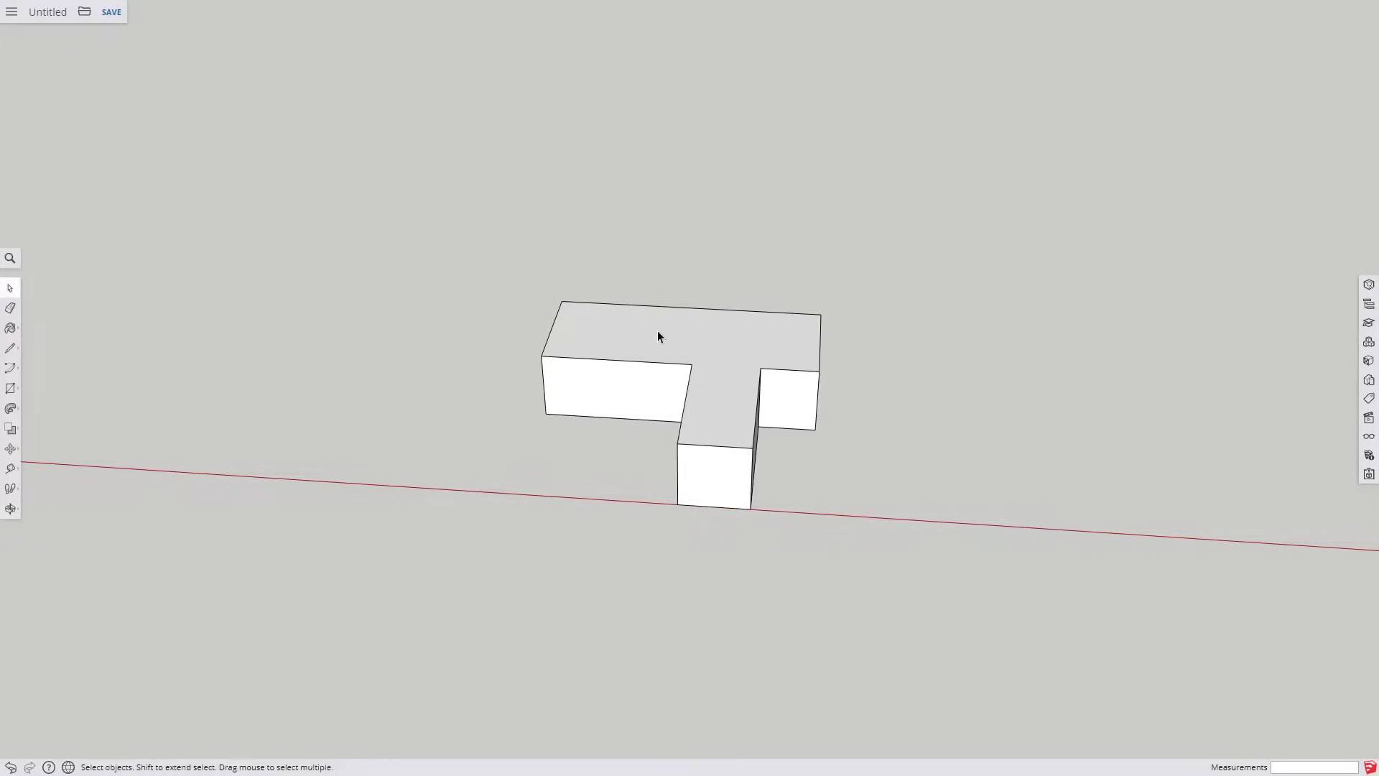
pyautogui.moveTo(726, 354); pyautogui.dragTo(640, 305, button='middle')
pyautogui.doubleClick(640, 305)
pyautogui.click(641, 306)
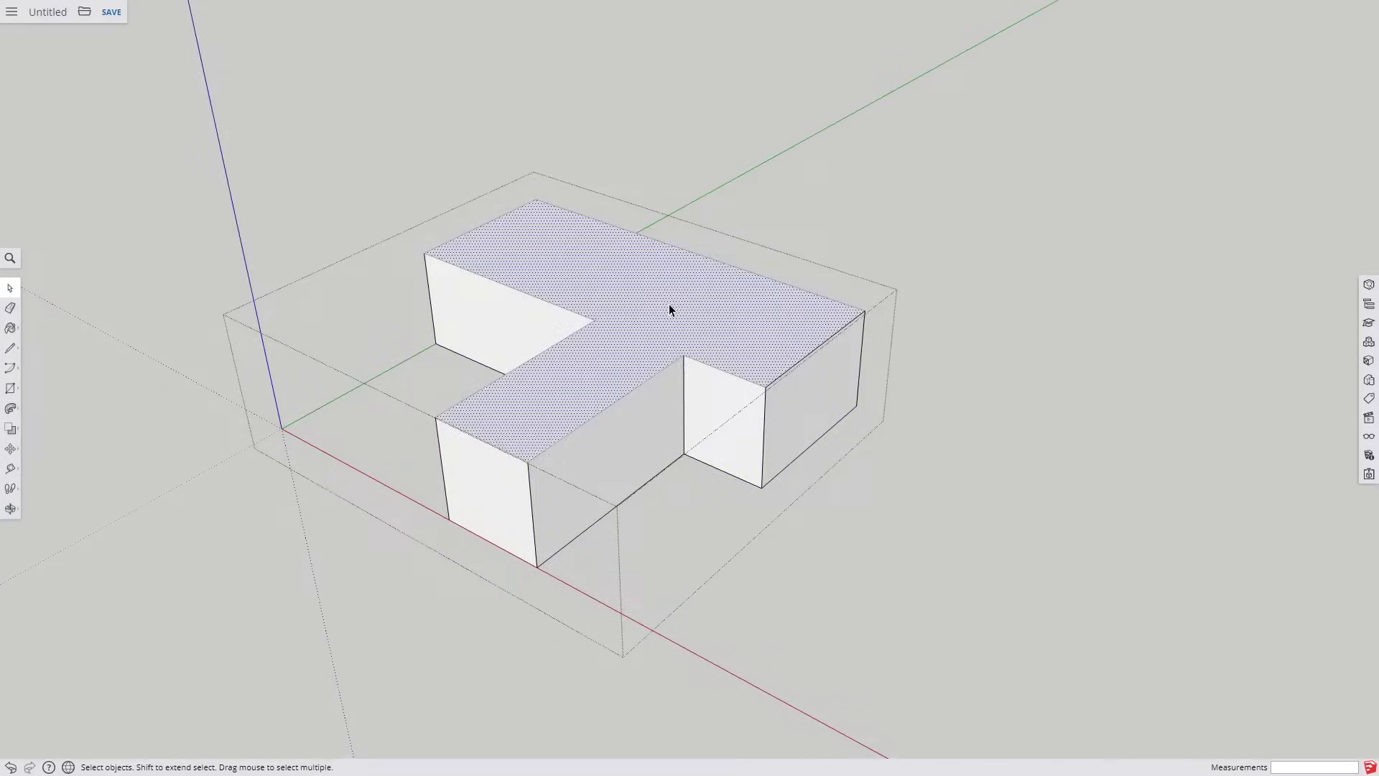
pyautogui.click(957, 225)
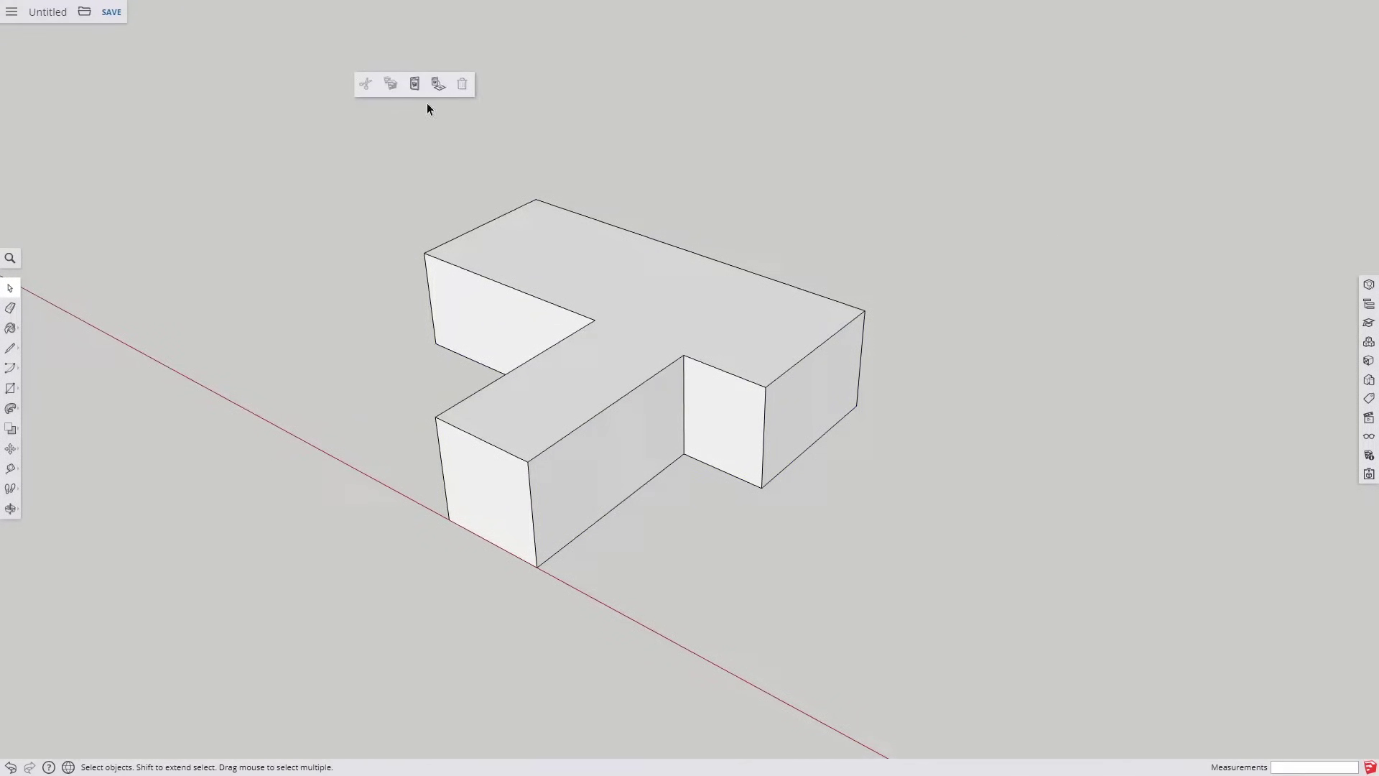
pyautogui.click(437, 86)
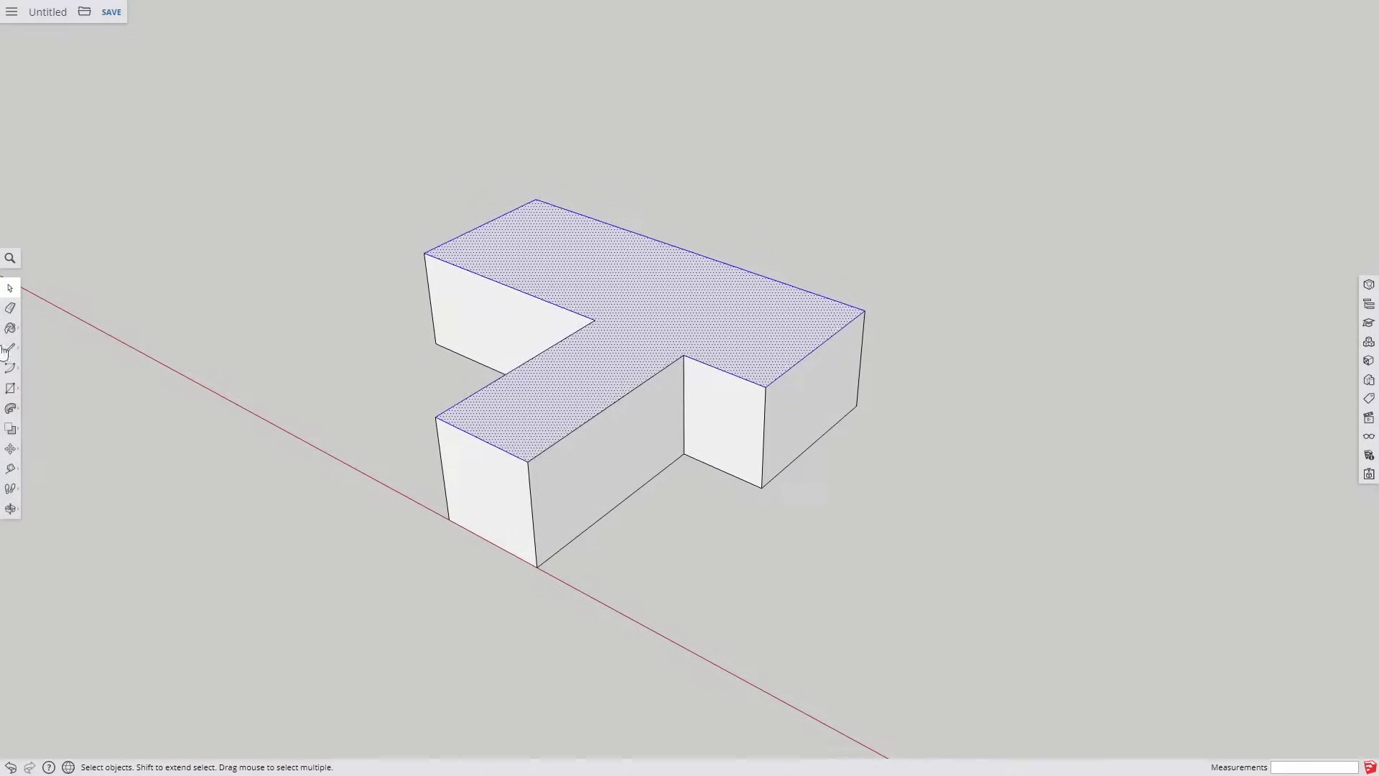
# Offset the T-shaped top face's outline outward to form an overhang ring, then select the ring
pyautogui.click(10, 408)
pyautogui.click(43, 431)
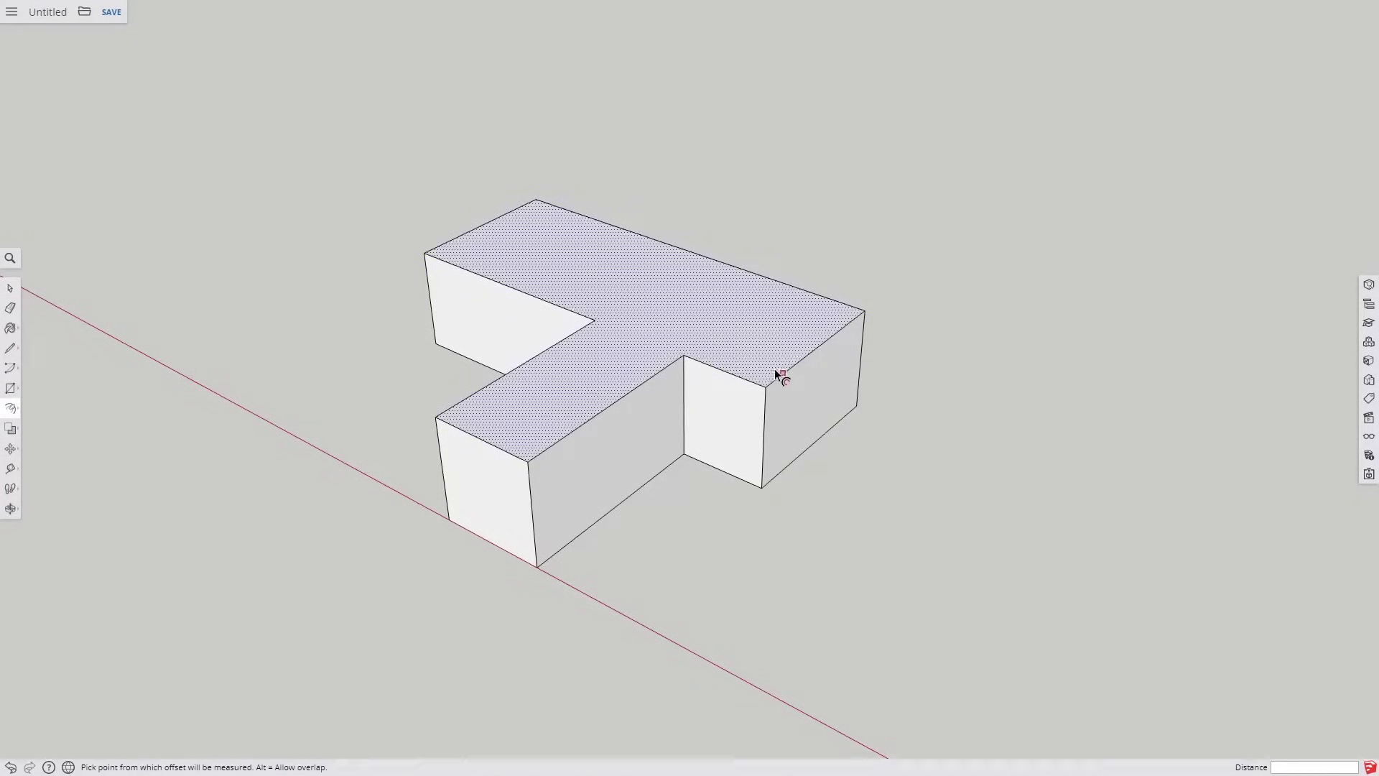
pyautogui.click(780, 371)
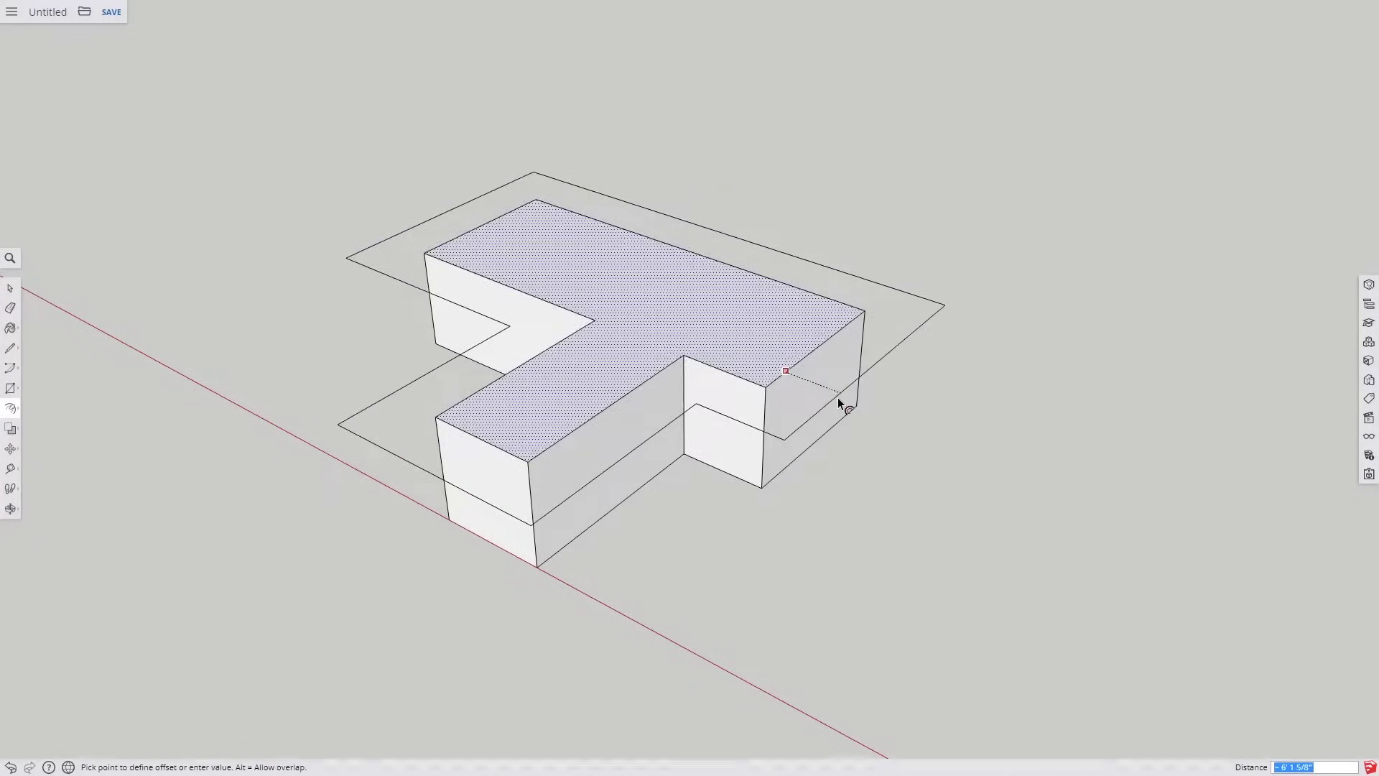
pyautogui.click(839, 404)
pyautogui.press('space')
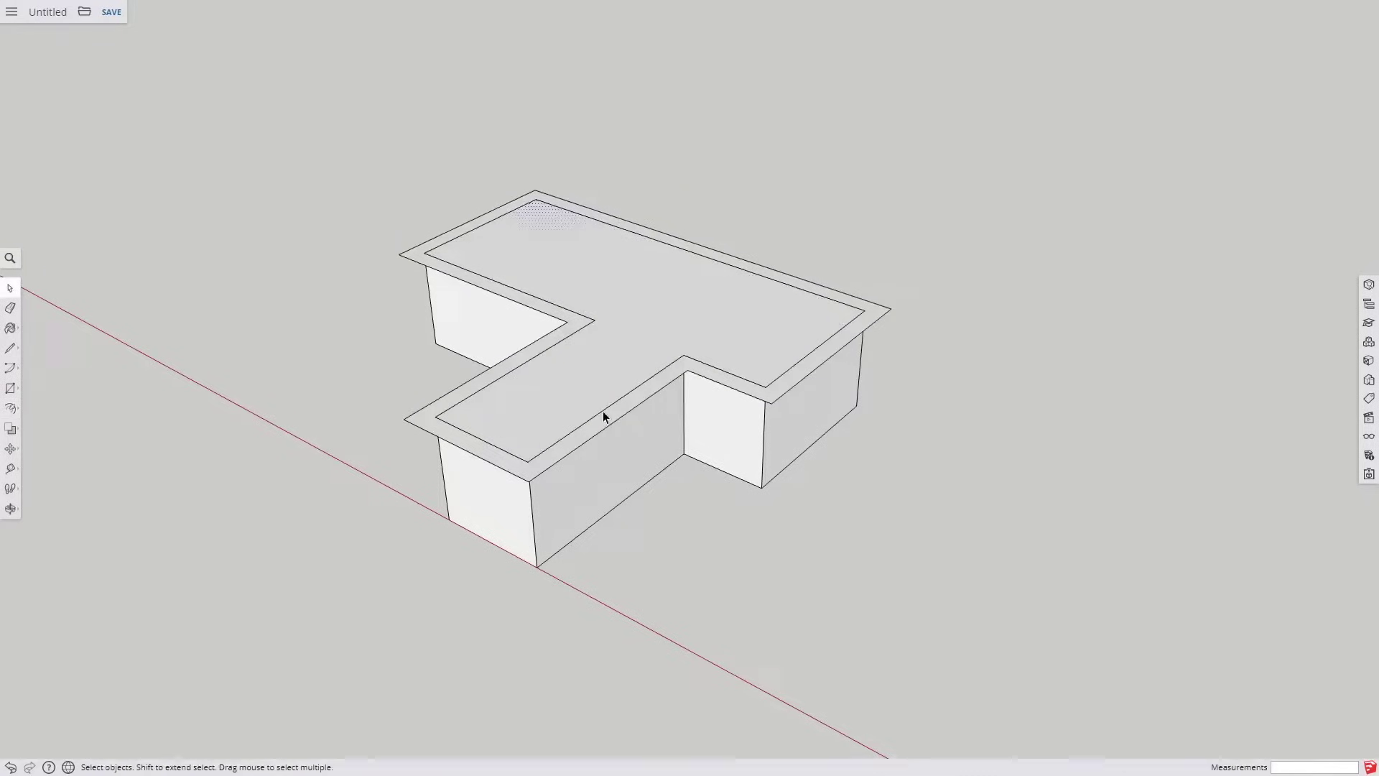
pyautogui.click(751, 392)
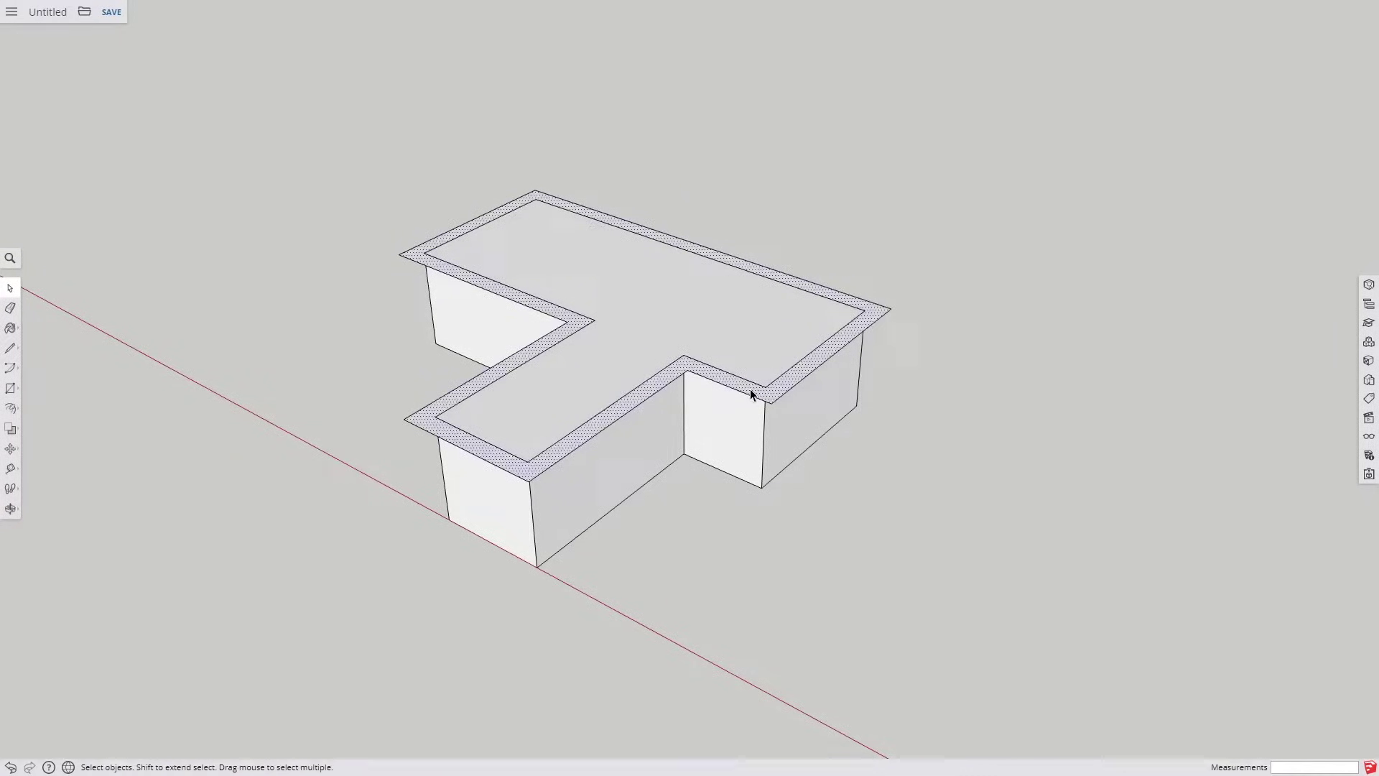
pyautogui.rightClick(750, 389)
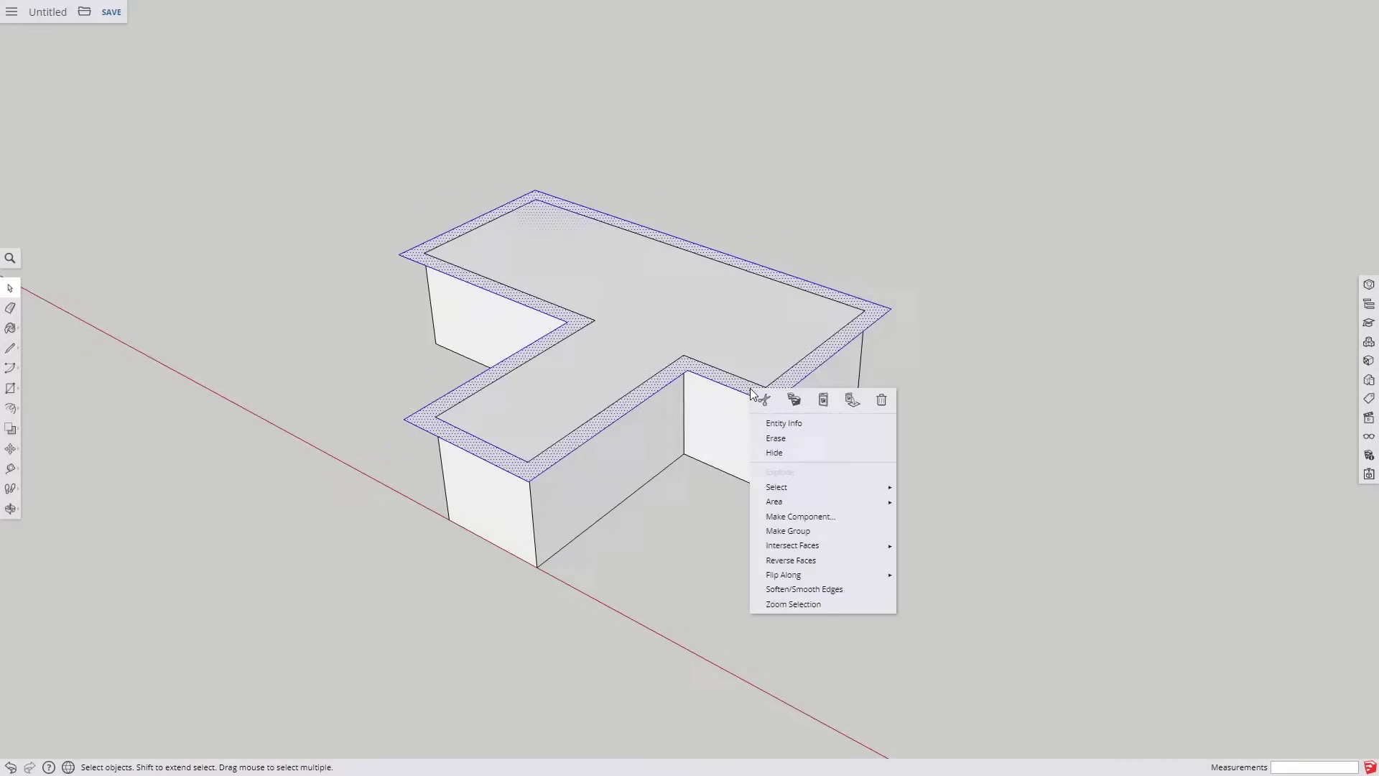
# Group the overhang ring, then Push/Pull the inner T face up into a tall block
pyautogui.click(824, 533)
pyautogui.doubleClick(748, 390)
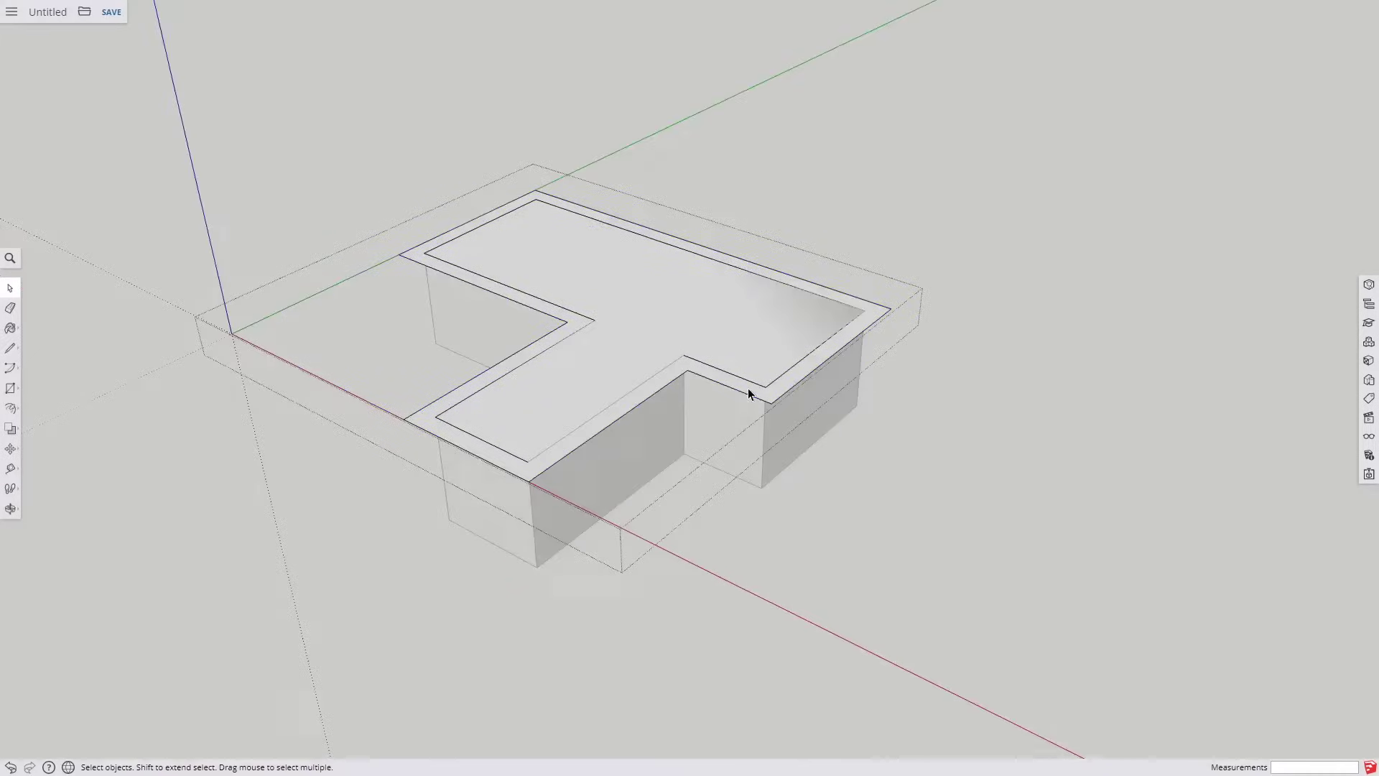
pyautogui.click(758, 387)
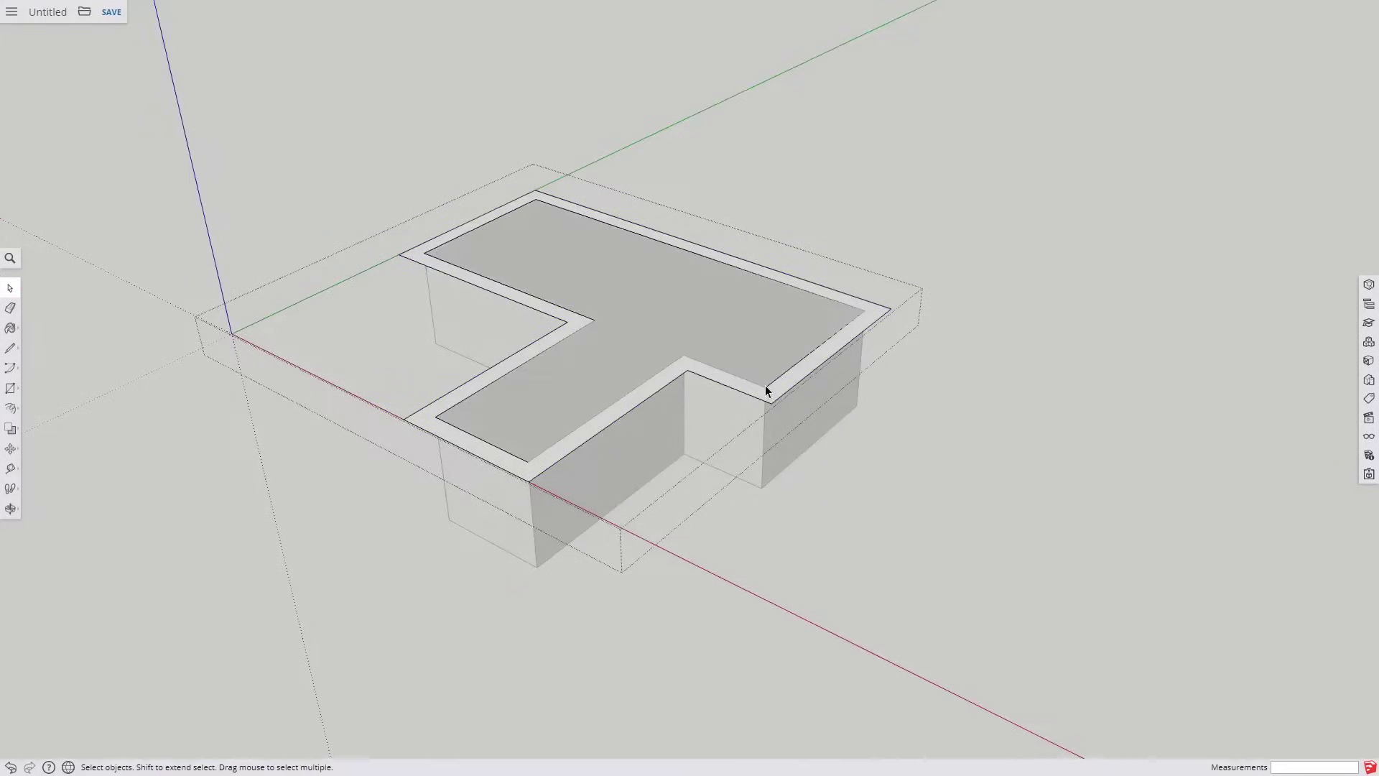
pyautogui.click(766, 386)
pyautogui.click(777, 376)
pyautogui.click(574, 432)
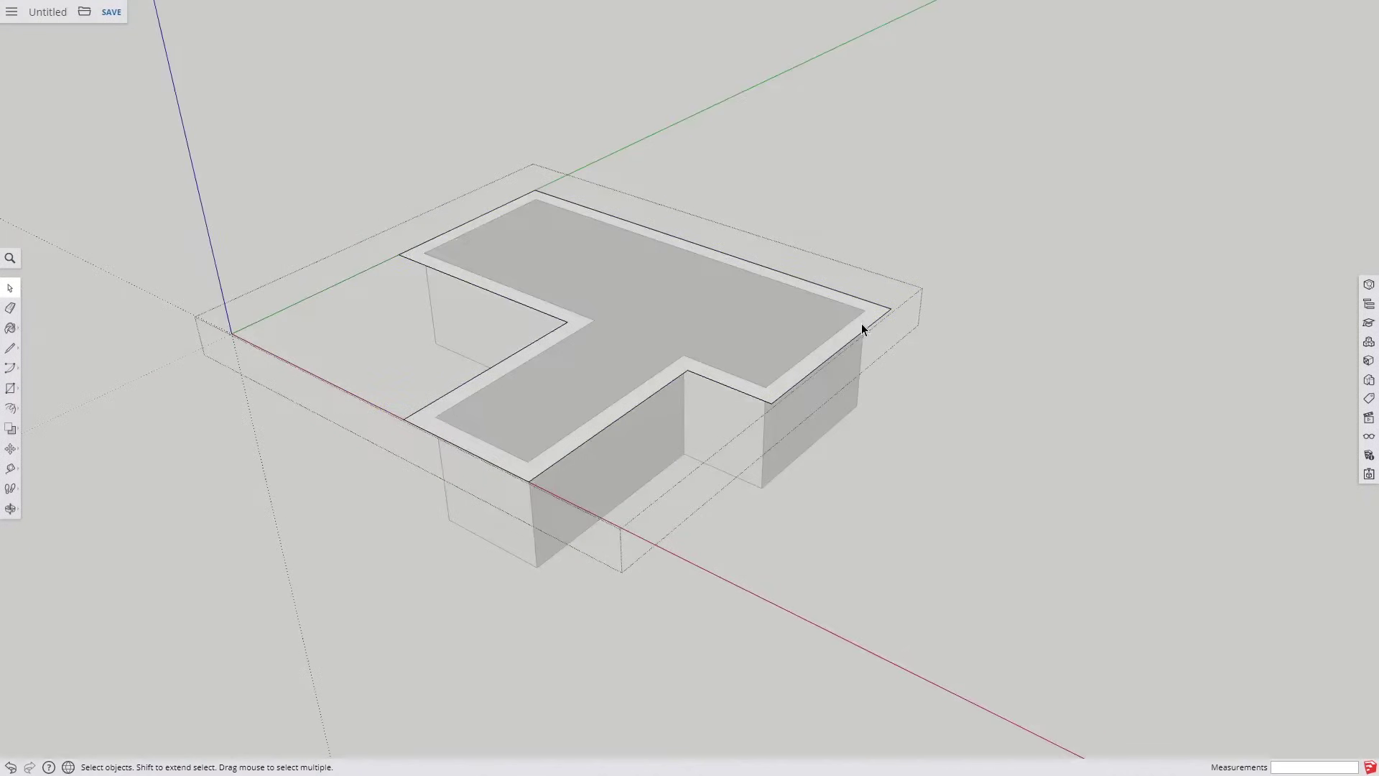
pyautogui.press('p')
pyautogui.moveTo(855, 323); pyautogui.dragTo(819, 132)
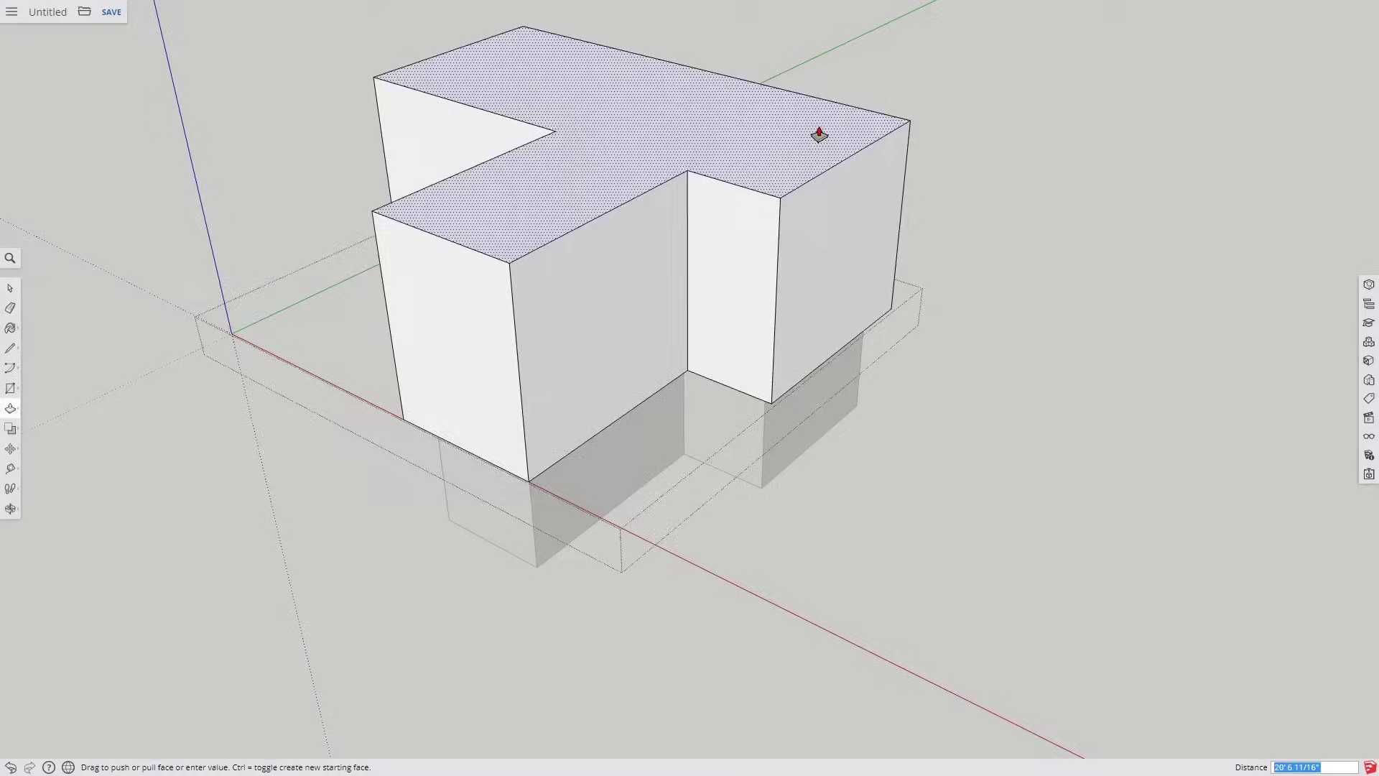
pyautogui.press('space')
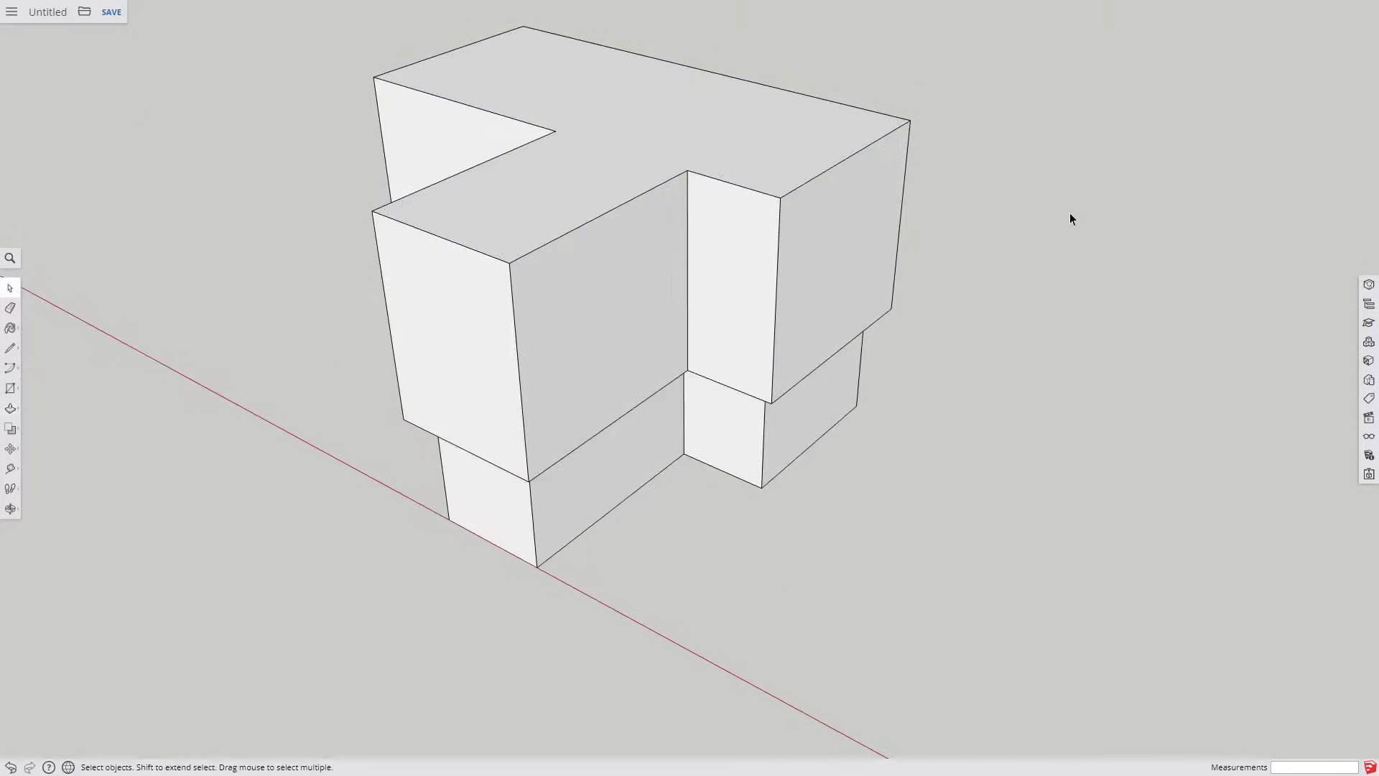
pyautogui.scroll(-5, 1063, 230)
pyautogui.click(862, 230)
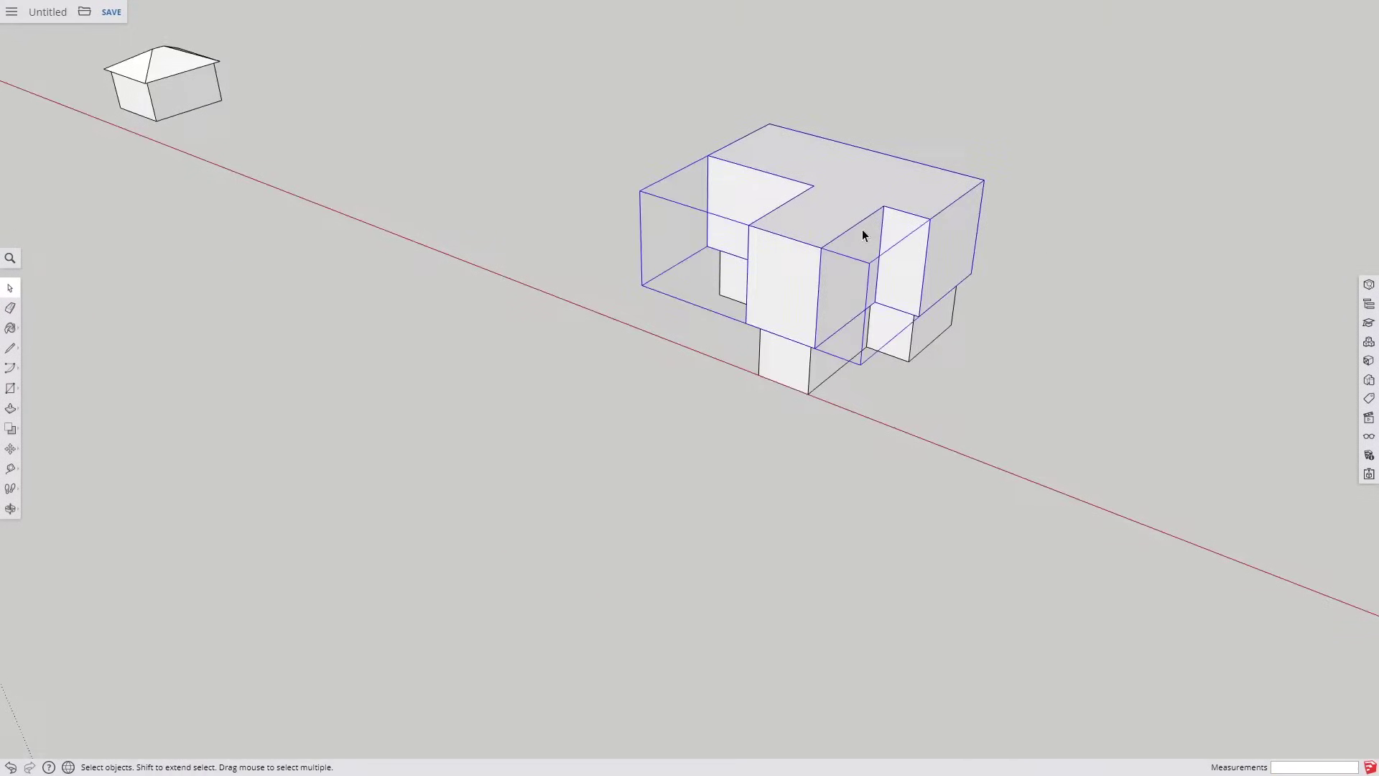
pyautogui.click(1369, 284)
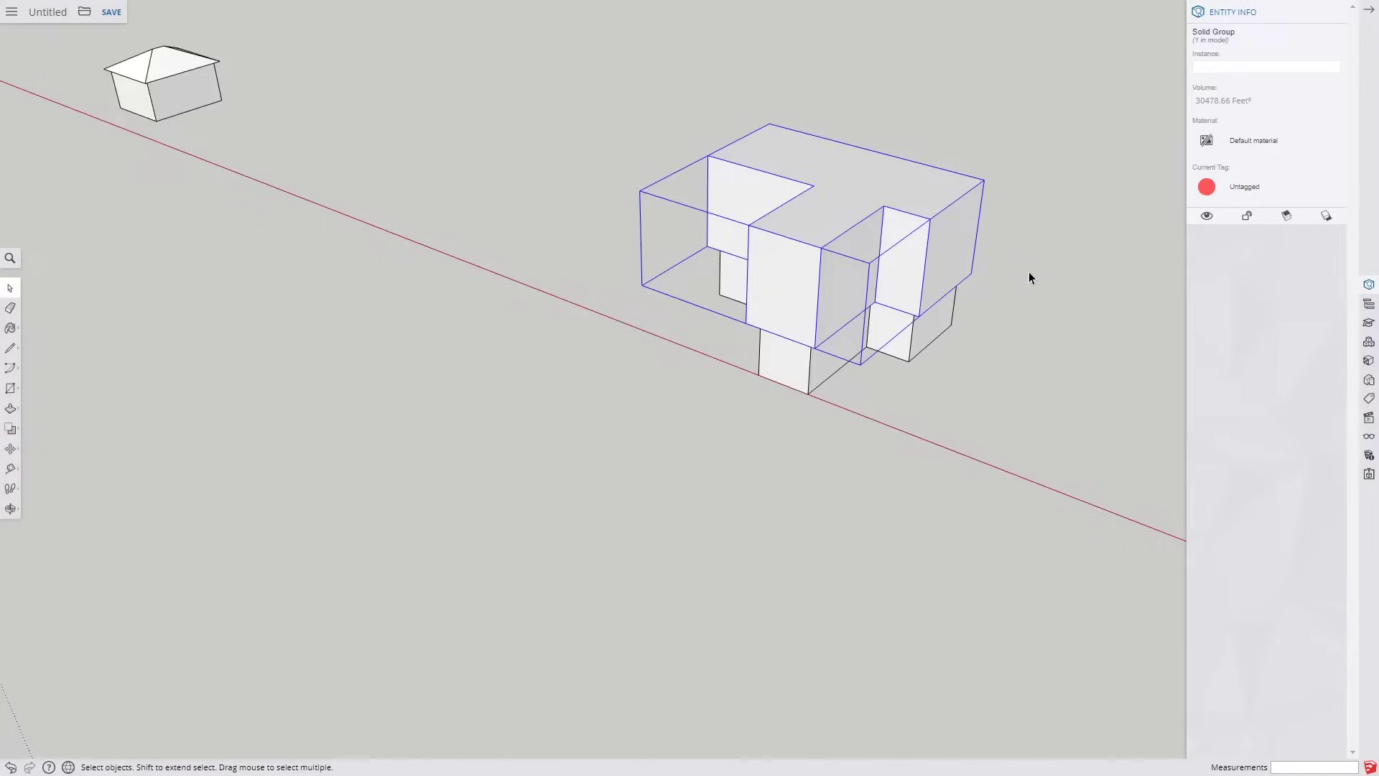
pyautogui.click(690, 36)
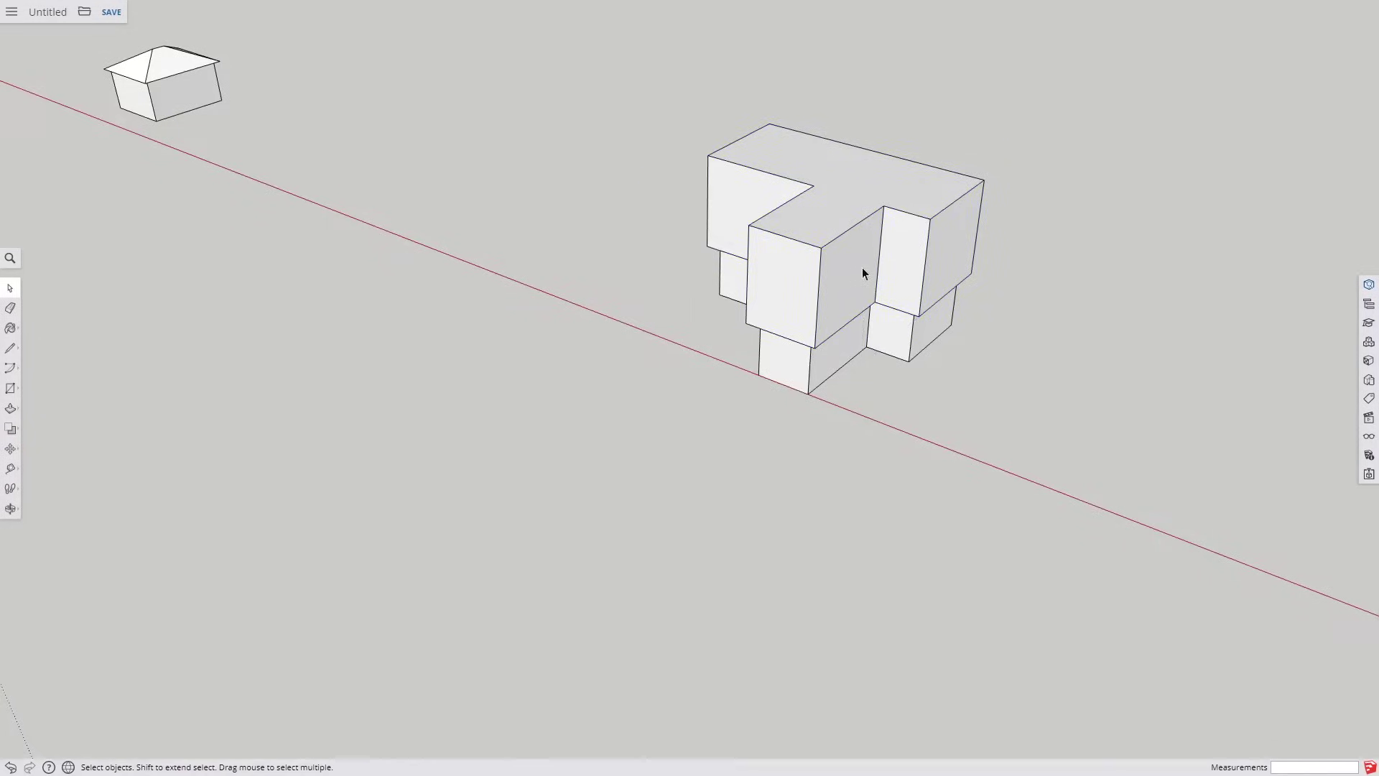
pyautogui.moveTo(862, 273)
pyautogui.mouseDown(button='middle')
pyautogui.moveTo(957, 259)
pyautogui.moveTo(1009, 320)
pyautogui.moveTo(702, 345)
pyautogui.mouseUp(button='middle')
# Start a cutter profile on the ground beside the building and select the small triangle face
pyautogui.press('l')
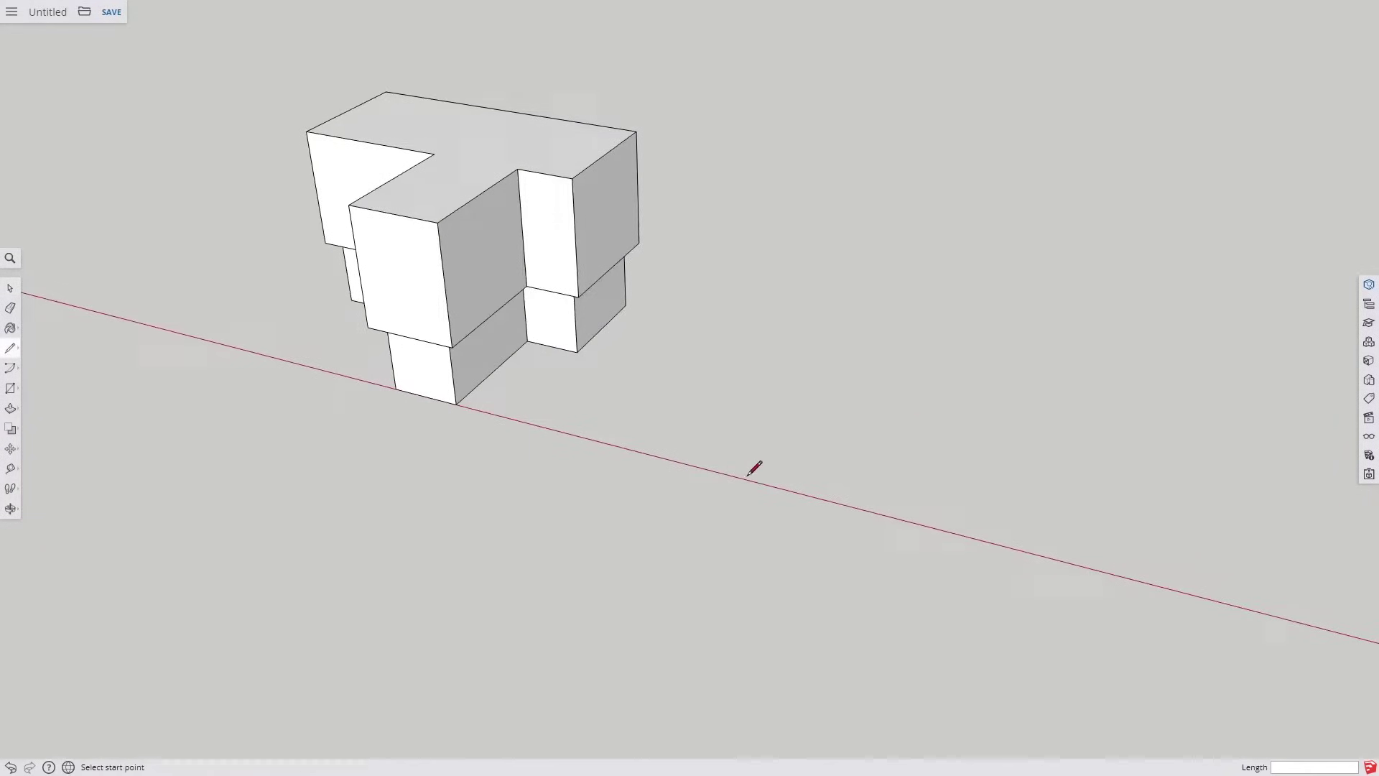
pyautogui.click(736, 411)
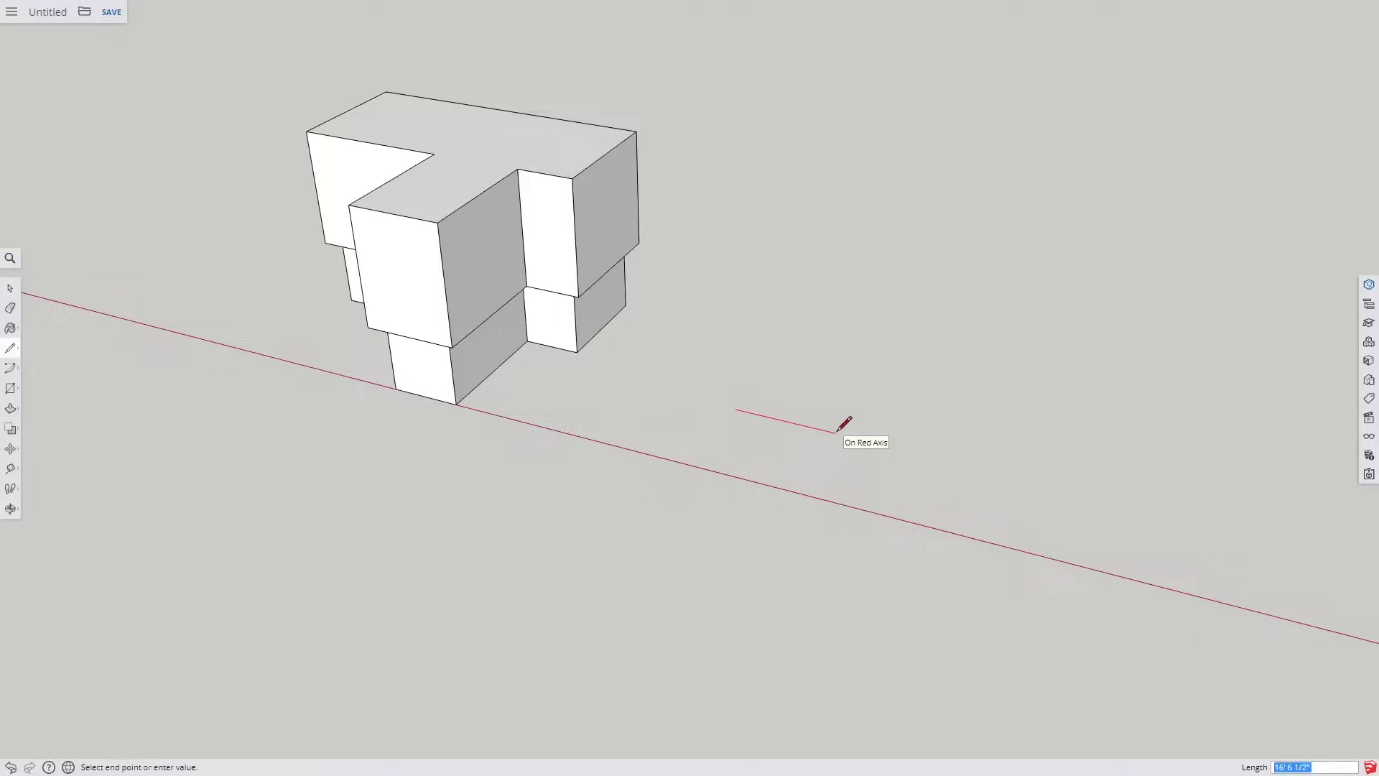
pyautogui.press('Escape')
pyautogui.scroll(3, 735, 410)
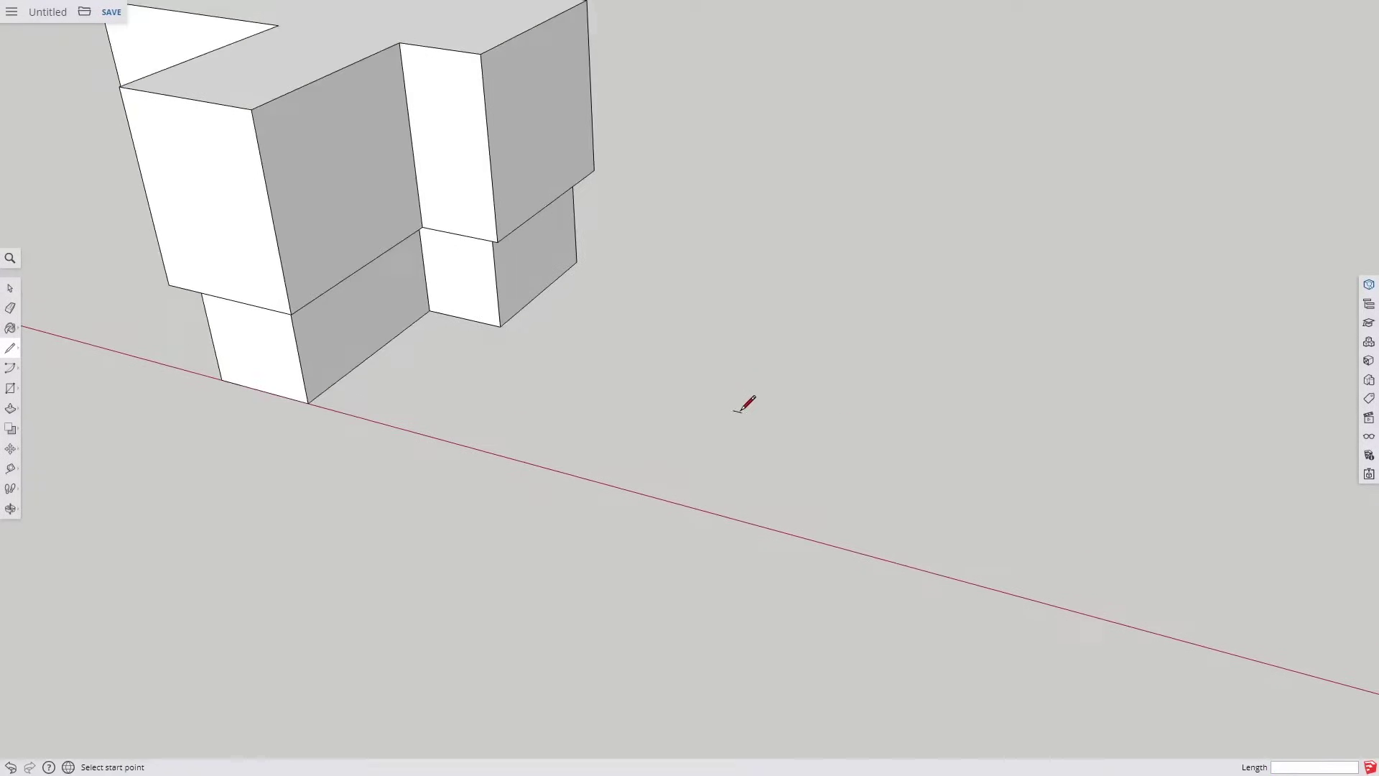
pyautogui.click(733, 409)
pyautogui.scroll(3, 738, 370)
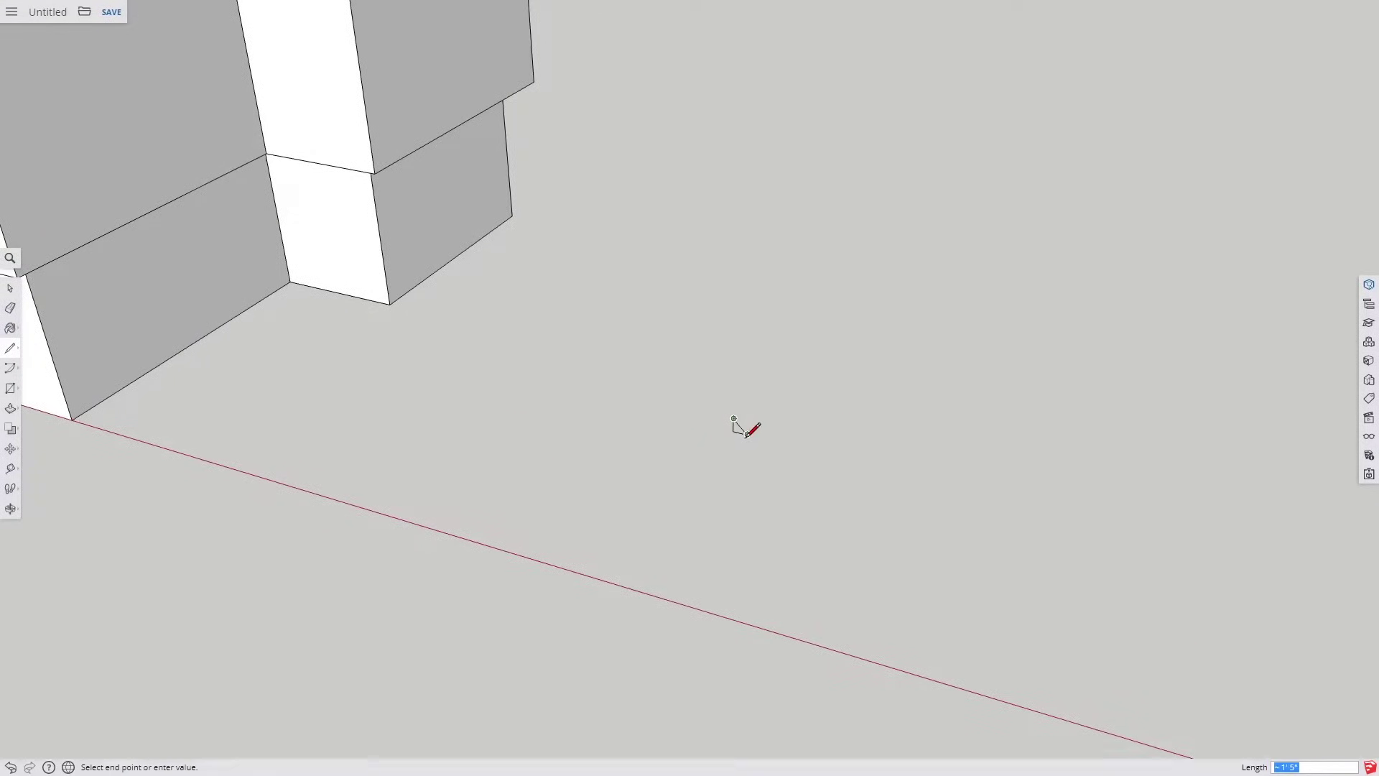
pyautogui.press('Escape')
pyautogui.scroll(3, 747, 426)
pyautogui.press('space')
pyautogui.scroll(2, 734, 424)
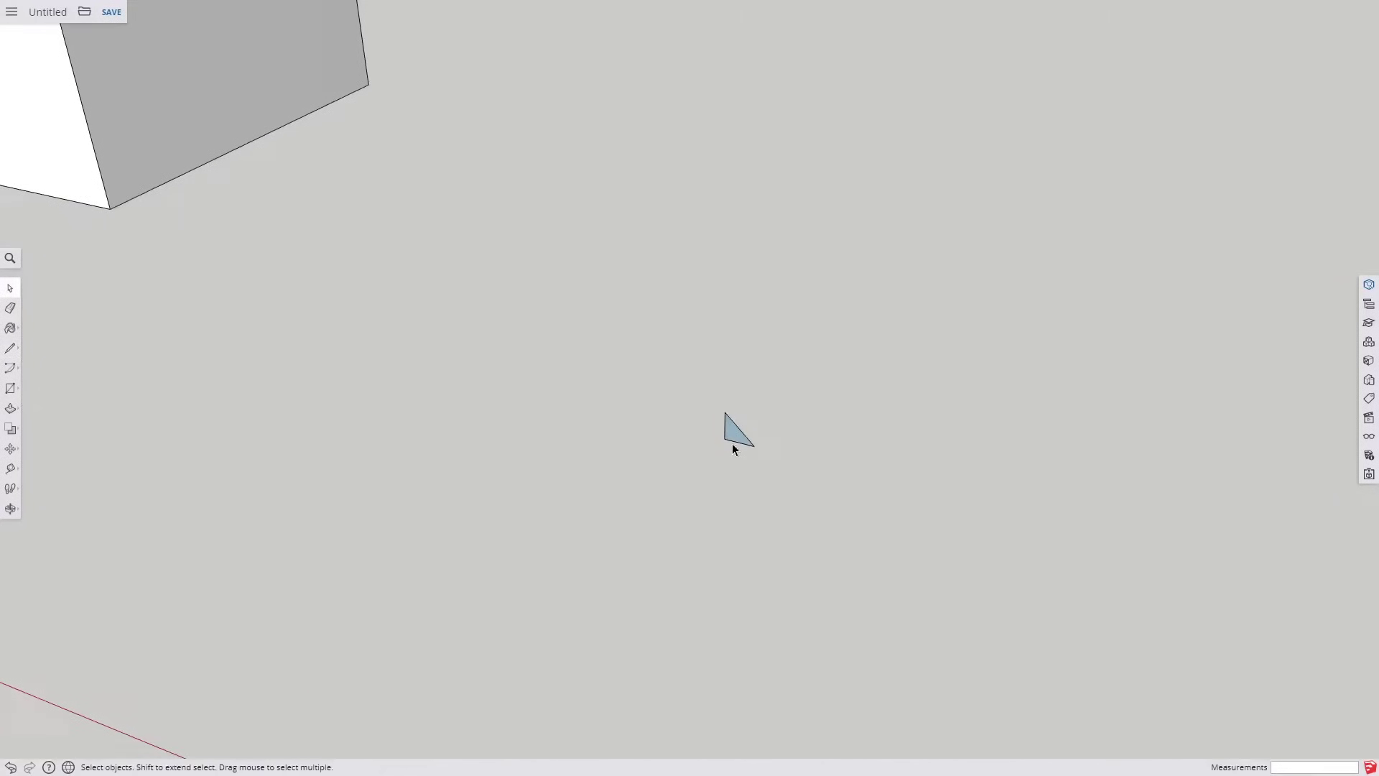
pyautogui.click(733, 440)
# Draw the cutter triangle's edges: one along the red axis, a vertical, and a diagonal
pyautogui.press('l')
pyautogui.scroll(-4, 739, 431)
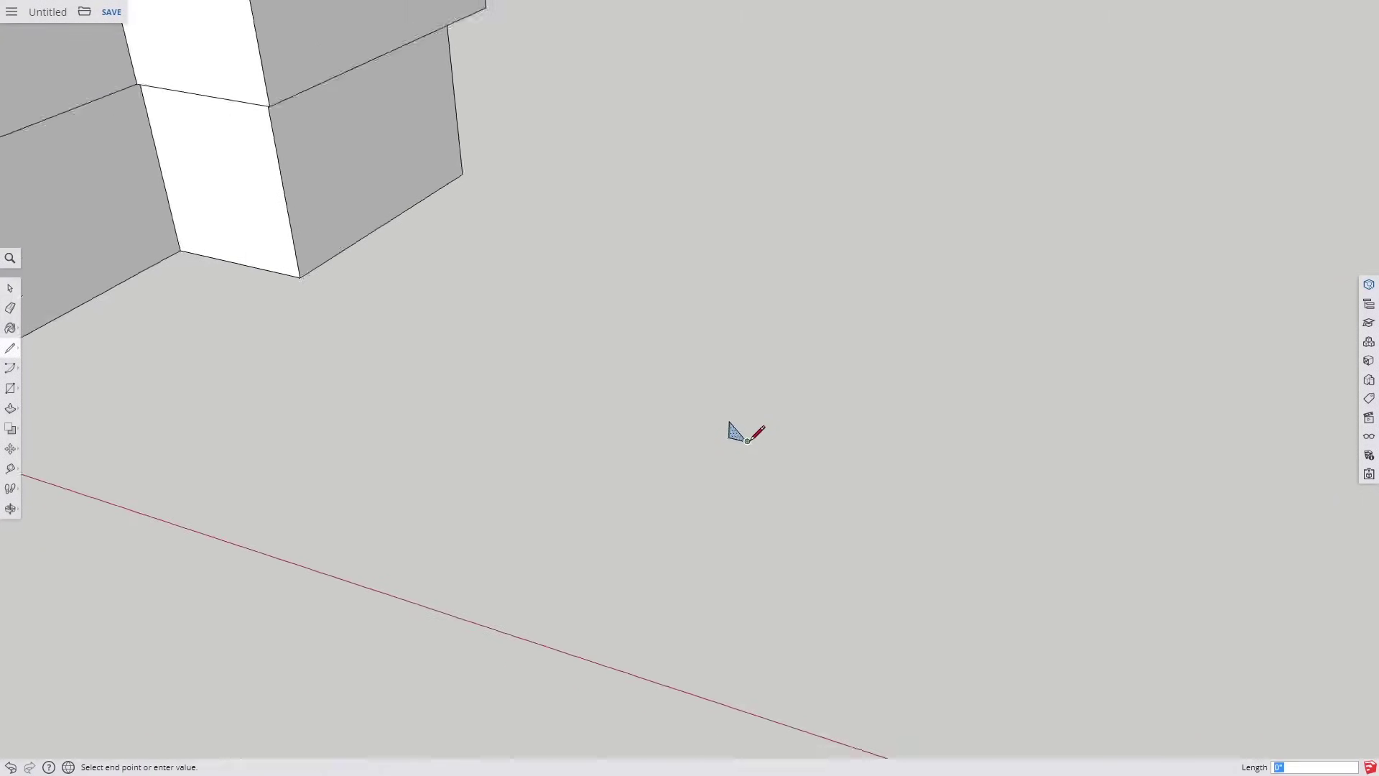
pyautogui.click(740, 434)
pyautogui.click(497, 379)
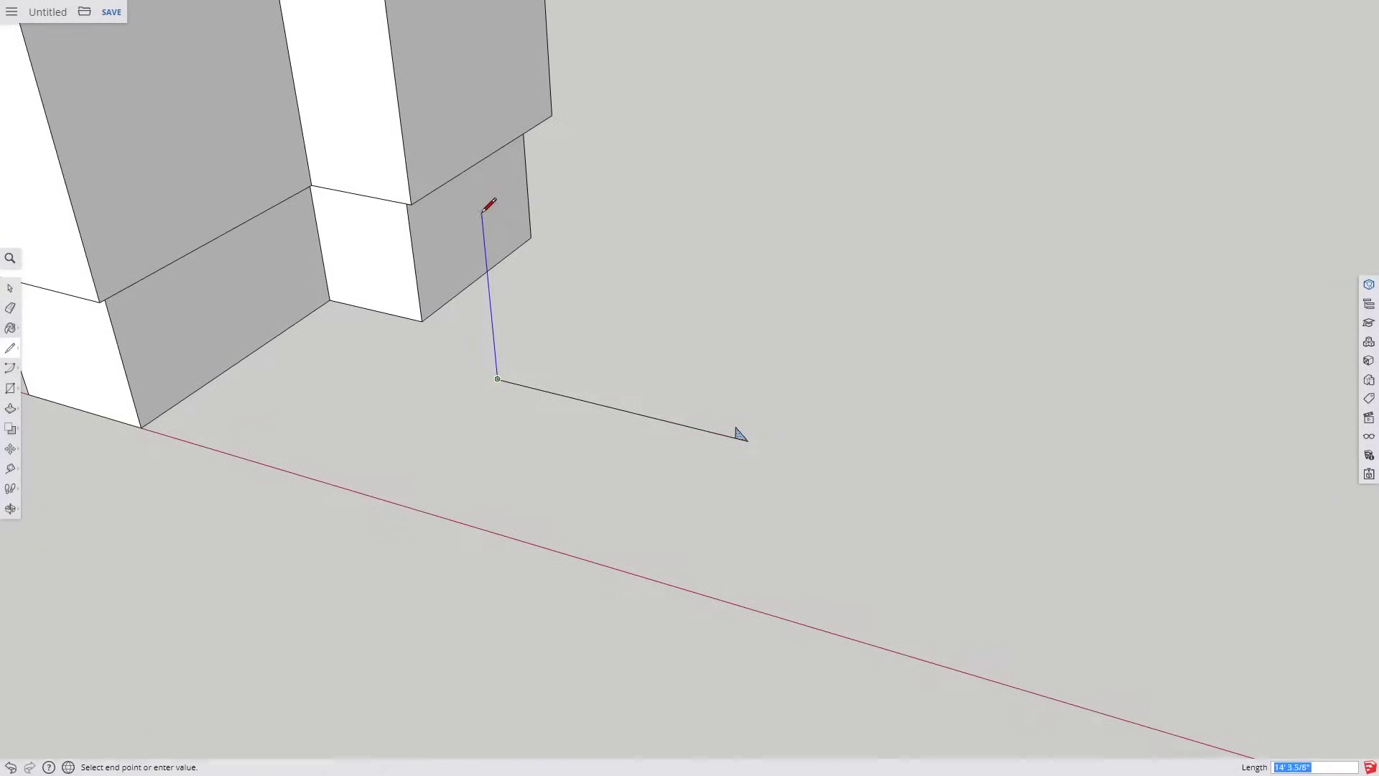
pyautogui.click(481, 201)
pyautogui.press('Escape')
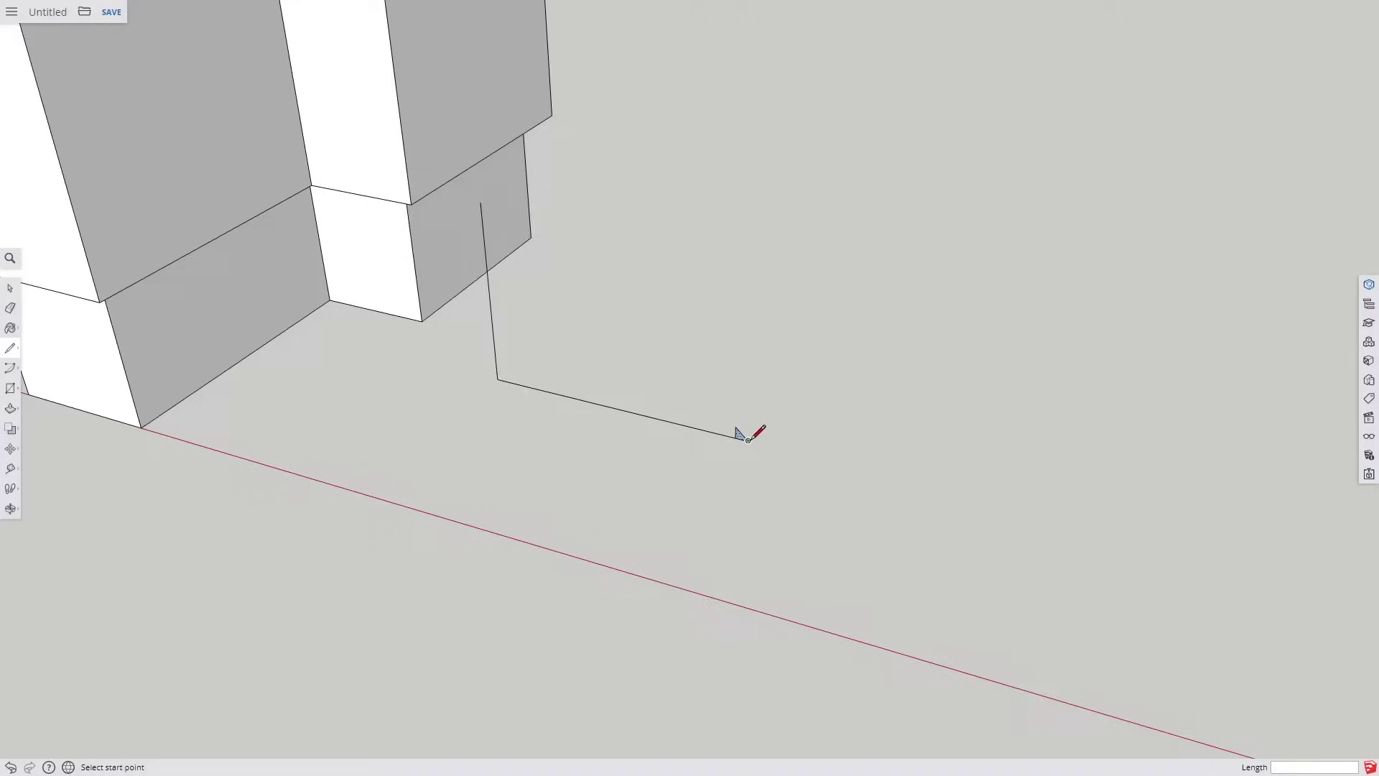
pyautogui.hotkey('ctrl', 'z')
pyautogui.click(748, 439)
pyautogui.click(453, 136)
pyautogui.press('Escape')
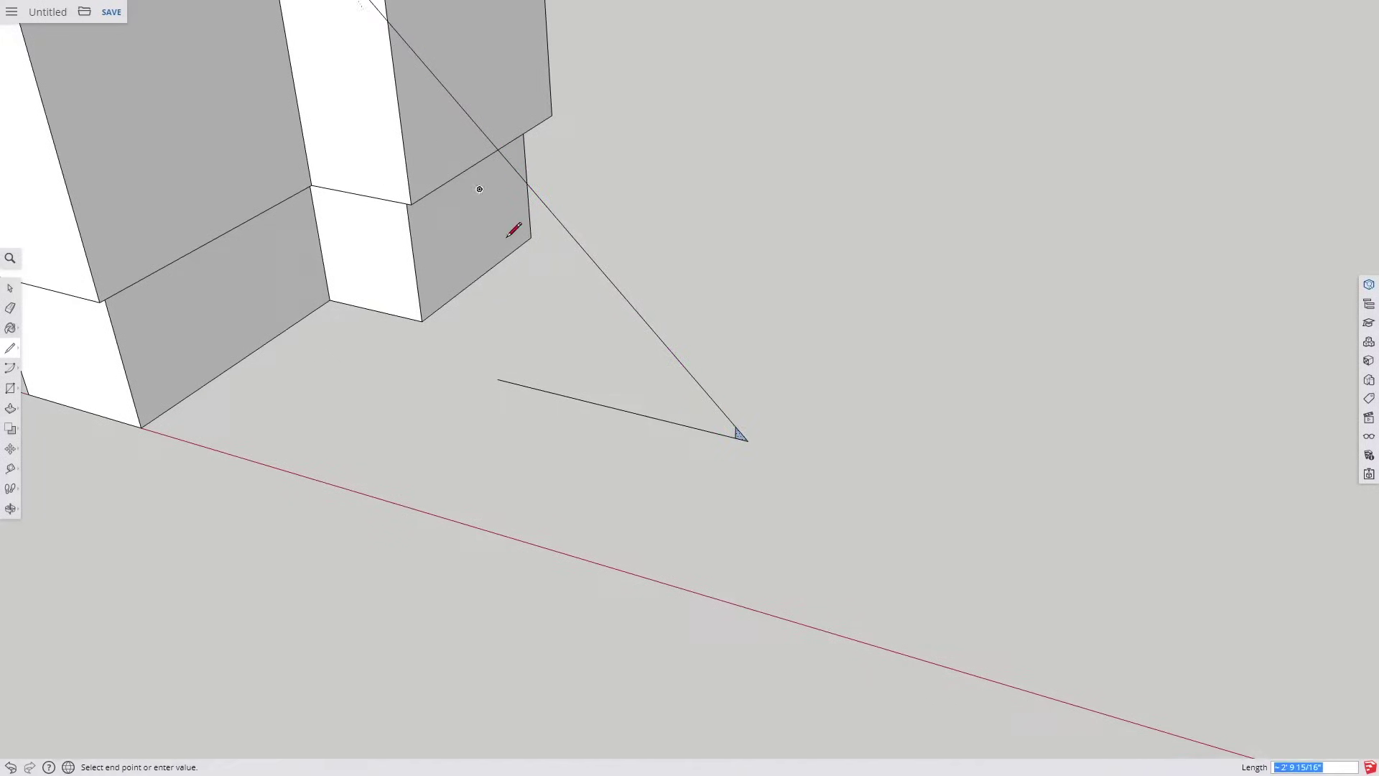
pyautogui.click(497, 378)
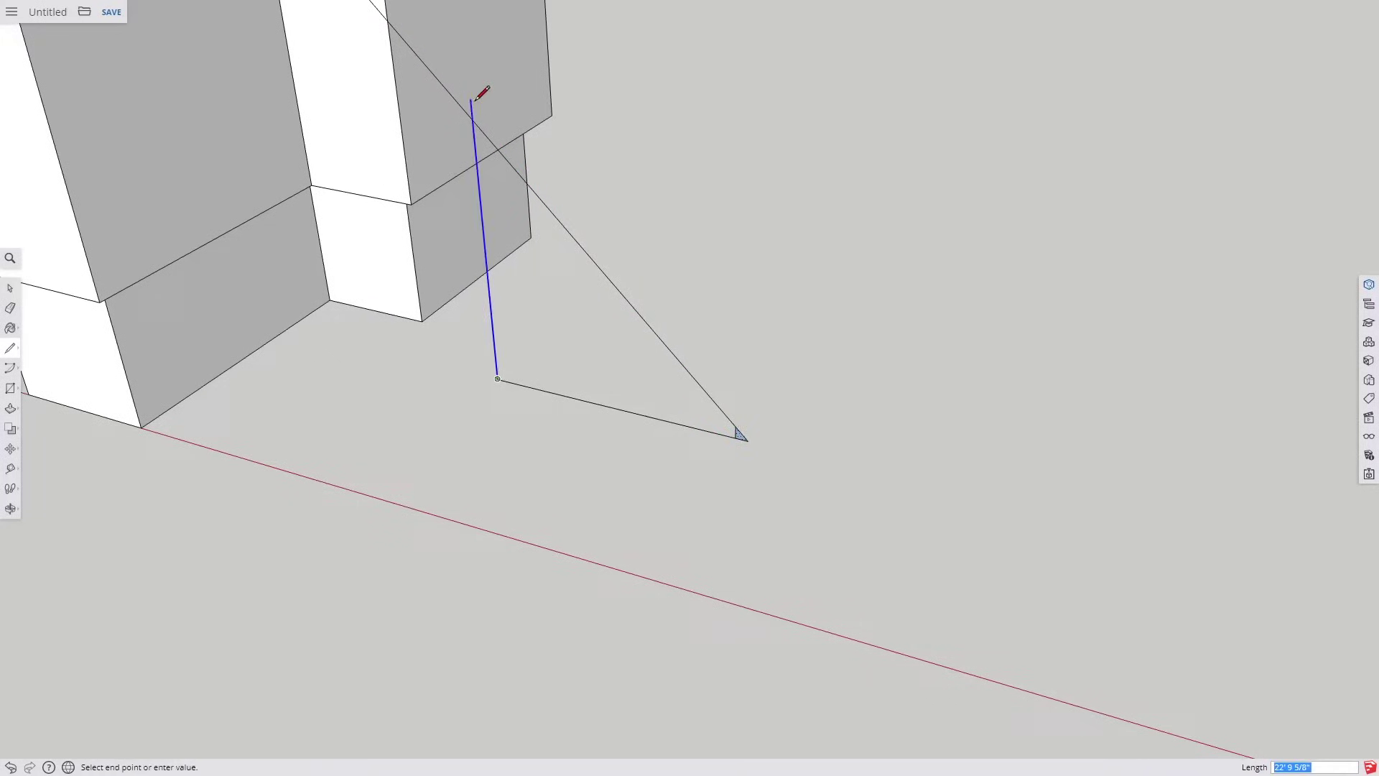
pyautogui.click(482, 129)
pyautogui.scroll(-3, 482, 129)
# Erase the stray diagonal line above the triangle and select the triangle face
pyautogui.press('e')
pyautogui.moveTo(460, 97); pyautogui.dragTo(483, 117)
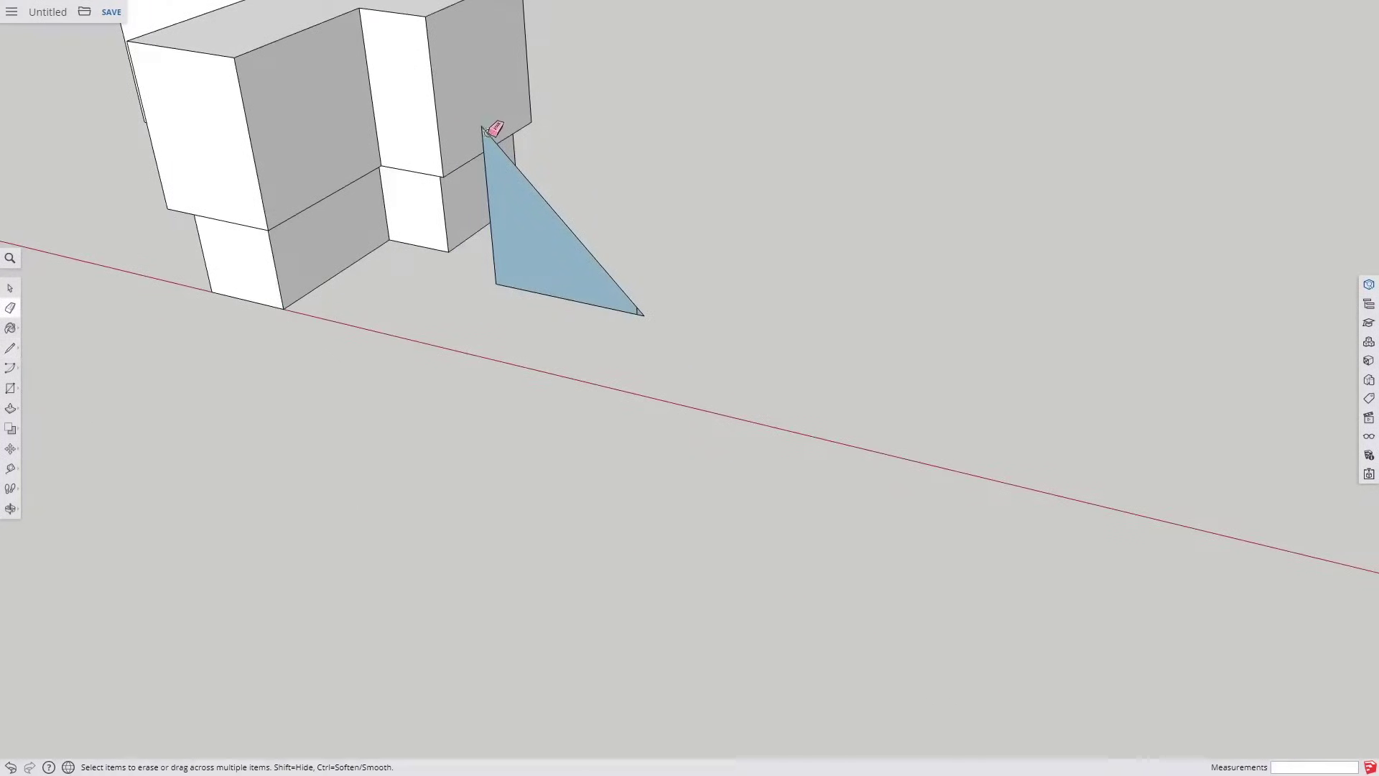
pyautogui.scroll(4, 586, 259)
pyautogui.scroll(-3, 738, 433)
pyautogui.press('space')
pyautogui.click(588, 303)
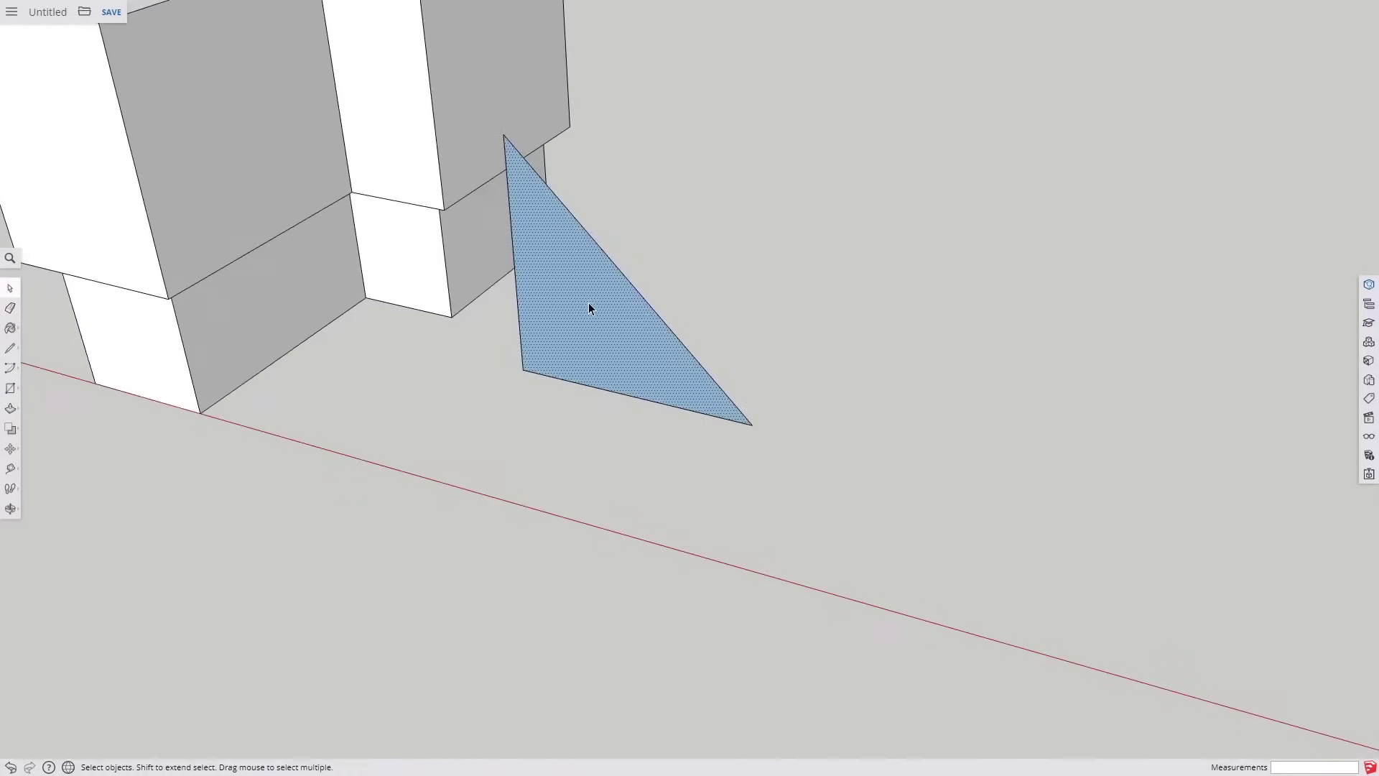
pyautogui.rightClick(588, 303)
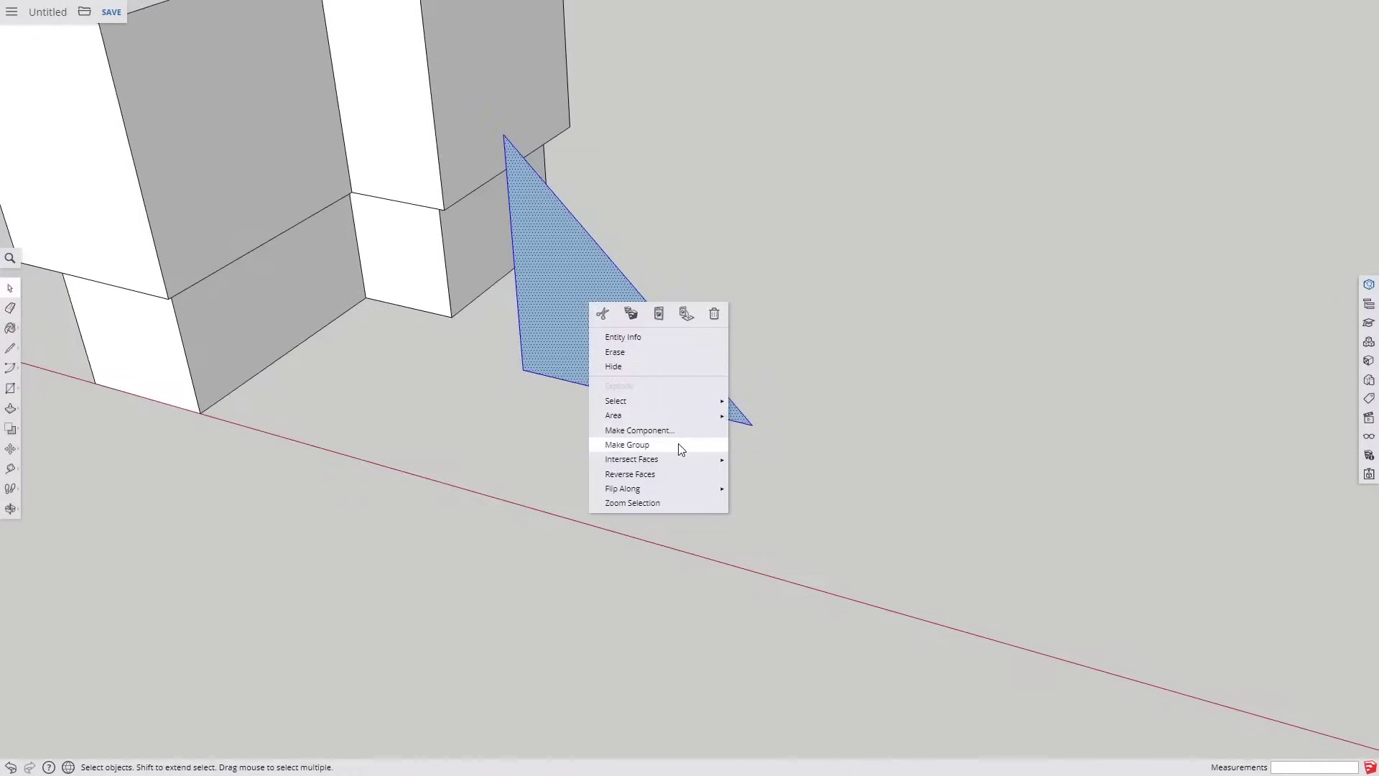
pyautogui.press('Escape')
# Pull the triangle into a wedge and make the wedge a group
pyautogui.press('p')
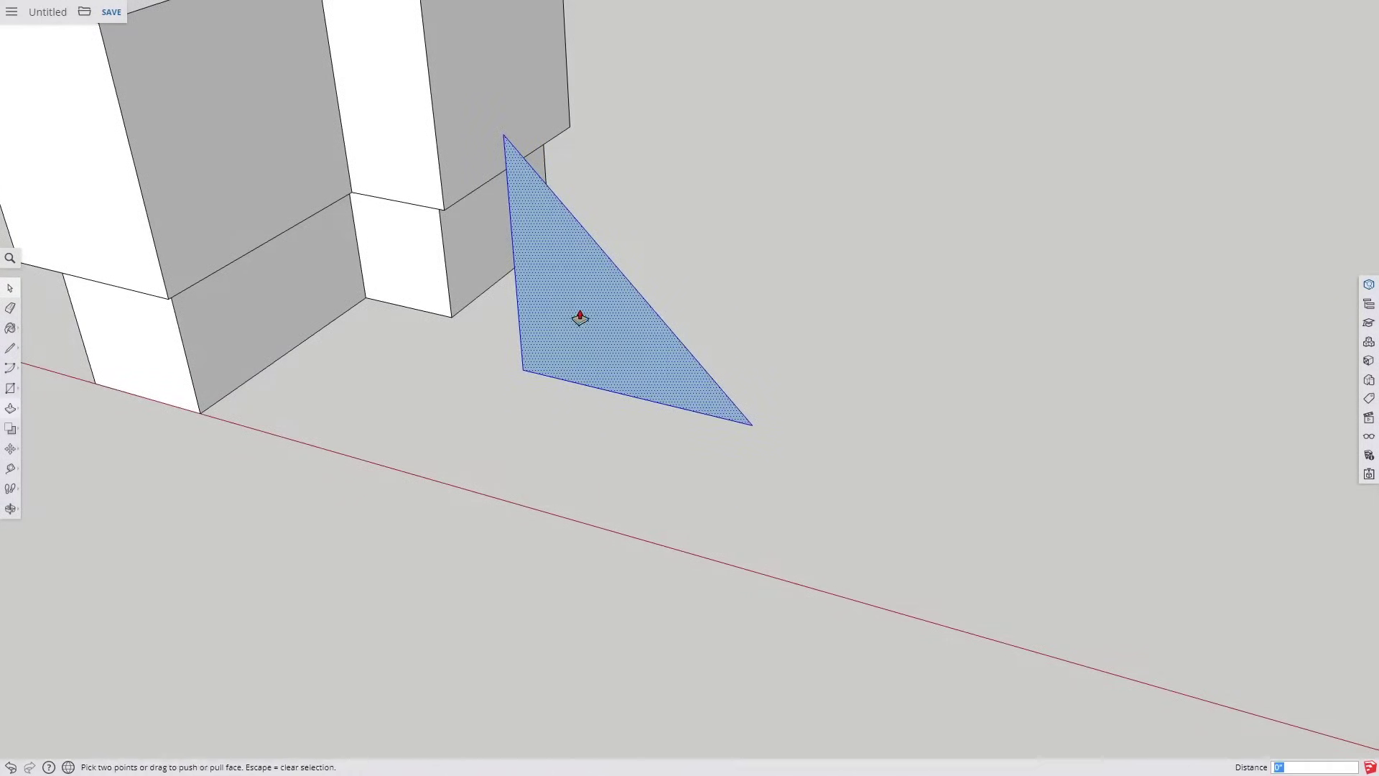
pyautogui.click(579, 314)
pyautogui.click(775, 158)
pyautogui.press('space')
pyautogui.tripleClick(709, 195)
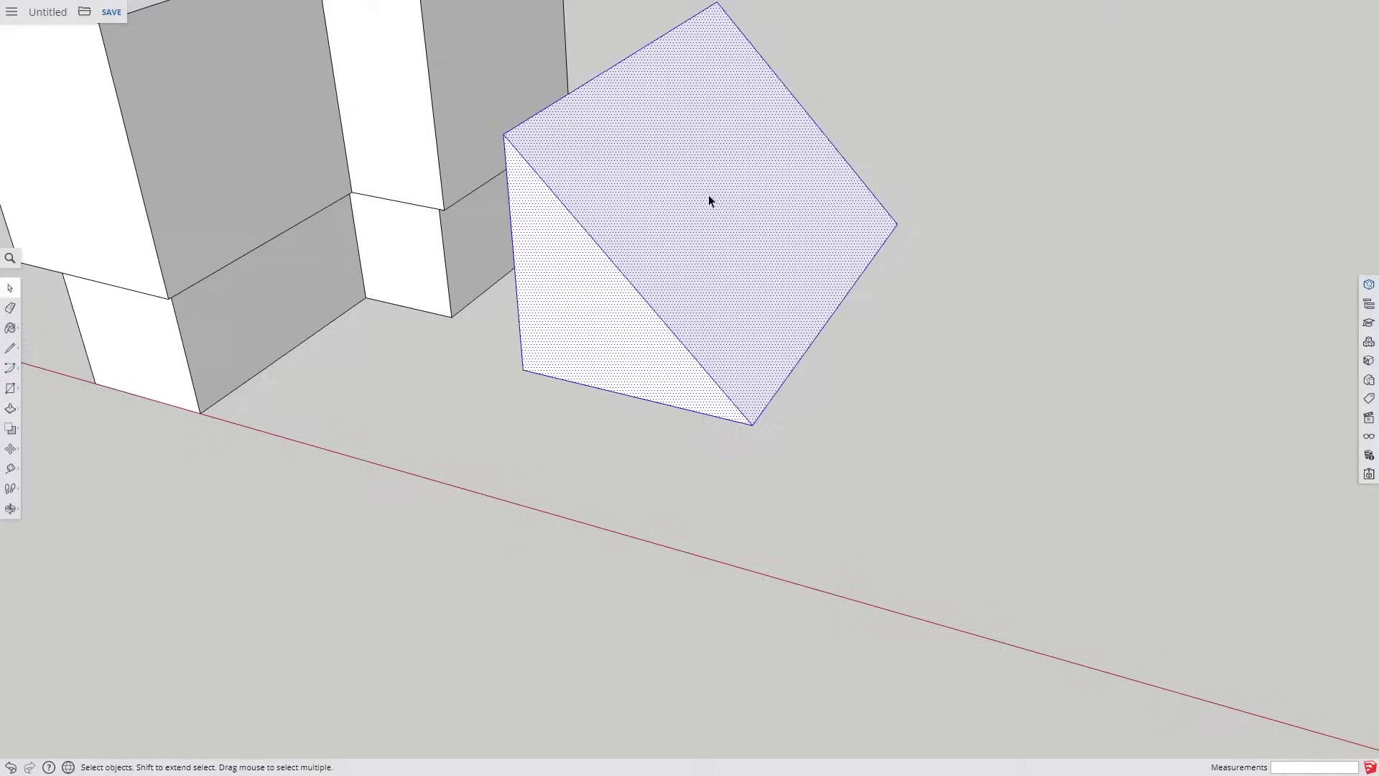
pyautogui.rightClick(708, 195)
pyautogui.click(786, 344)
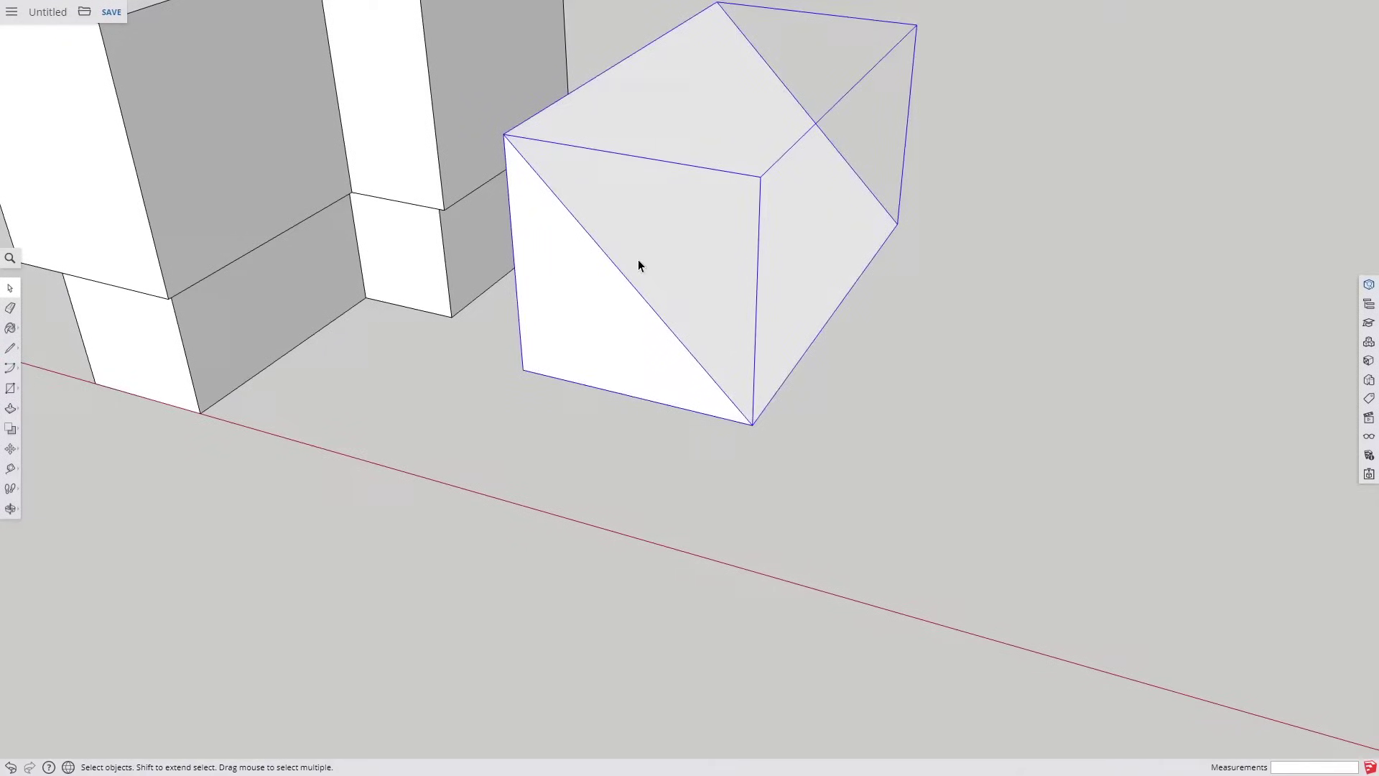
# Draw a diagonal triangle outline across the box's end face
pyautogui.press('l')
pyautogui.click(503, 133)
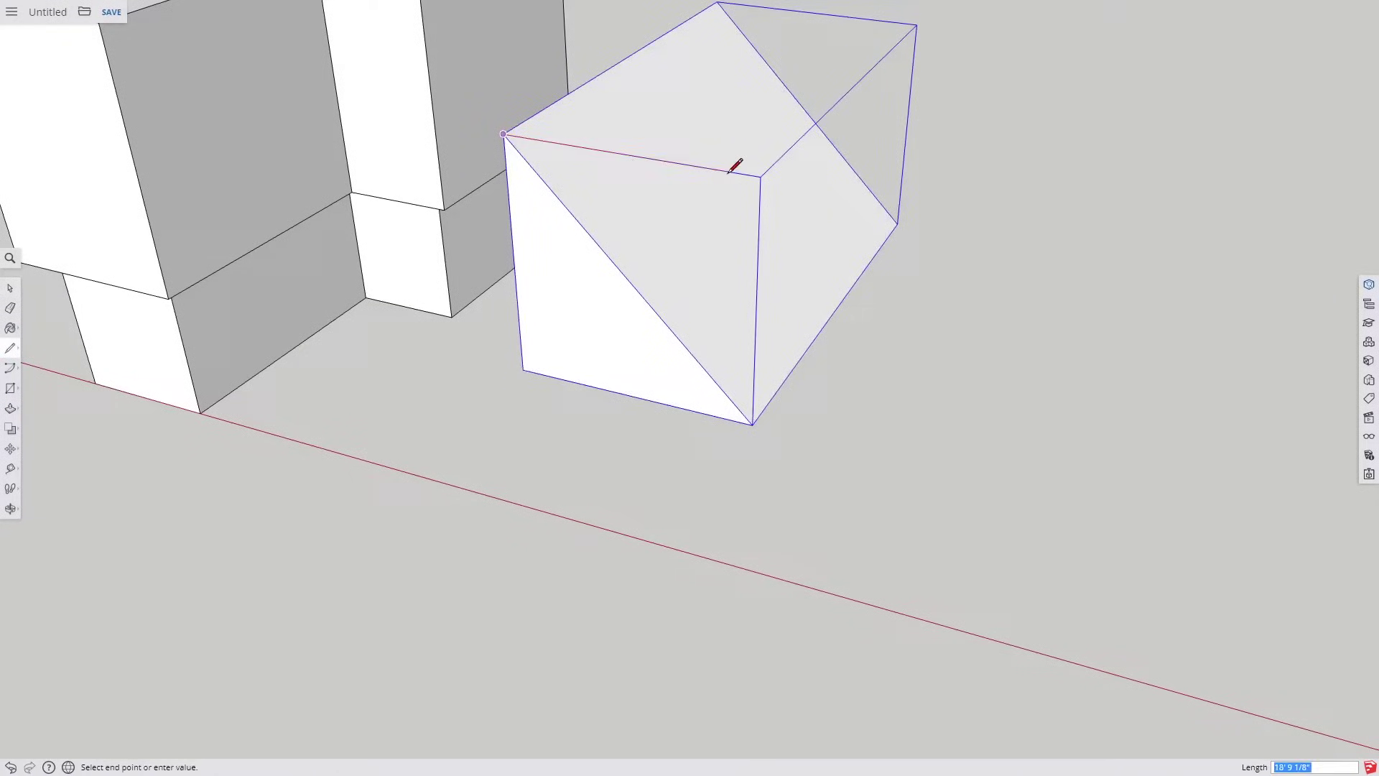
pyautogui.click(760, 176)
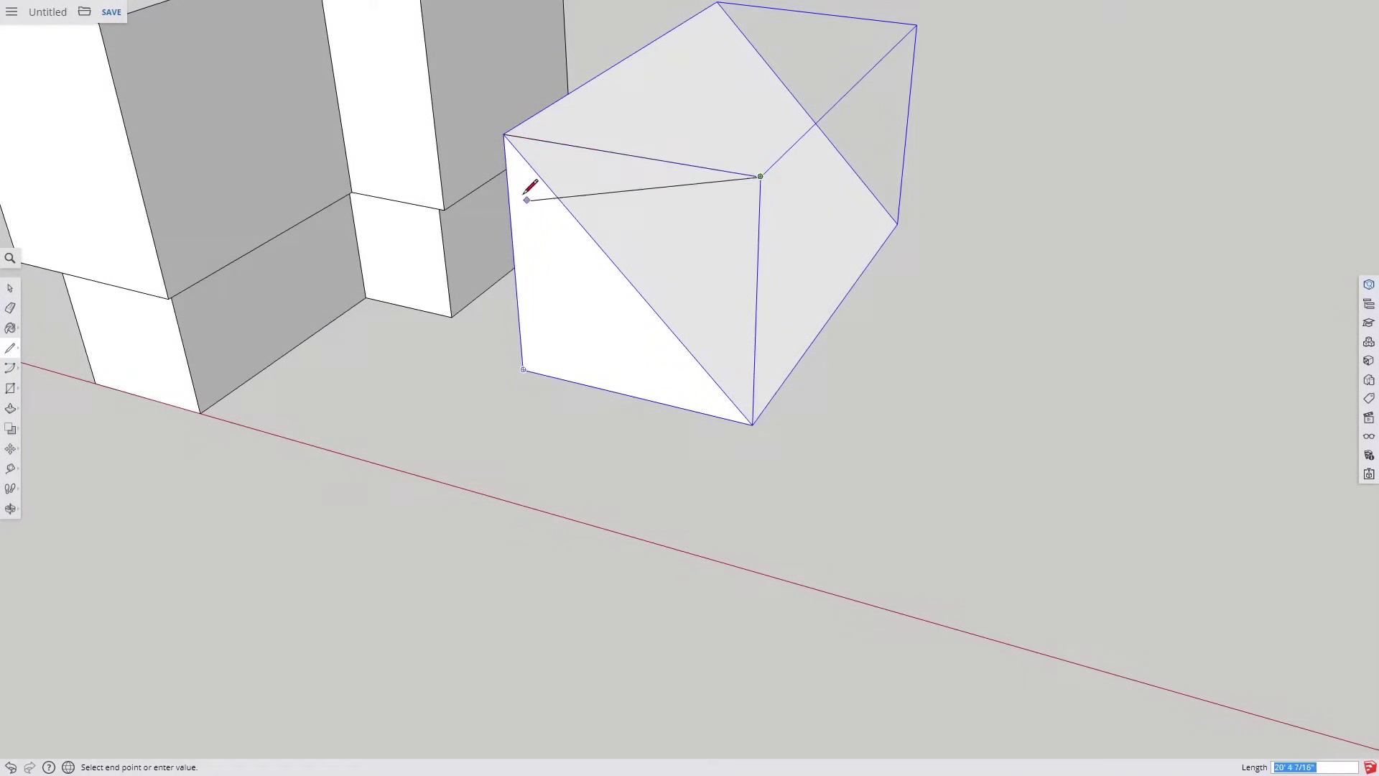
pyautogui.click(753, 424)
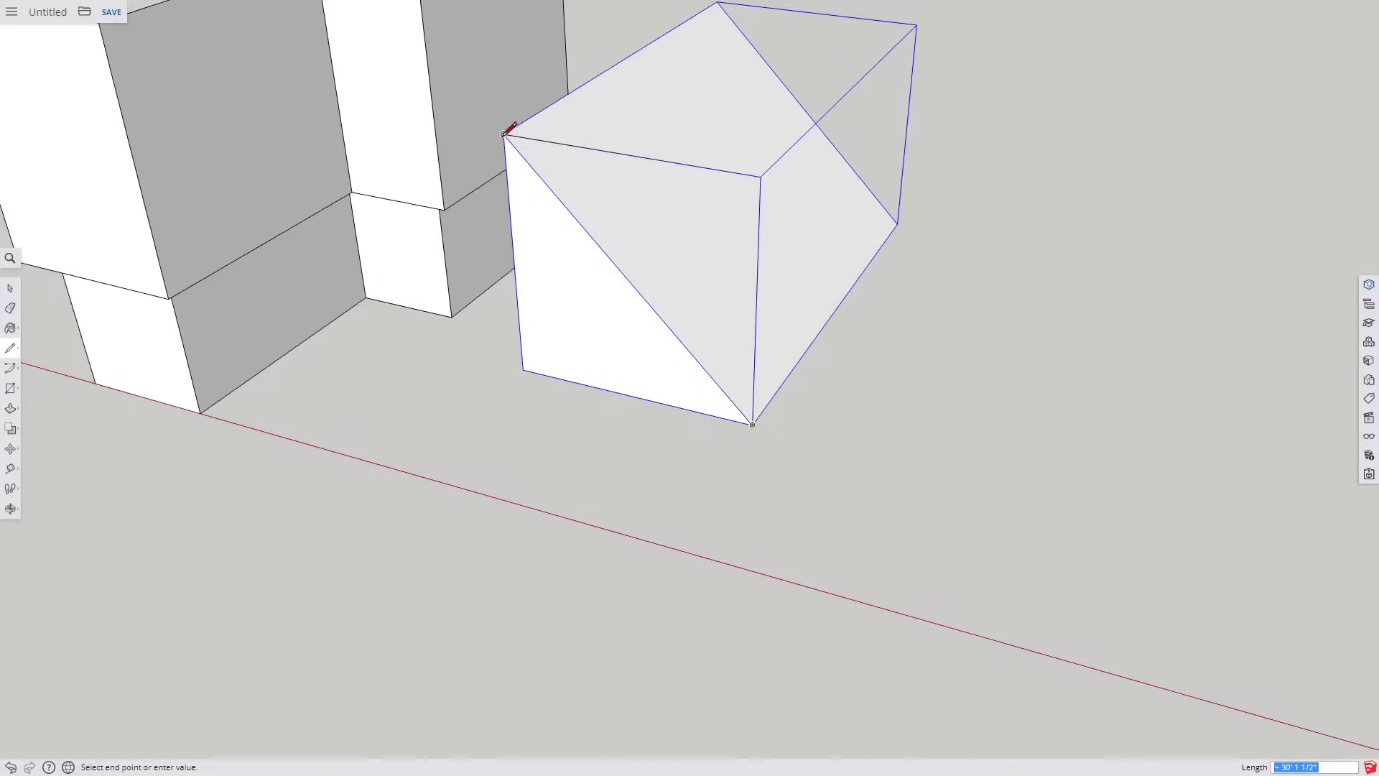
pyautogui.click(503, 133)
pyautogui.press('space')
# Group the box and delete the lower triangular half of its front face
pyautogui.press('p')
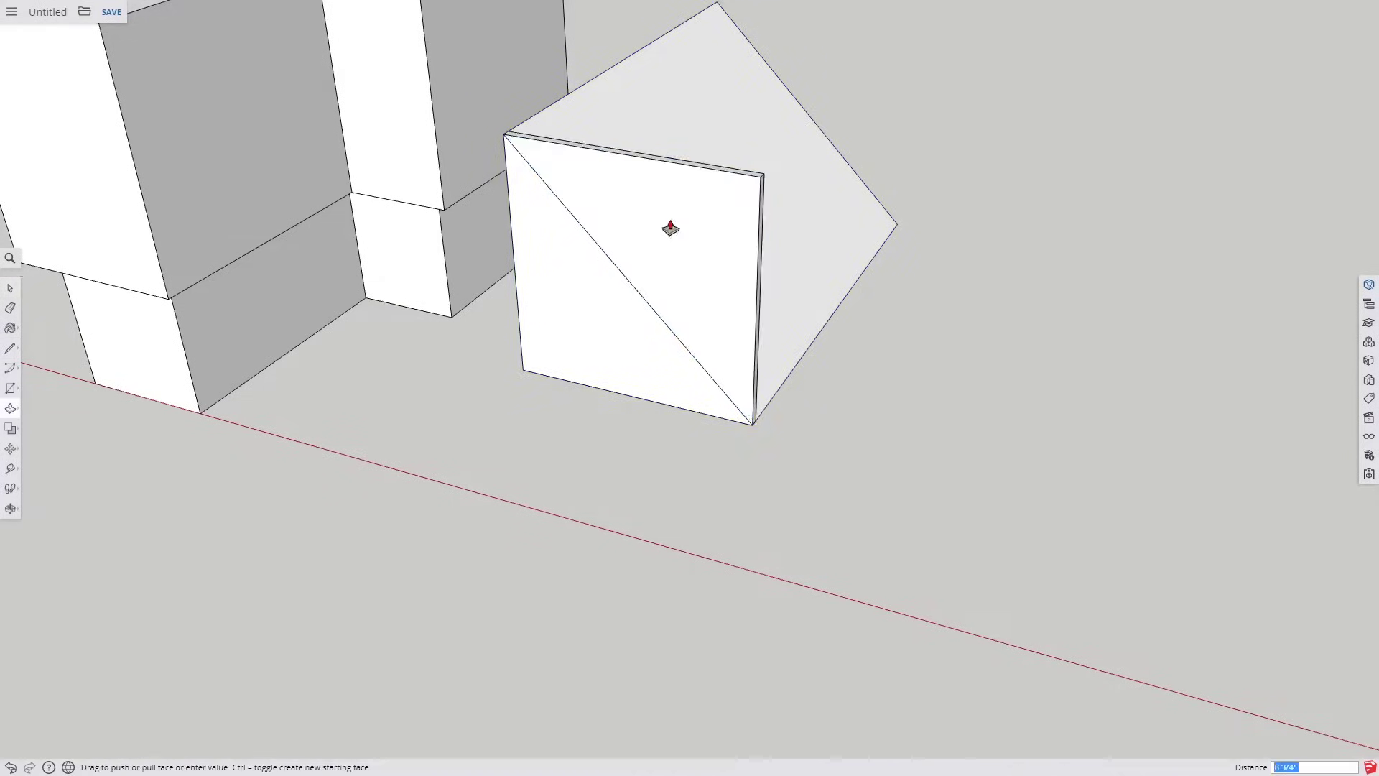
pyautogui.scroll(-3, 671, 225)
pyautogui.press('space')
pyautogui.tripleClick(678, 223)
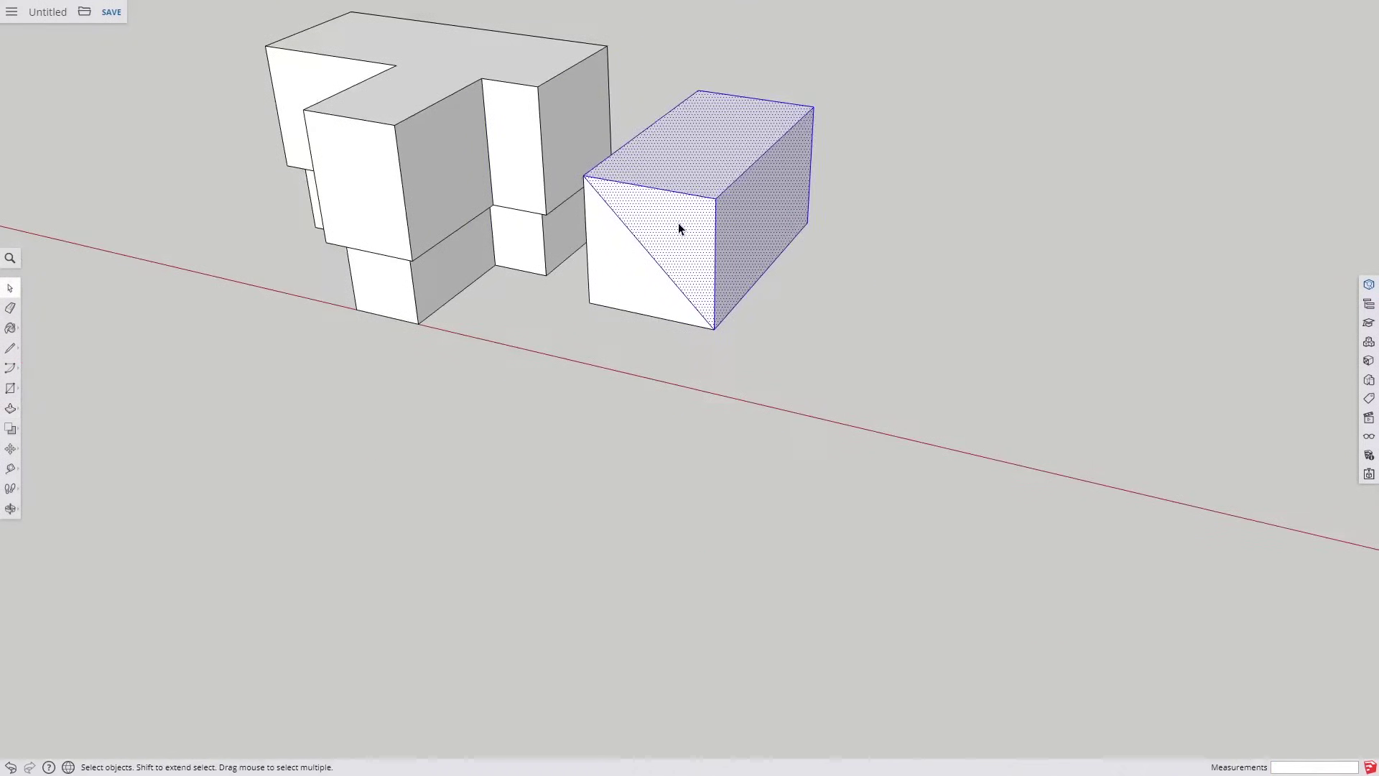
pyautogui.rightClick(678, 223)
pyautogui.click(764, 368)
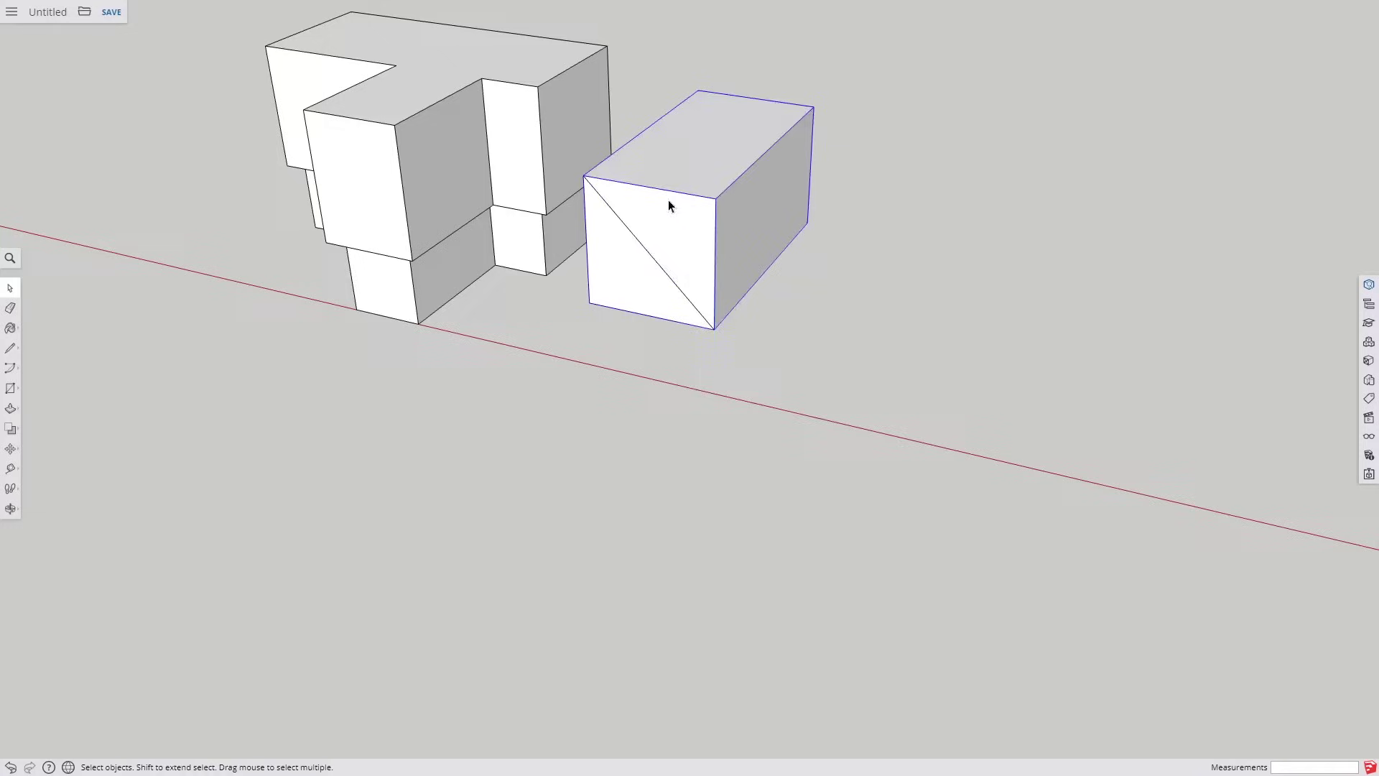
pyautogui.moveTo(668, 204); pyautogui.dragTo(722, 210, button='middle')
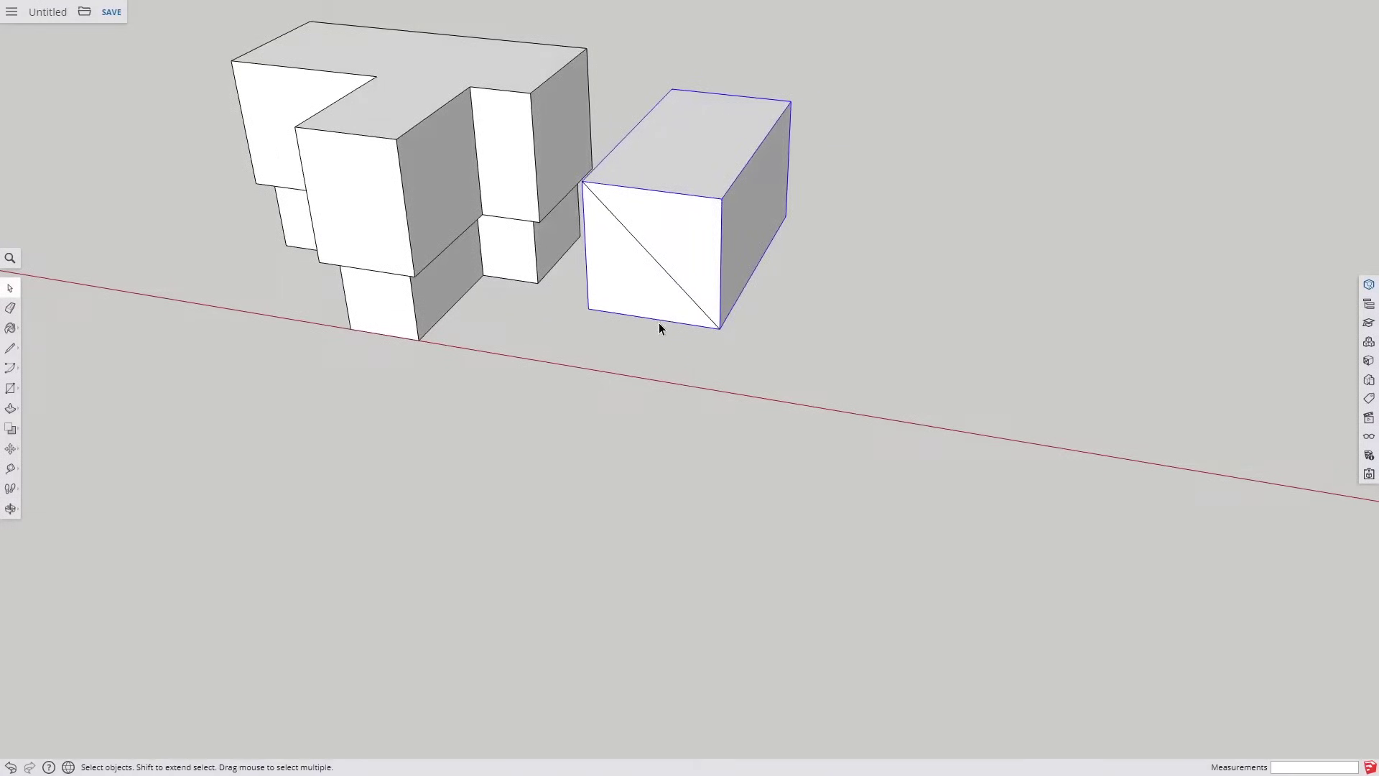
pyautogui.press('Delete')
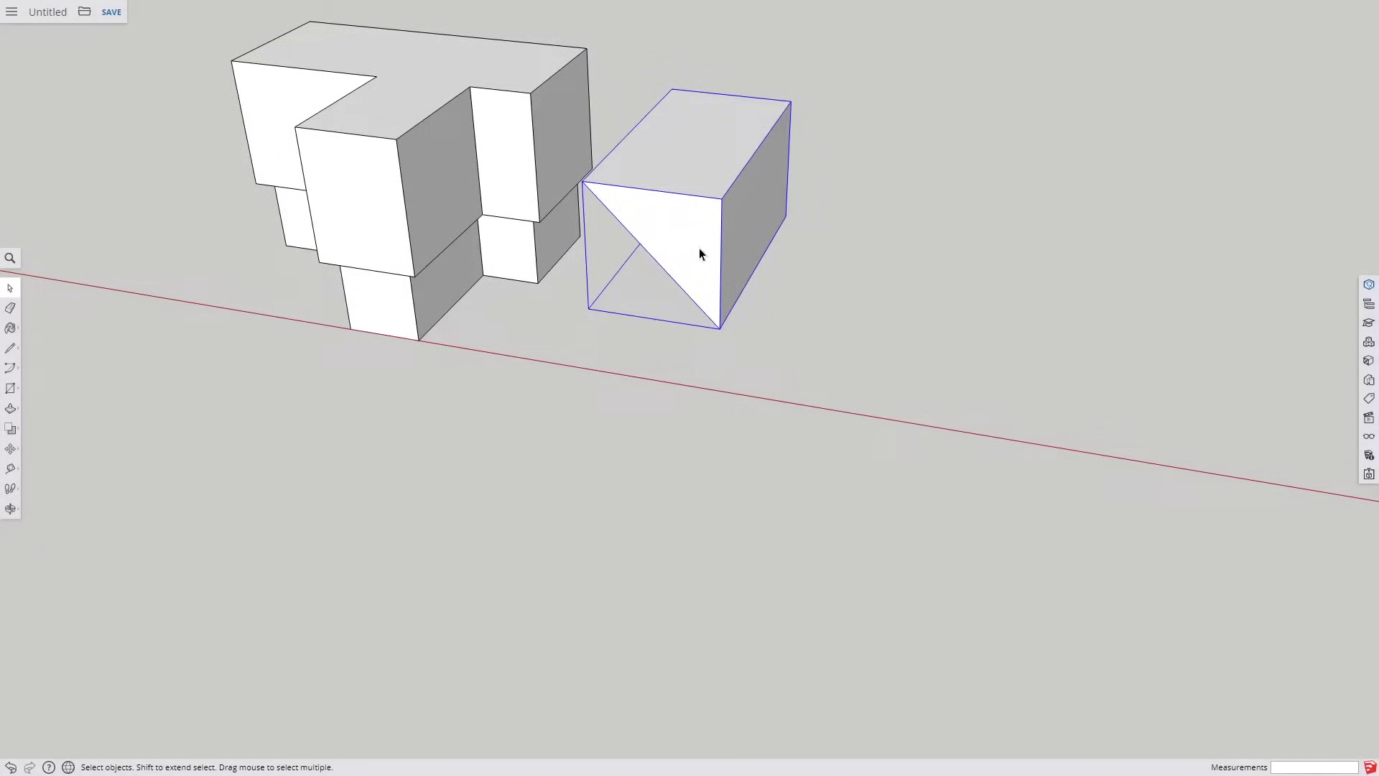
# Copy the cutter from its bottom corner onto the top of the T-building's rear wing
pyautogui.press('m')
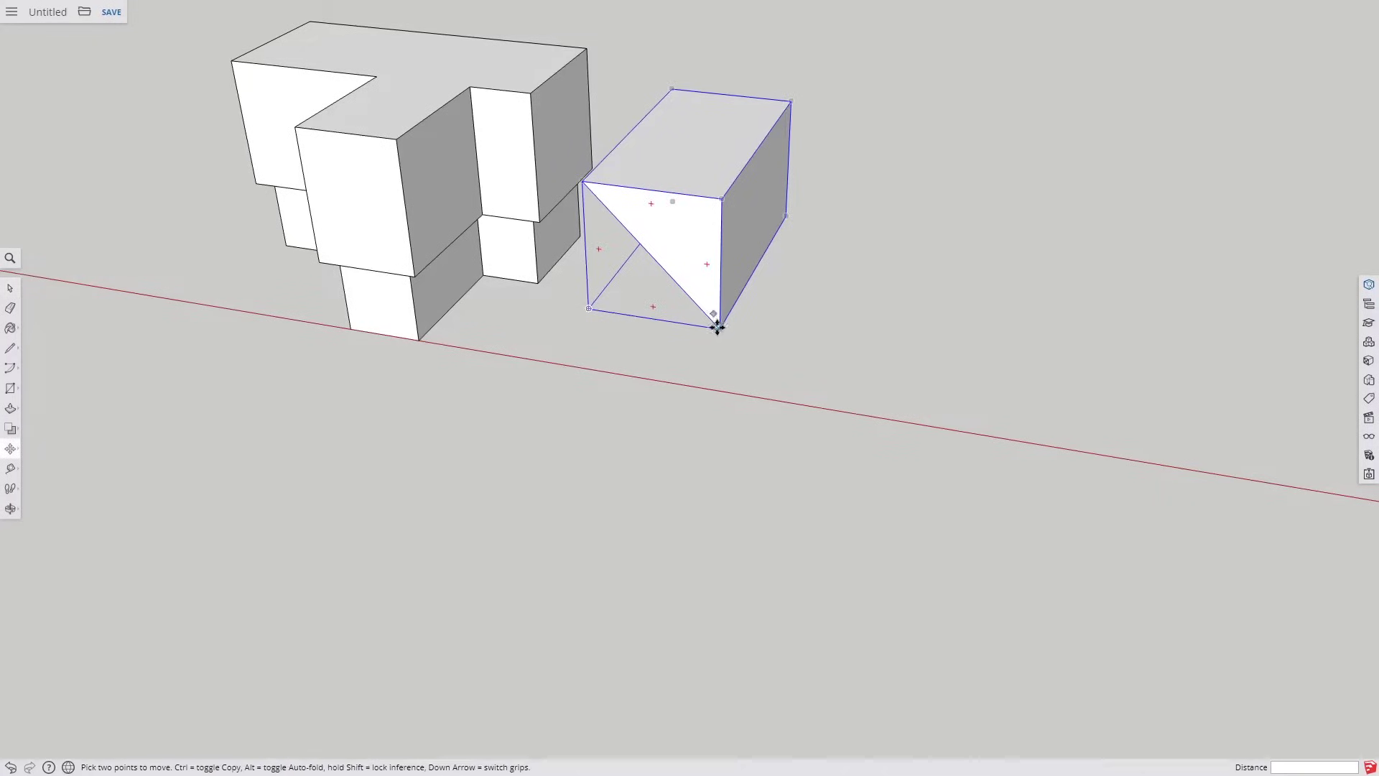
pyautogui.press('space')
pyautogui.press('m')
pyautogui.click(720, 327)
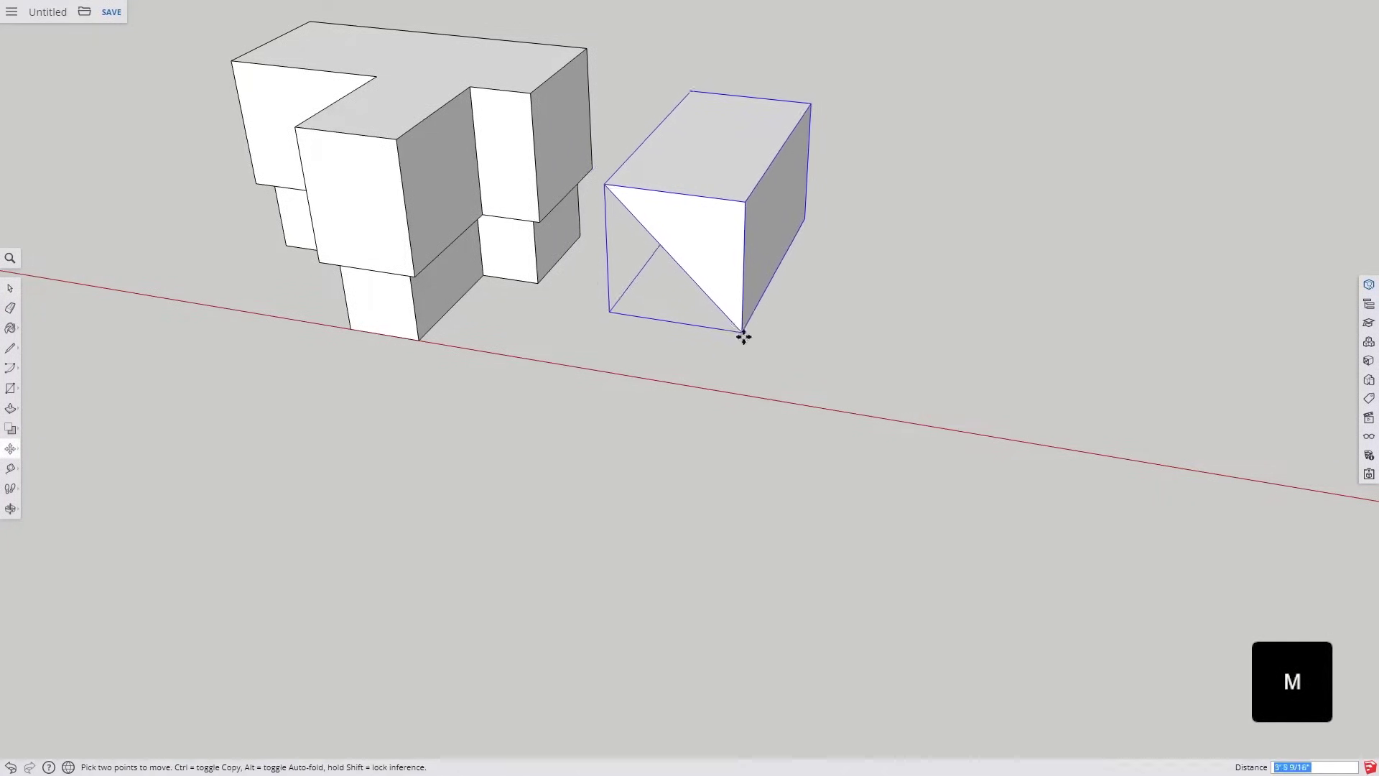
pyautogui.press('ctrl')
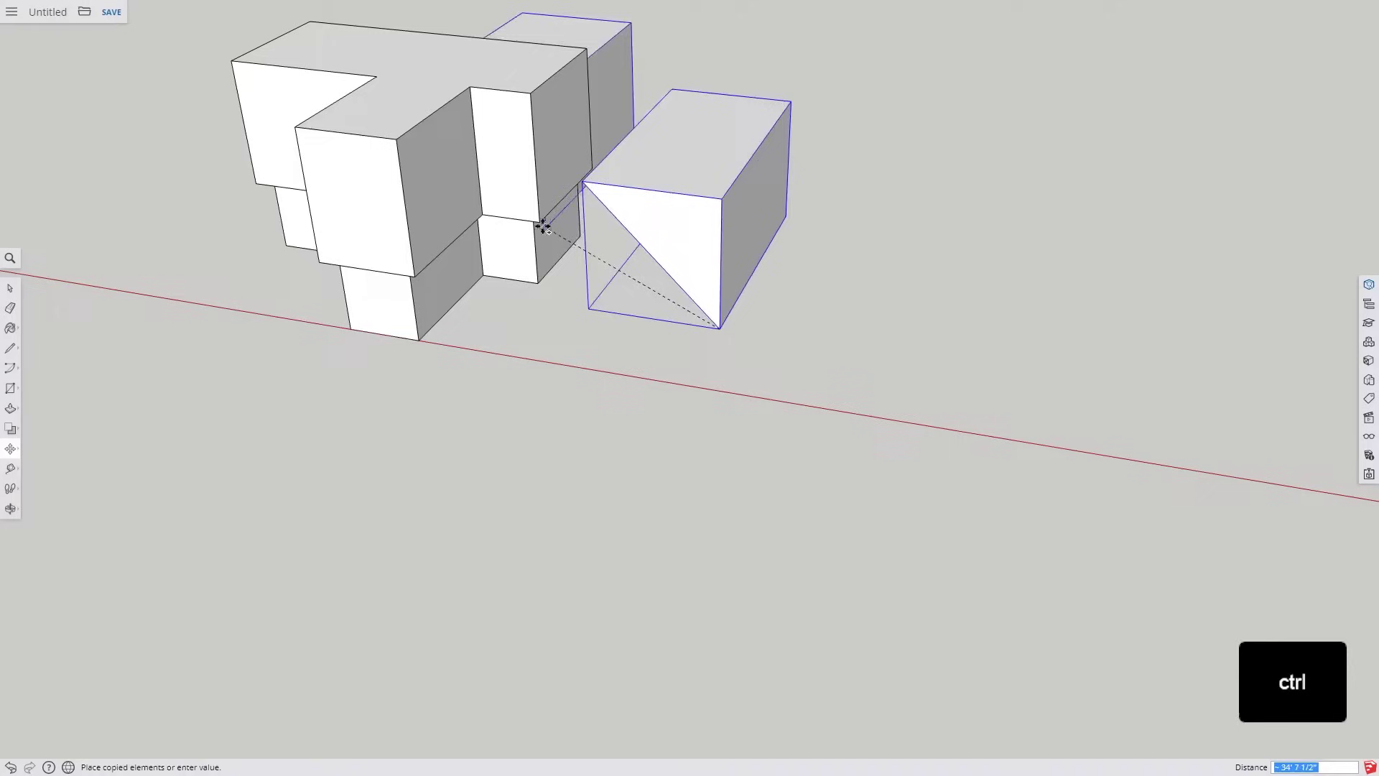
pyautogui.click(532, 223)
pyautogui.scroll(5, 683, 234)
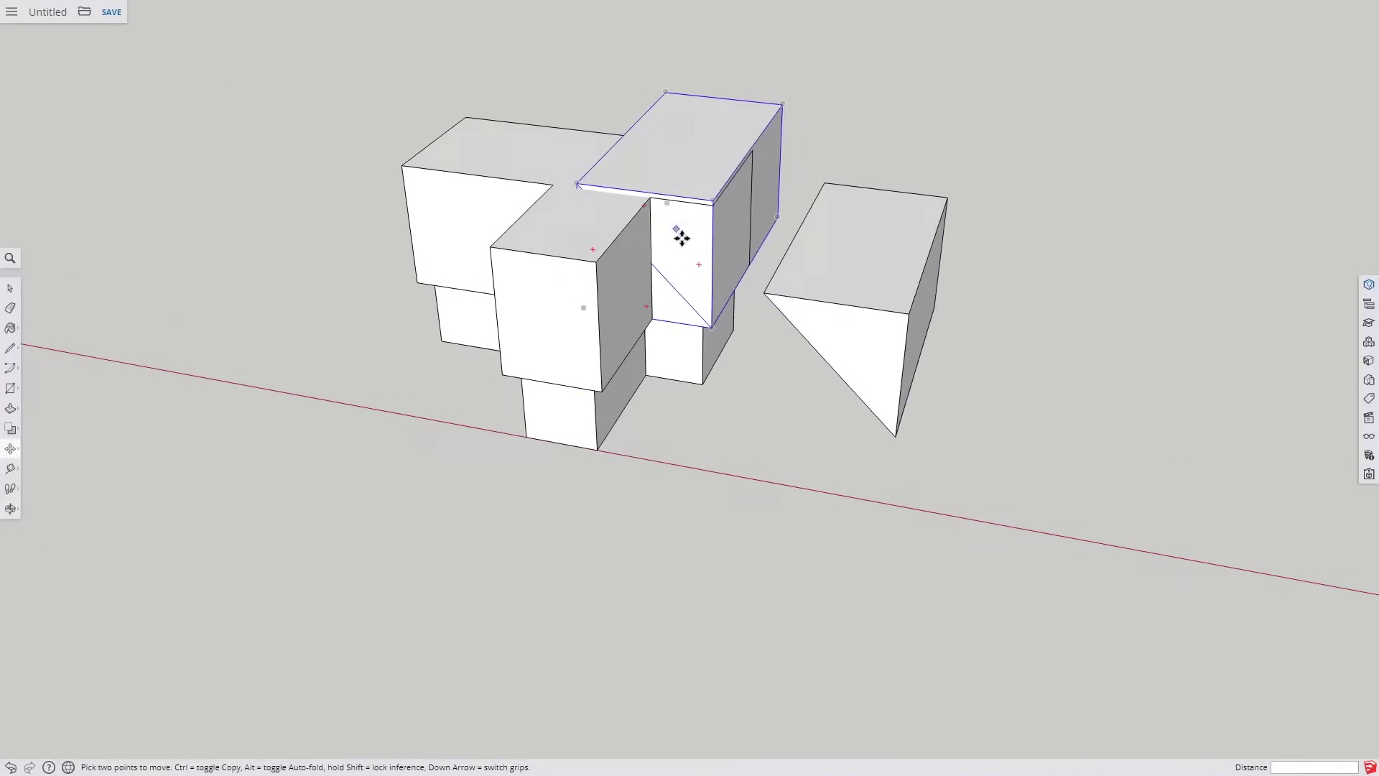
pyautogui.press('space')
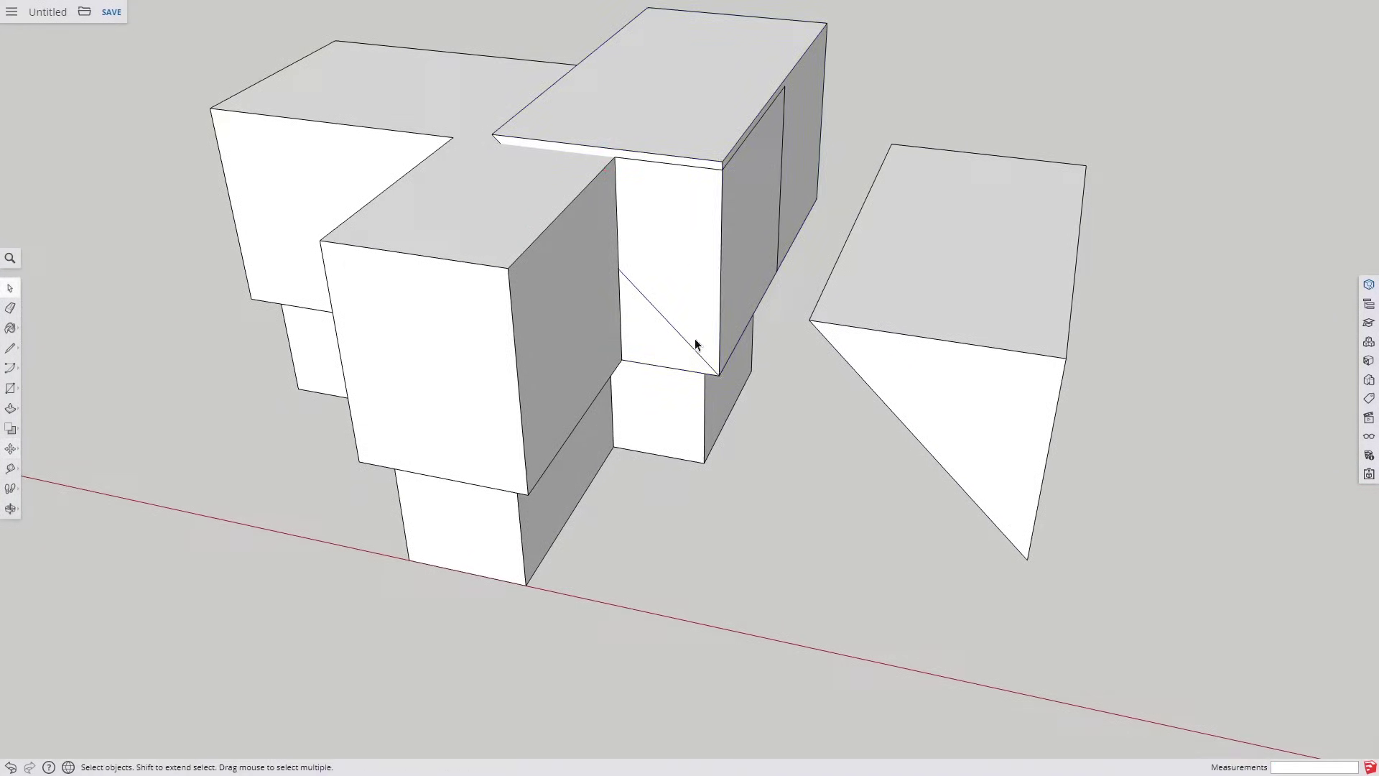
# Subtract the cutter copy from the T-shaped building with Solid Tools, carving a sloped roof plane
pyautogui.click(12, 429)
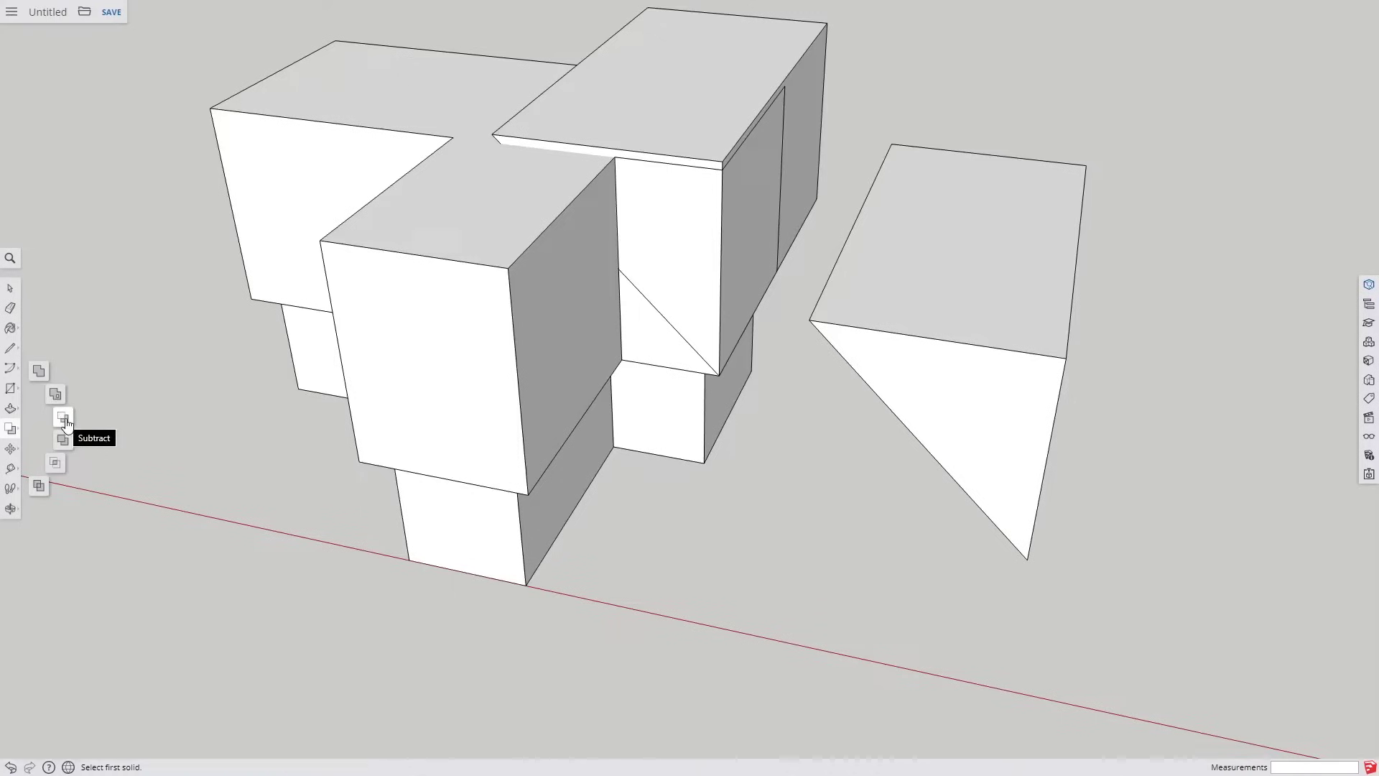
pyautogui.click(64, 418)
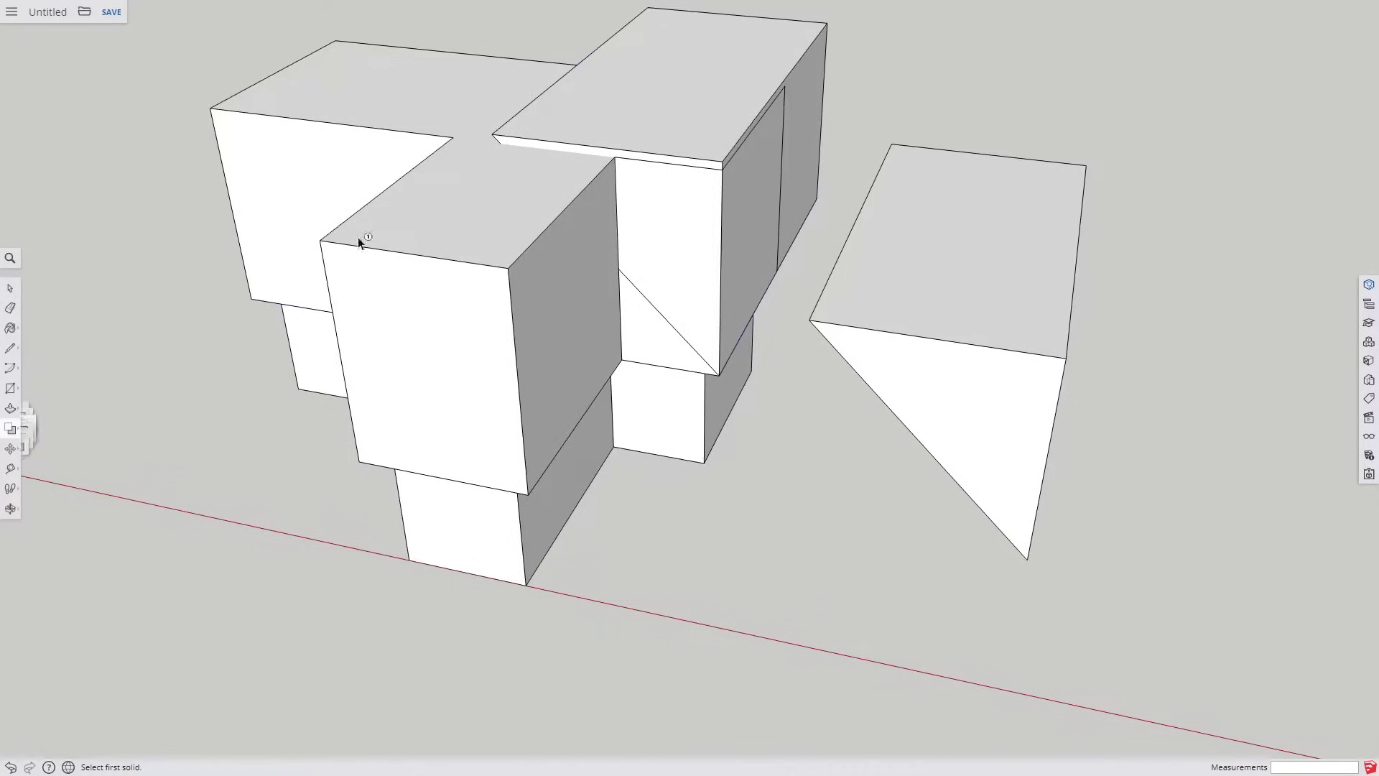
pyautogui.click(723, 69)
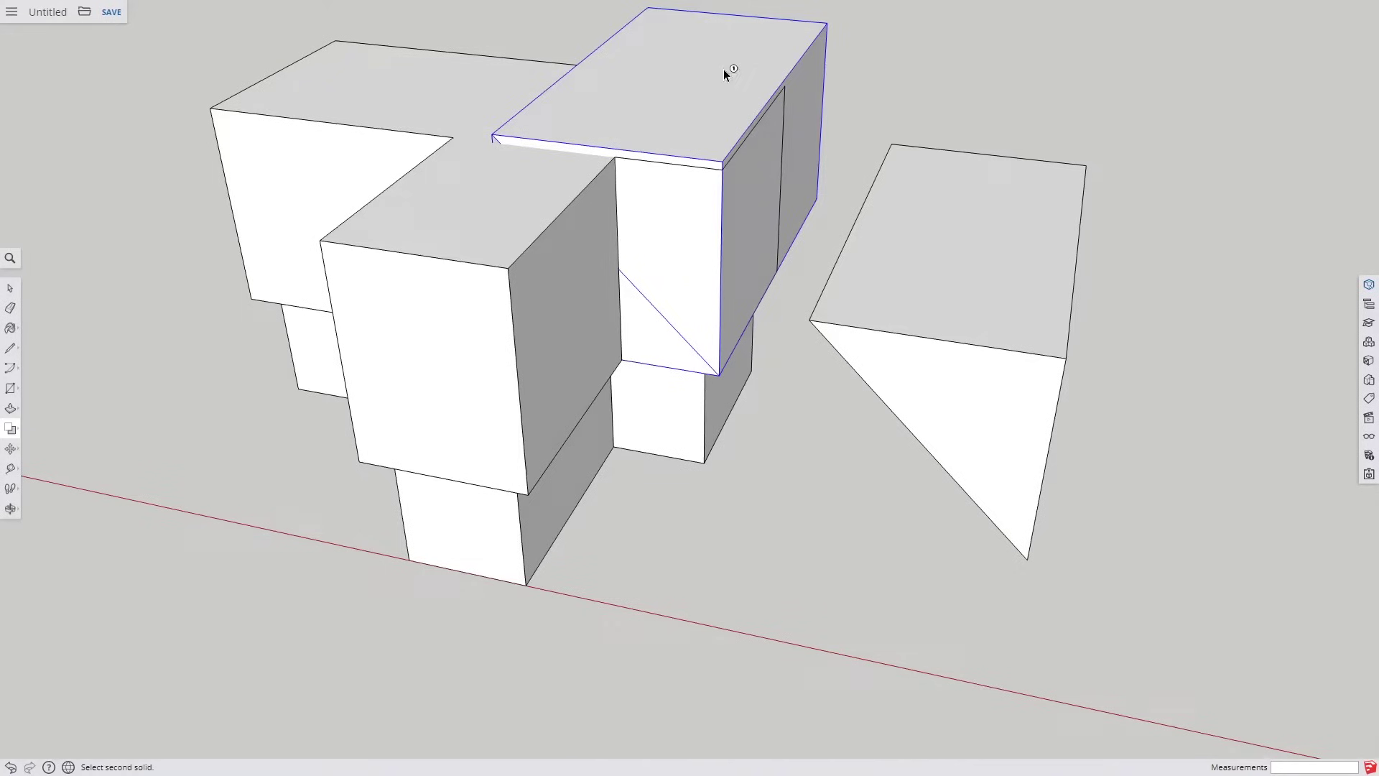
pyautogui.click(769, 90)
pyautogui.moveTo(770, 89); pyautogui.dragTo(603, 395, button='middle')
pyautogui.click(603, 395)
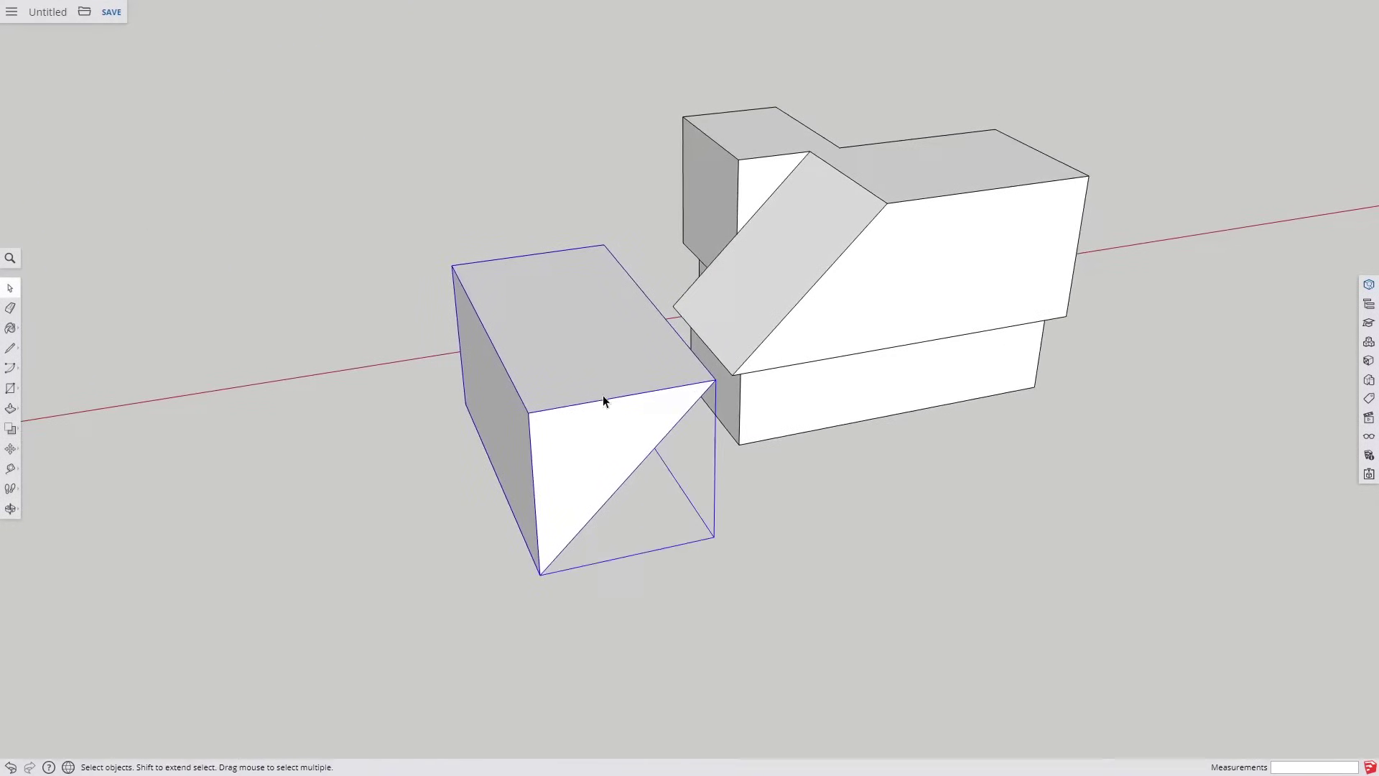
# Copy the wedge cutter onto the building's other wing
pyautogui.press('m')
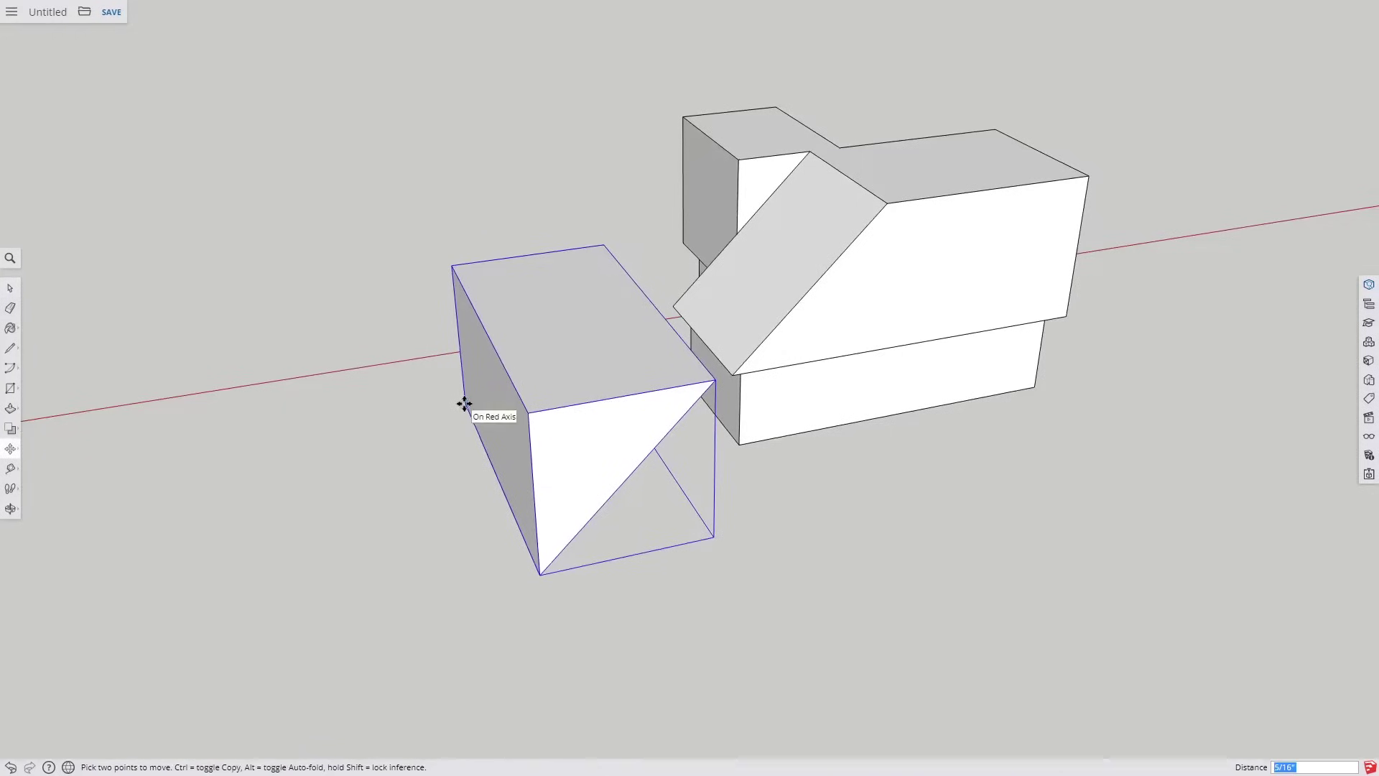
pyautogui.moveTo(465, 403); pyautogui.dragTo(920, 477, button='middle')
pyautogui.click(852, 588)
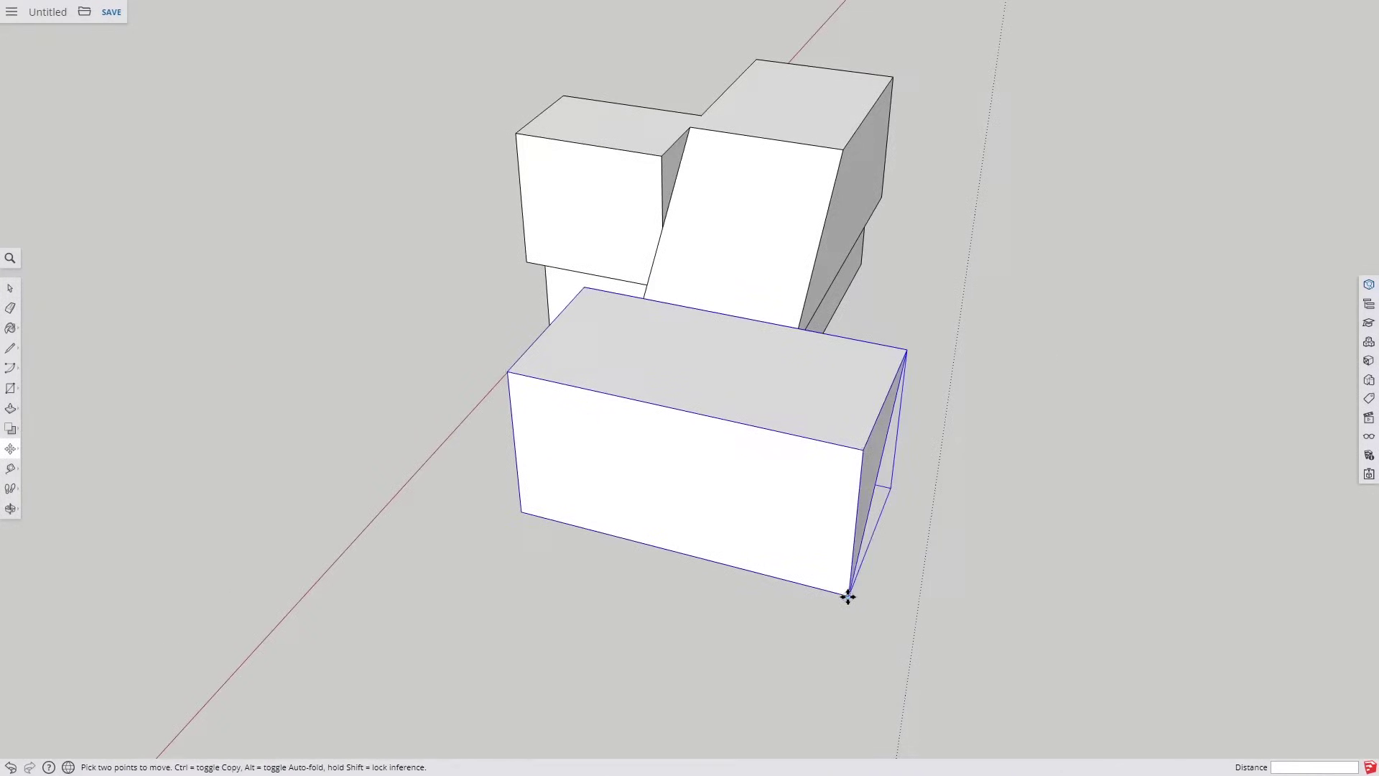
pyautogui.press('ctrl')
pyautogui.moveTo(440, 326); pyautogui.dragTo(757, 250, button='middle')
pyautogui.scroll(3, 881, 280)
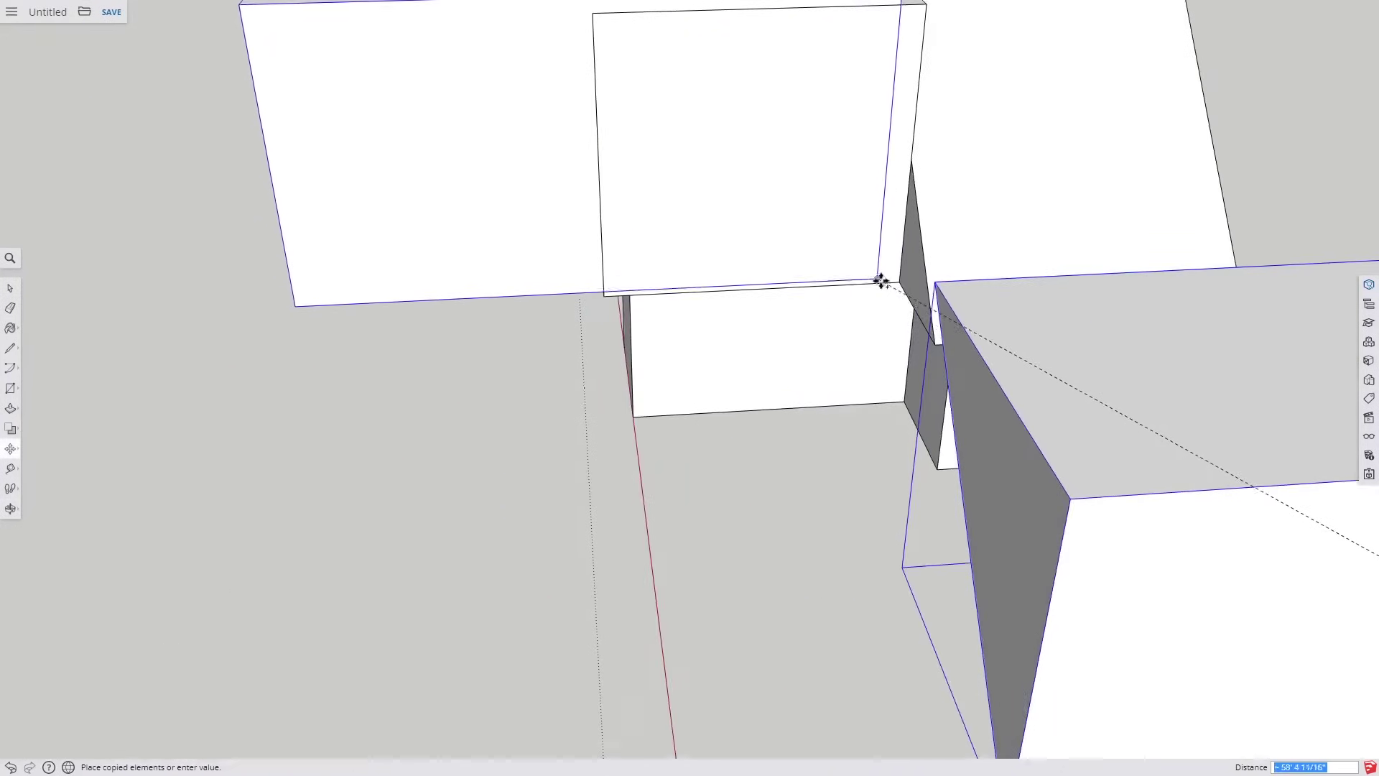
pyautogui.click(898, 287)
pyautogui.moveTo(890, 218); pyautogui.dragTo(994, 247, button='middle')
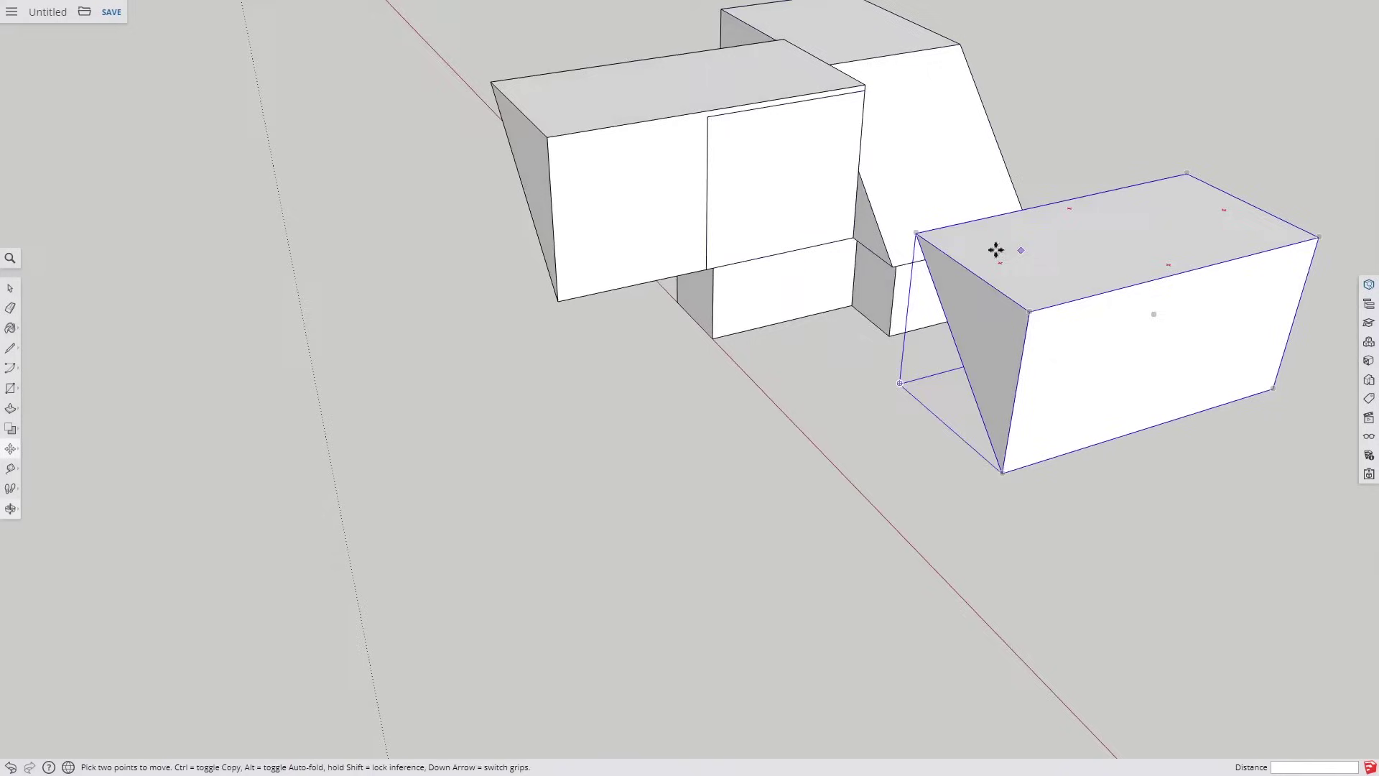
pyautogui.press('space')
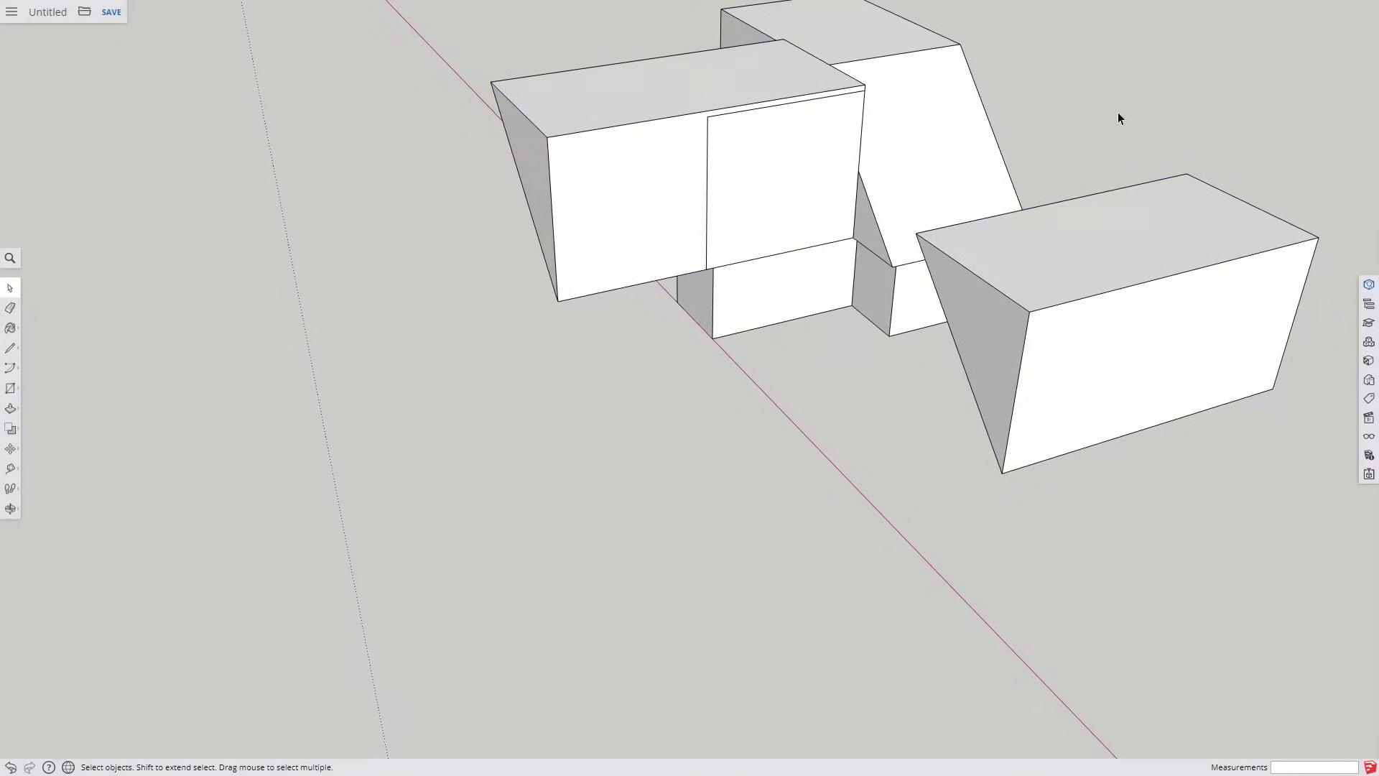
# Subtract the copied cutter from the building to carve a second sloped roof face
pyautogui.moveTo(1106, 123); pyautogui.dragTo(937, 242, button='middle')
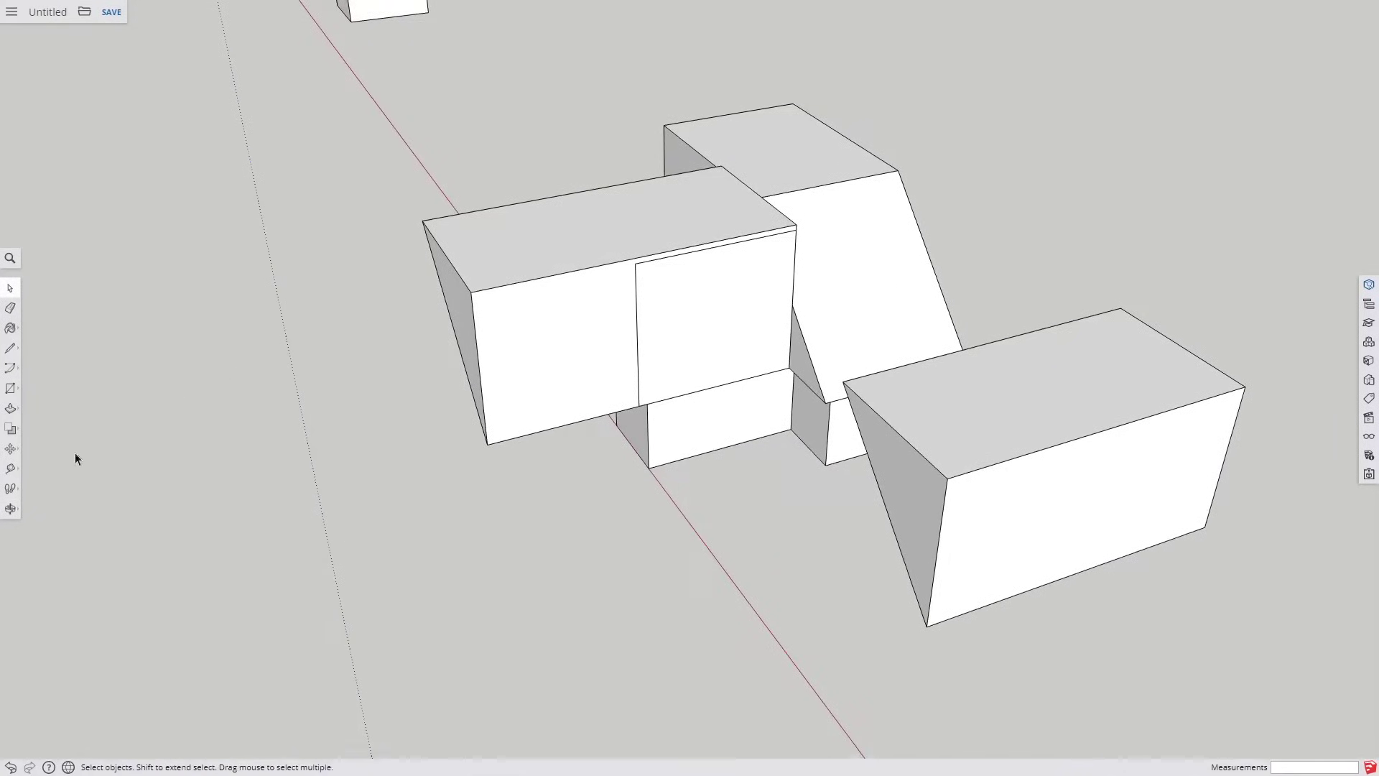
pyautogui.click(11, 428)
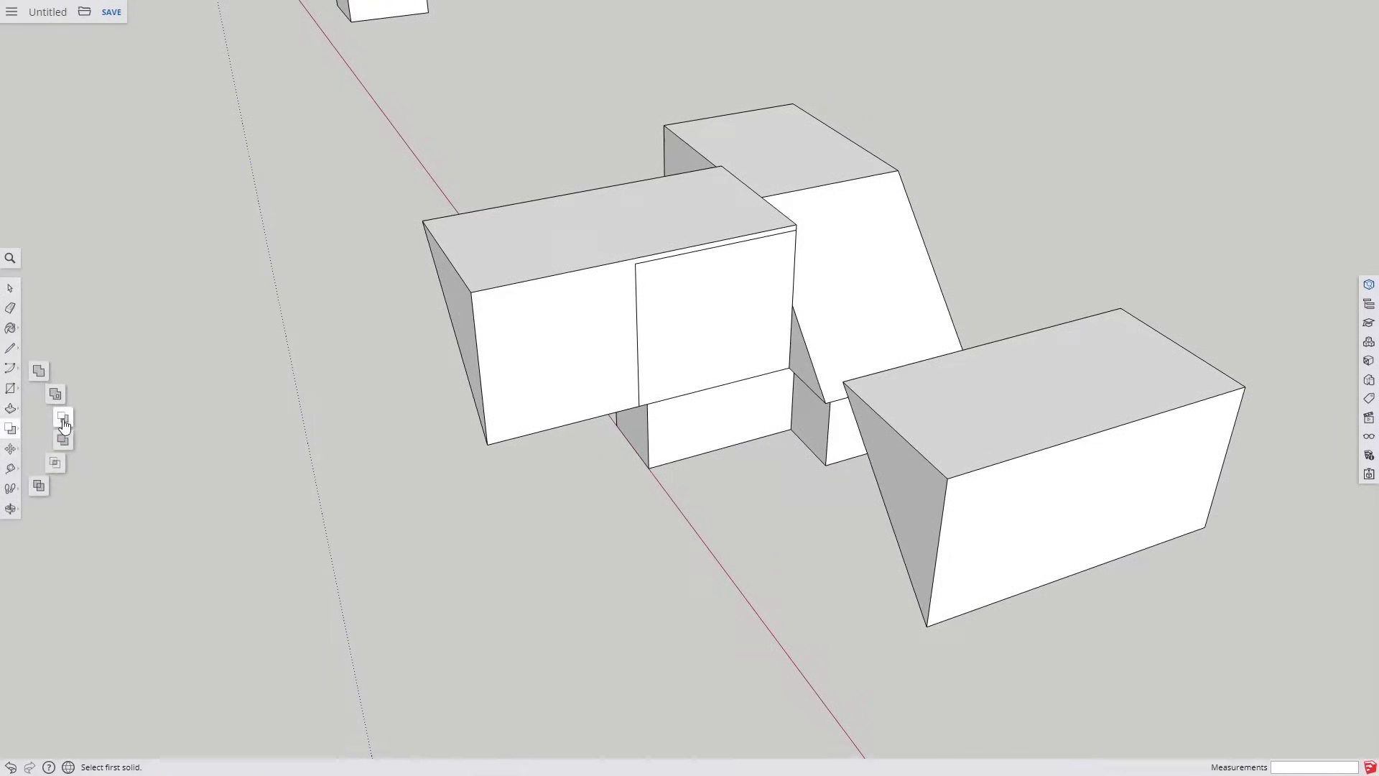
pyautogui.click(63, 424)
pyautogui.click(823, 201)
pyautogui.click(63, 436)
pyautogui.click(629, 275)
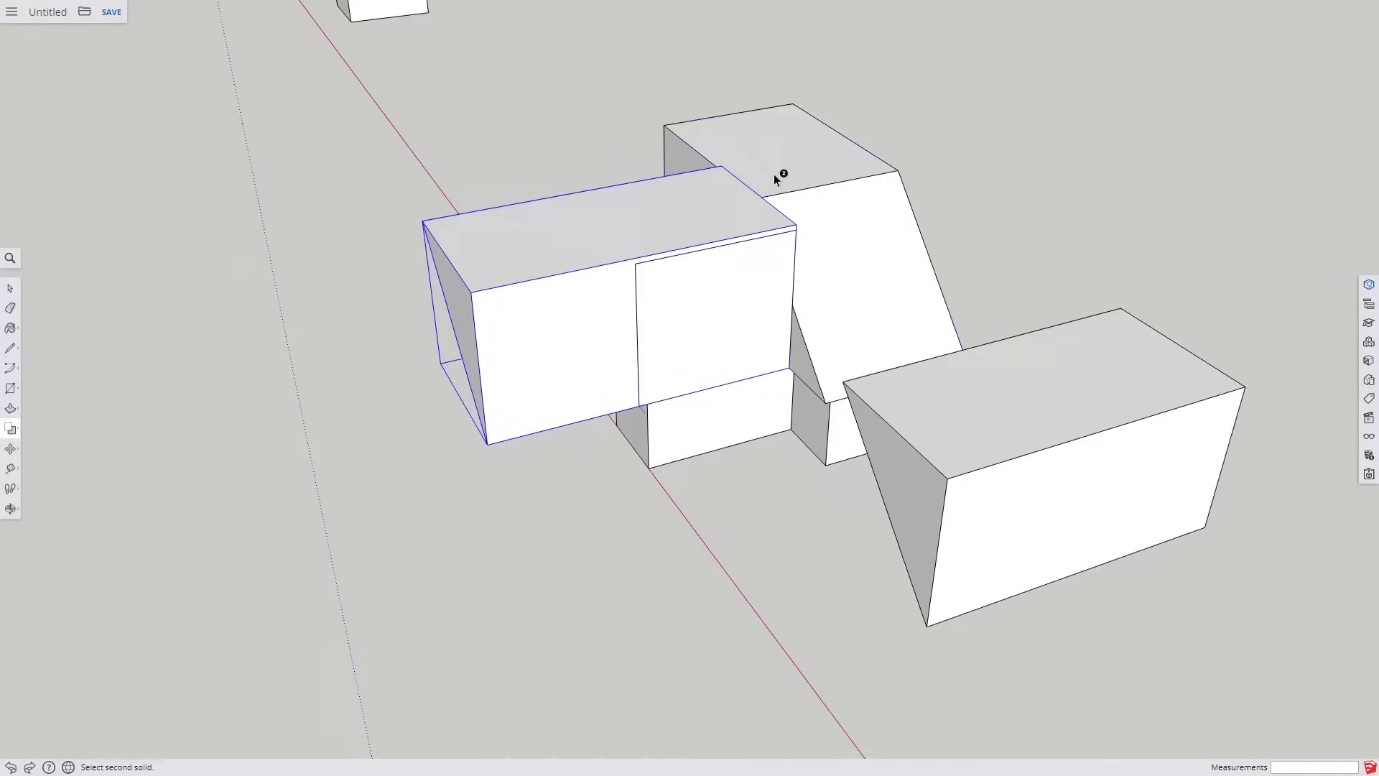
pyautogui.click(775, 175)
pyautogui.moveTo(449, 352); pyautogui.dragTo(1040, 321, button='middle')
pyautogui.press('space')
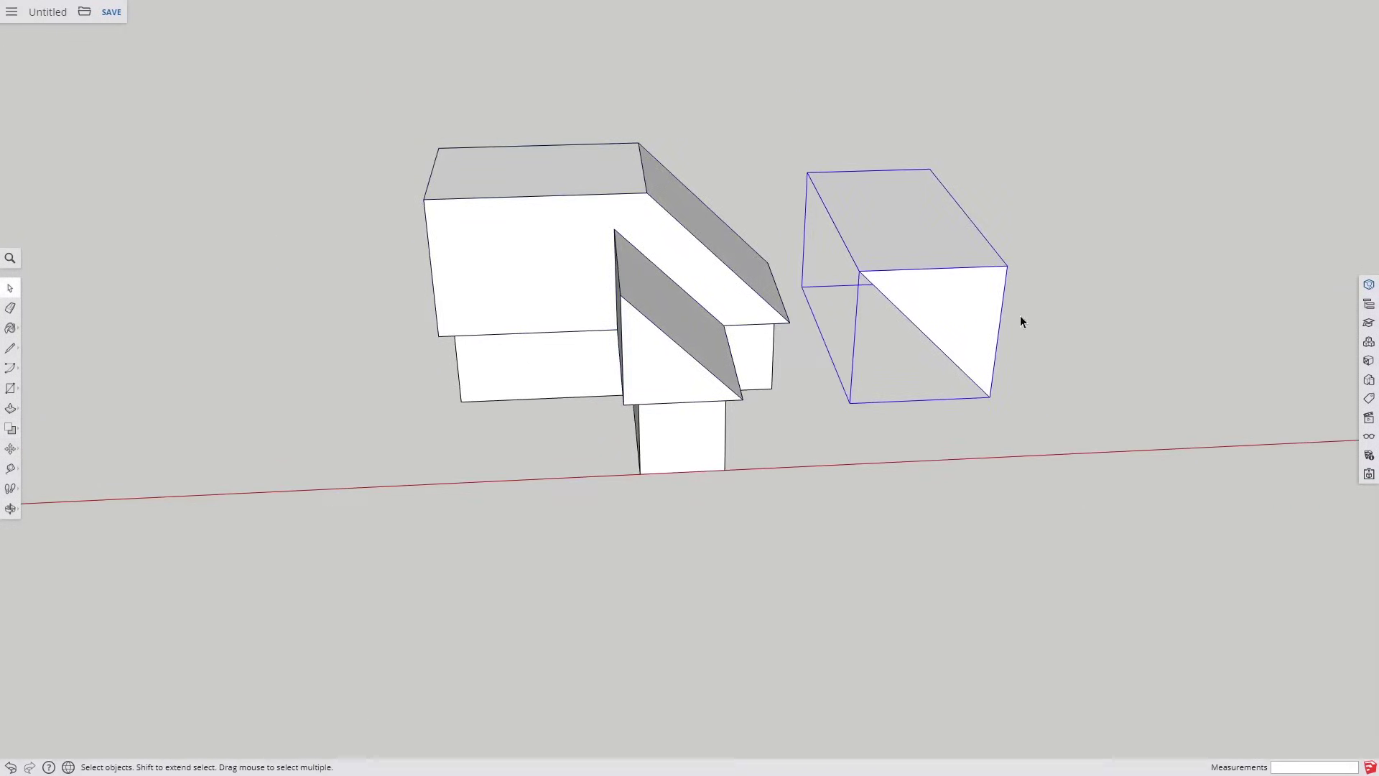
# Copy the wedge cutter to the left and rotate it upright, locked to the vertical axis
pyautogui.press('m')
pyautogui.click(989, 396)
pyautogui.press('ctrl')
pyautogui.click(416, 476)
pyautogui.press('q')
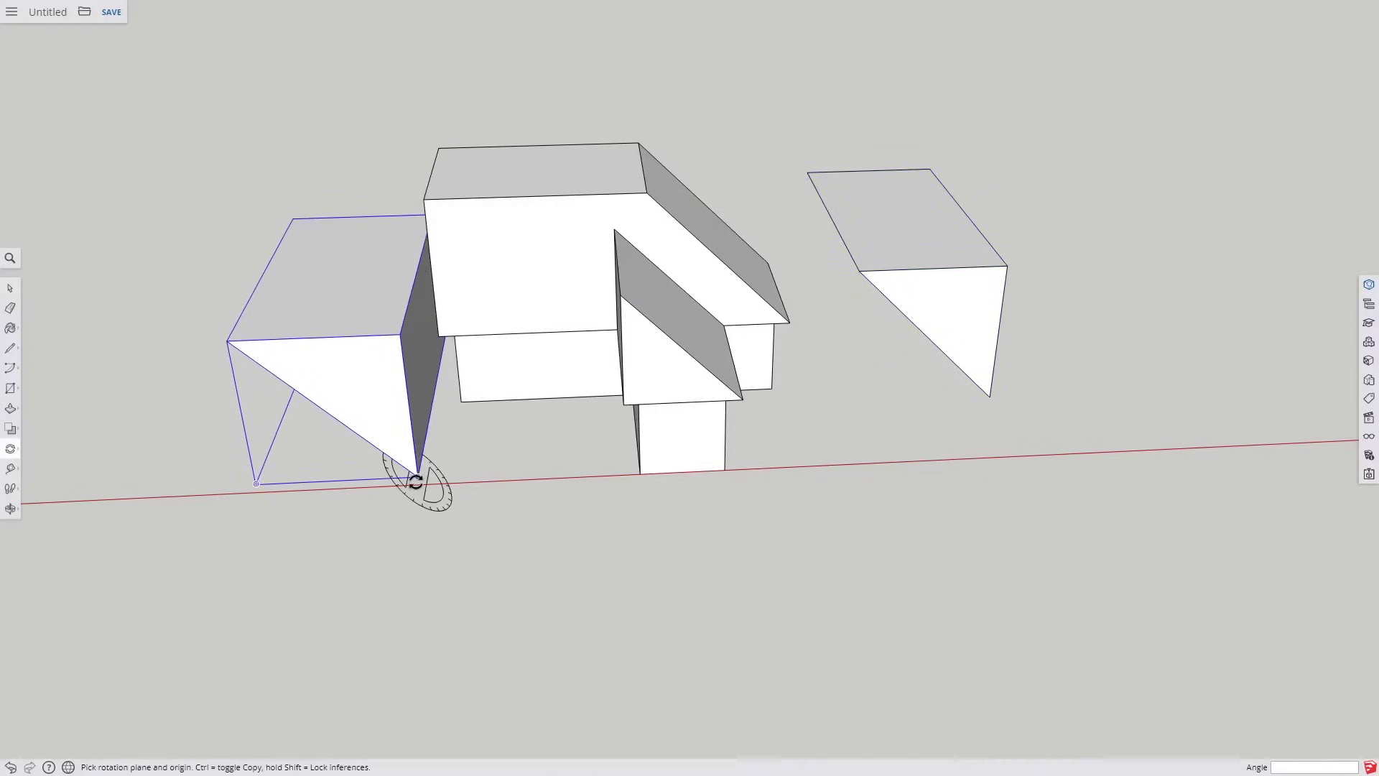
pyautogui.click(416, 477)
pyautogui.click(505, 477)
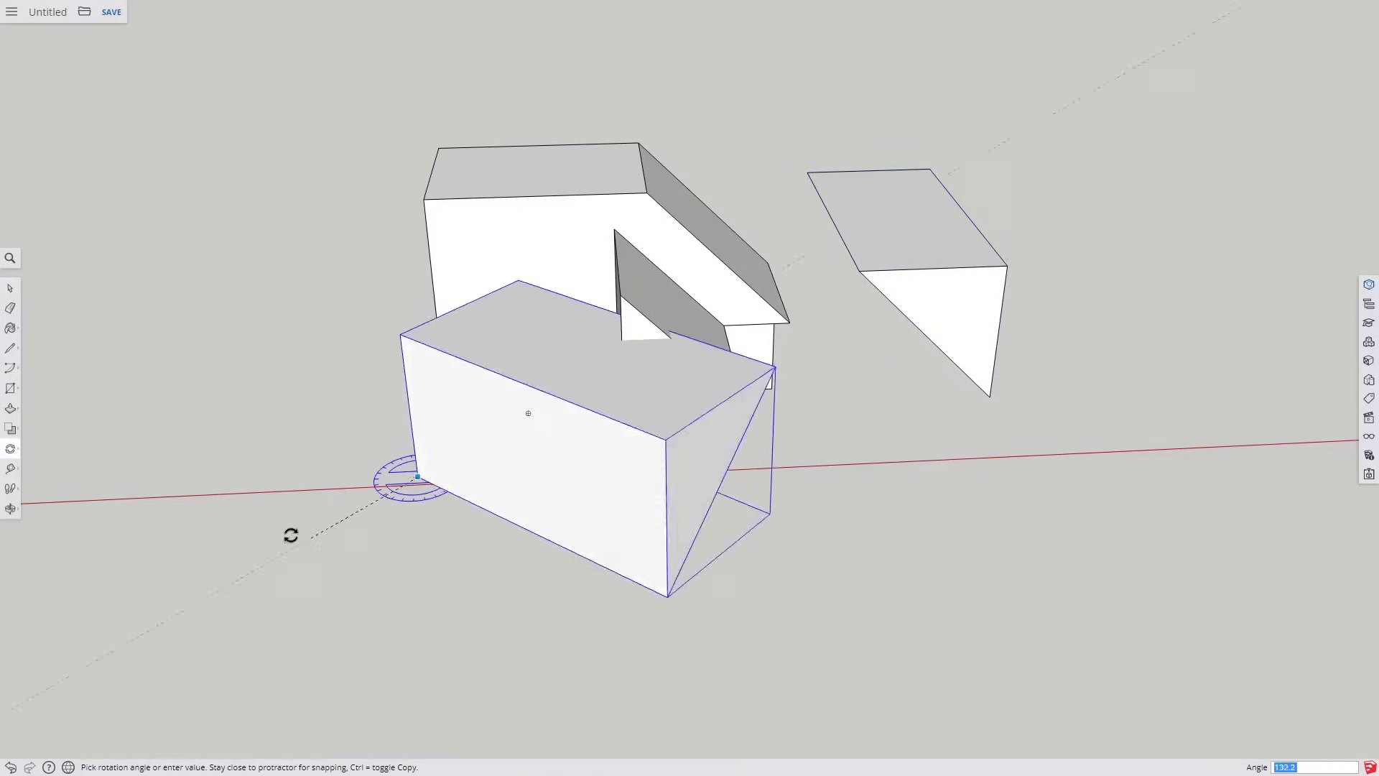
pyautogui.press('Up')
pyautogui.click(240, 489)
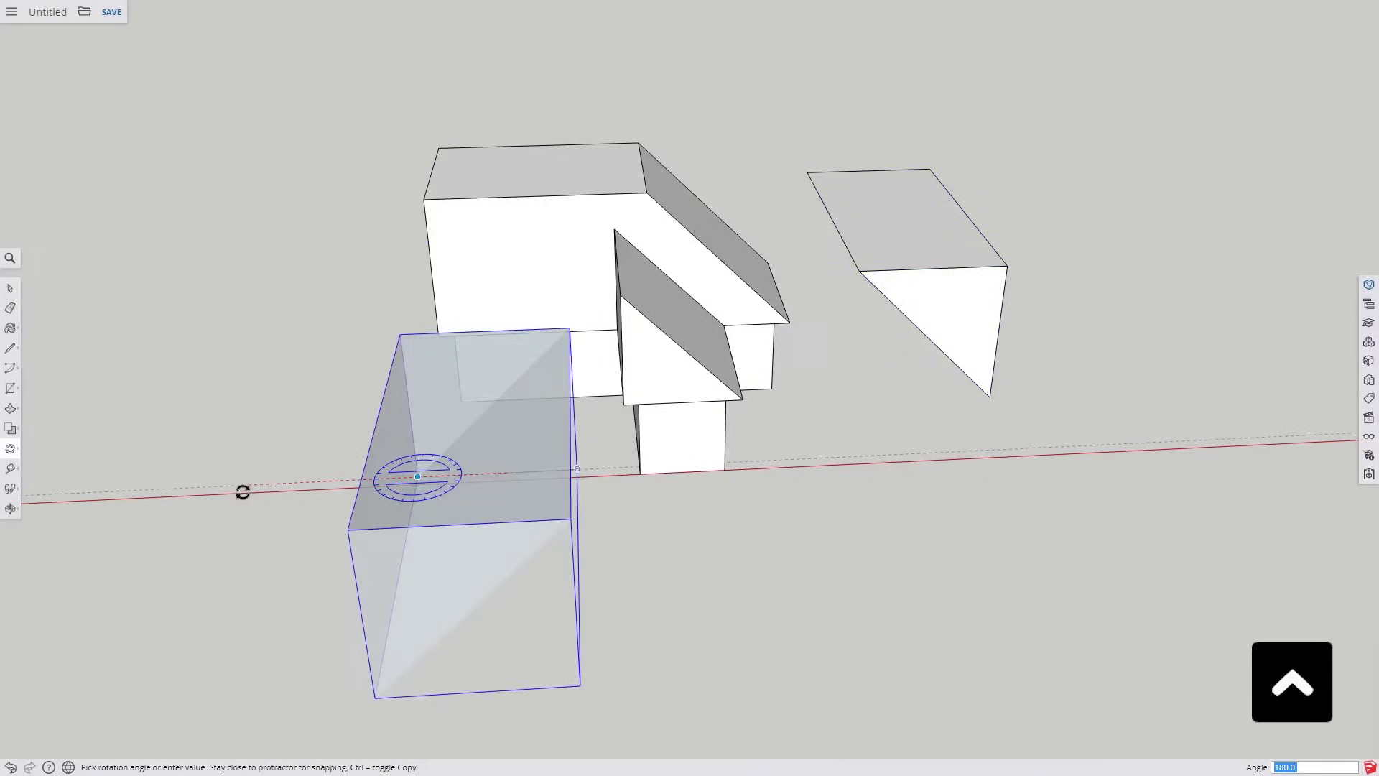
# Reposition the upright wedge, then copy it over the house's left wing
pyautogui.moveTo(240, 489); pyautogui.dragTo(919, 466, button='middle')
pyautogui.press('m')
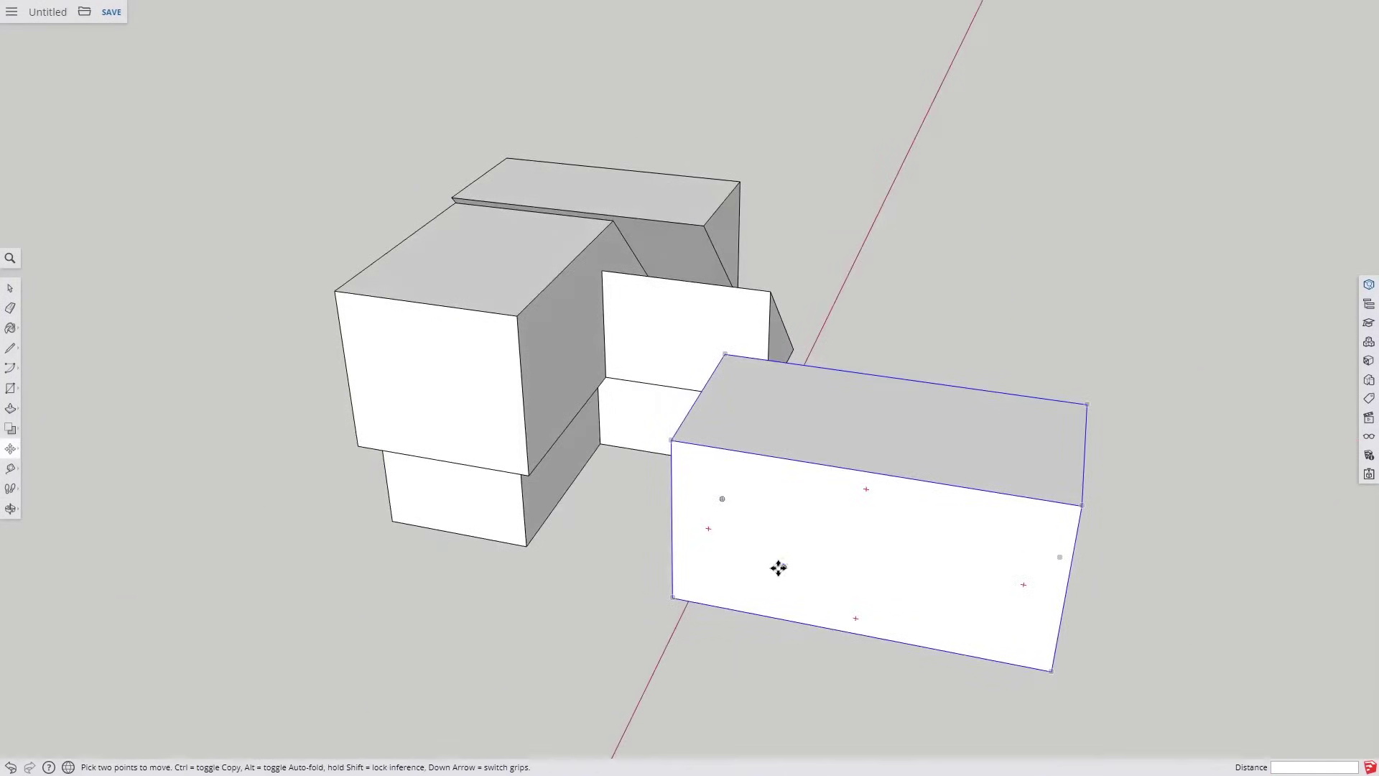
pyautogui.click(673, 598)
pyautogui.click(603, 378)
pyautogui.moveTo(1004, 366); pyautogui.dragTo(683, 357, button='middle')
pyautogui.press('ctrl')
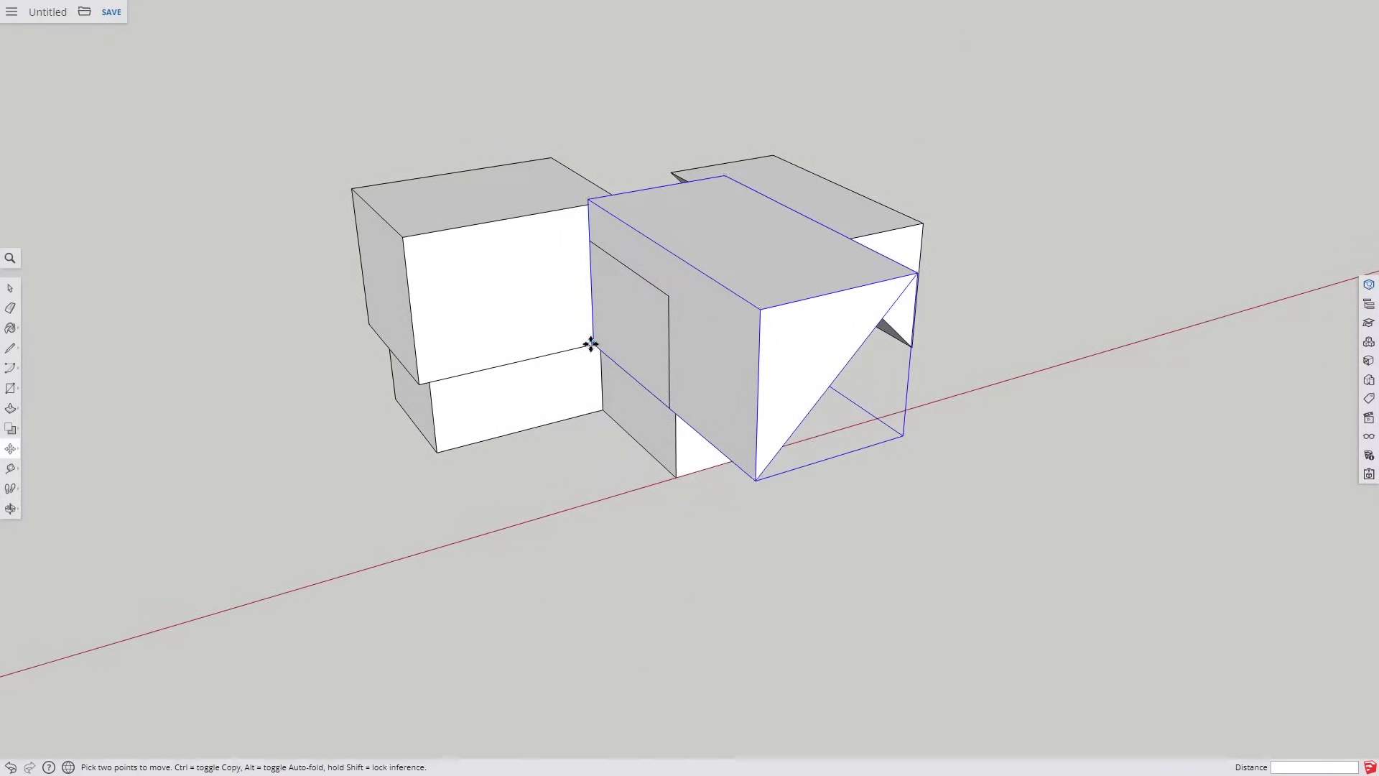
pyautogui.click(599, 344)
pyautogui.click(370, 326)
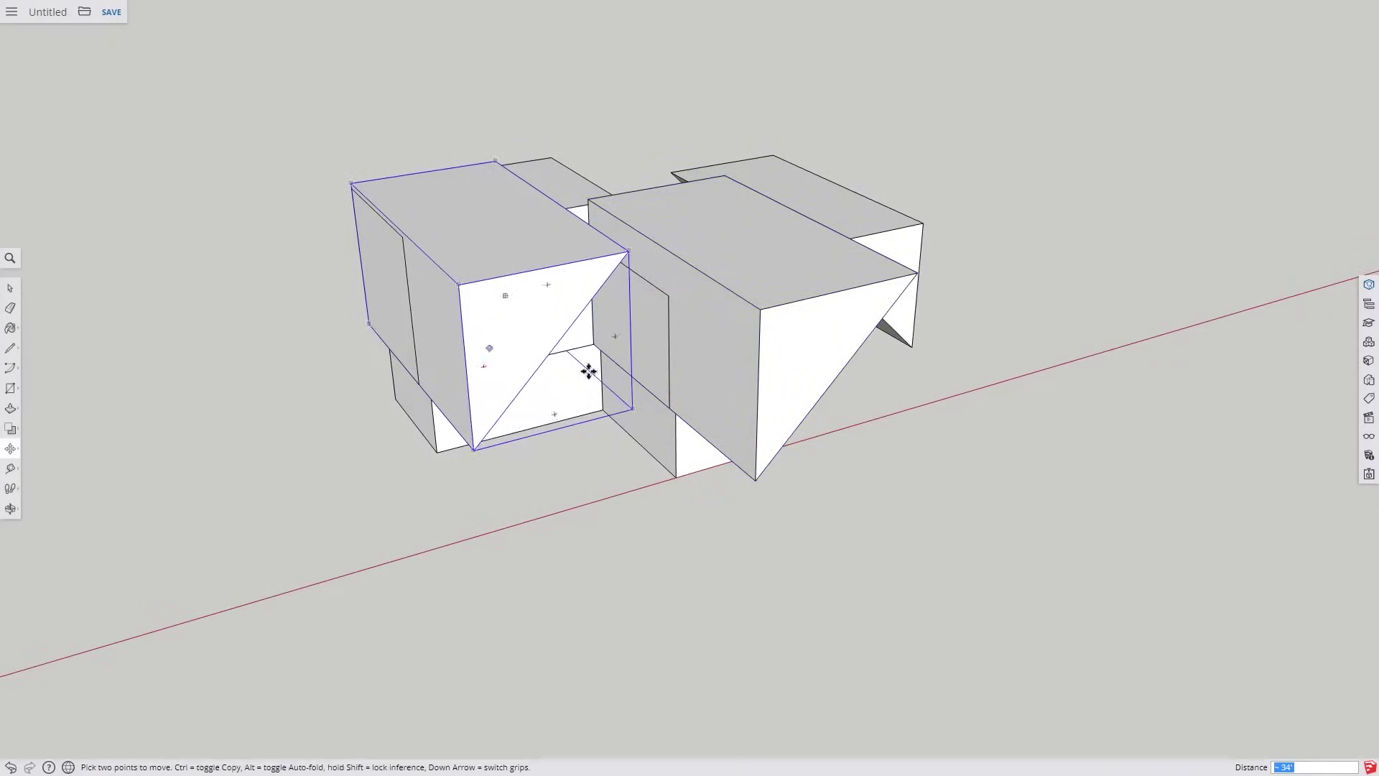
pyautogui.moveTo(587, 372); pyautogui.dragTo(347, 458, button='middle')
pyautogui.press('space')
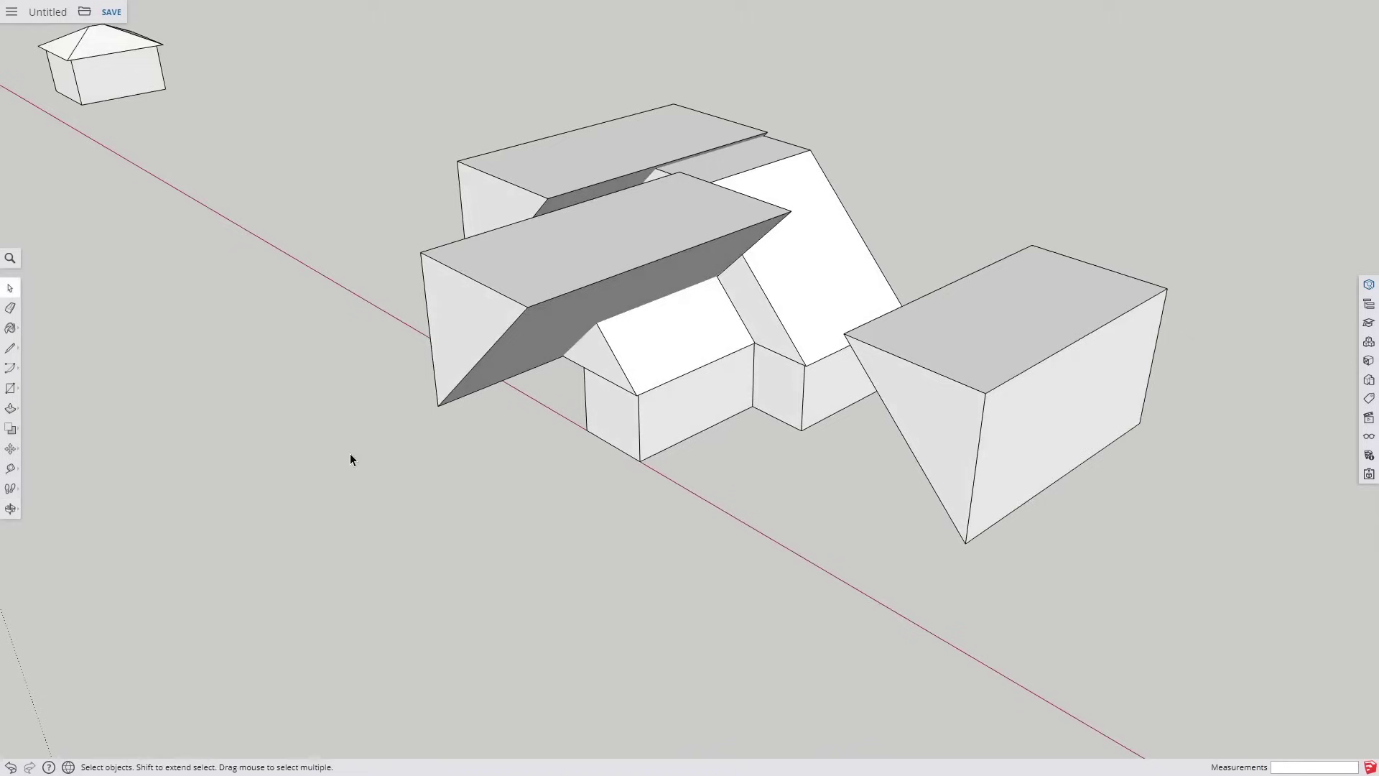
# Subtract the front cutter box from the house
pyautogui.click(10, 429)
pyautogui.click(648, 326)
pyautogui.click(470, 273)
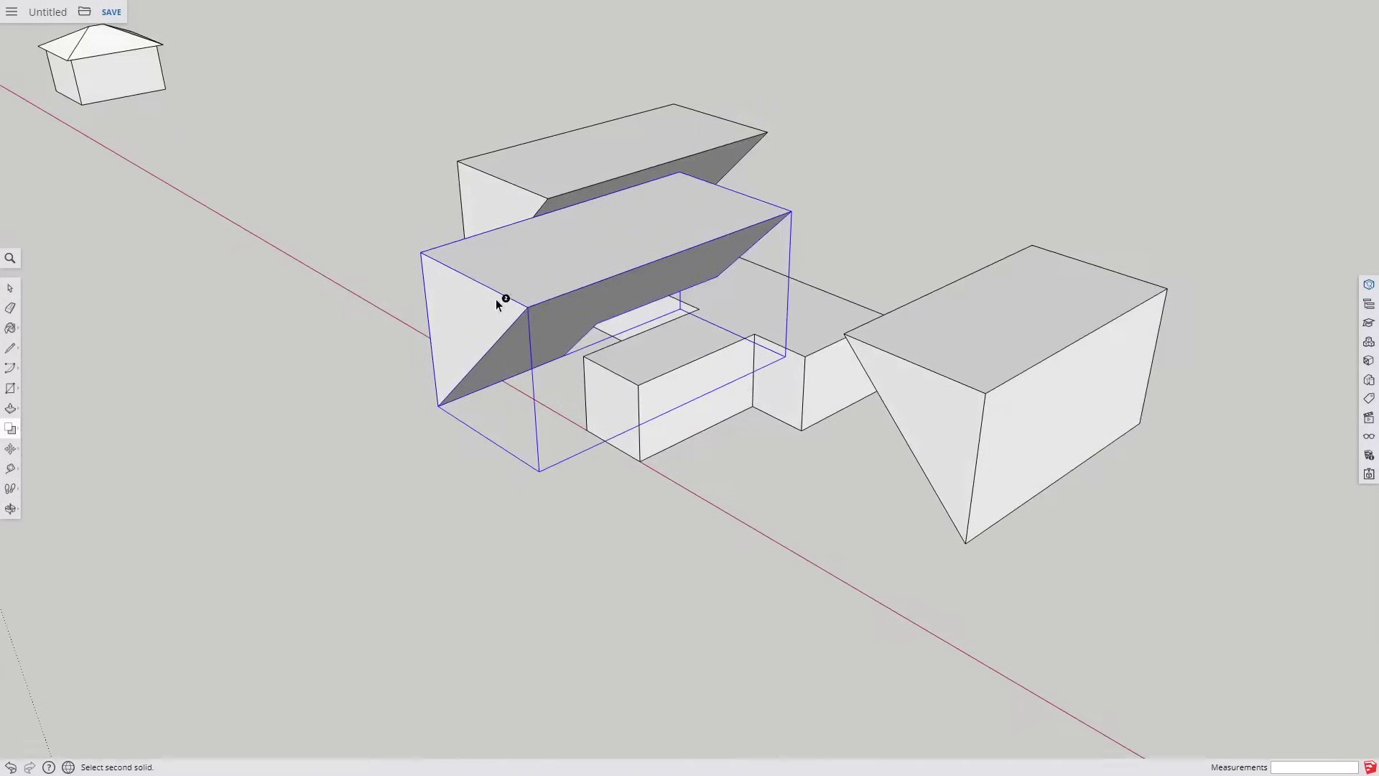
pyautogui.click(533, 309)
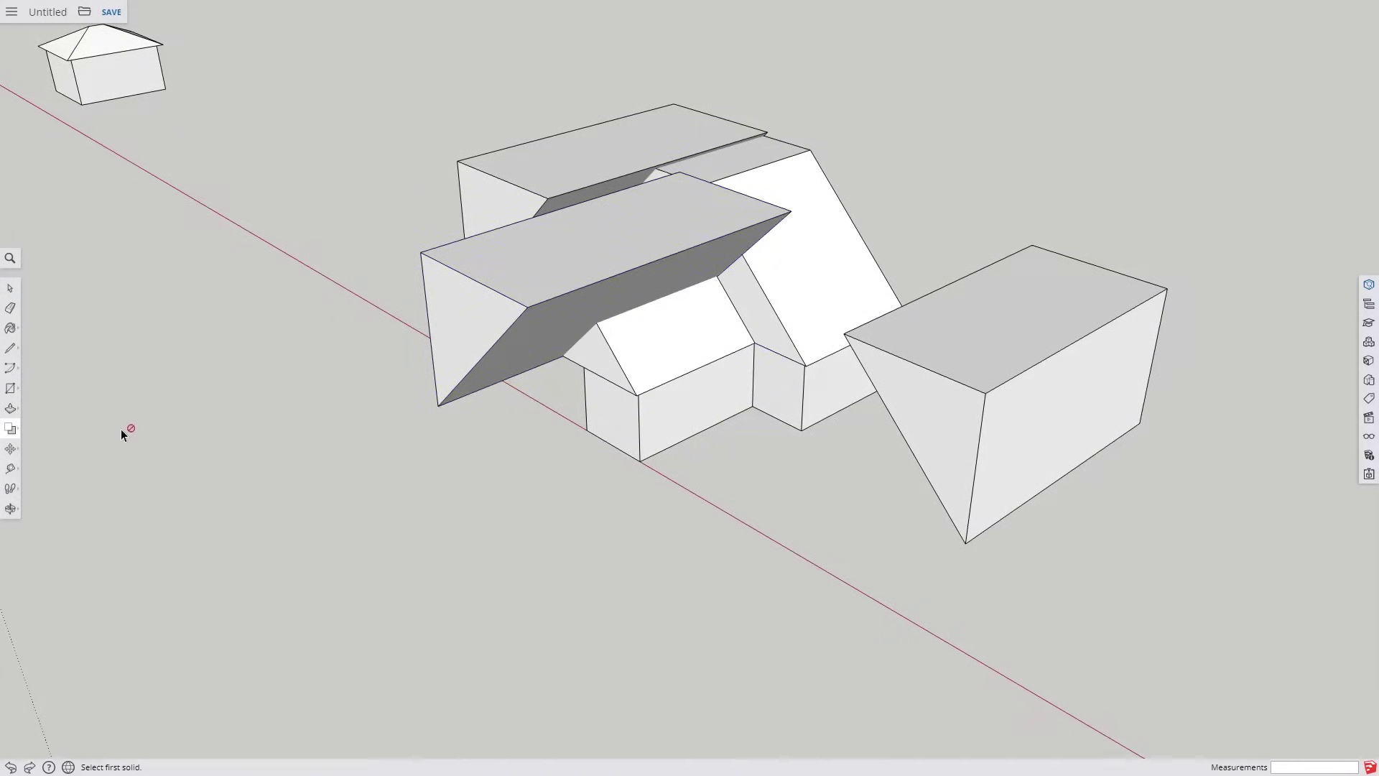
pyautogui.click(10, 428)
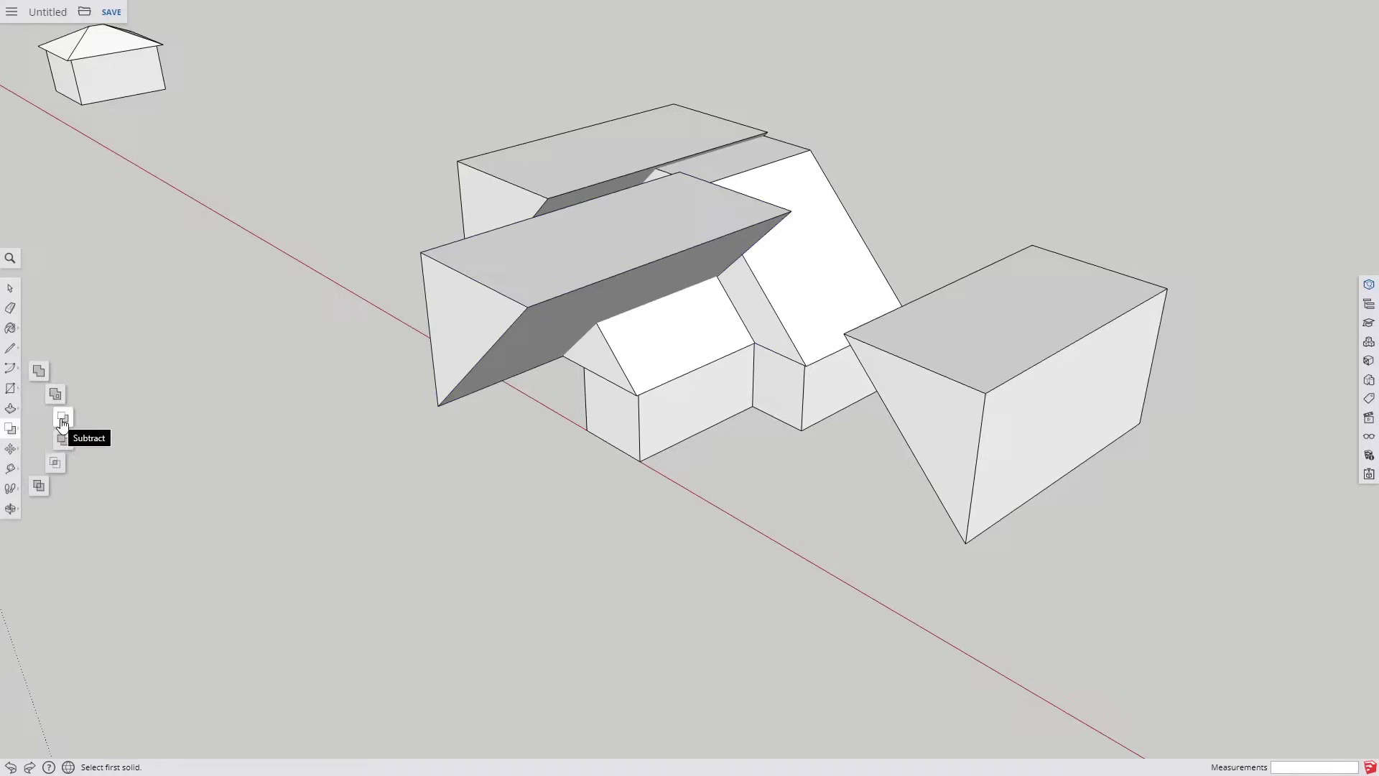
pyautogui.click(62, 424)
pyautogui.click(523, 253)
pyautogui.click(829, 253)
pyautogui.press('space')
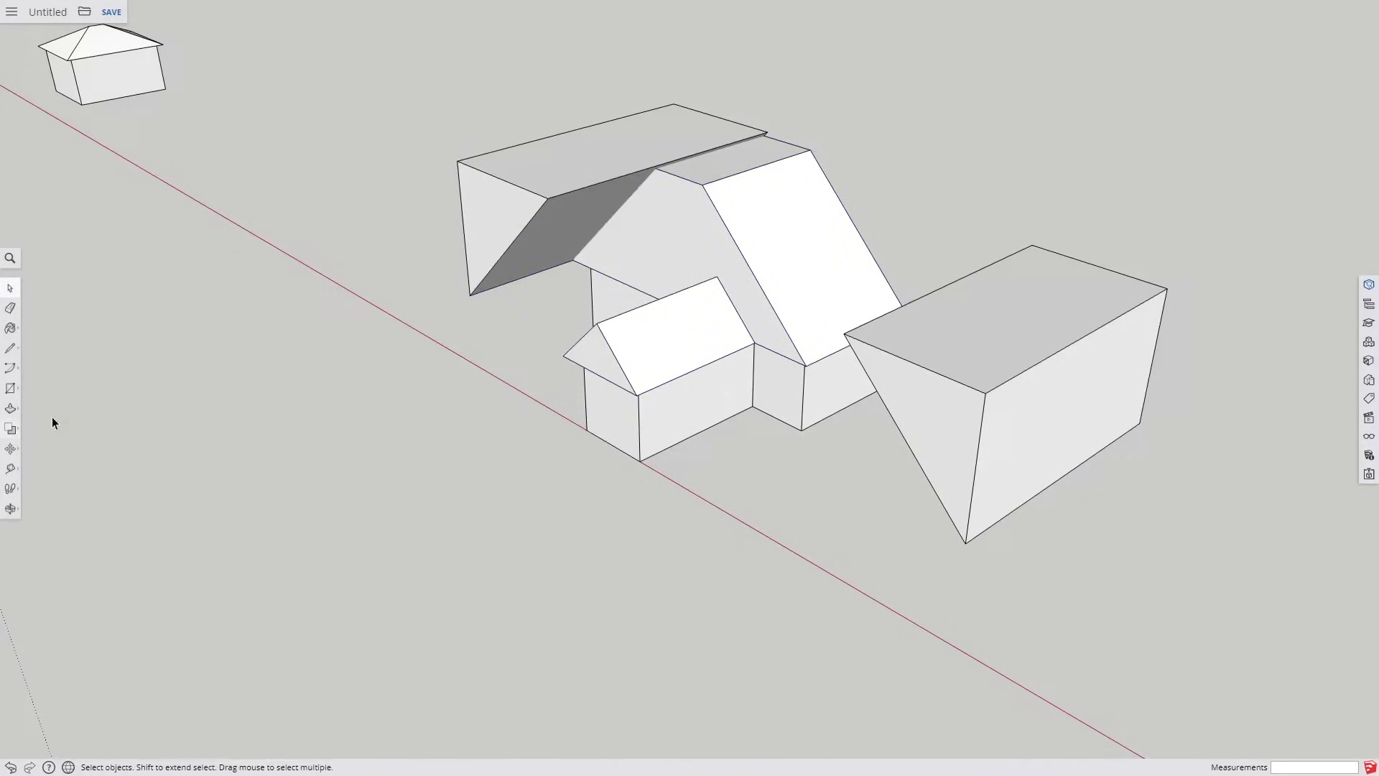
# Subtract the remaining cutter box from the house to finish the gable cuts
pyautogui.click(10, 428)
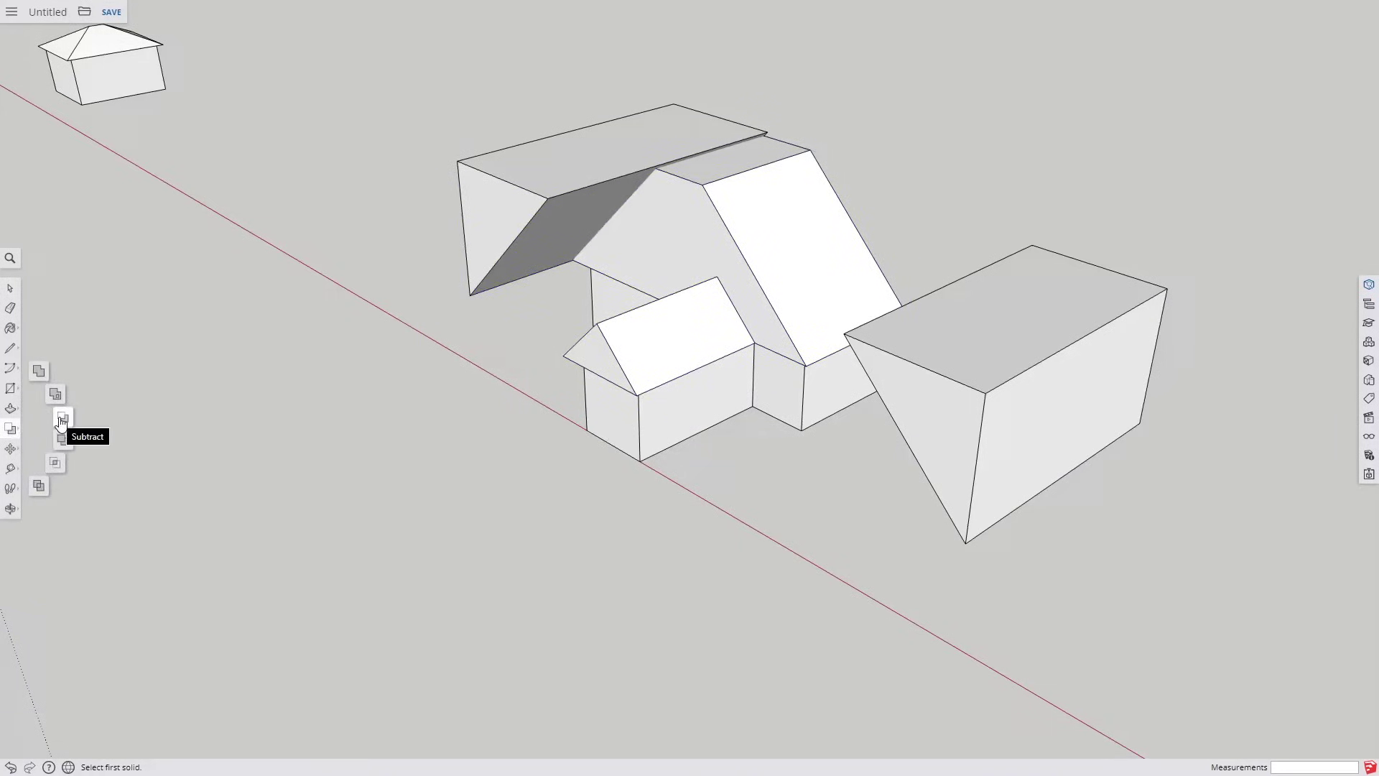
pyautogui.click(62, 424)
pyautogui.click(568, 140)
pyautogui.click(727, 236)
pyautogui.moveTo(729, 237); pyautogui.dragTo(922, 262, button='middle')
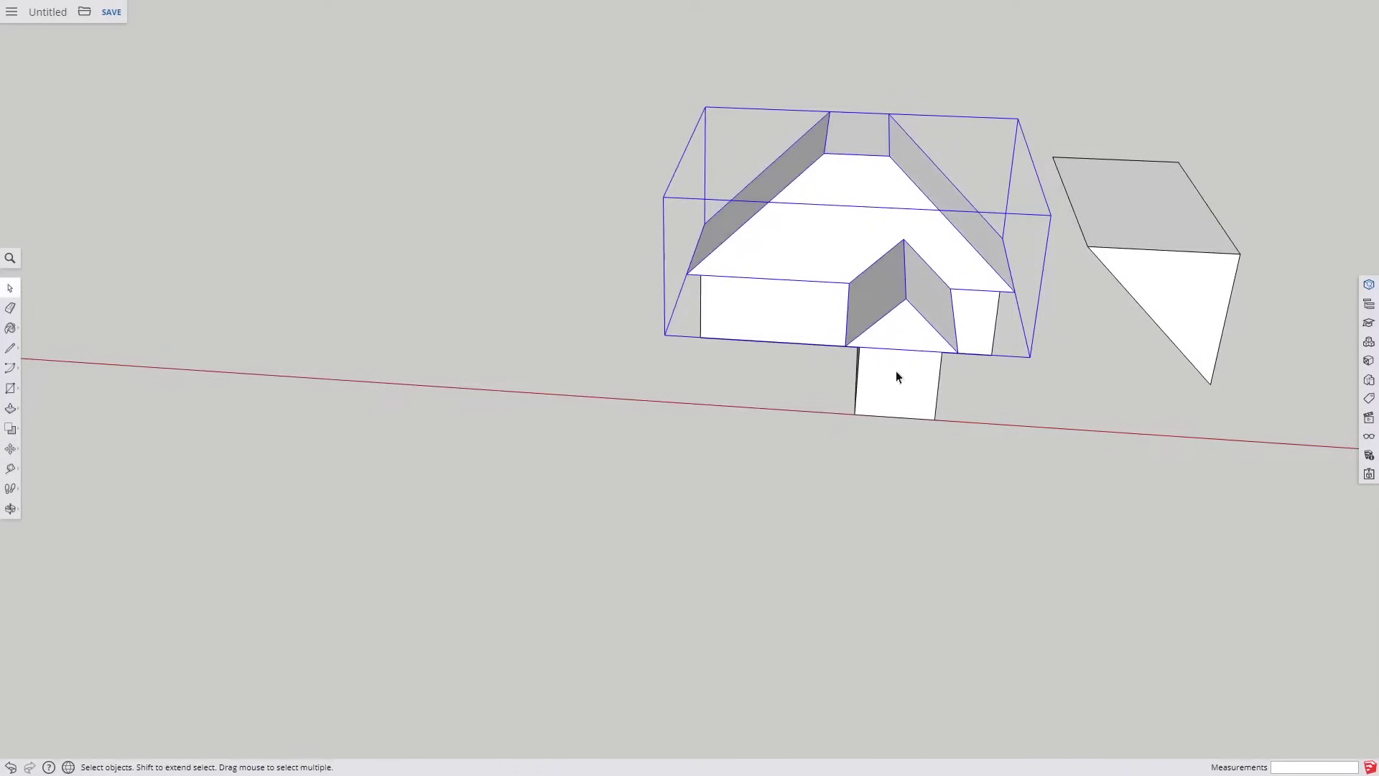
pyautogui.moveTo(1025, 277); pyautogui.dragTo(758, 308, button='middle')
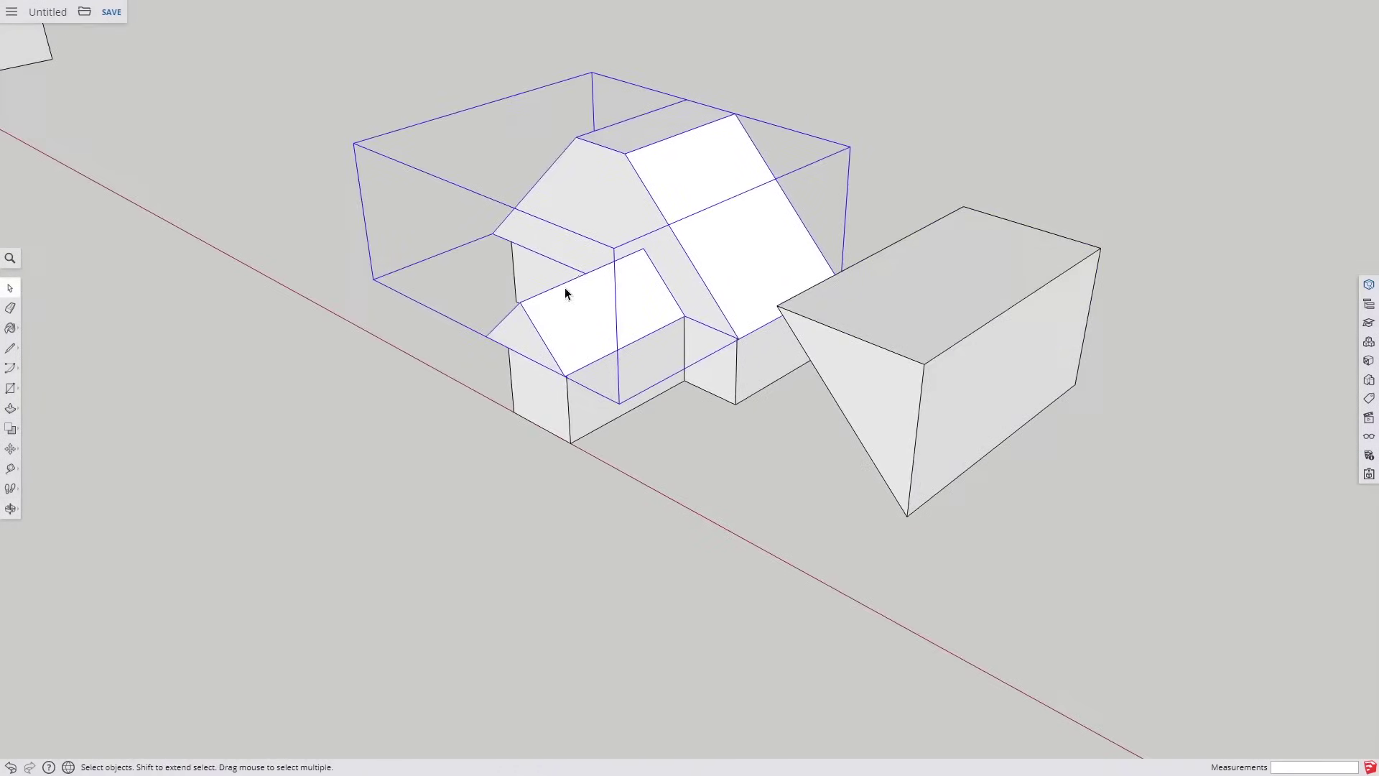
pyautogui.click(1048, 413)
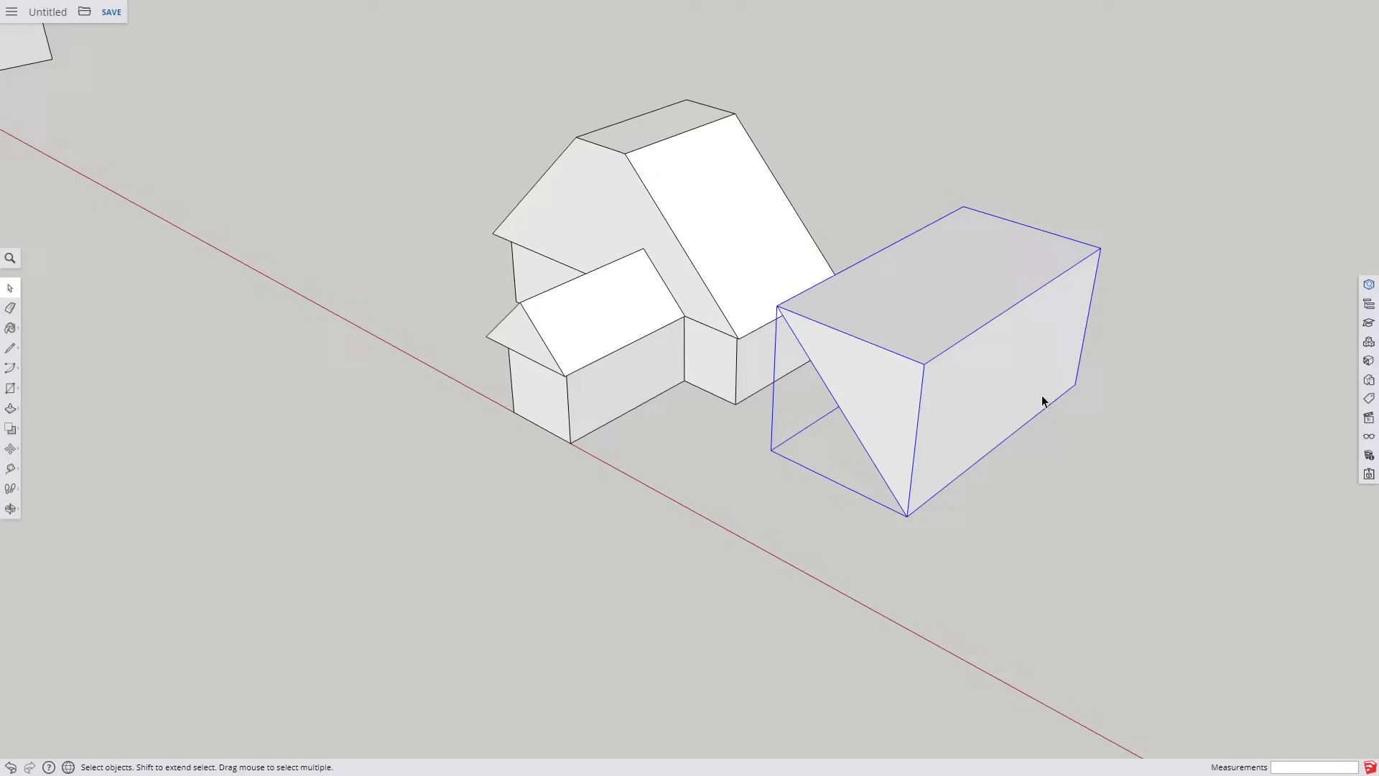
# Copy the wedge cutter in front of the house and turn it 90°
pyautogui.press('m')
pyautogui.click(907, 515)
pyautogui.press('ctrl')
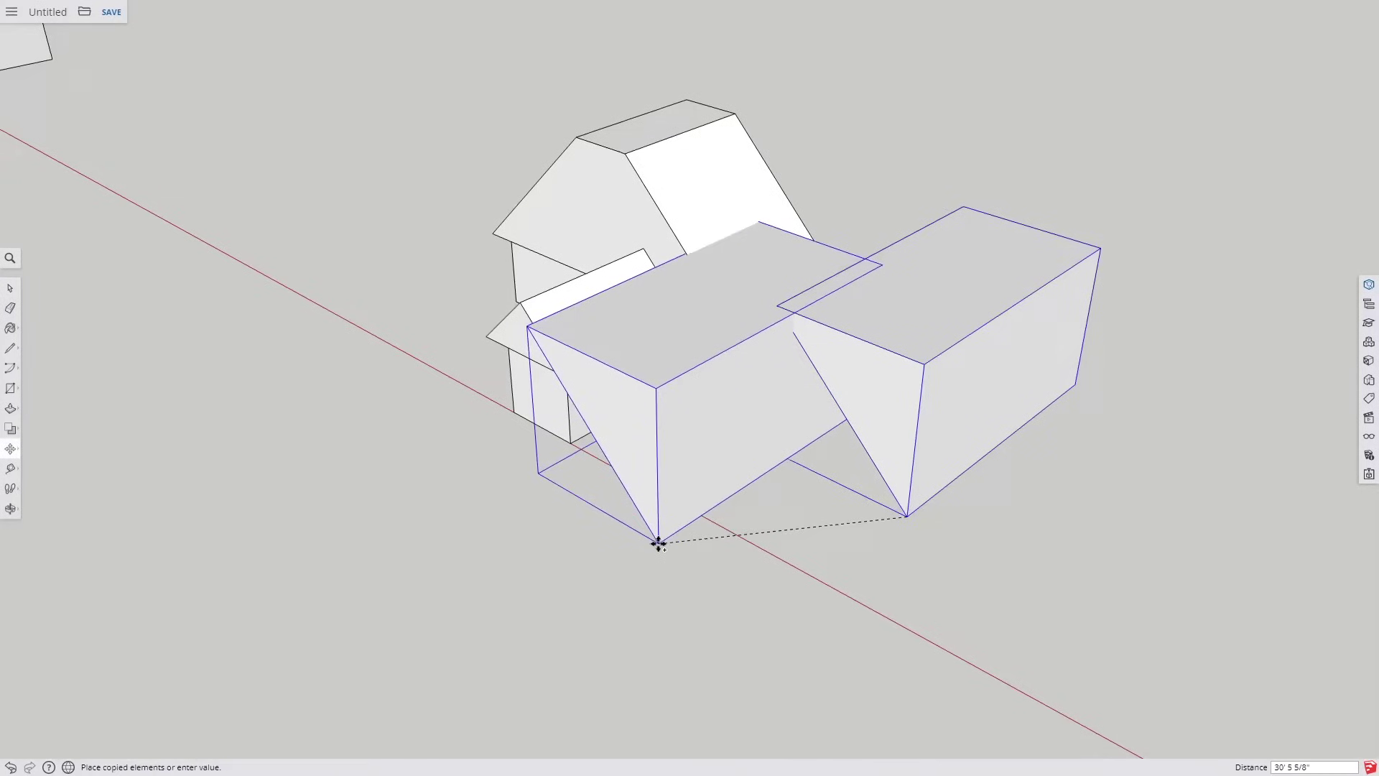
pyautogui.click(659, 542)
pyautogui.press('q')
pyautogui.click(658, 543)
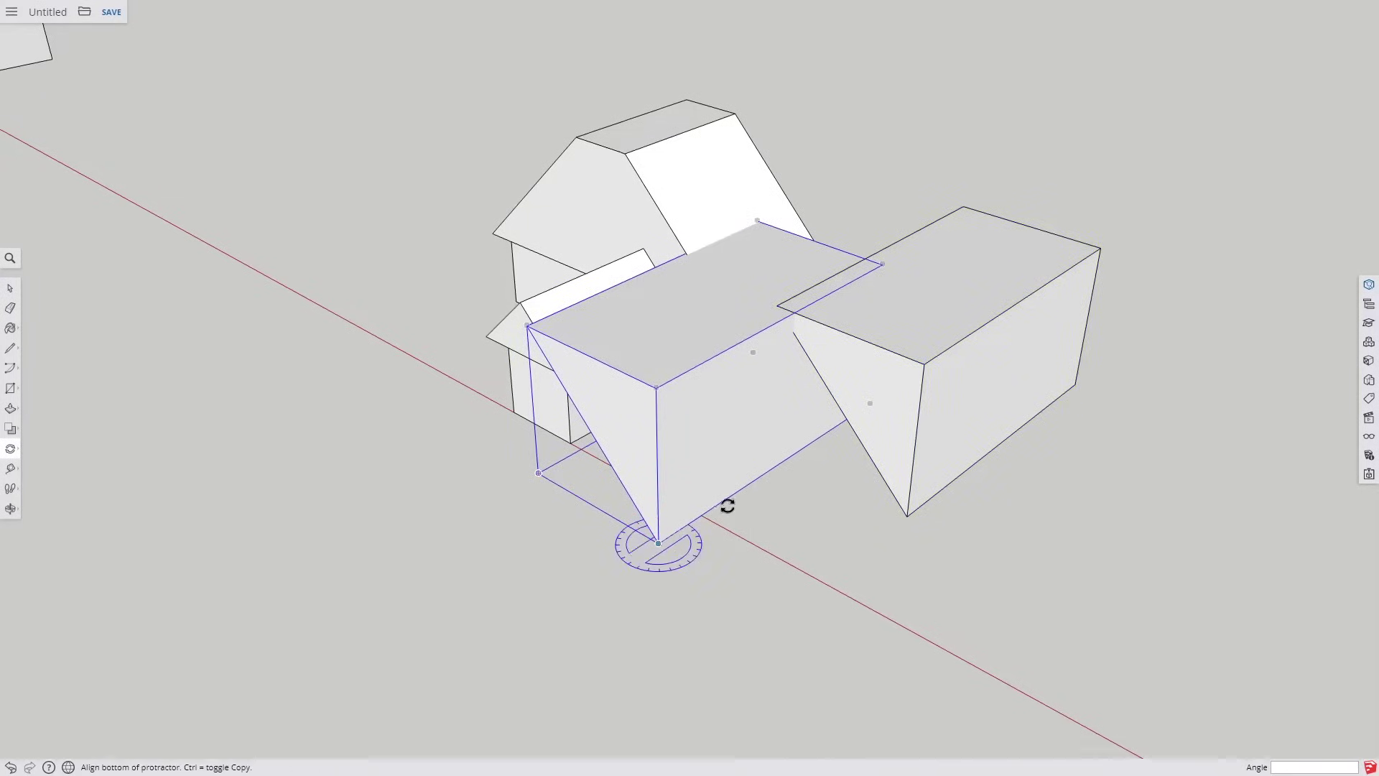
pyautogui.click(774, 592)
pyautogui.click(782, 615)
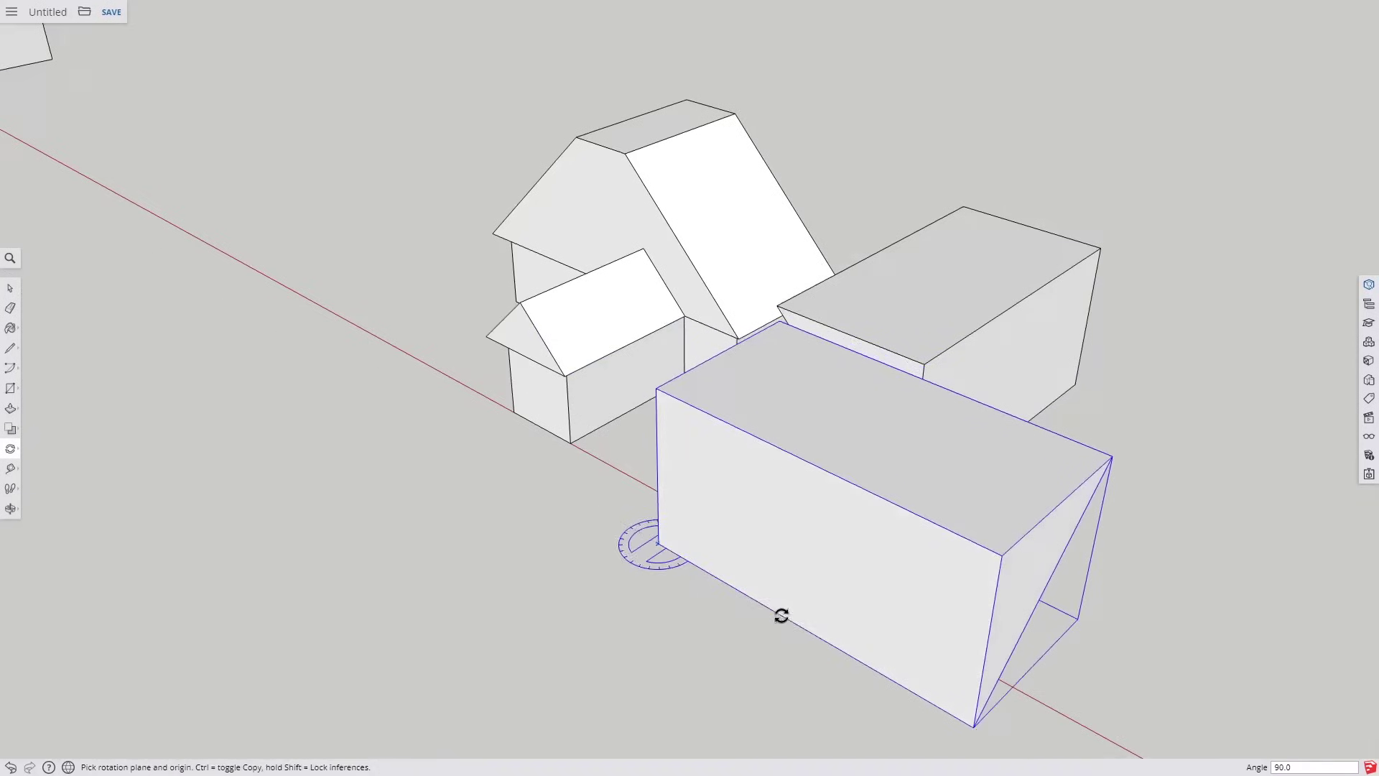
# Move the turned cutter onto the house corner, offsetting it 1' toward the back
pyautogui.press('m')
pyautogui.click(973, 726)
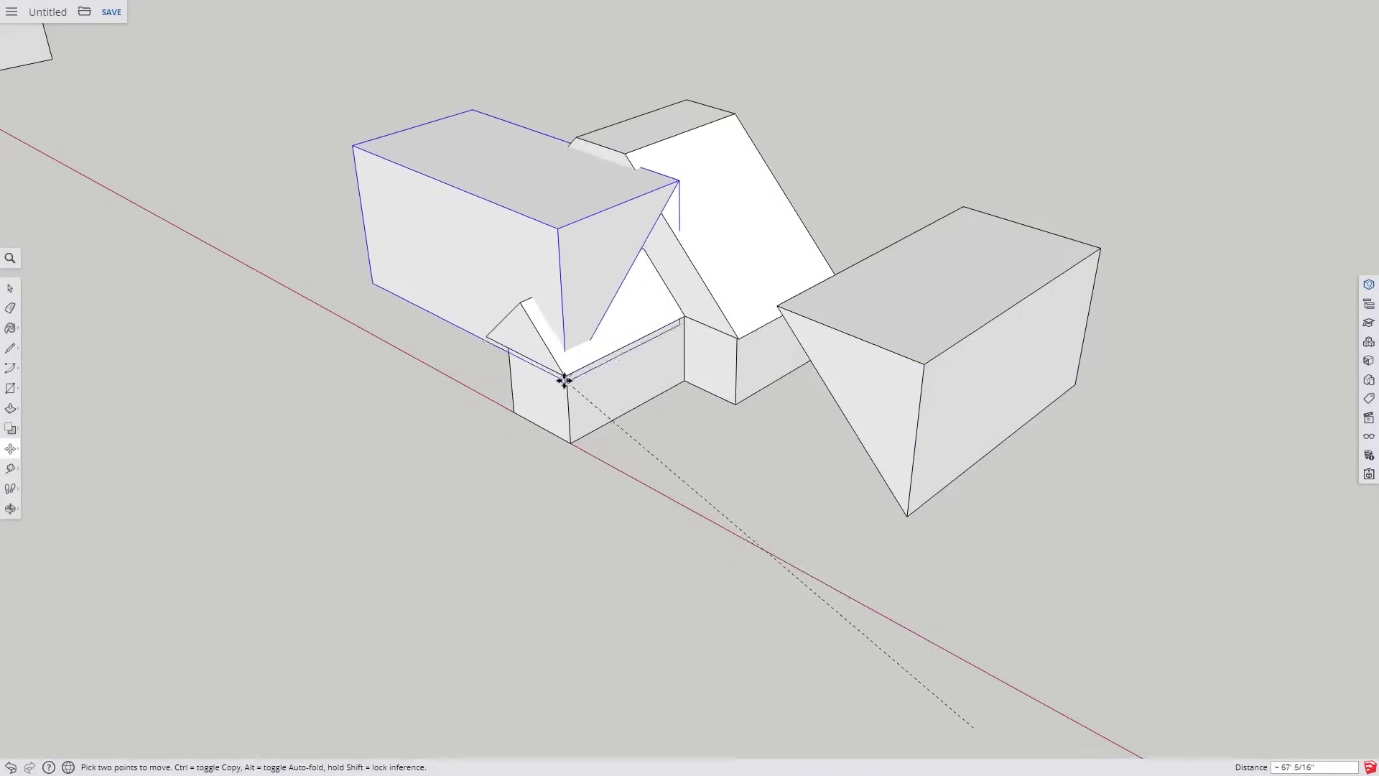
pyautogui.click(566, 373)
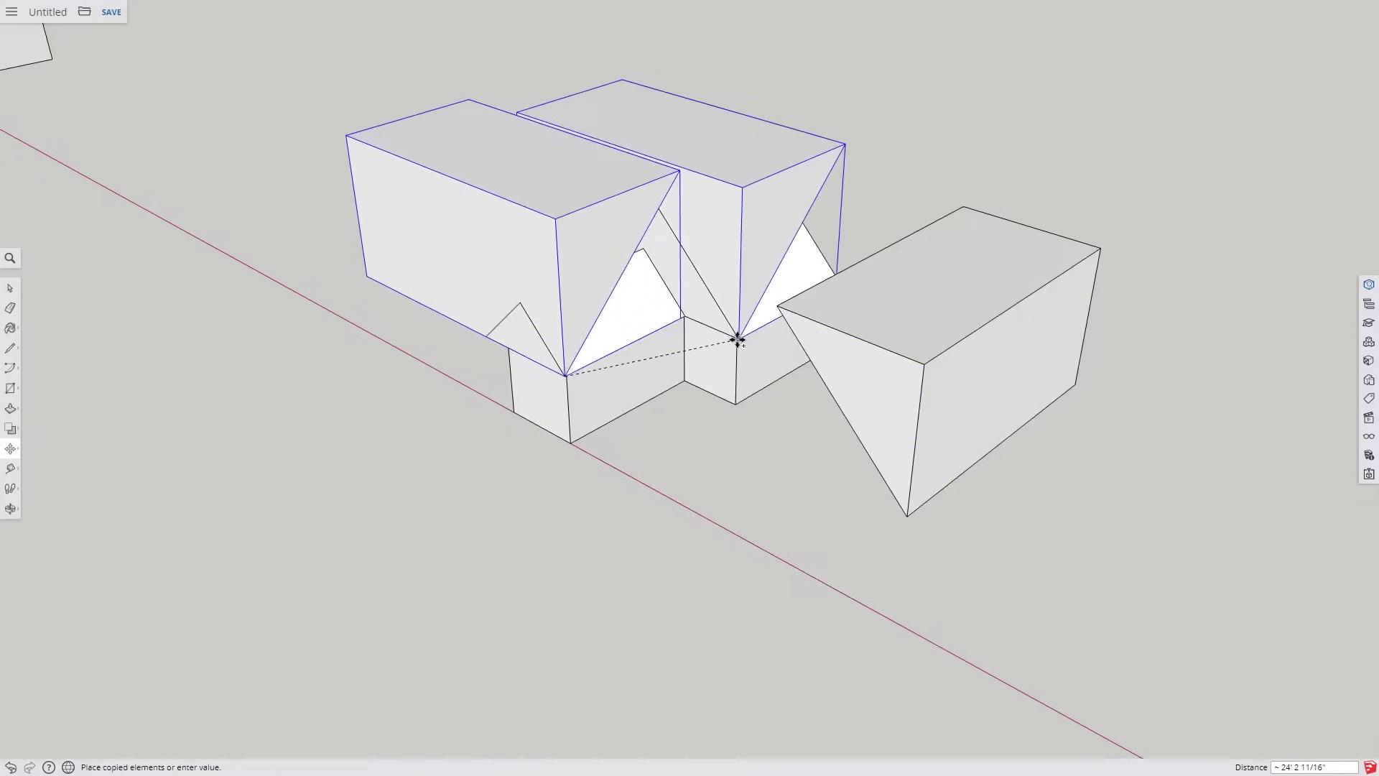
pyautogui.click(1048, 667)
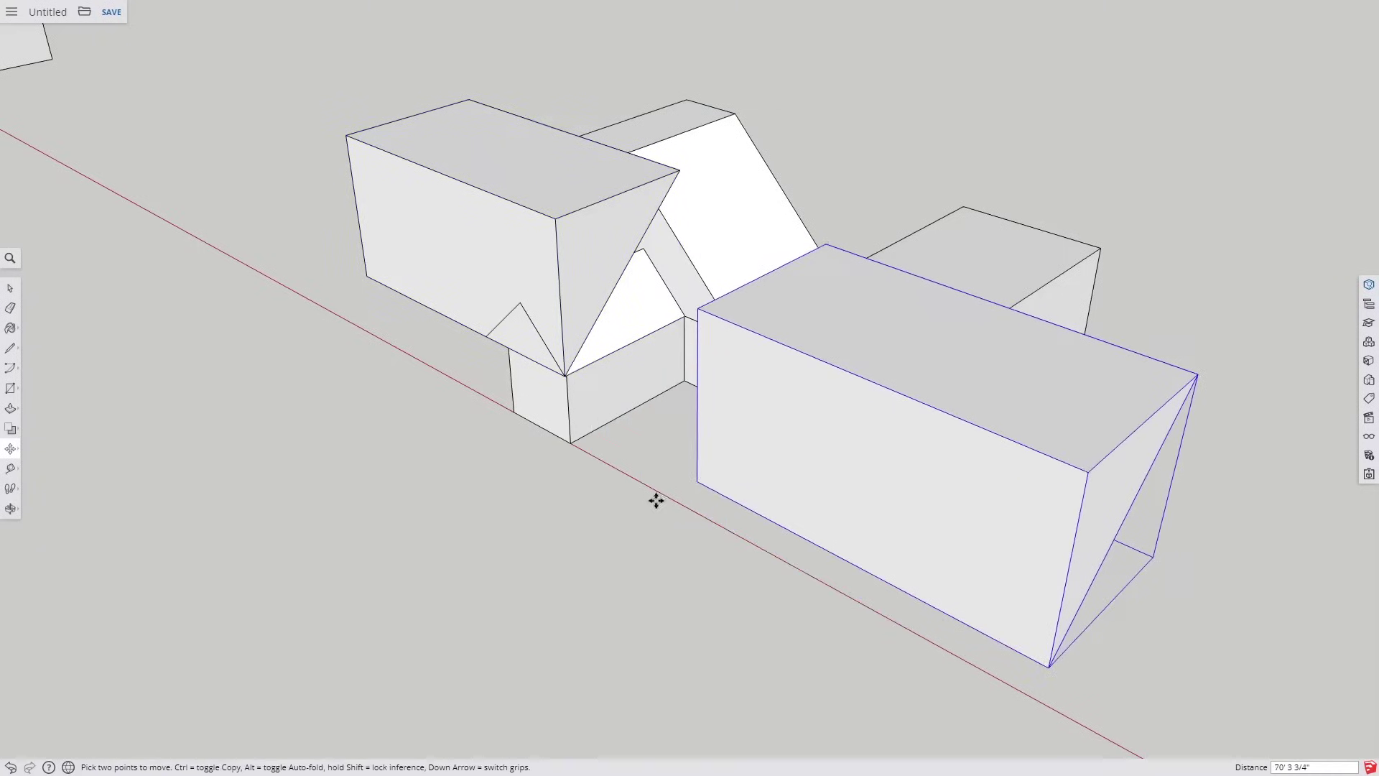
pyautogui.click(698, 481)
pyautogui.click(686, 311)
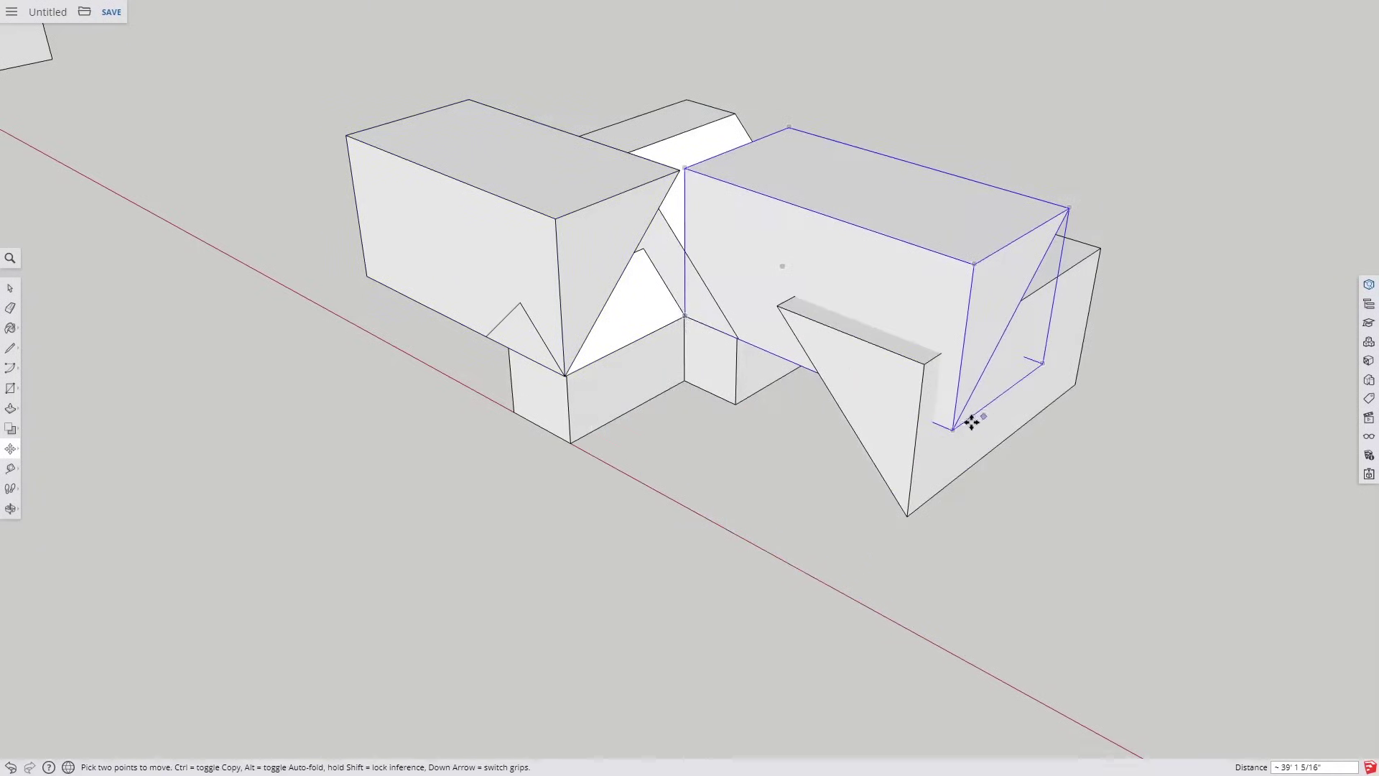
pyautogui.write("1'")
pyautogui.press('Return')
# Copy the cutter onto another roof end of the house
pyautogui.moveTo(905, 407); pyautogui.dragTo(534, 393, button='middle')
pyautogui.press('ctrl')
pyautogui.click(914, 292)
pyautogui.click(610, 351)
pyautogui.press('space')
pyautogui.moveTo(764, 420); pyautogui.dragTo(747, 412, button='middle')
# Subtract the top cutter box from the house
pyautogui.click(8, 430)
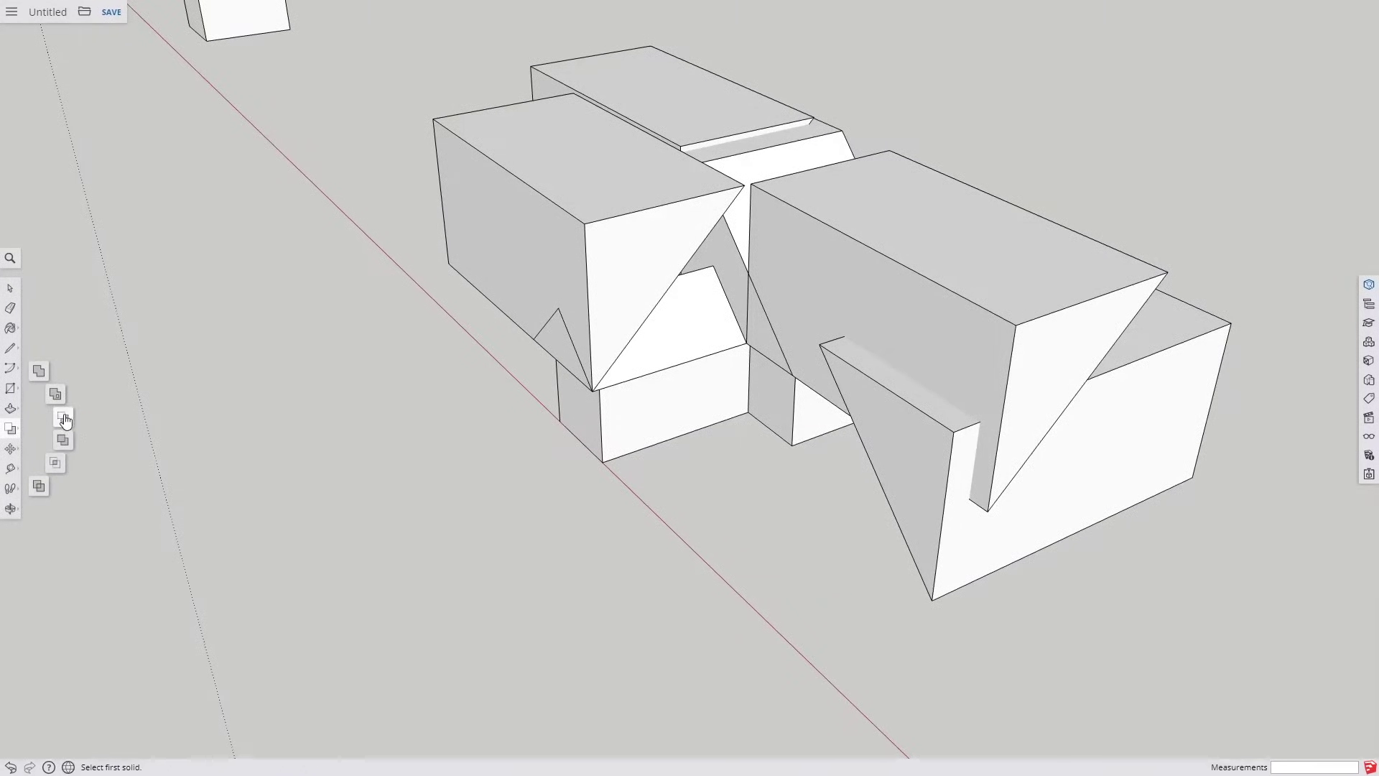
pyautogui.click(64, 419)
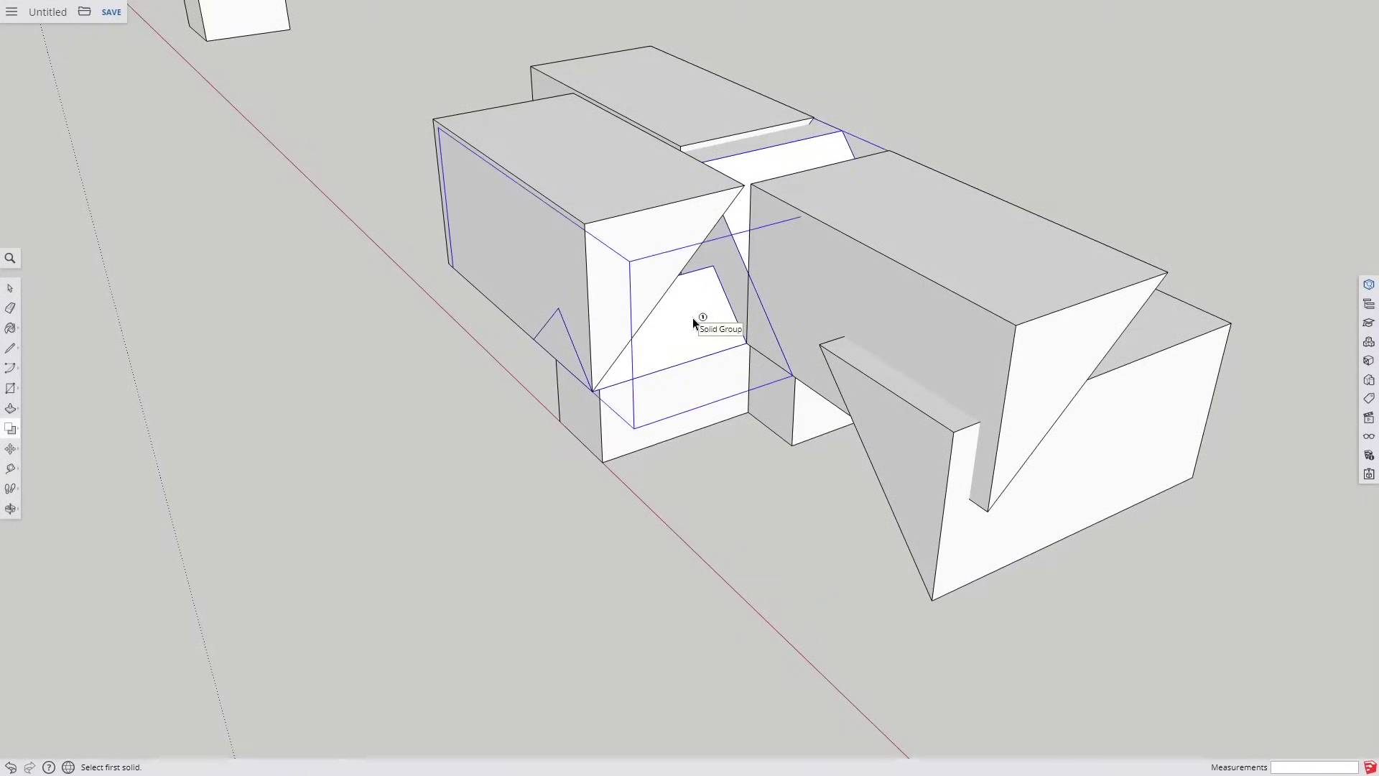
pyautogui.click(678, 299)
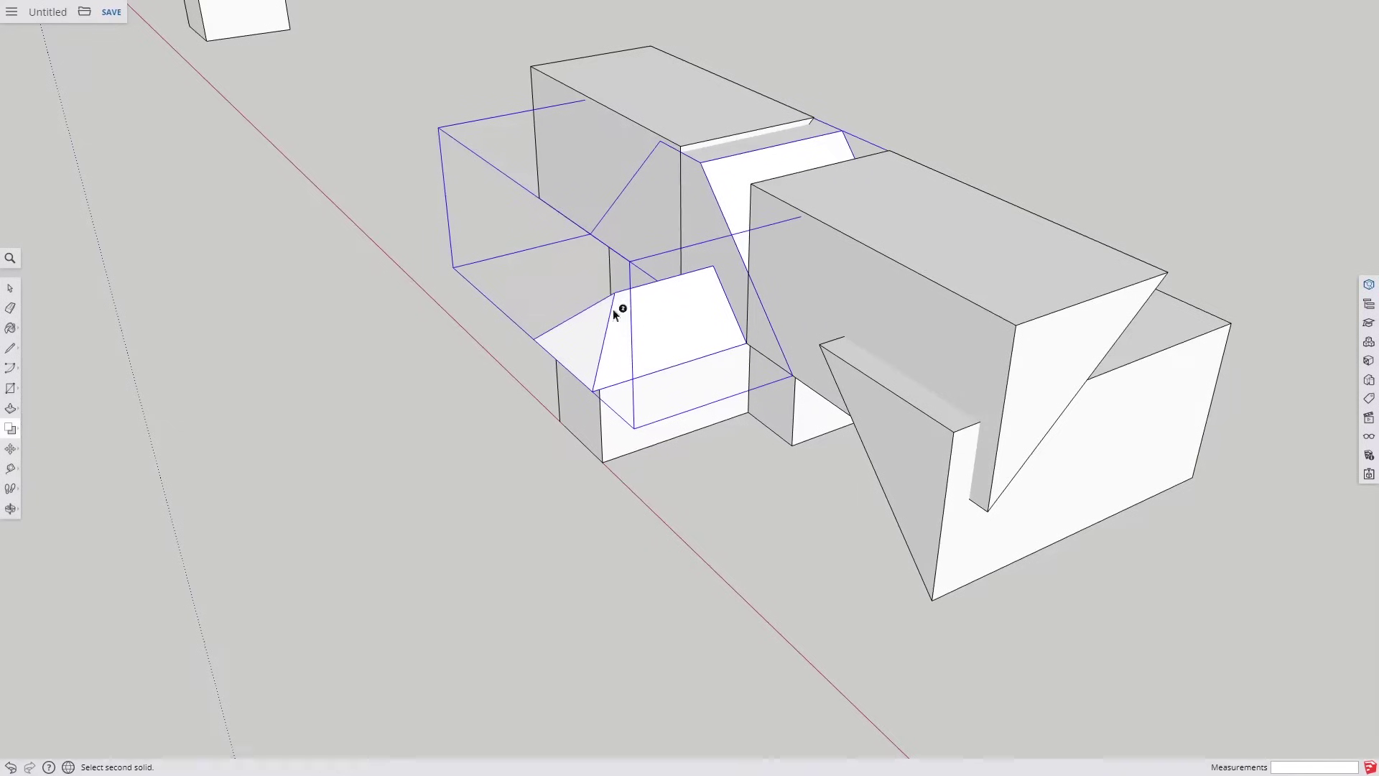
pyautogui.click(11, 428)
pyautogui.click(63, 419)
pyautogui.click(598, 101)
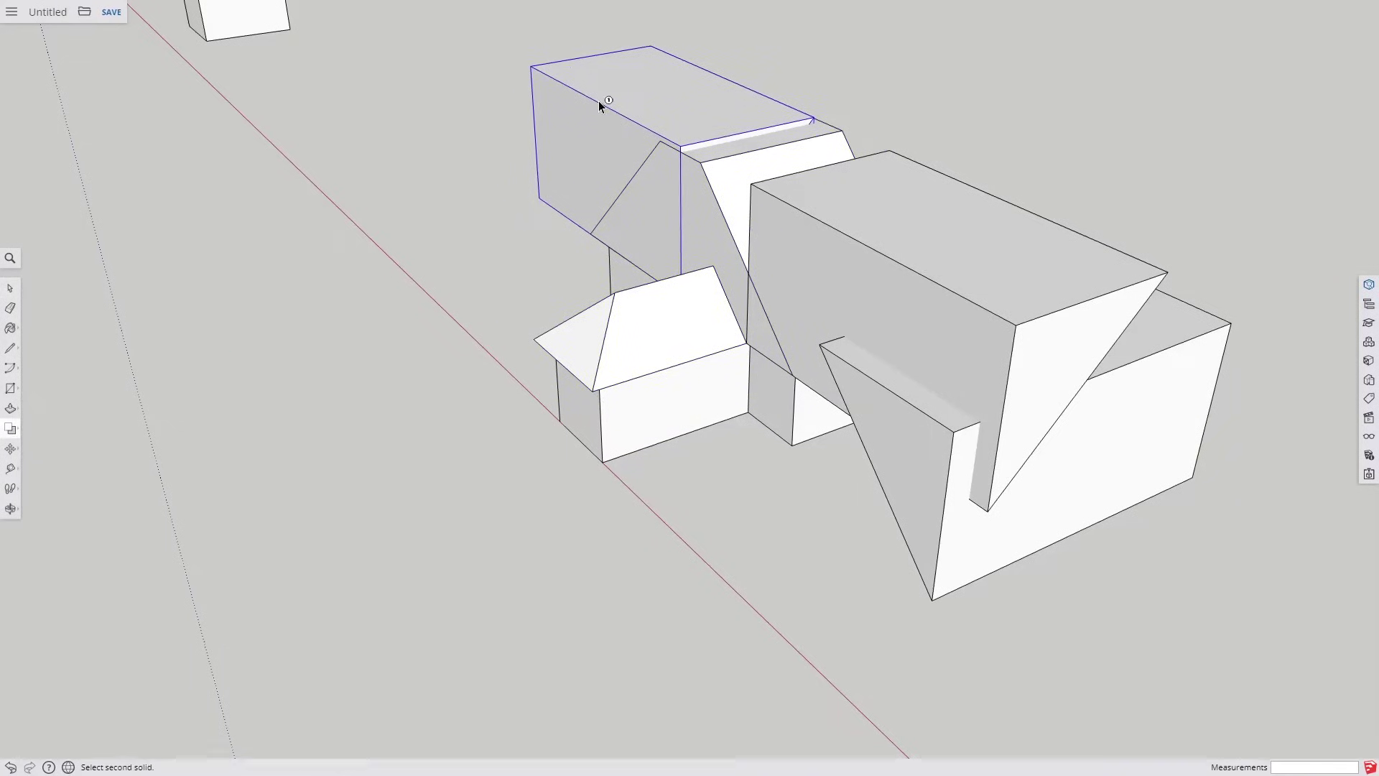
pyautogui.click(739, 183)
# Subtract the right cutter from the house and check the trimmed roof
pyautogui.moveTo(288, 282); pyautogui.dragTo(338, 275, button='middle')
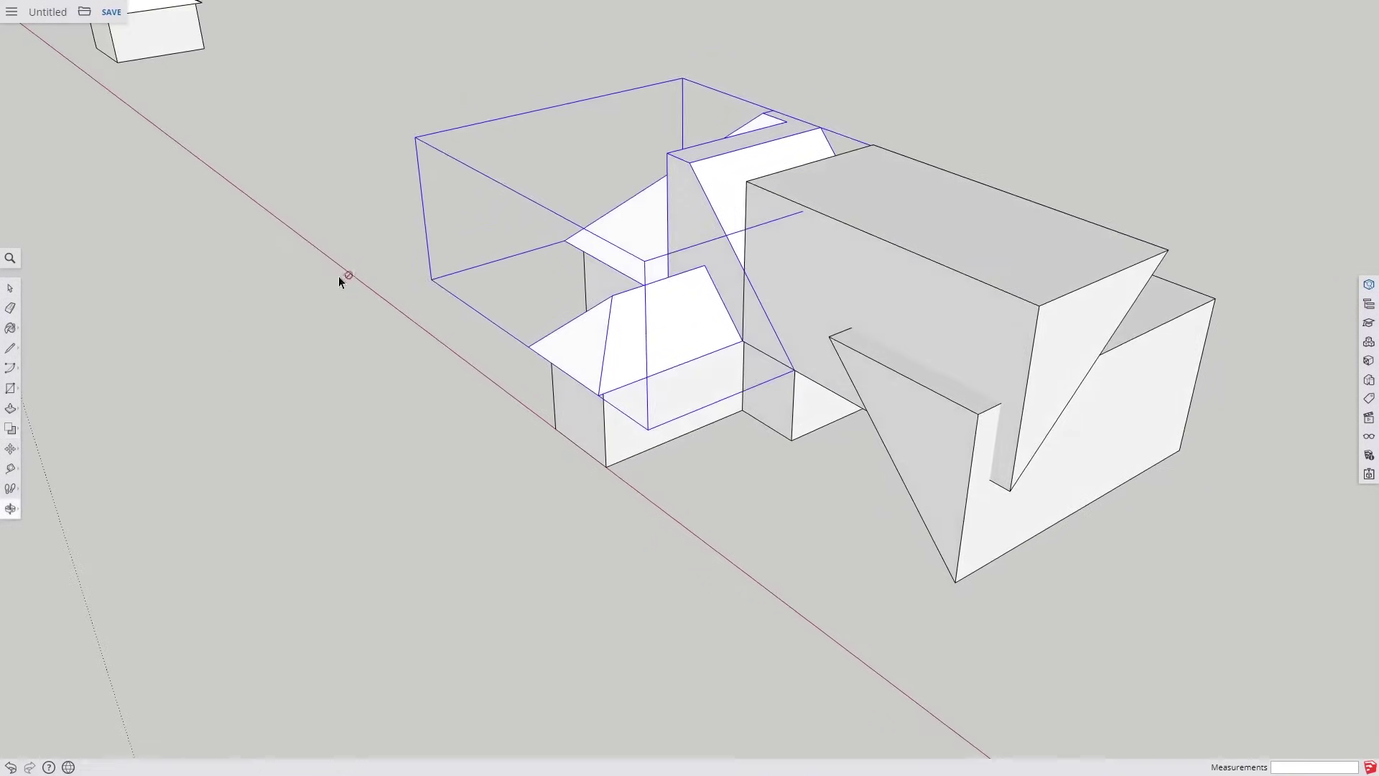
pyautogui.click(10, 429)
pyautogui.click(842, 274)
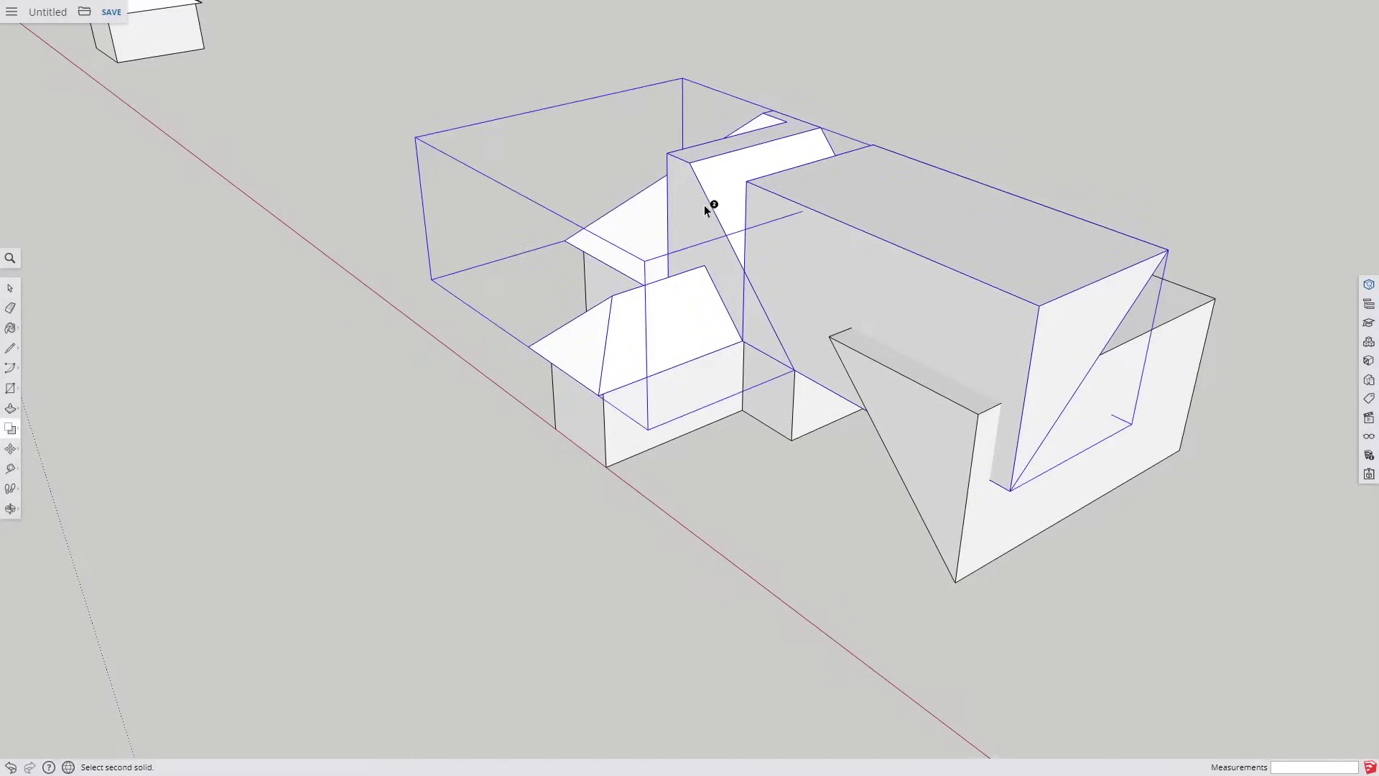
pyautogui.click(707, 206)
pyautogui.moveTo(960, 262); pyautogui.dragTo(800, 215, button='middle')
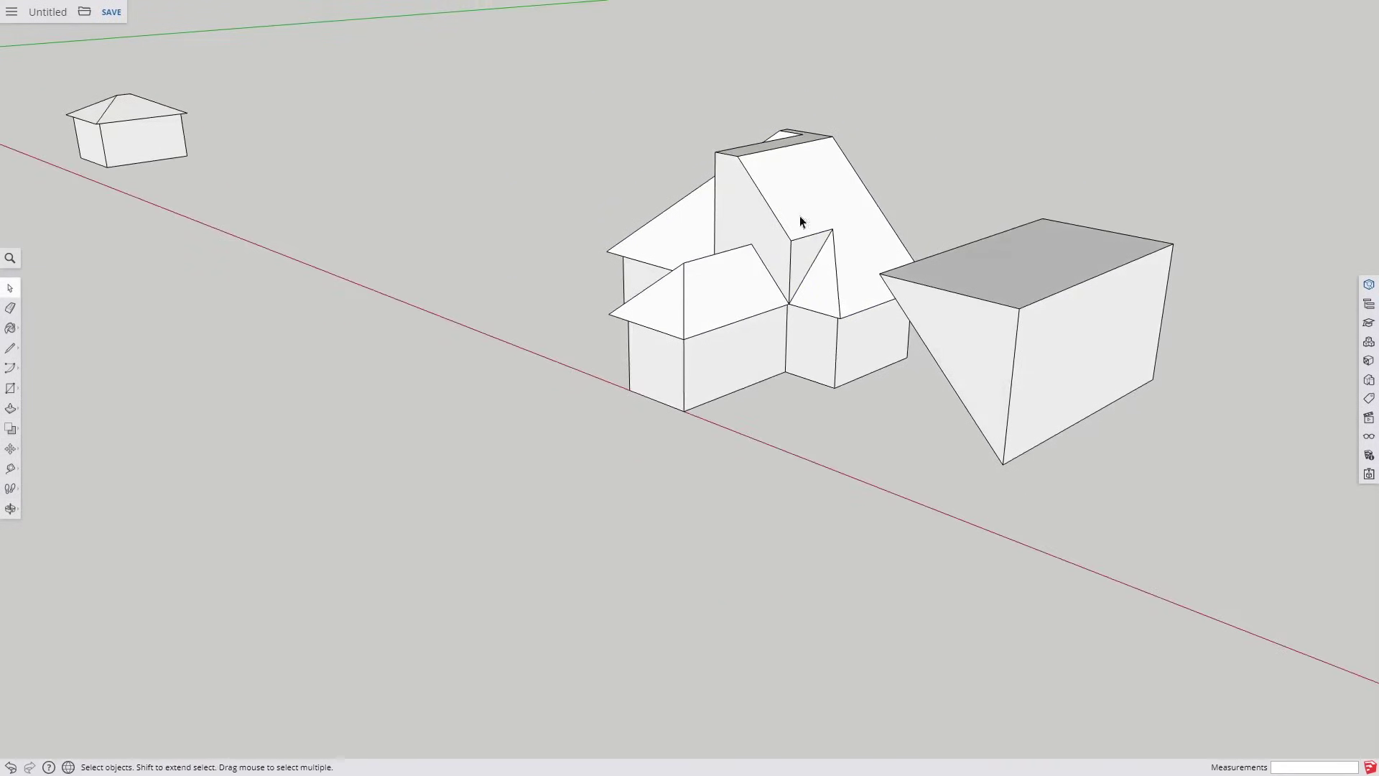
pyautogui.moveTo(977, 239); pyautogui.dragTo(545, 572, button='middle')
# Rotate the remaining wedge box 90° about the vertical axis
pyautogui.click(621, 480)
pyautogui.press('q')
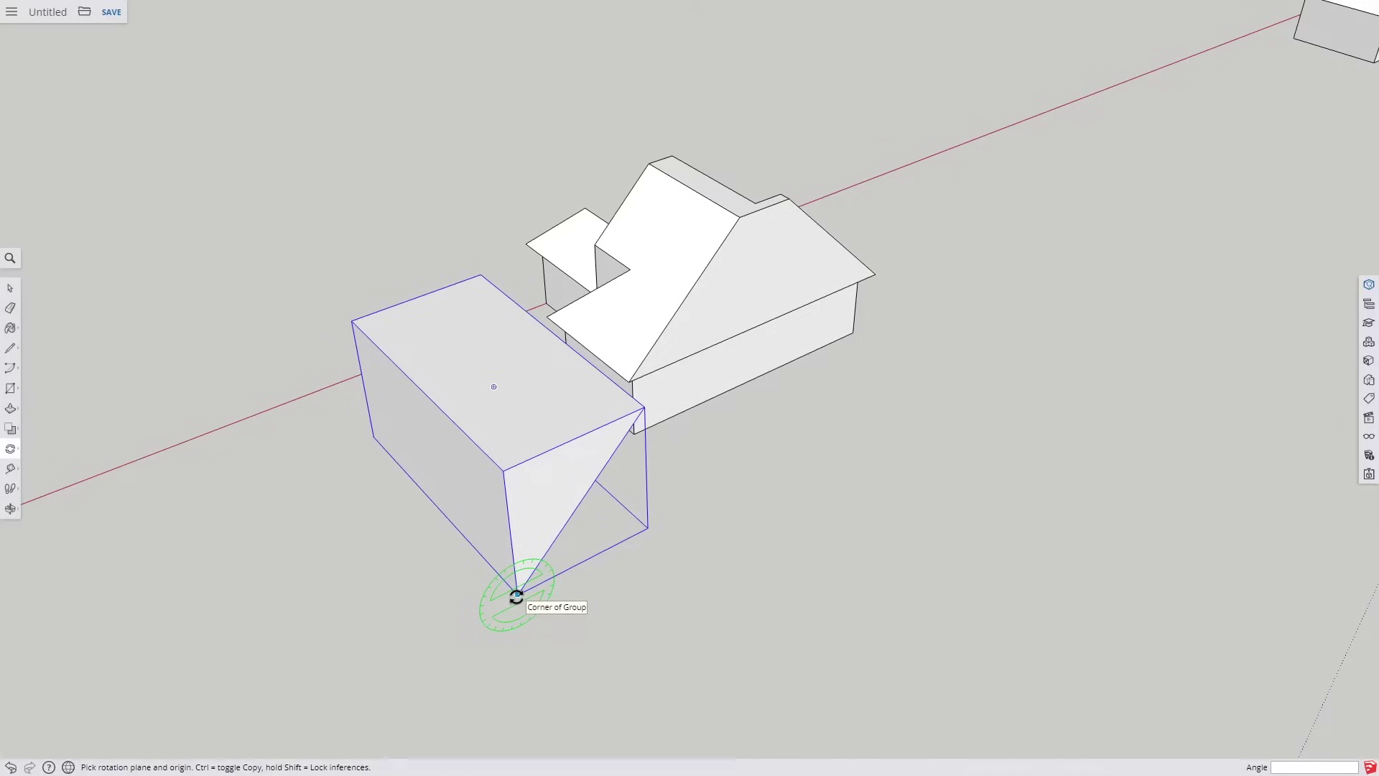
pyautogui.press('Up')
pyautogui.click(517, 595)
pyautogui.click(694, 505)
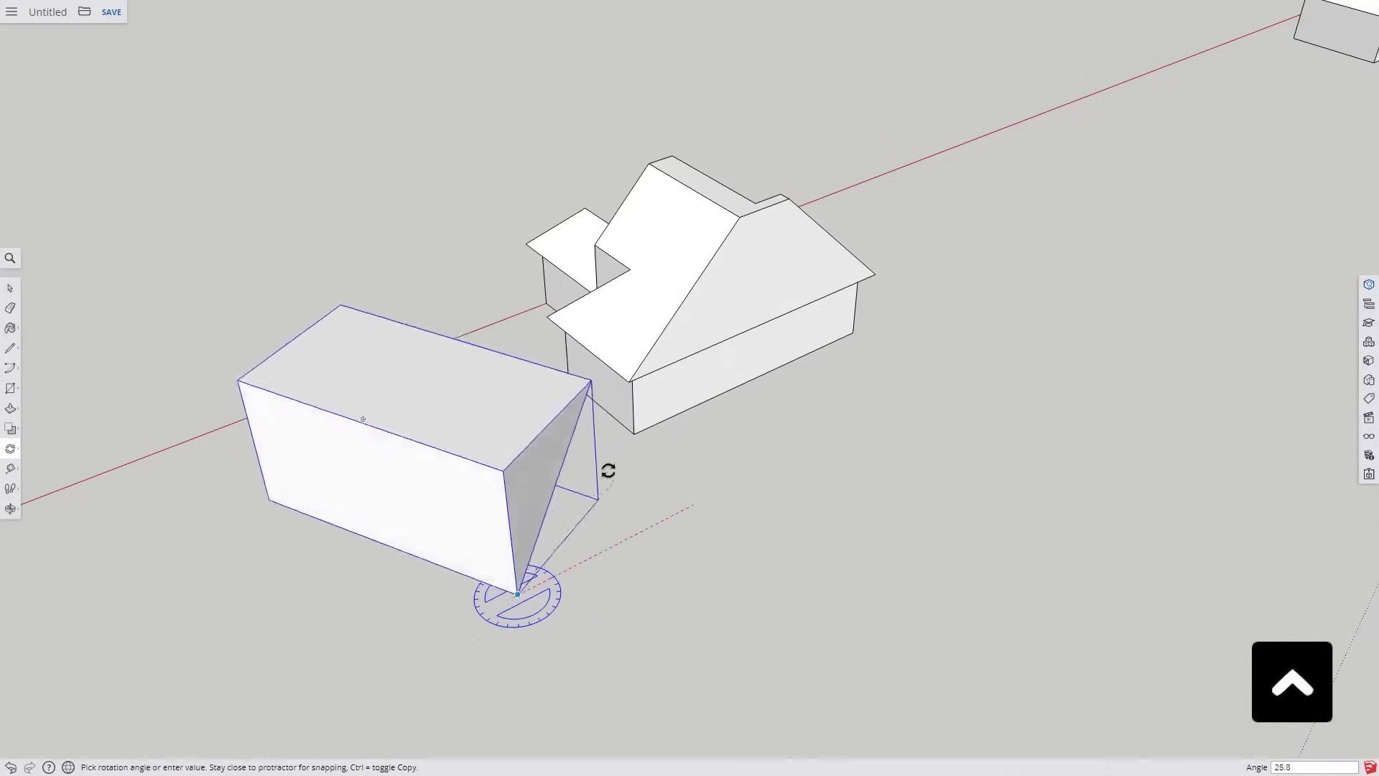
pyautogui.write('90')
pyautogui.press('Return')
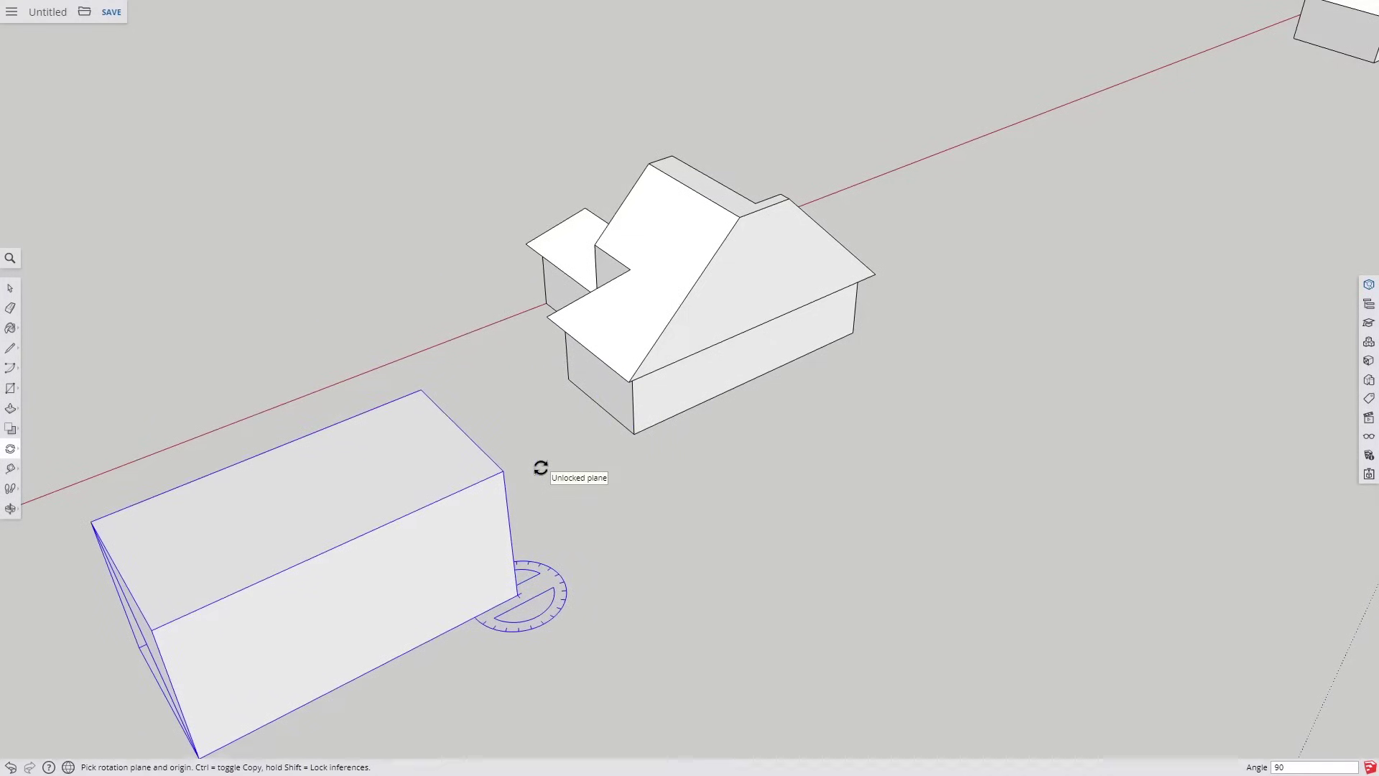
# Move the box onto the house corner and stretch it wider along the green axis
pyautogui.press('m')
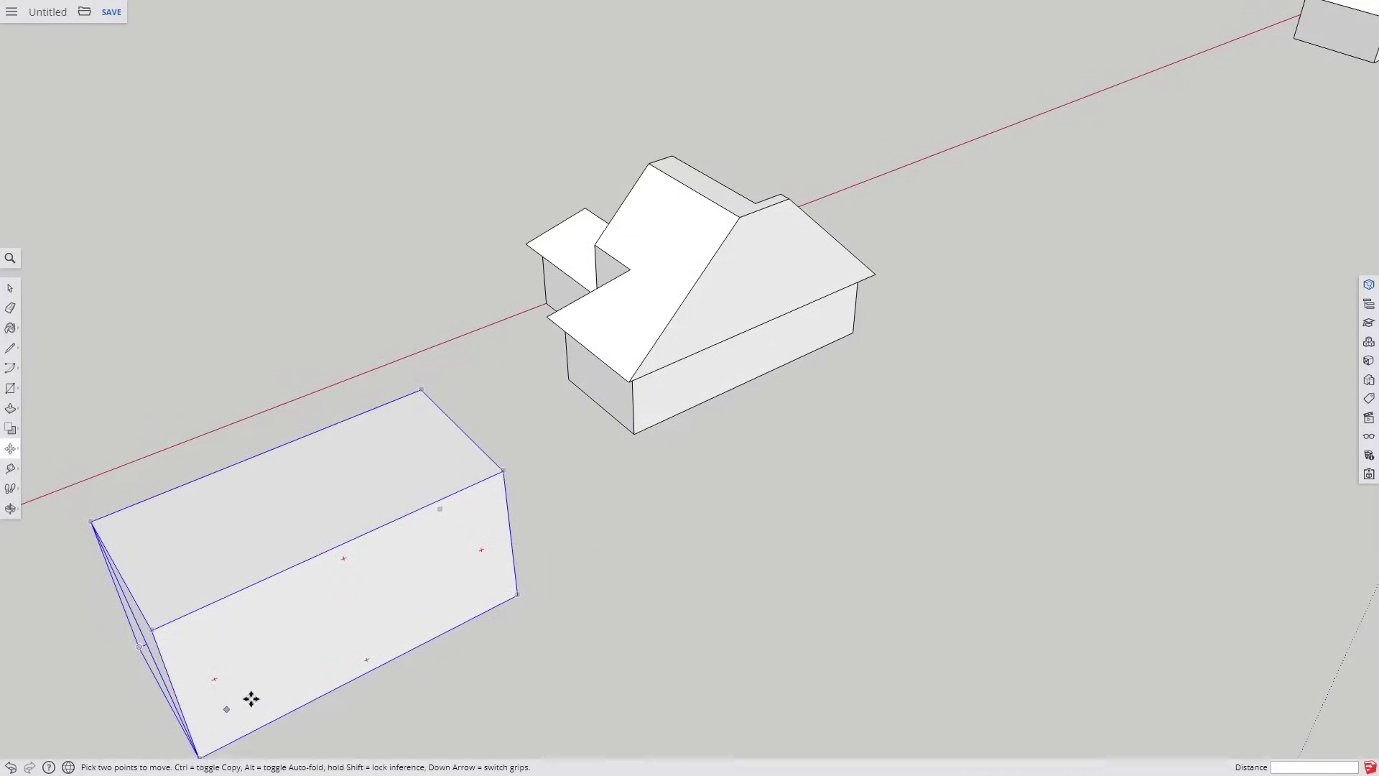
pyautogui.click(235, 715)
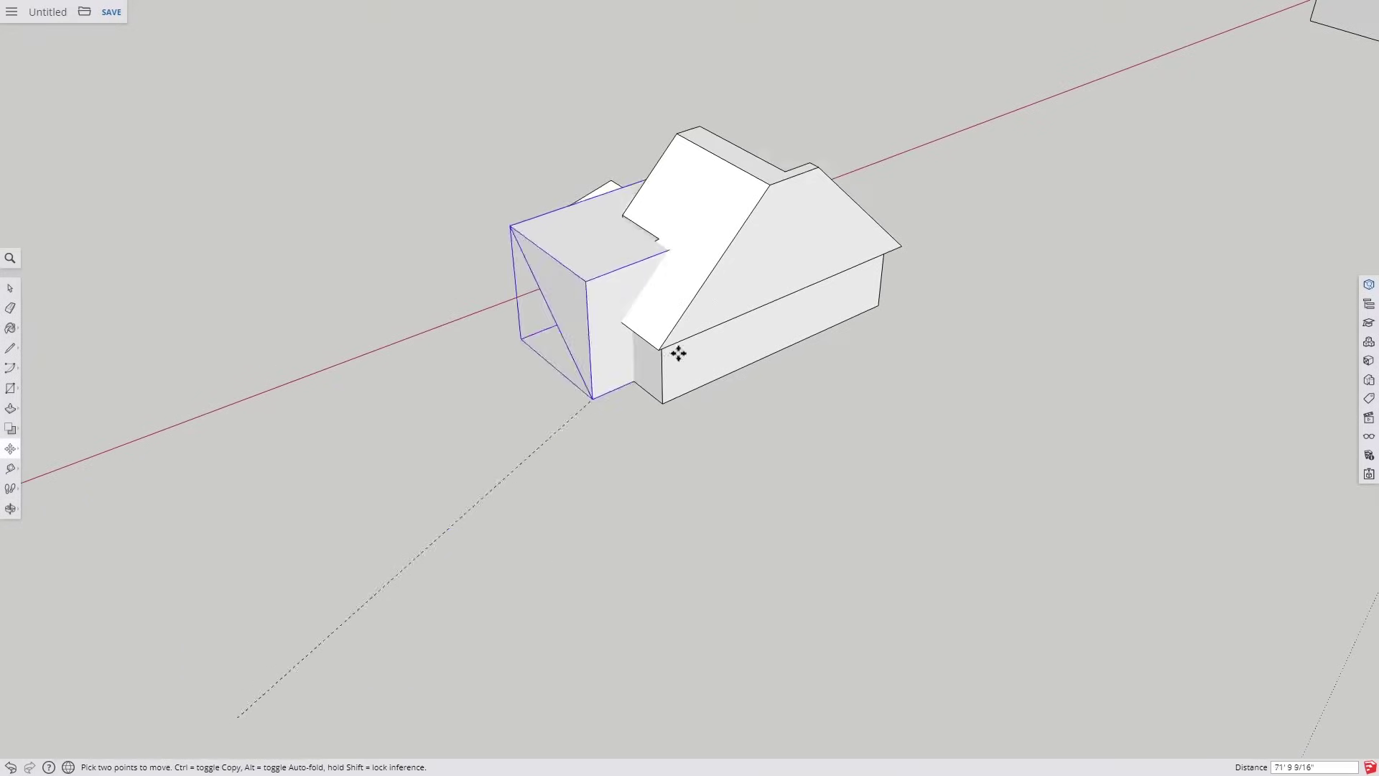
pyautogui.click(658, 350)
pyautogui.moveTo(862, 222); pyautogui.dragTo(801, 304, button='middle')
pyautogui.press('s')
pyautogui.moveTo(797, 294); pyautogui.dragTo(994, 357)
pyautogui.press('space')
pyautogui.moveTo(222, 209); pyautogui.dragTo(642, 455, button='middle')
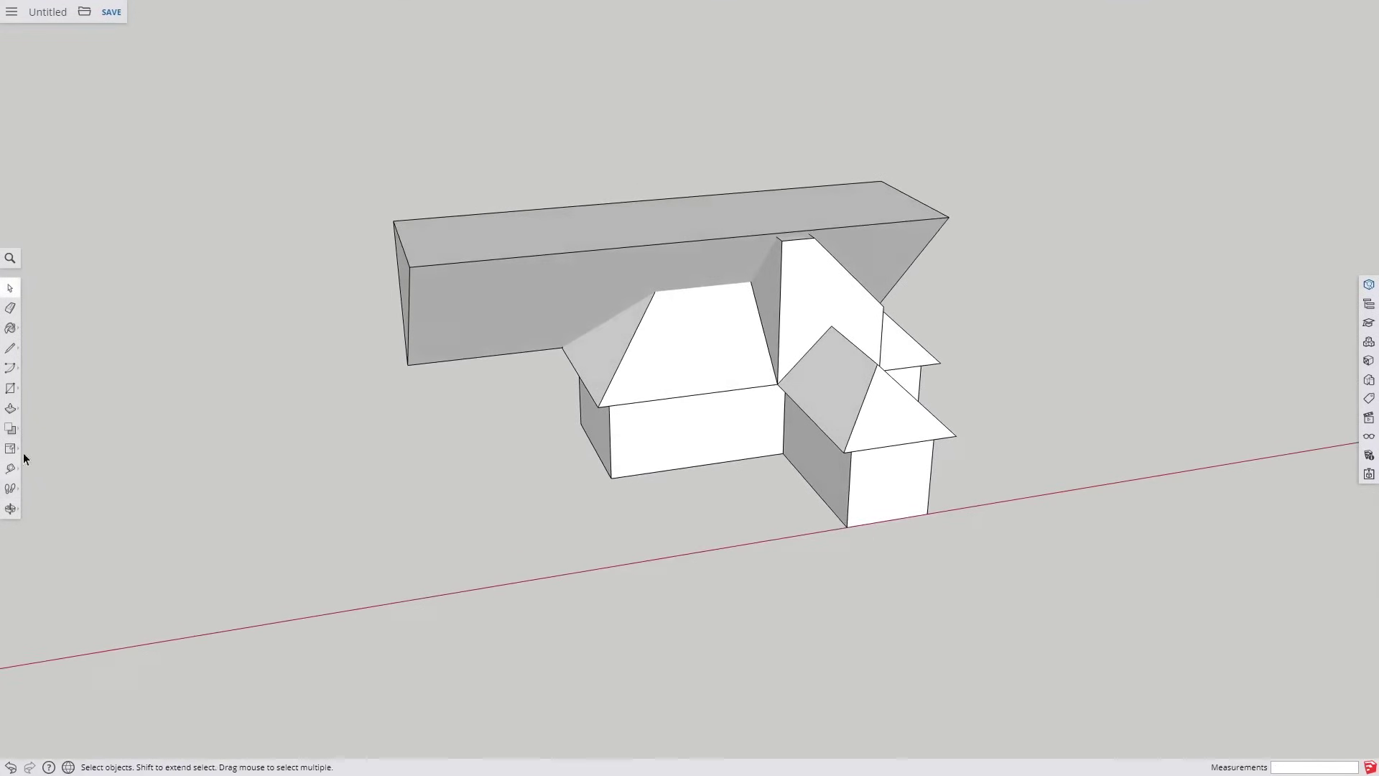
# Subtract the widened box from the house, slicing the top off its roofs
pyautogui.click(10, 428)
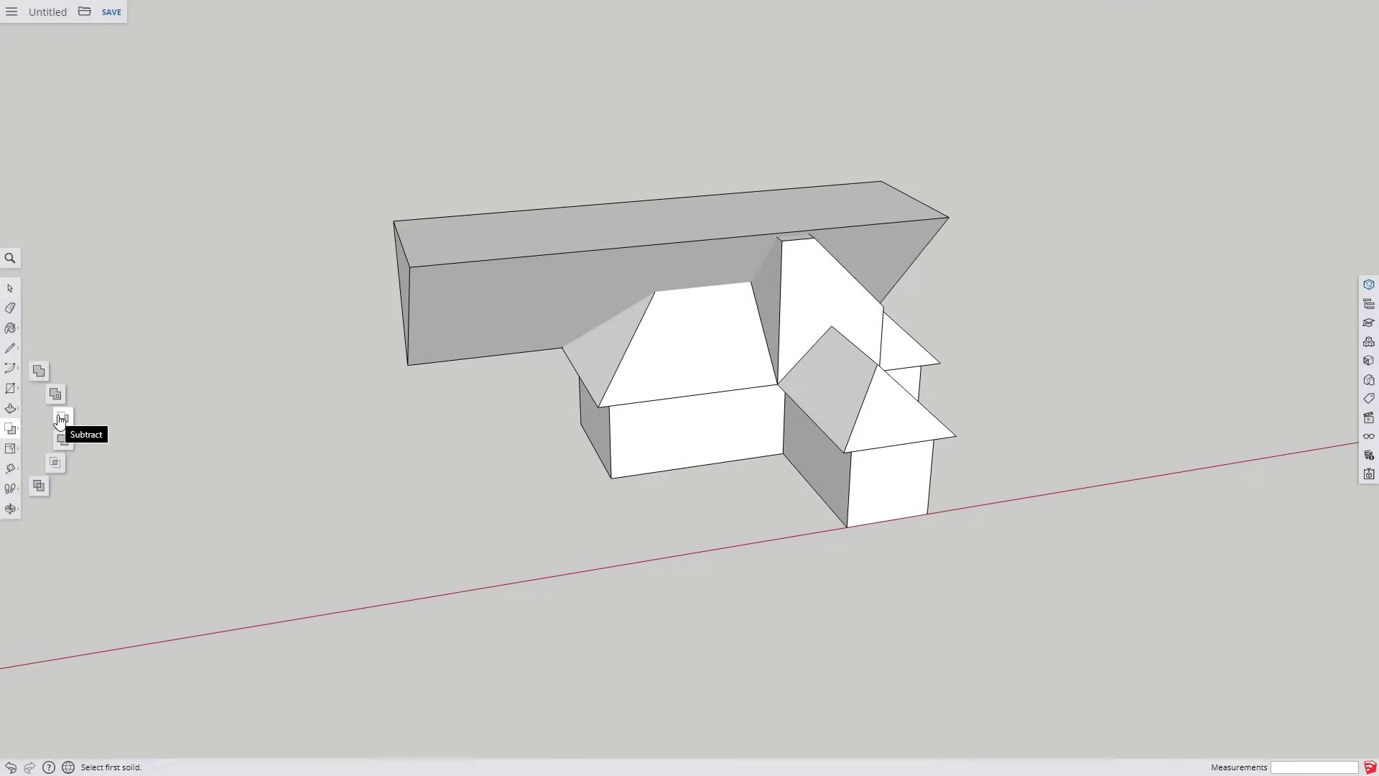
pyautogui.click(62, 422)
pyautogui.click(532, 269)
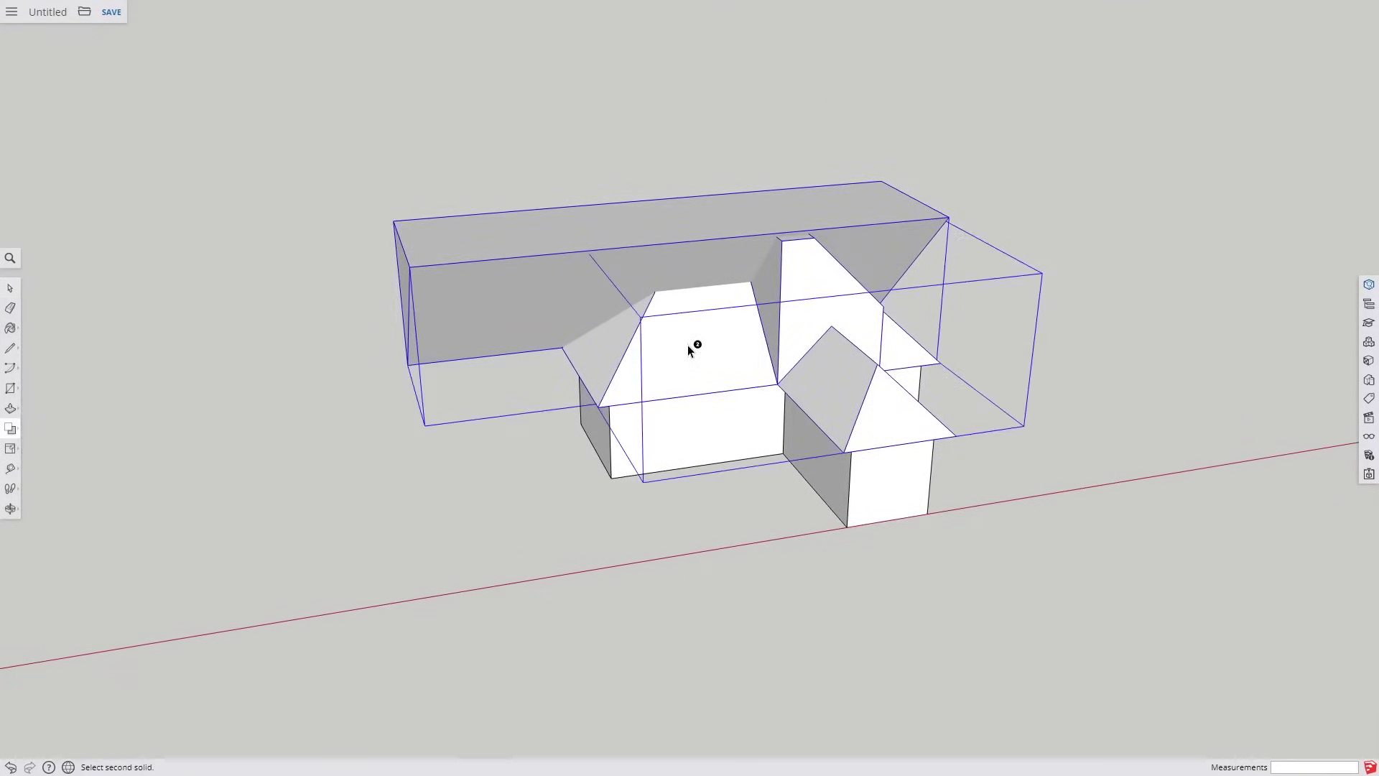
pyautogui.moveTo(710, 403); pyautogui.dragTo(915, 463, button='middle')
pyautogui.click(675, 234)
pyautogui.moveTo(675, 235); pyautogui.dragTo(795, 403, button='middle')
pyautogui.click(656, 287)
# Erase the leftover roof-peak faces, the gable's top edge and the edge splitting the roof
pyautogui.press('l')
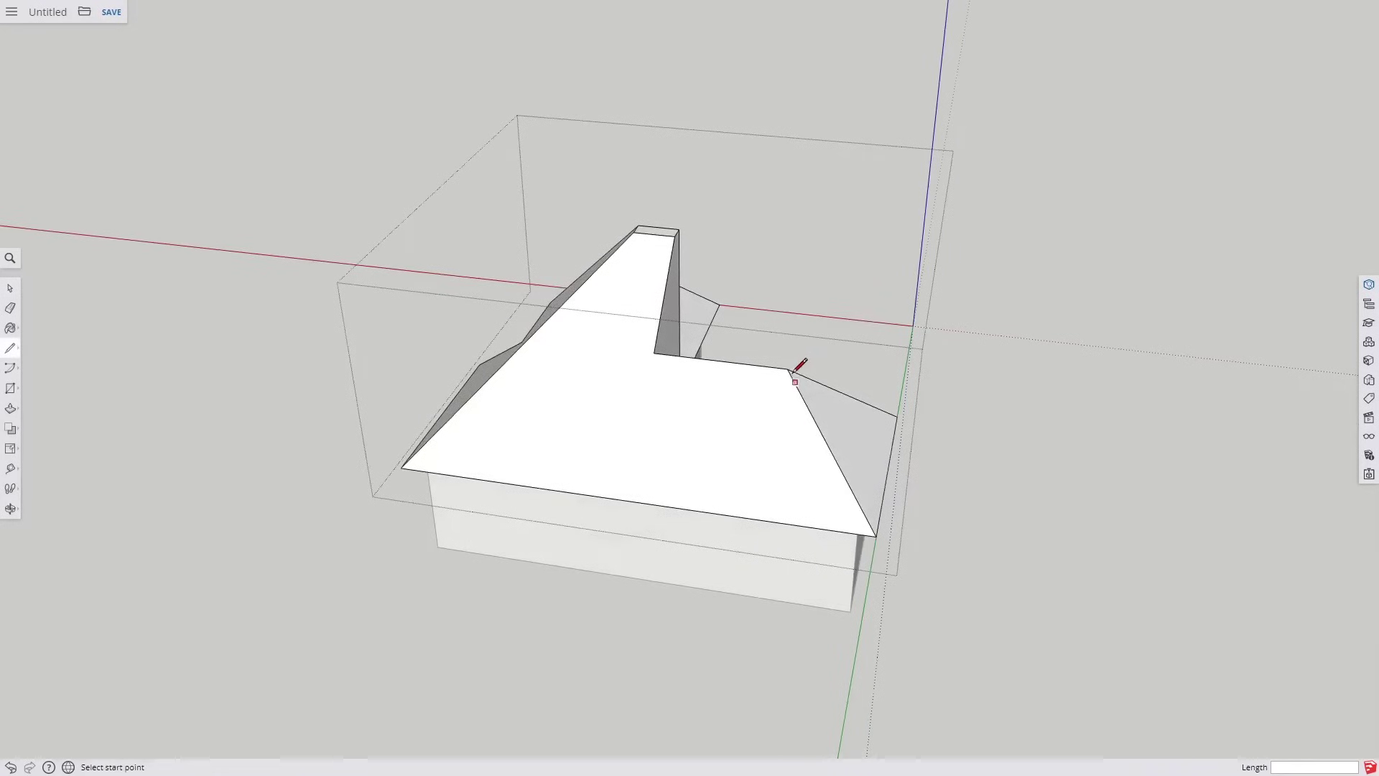
pyautogui.click(788, 368)
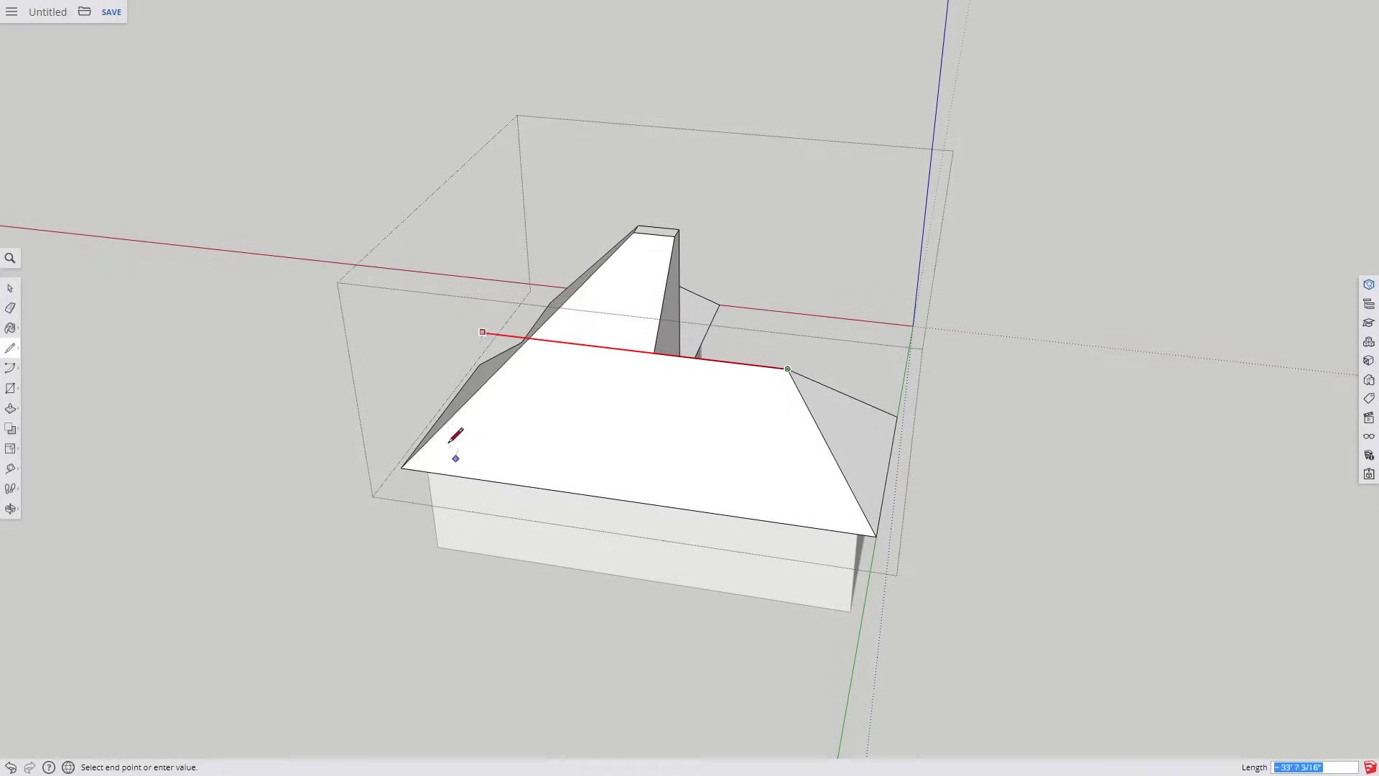
pyautogui.press('Escape')
pyautogui.moveTo(388, 324)
pyautogui.mouseDown(button='middle')
pyautogui.moveTo(668, 206)
pyautogui.moveTo(773, 215)
pyautogui.mouseUp(button='middle')
pyautogui.press('e')
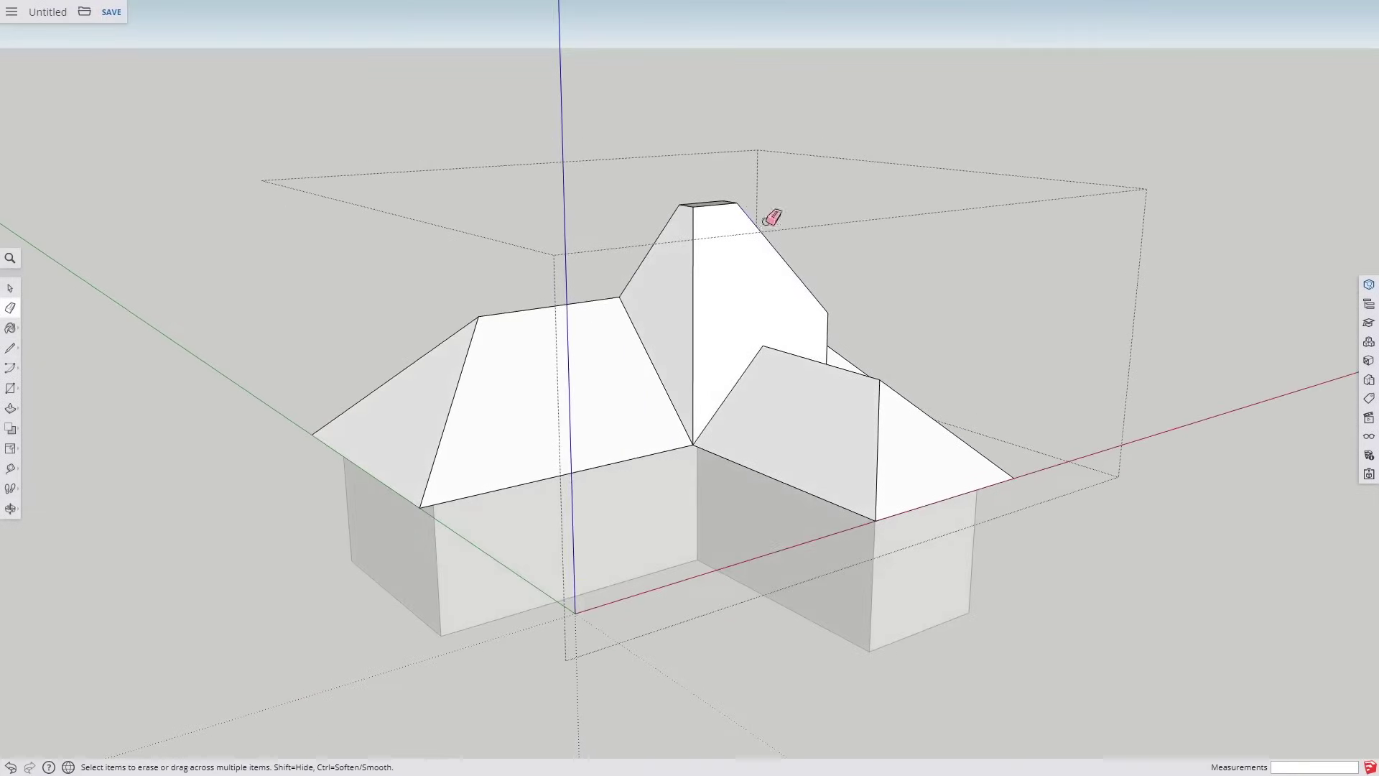
pyautogui.moveTo(773, 215)
pyautogui.mouseDown()
pyautogui.moveTo(655, 201)
pyautogui.moveTo(749, 209)
pyautogui.moveTo(728, 229)
pyautogui.moveTo(644, 231)
pyautogui.mouseUp()
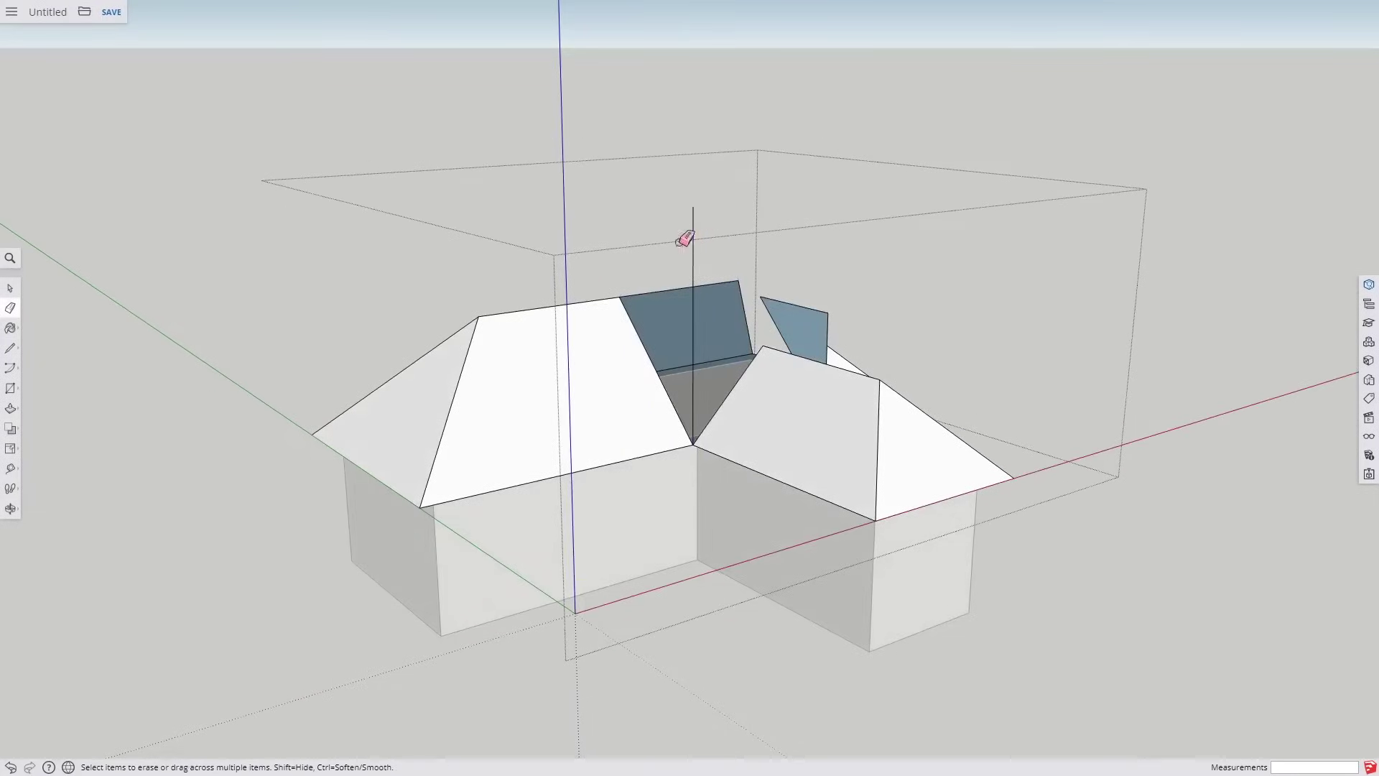
pyautogui.moveTo(684, 239)
pyautogui.mouseDown(button='middle')
pyautogui.moveTo(606, 299)
pyautogui.moveTo(757, 215)
pyautogui.moveTo(74, 212)
pyautogui.moveTo(846, 370)
pyautogui.mouseUp(button='middle')
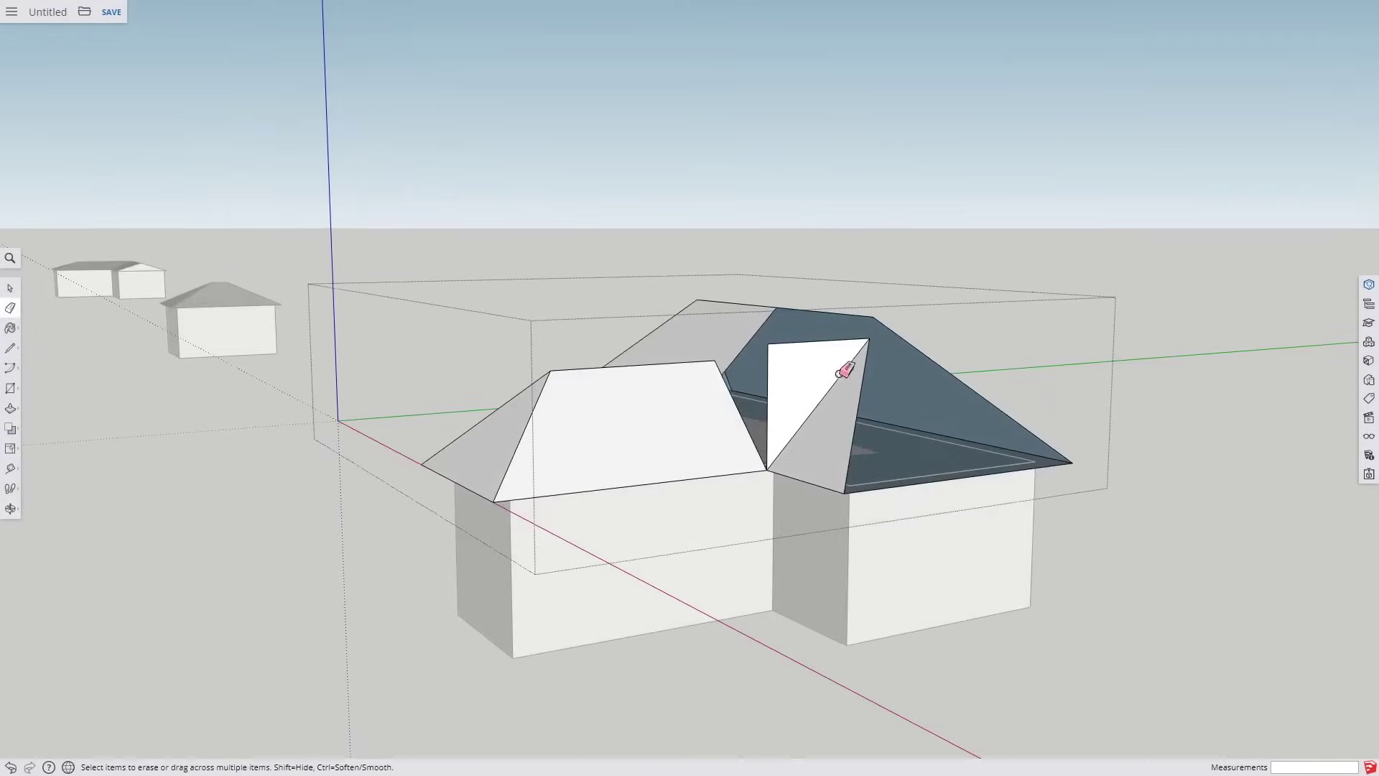
pyautogui.moveTo(800, 345); pyautogui.dragTo(768, 357)
pyautogui.moveTo(837, 366)
pyautogui.mouseDown(button='middle')
pyautogui.moveTo(914, 569)
pyautogui.moveTo(934, 525)
pyautogui.mouseUp(button='middle')
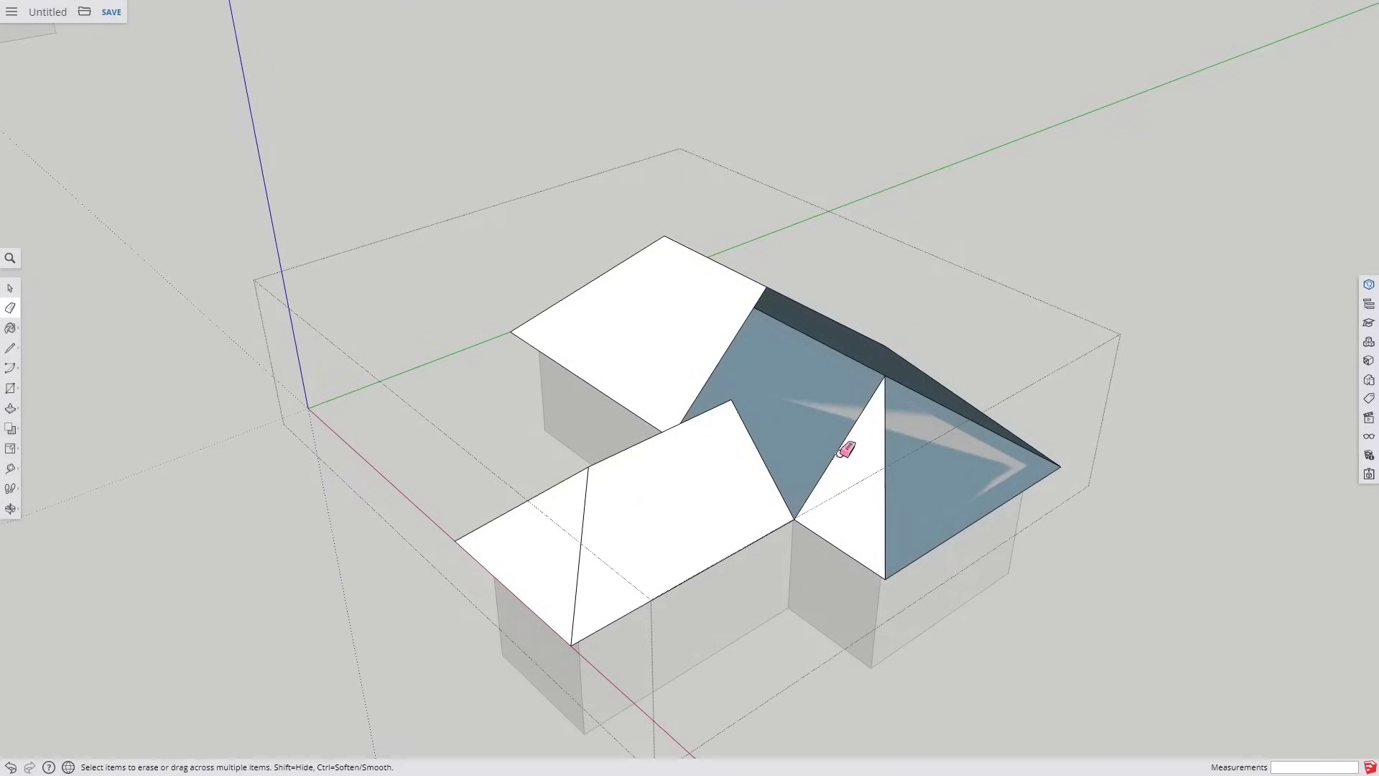
pyautogui.click(885, 449)
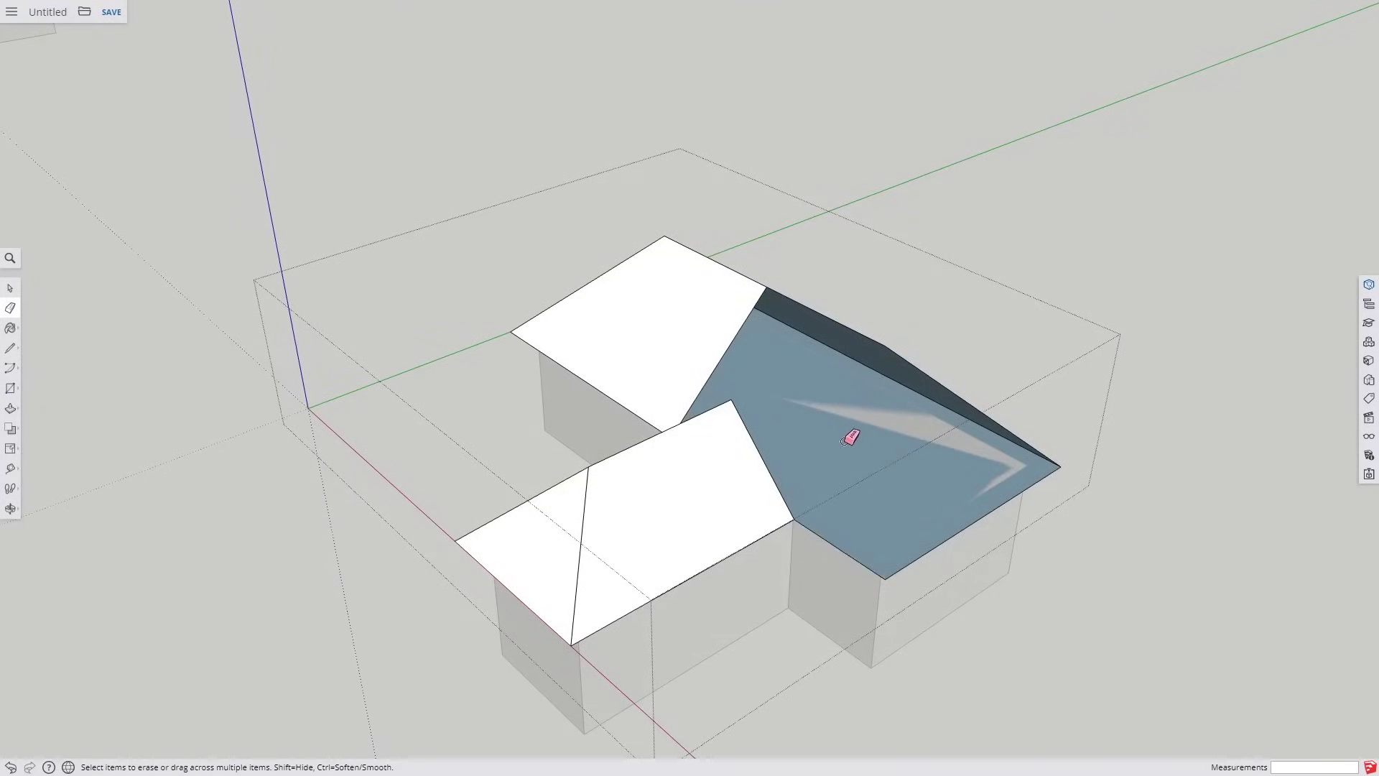
# Draw hip lines from the roof vertices to the eave corners and erase the extra edge
pyautogui.press('l')
pyautogui.moveTo(909, 453); pyautogui.dragTo(1071, 299, button='middle')
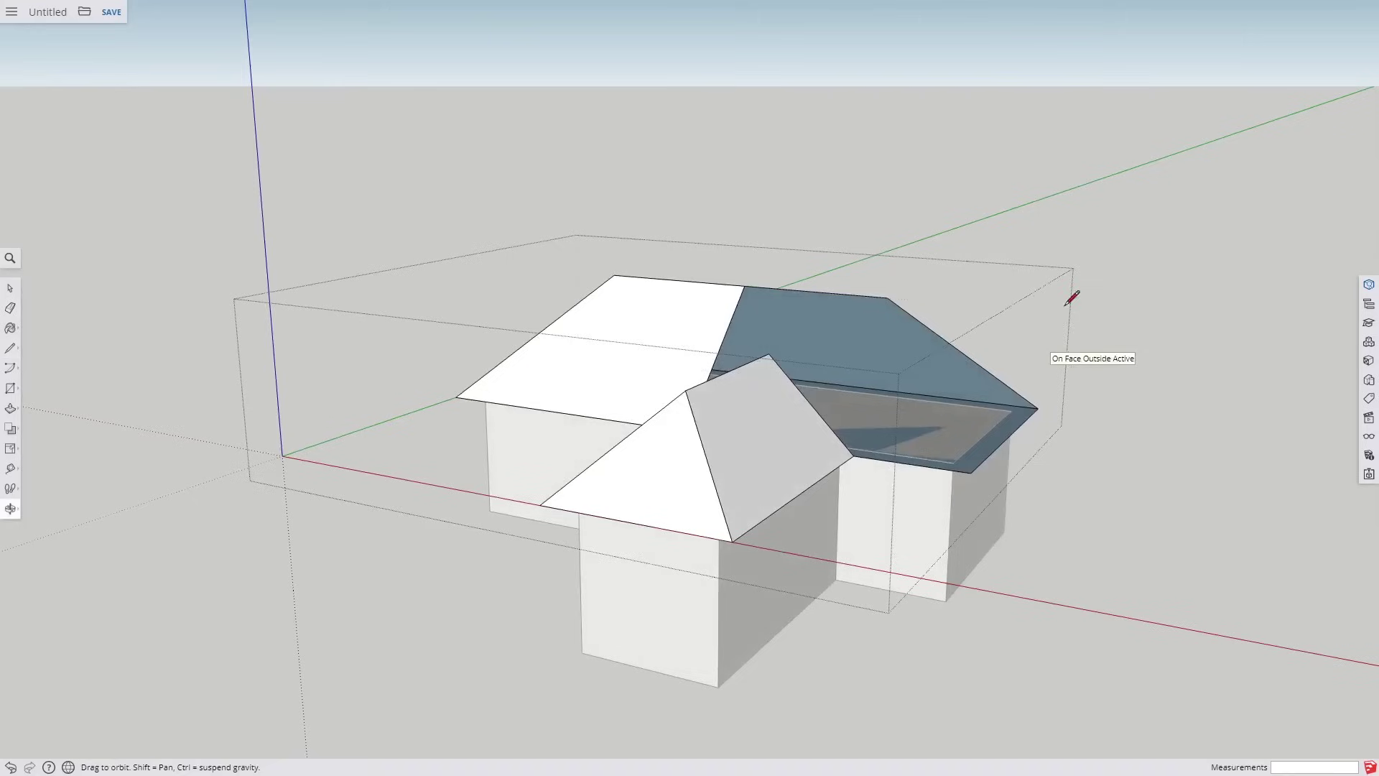
pyautogui.click(971, 473)
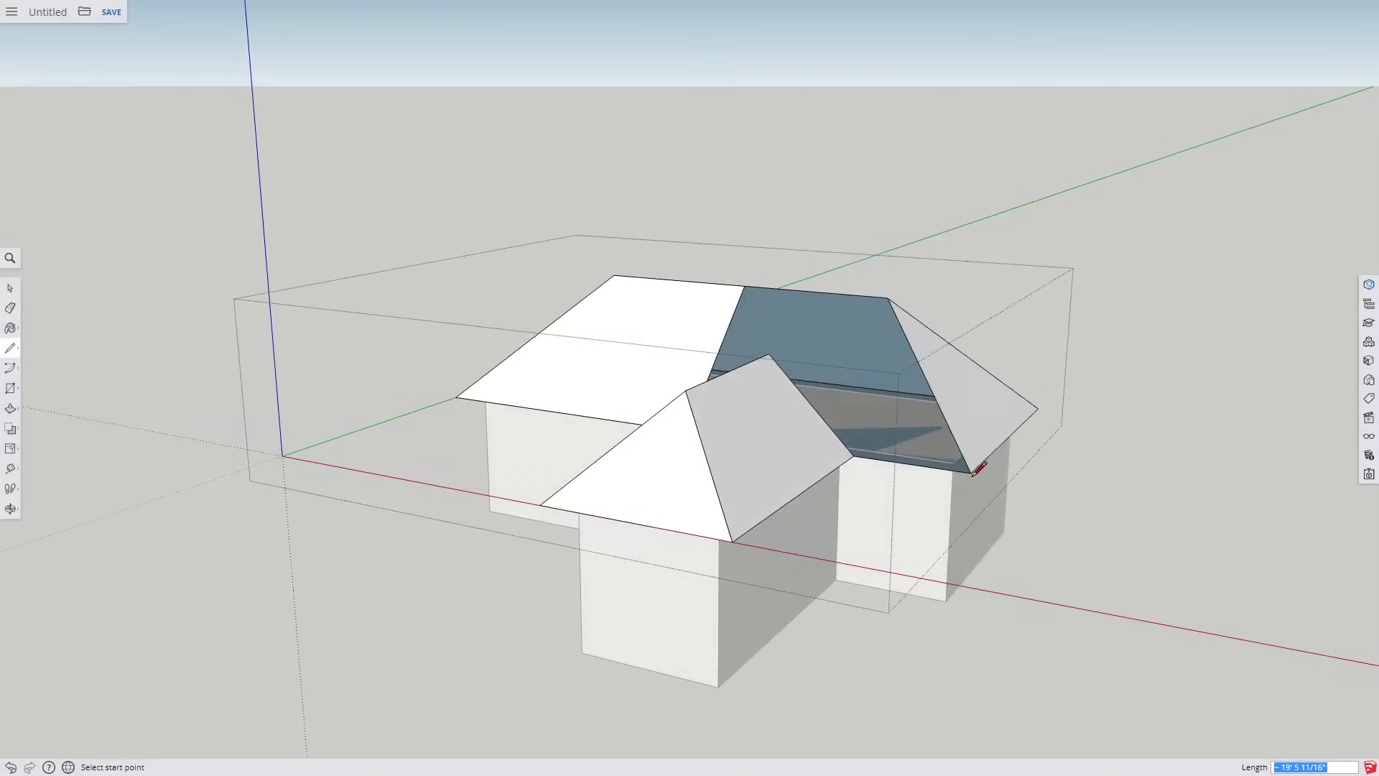
pyautogui.moveTo(932, 374); pyautogui.dragTo(761, 282, button='middle')
pyautogui.click(755, 275)
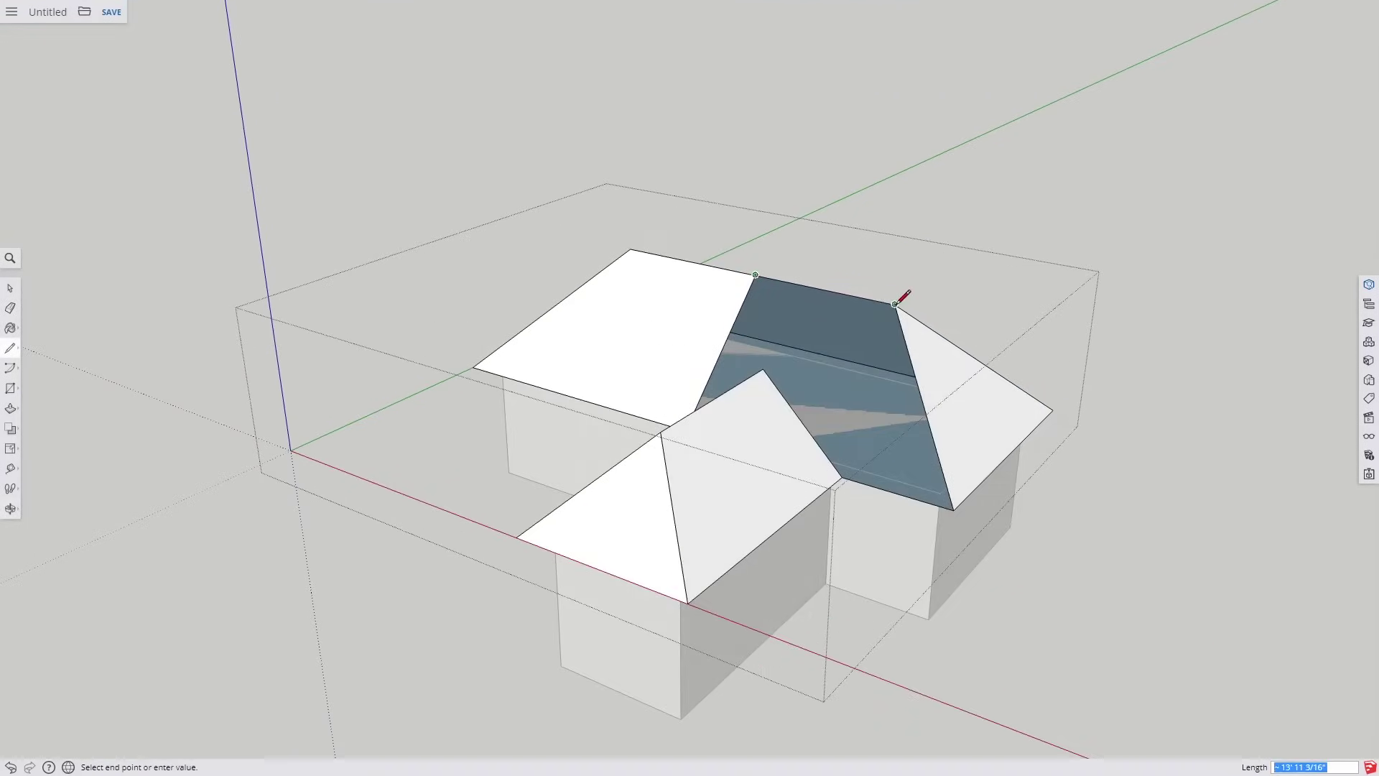
pyautogui.moveTo(871, 402); pyautogui.dragTo(910, 548, button='middle')
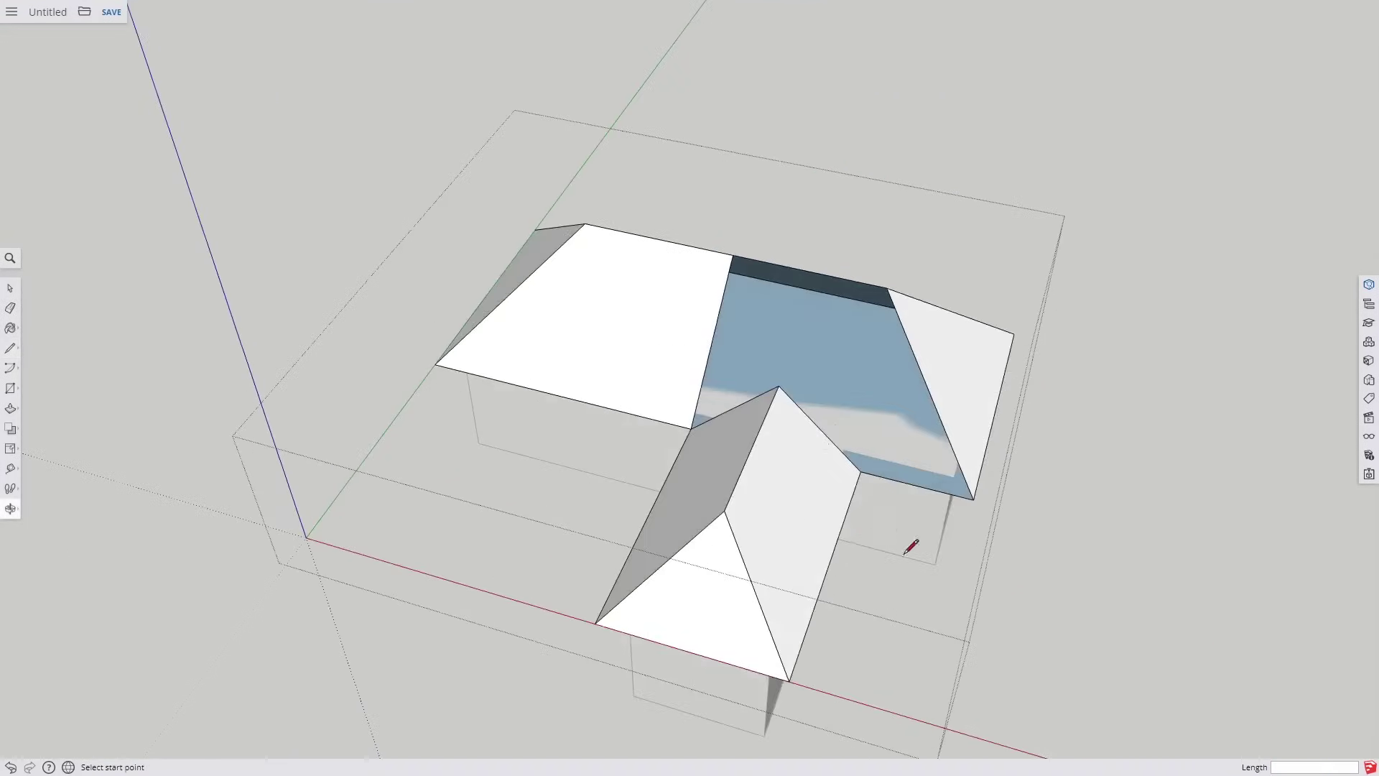
pyautogui.click(681, 427)
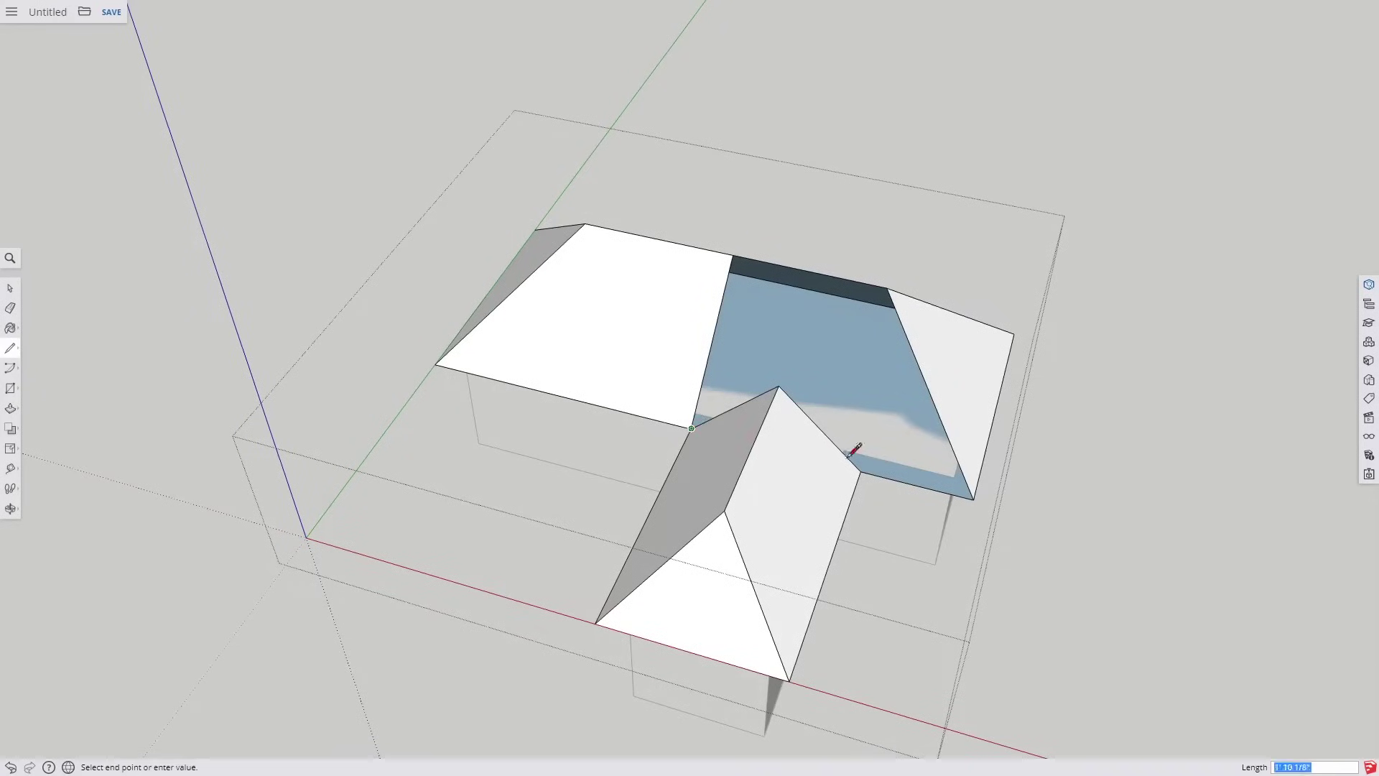
pyautogui.click(975, 498)
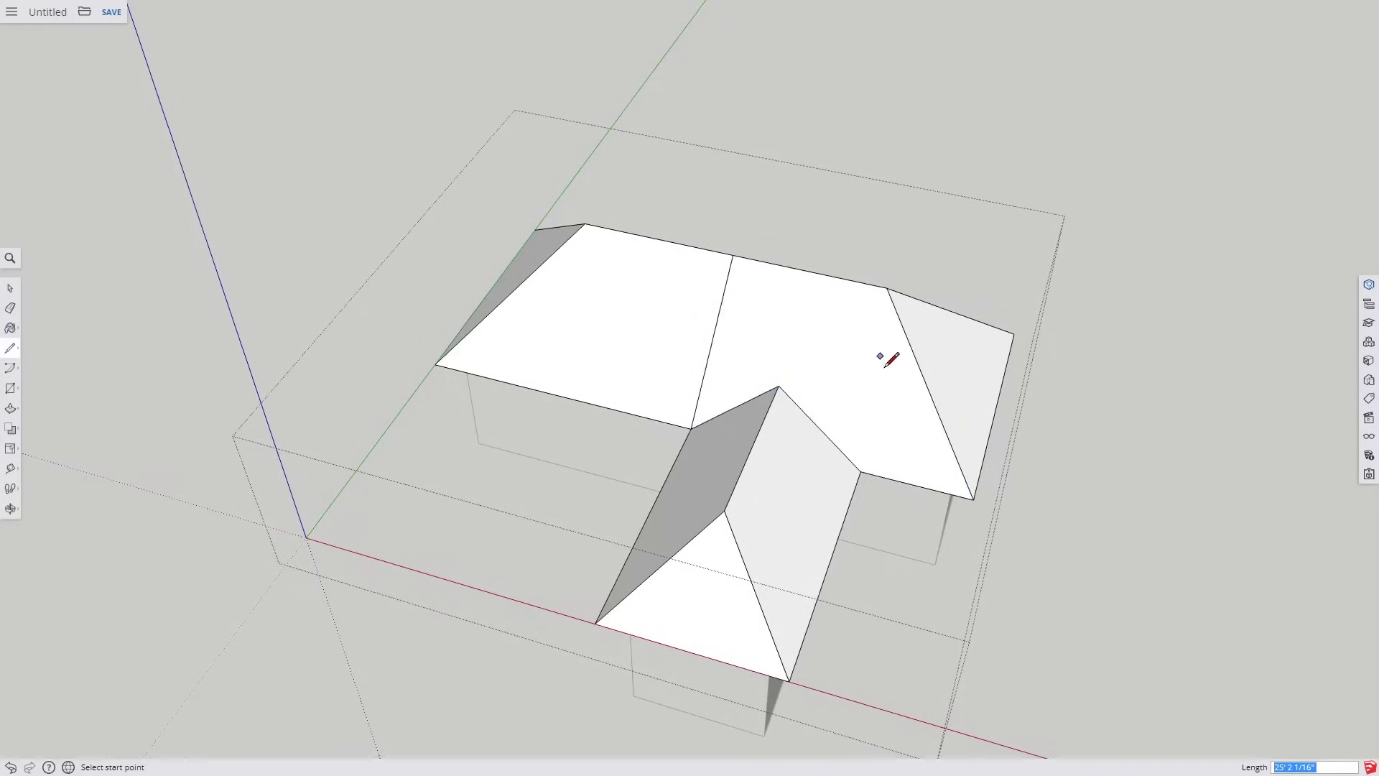
pyautogui.click(724, 317)
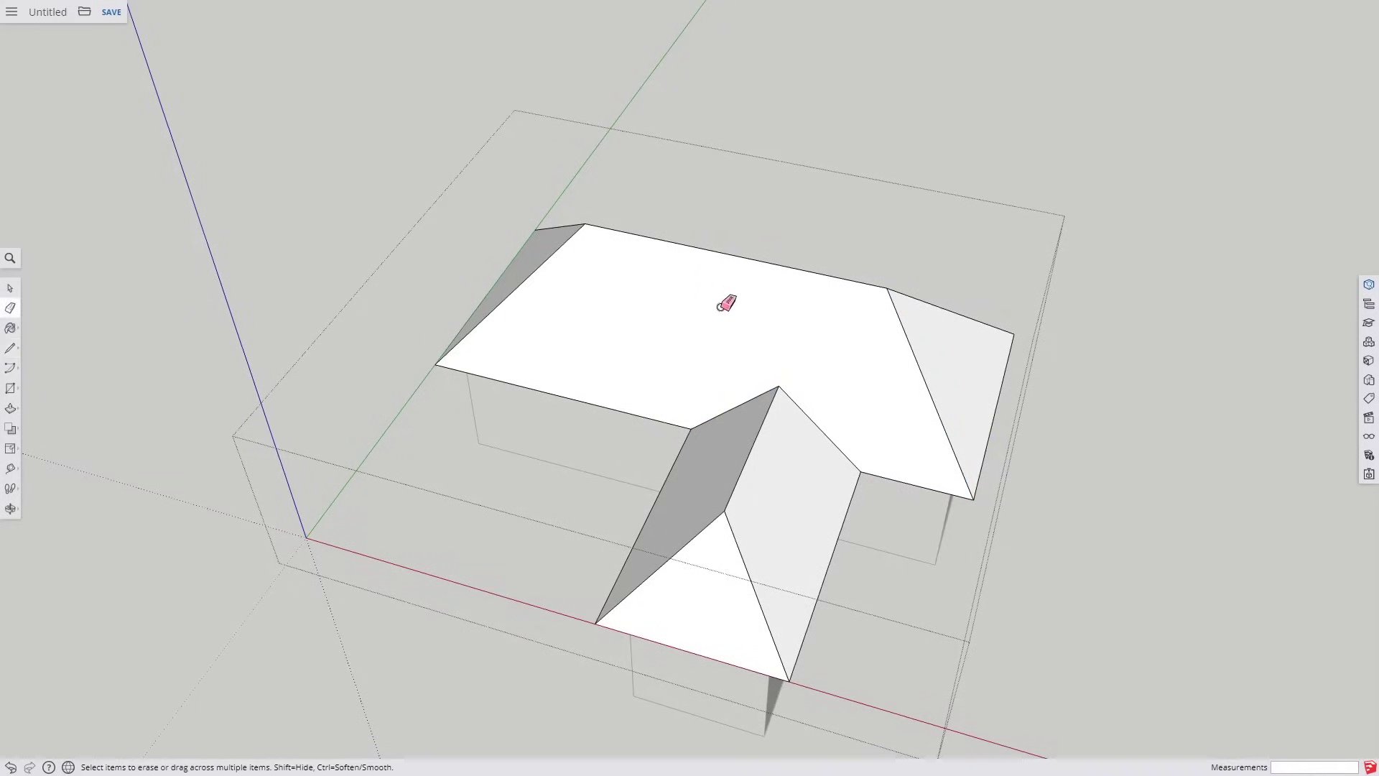
pyautogui.moveTo(800, 354)
pyautogui.mouseDown(button='middle')
pyautogui.moveTo(305, 237)
pyautogui.moveTo(605, 239)
pyautogui.mouseUp(button='middle')
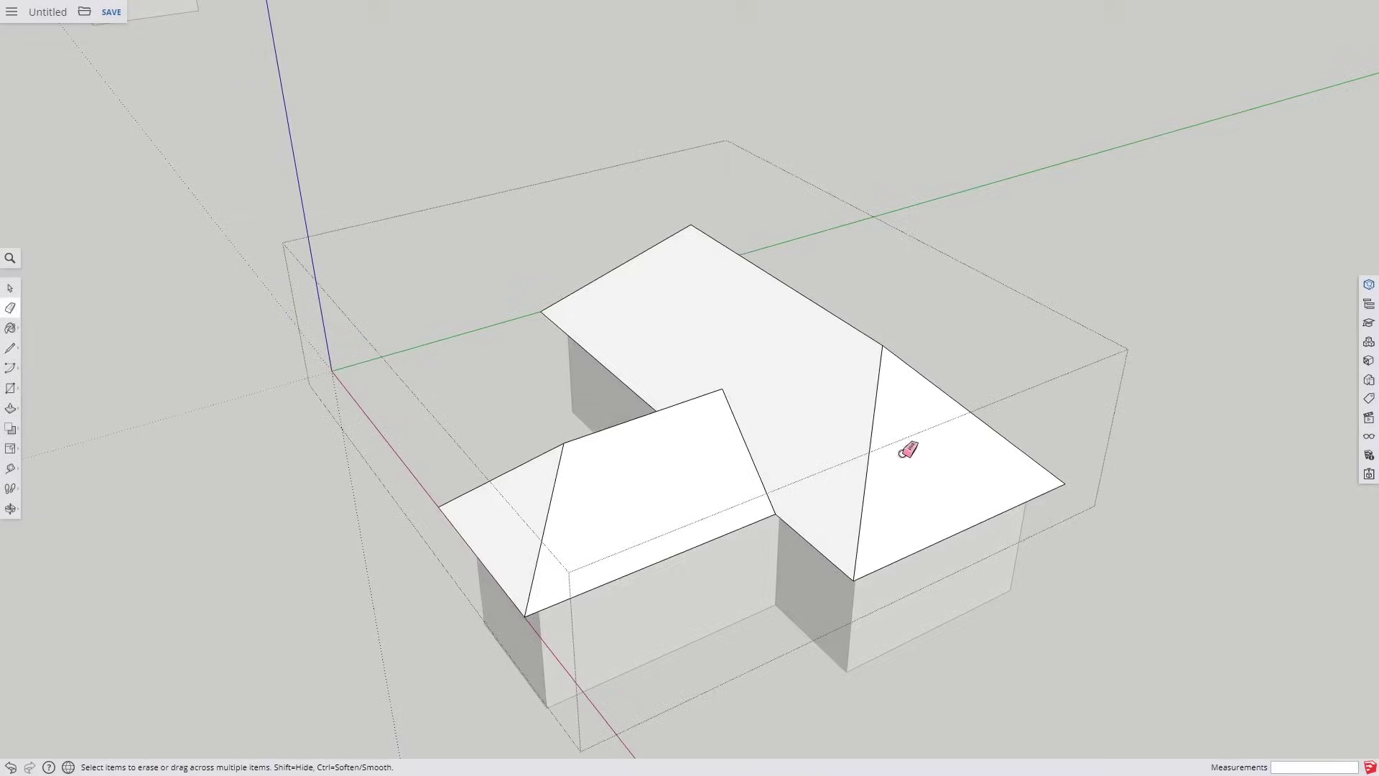
pyautogui.moveTo(908, 450)
pyautogui.mouseDown(button='middle')
pyautogui.moveTo(348, 302)
pyautogui.moveTo(480, 369)
pyautogui.moveTo(698, 395)
pyautogui.moveTo(659, 424)
pyautogui.moveTo(942, 400)
pyautogui.moveTo(804, 461)
pyautogui.moveTo(763, 330)
pyautogui.mouseUp(button='middle')
# Move the flat roof face along a Shift-locked direction until its edge meets the sloped roof wing
pyautogui.press('space')
pyautogui.click(804, 481)
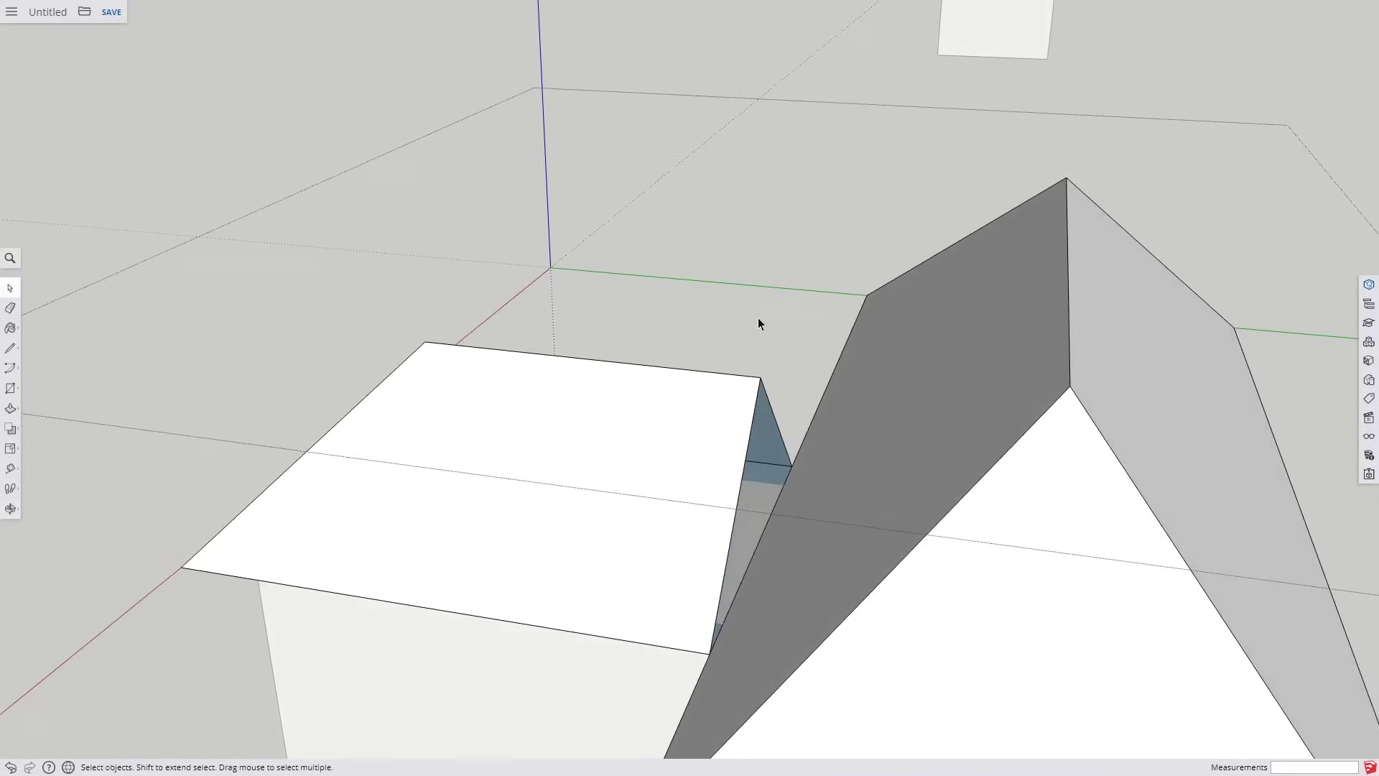
pyautogui.press('m')
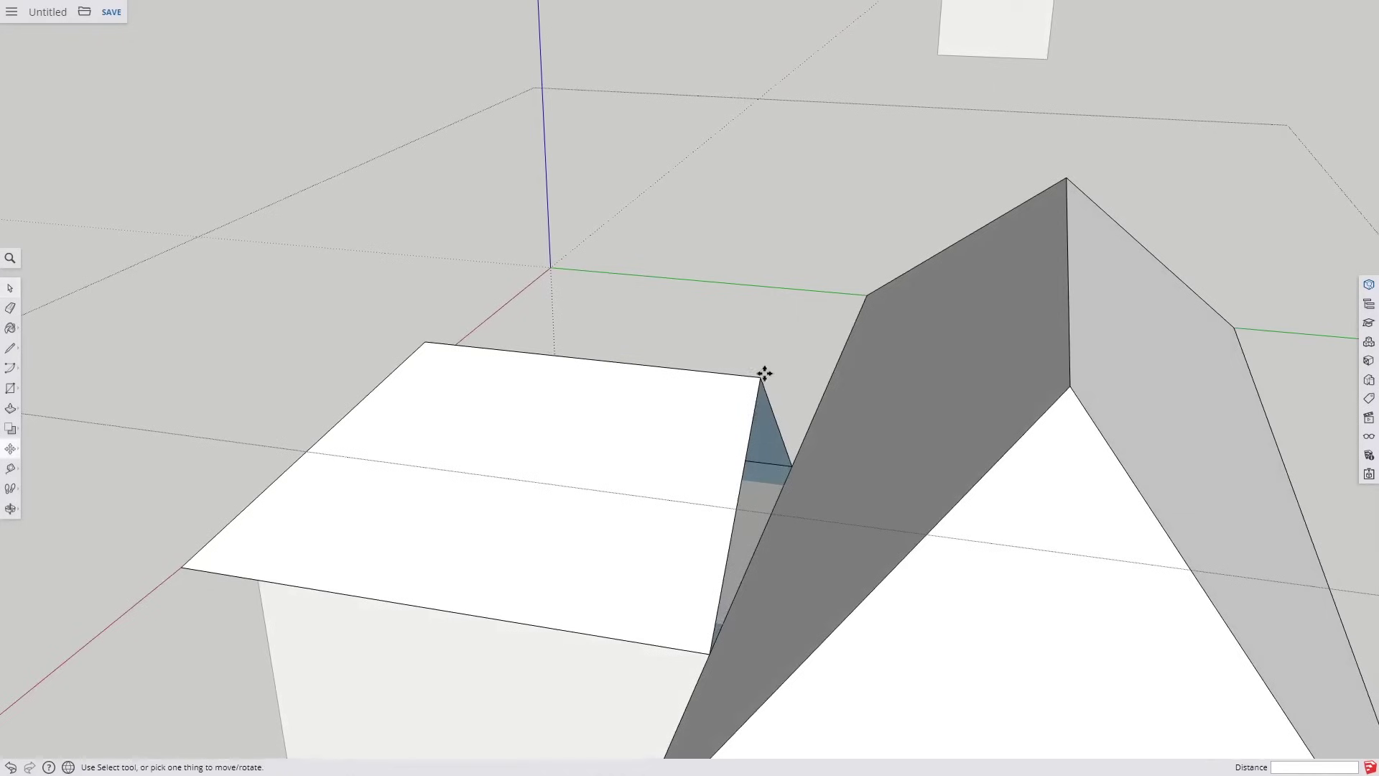
pyautogui.click(761, 378)
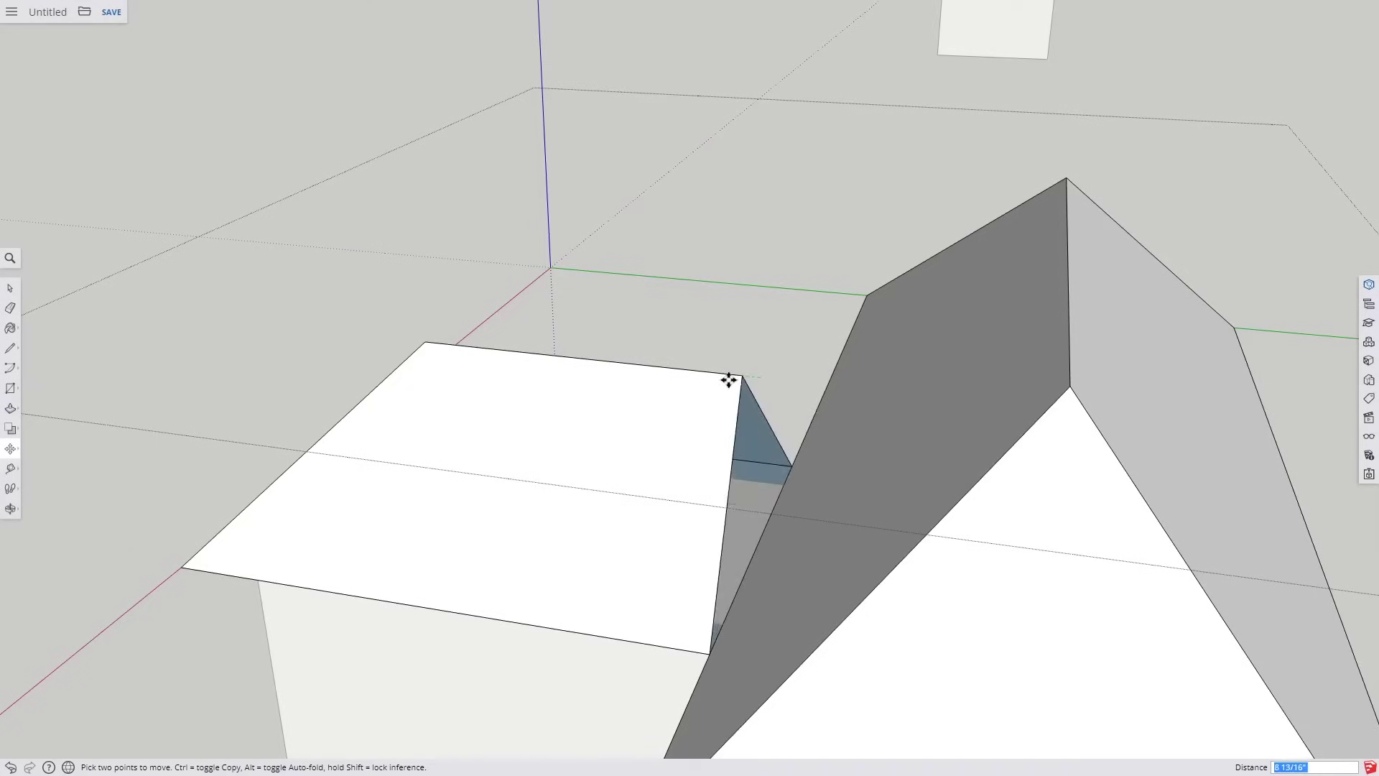
pyautogui.press('shift')
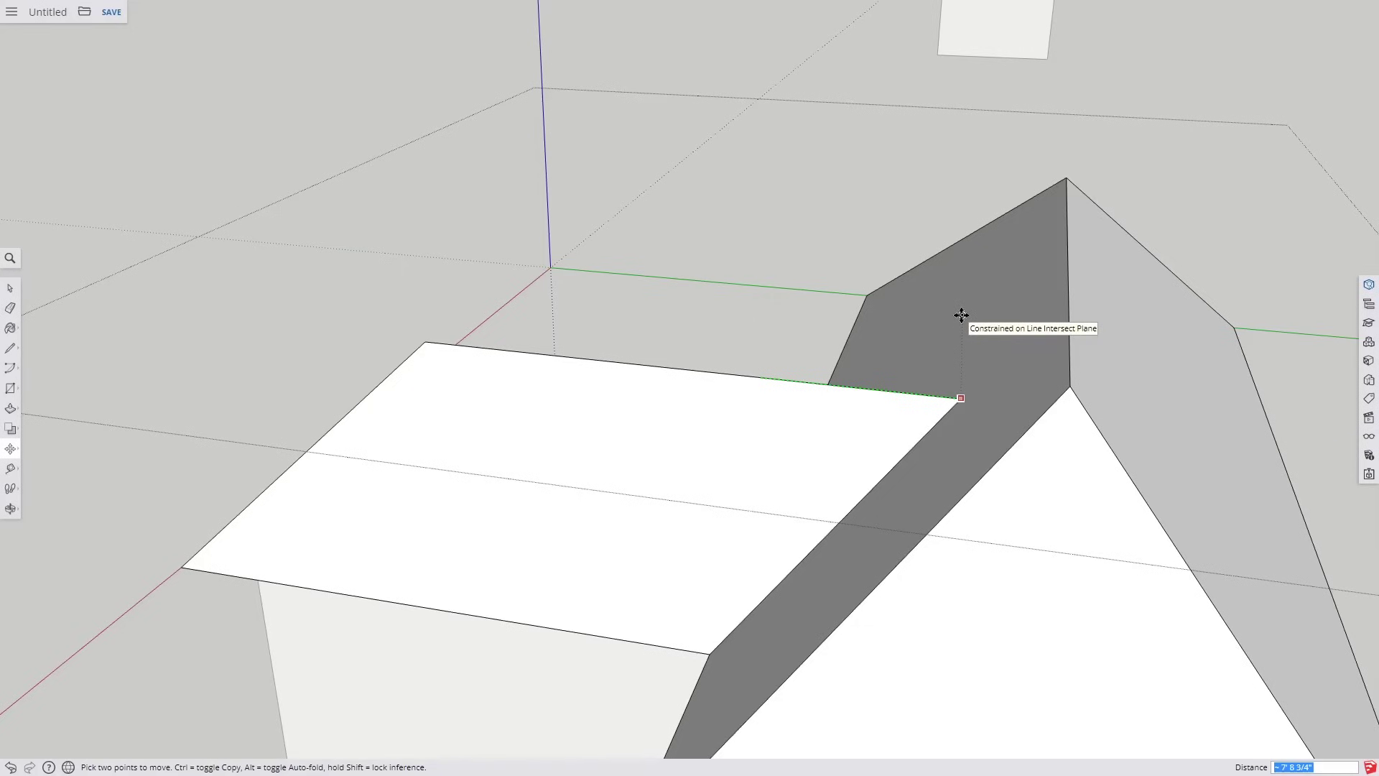
pyautogui.click(961, 313)
pyautogui.press('o')
pyautogui.moveTo(647, 410)
pyautogui.mouseDown()
pyautogui.moveTo(955, 354)
pyautogui.moveTo(1142, 361)
pyautogui.moveTo(646, 286)
pyautogui.moveTo(548, 216)
pyautogui.moveTo(456, 204)
pyautogui.moveTo(683, 483)
pyautogui.moveTo(632, 431)
pyautogui.mouseUp()
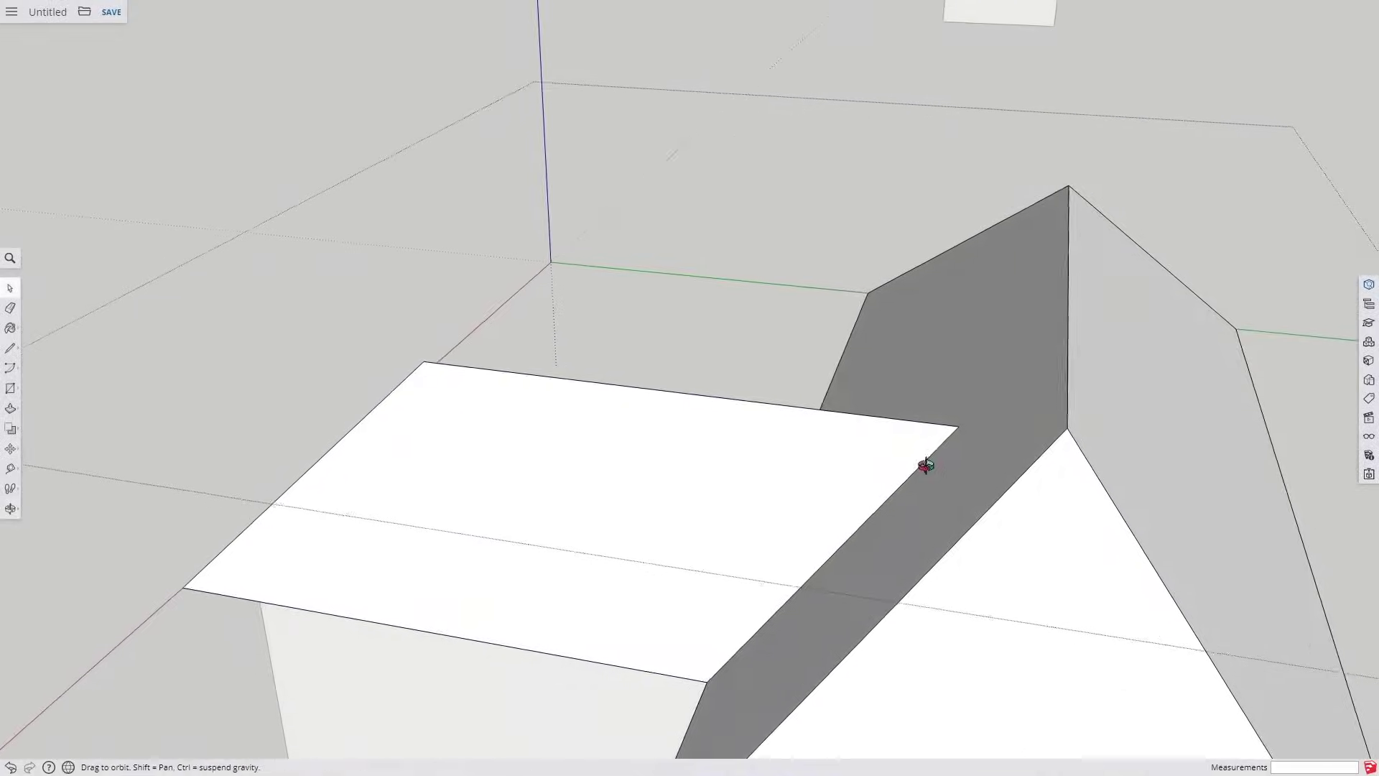
# Zoom in, select the dark back faces inside the roof, and orbit to inspect them
pyautogui.moveTo(924, 462); pyautogui.dragTo(794, 413)
pyautogui.press('space')
pyautogui.scroll(10, 754, 395)
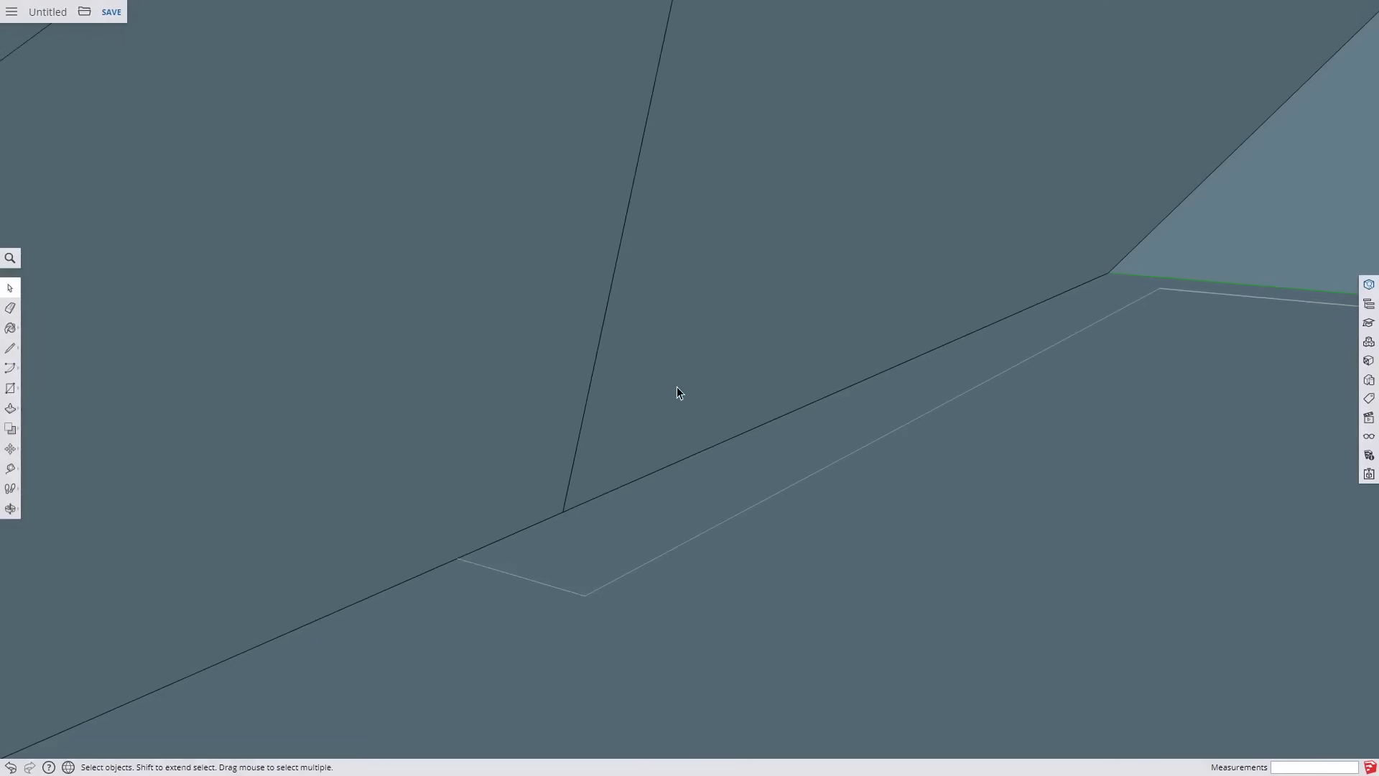
pyautogui.click(586, 374)
pyautogui.moveTo(557, 373); pyautogui.dragTo(334, 379, button='middle')
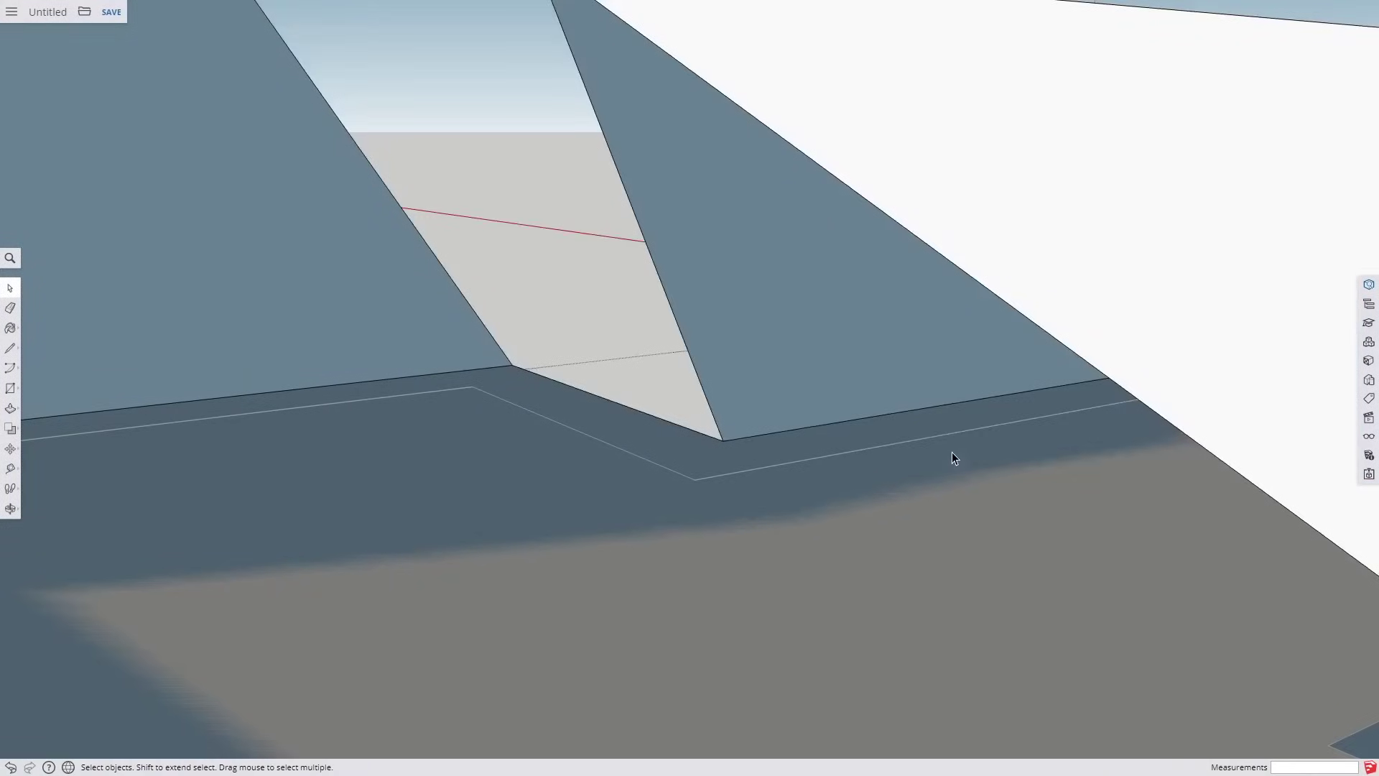
pyautogui.moveTo(953, 457); pyautogui.dragTo(788, 426, button='middle')
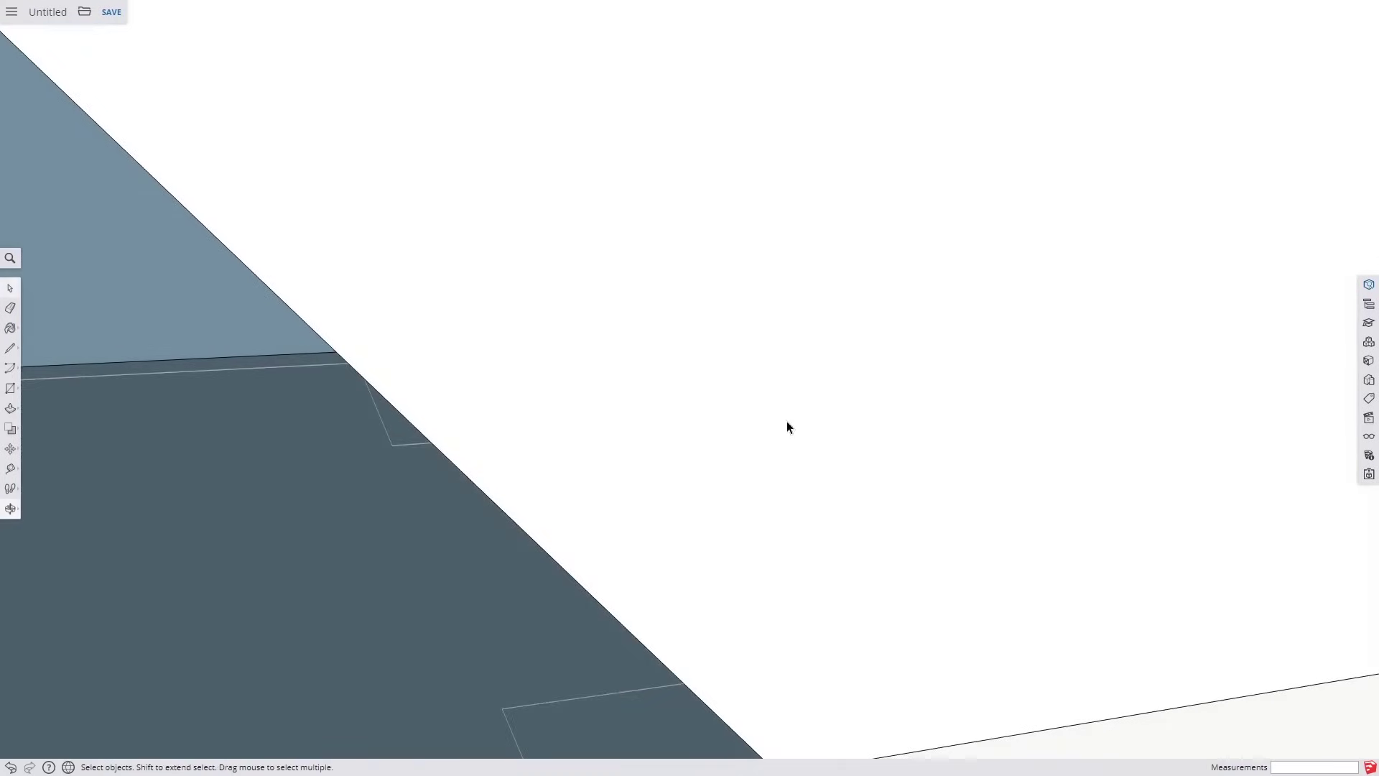
# Orbit around the T-shaped house and zoom out to bring all three roofed houses into view
pyautogui.scroll(-10, 787, 426)
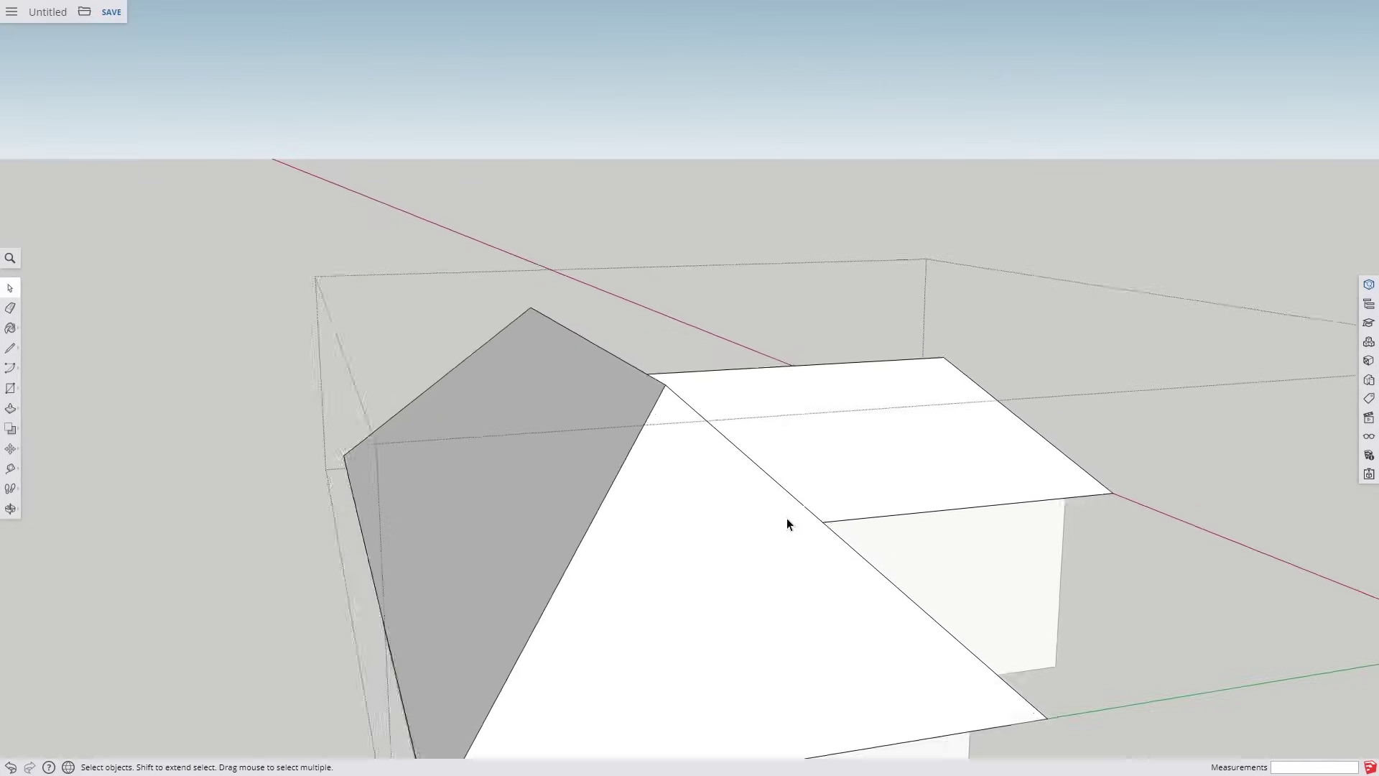
pyautogui.moveTo(788, 524); pyautogui.dragTo(940, 403, button='middle')
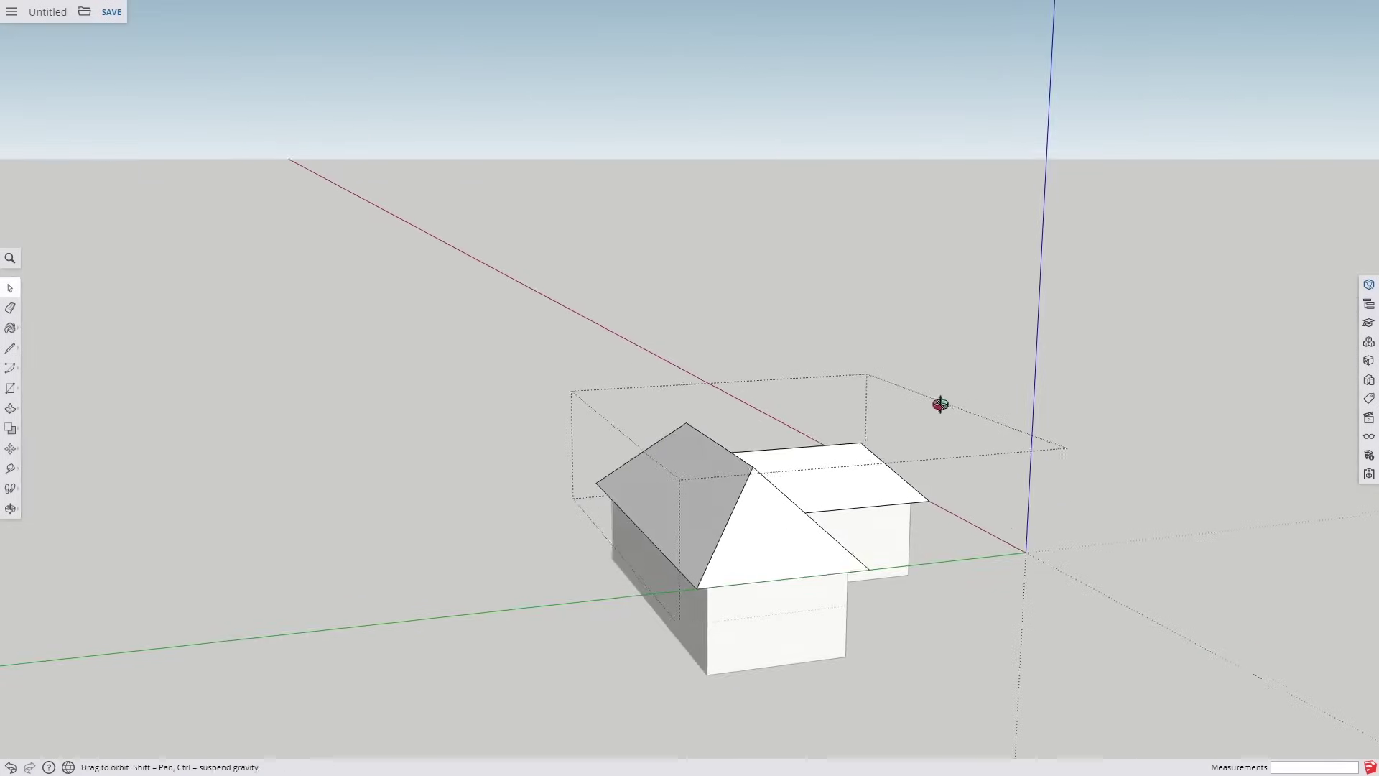
pyautogui.scroll(5, 940, 404)
pyautogui.moveTo(532, 465); pyautogui.dragTo(632, 542, button='middle')
pyautogui.scroll(-5, 902, 258)
pyautogui.moveTo(902, 259); pyautogui.dragTo(748, 440, button='middle')
pyautogui.scroll(-3, 764, 447)
pyautogui.scroll(3, 774, 429)
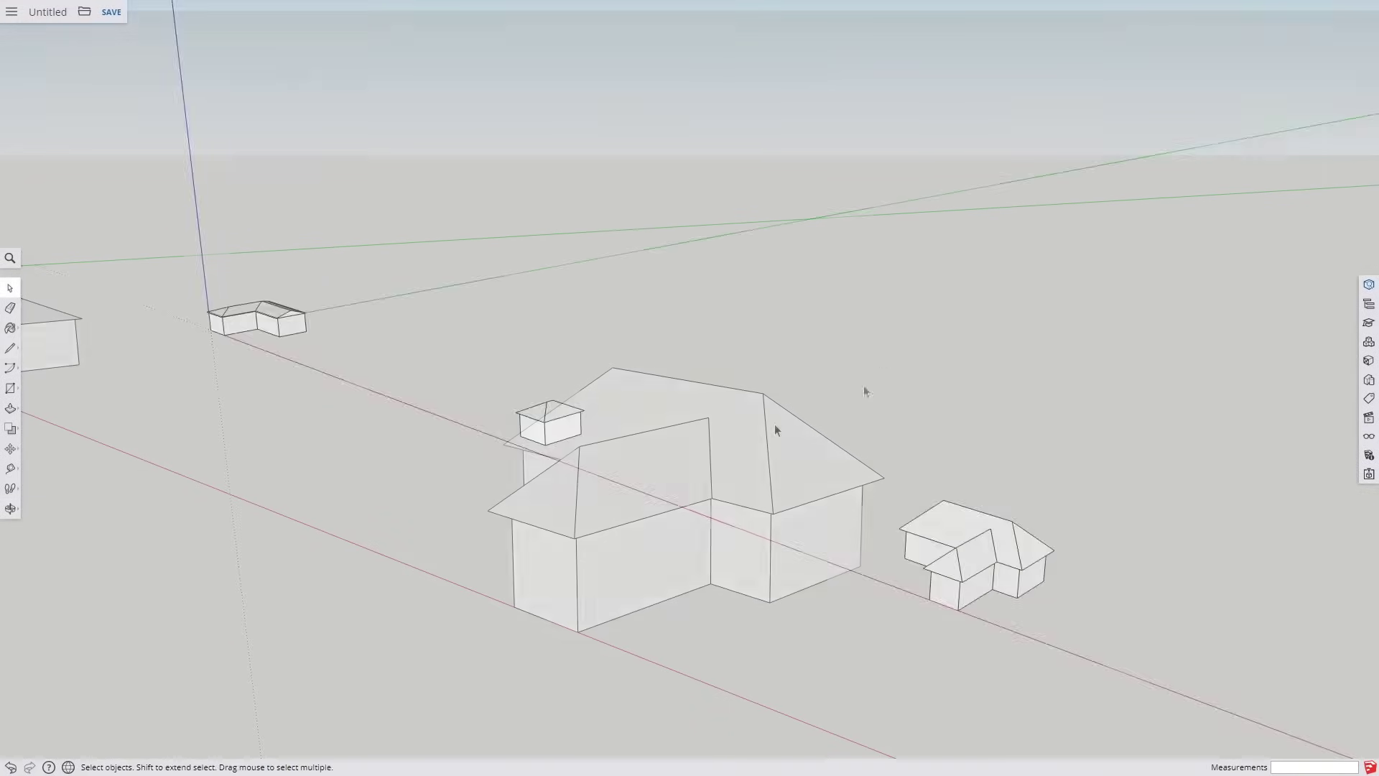